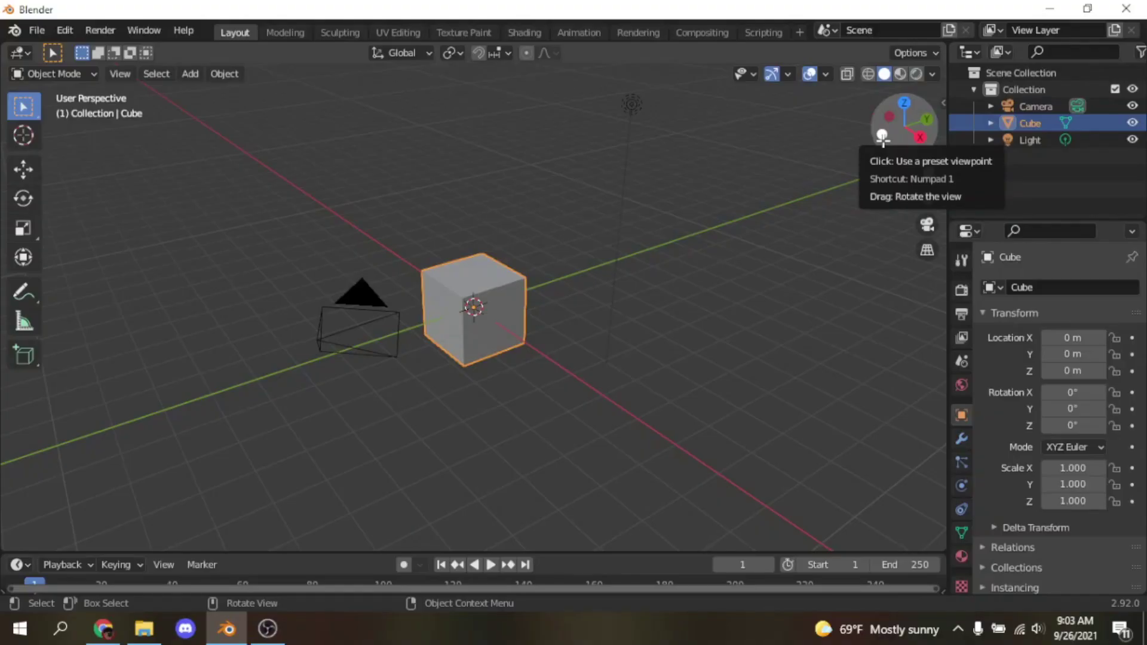
pyautogui.moveTo(883, 136); pyautogui.dragTo(839, 139)
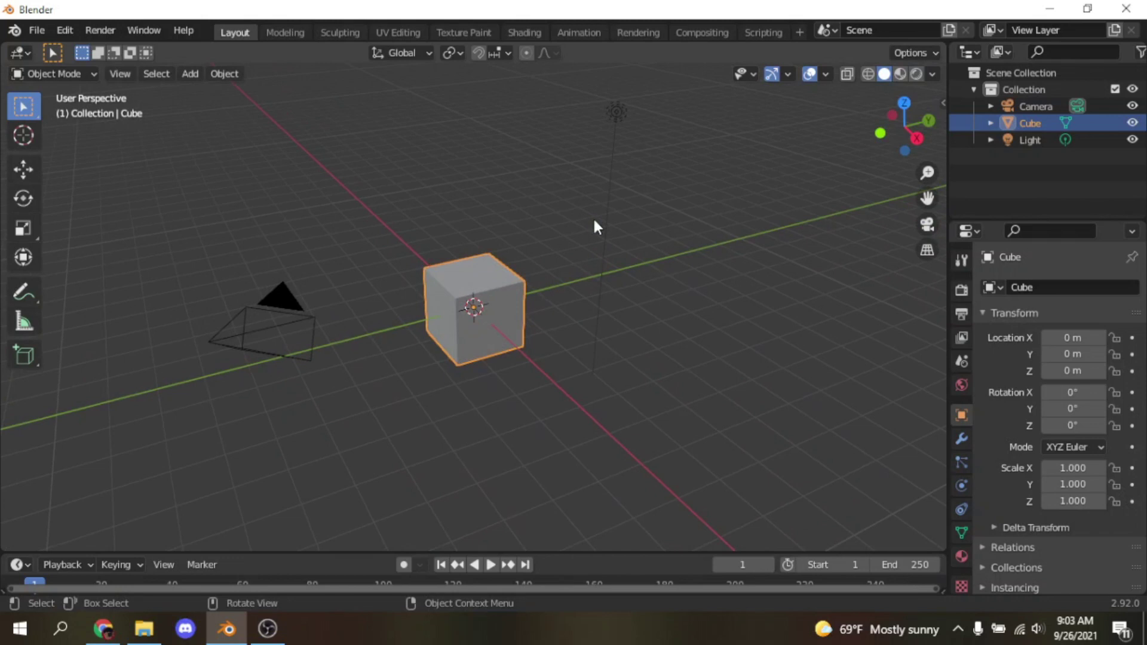
pyautogui.moveTo(896, 133)
pyautogui.mouseDown()
pyautogui.moveTo(929, 136)
pyautogui.moveTo(916, 137)
pyautogui.mouseUp()
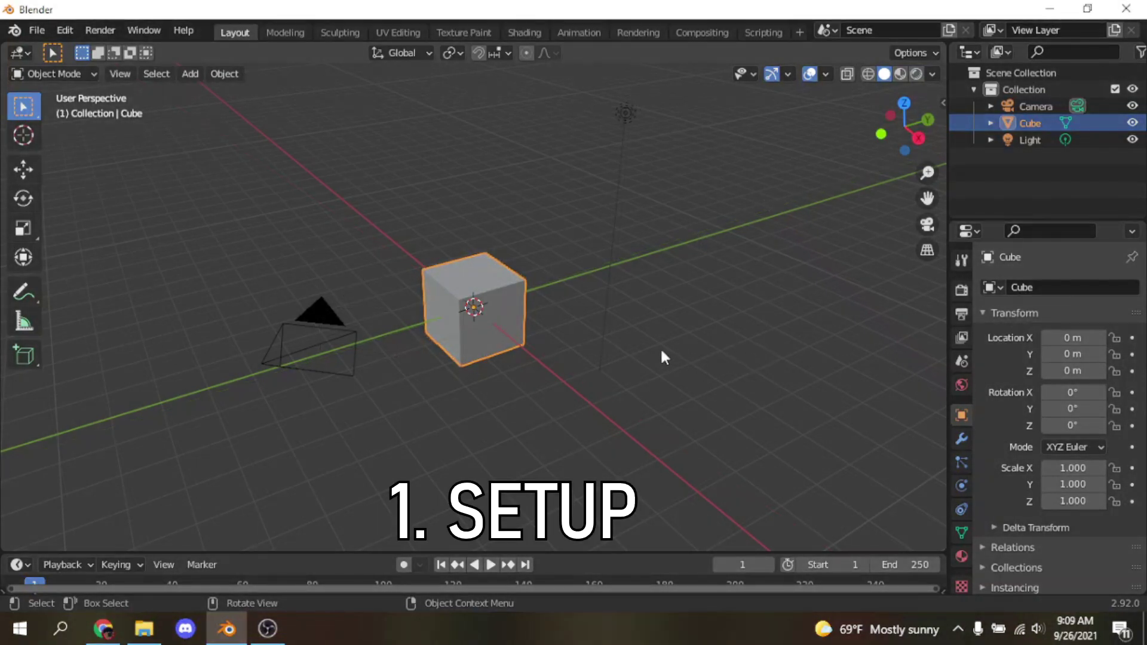
# Step: Delete the default cube and the light from the scene, keeping the camera
pyautogui.press('Delete')
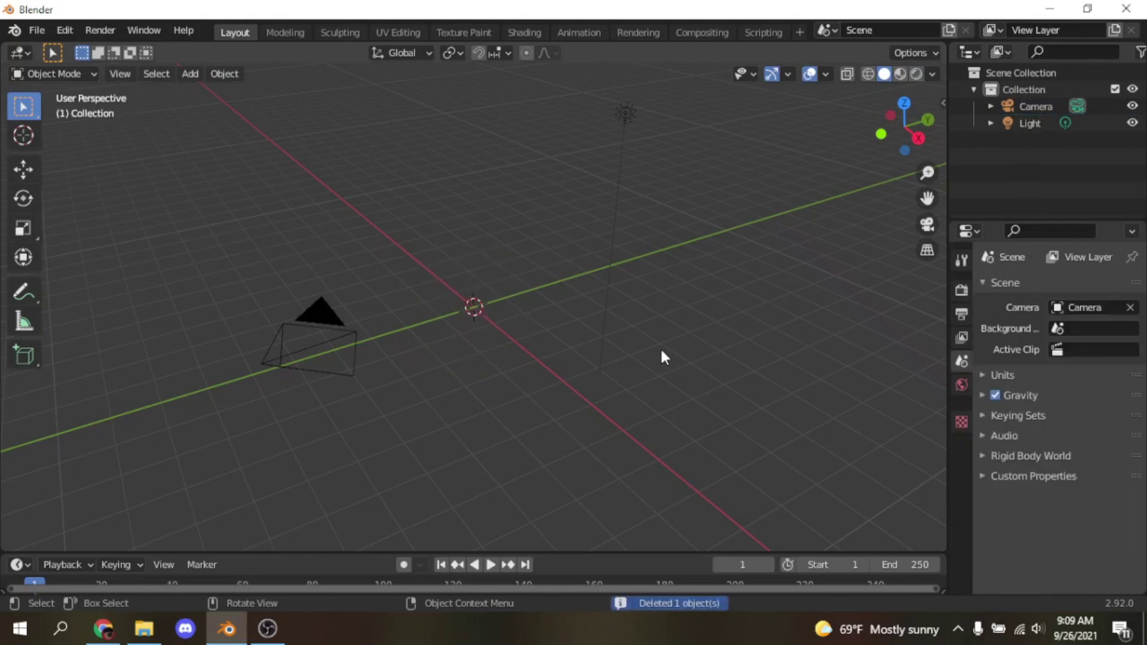
pyautogui.click(1030, 124)
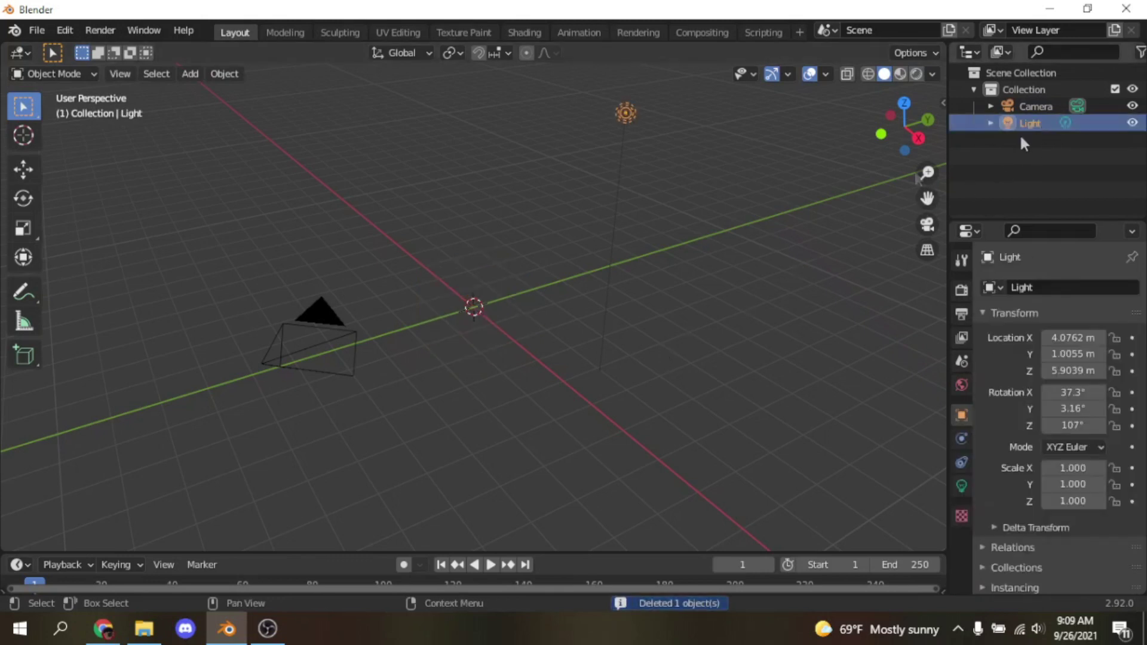
pyautogui.press('Delete')
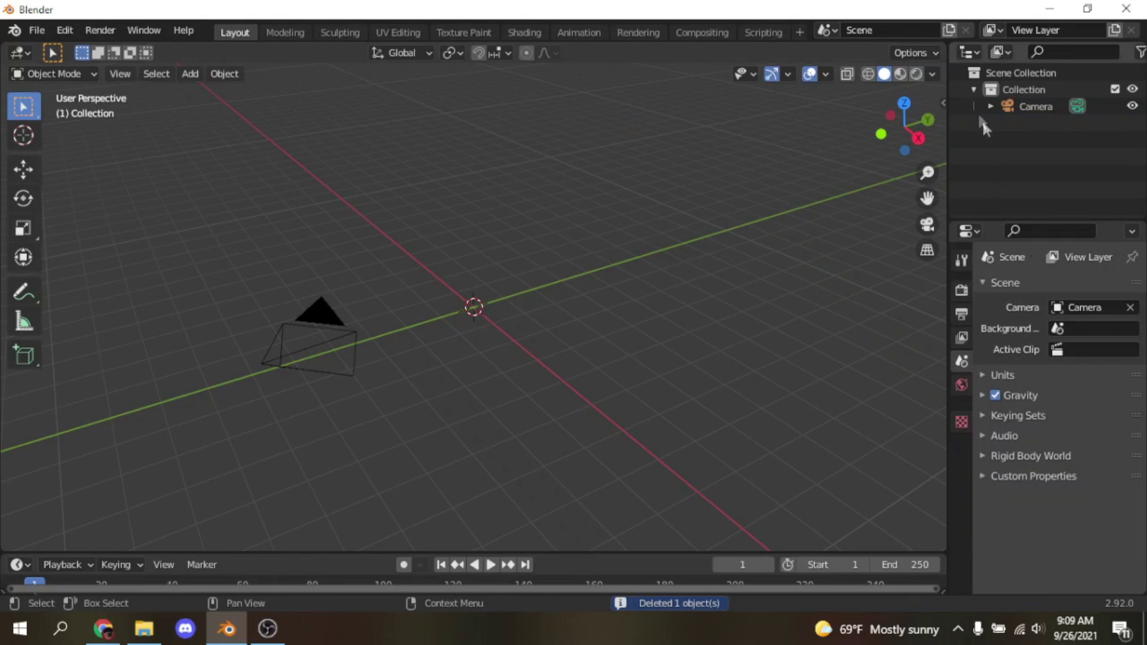
# Step: Collapse the collection that holds the camera and rename it as Map
pyautogui.click(1038, 104)
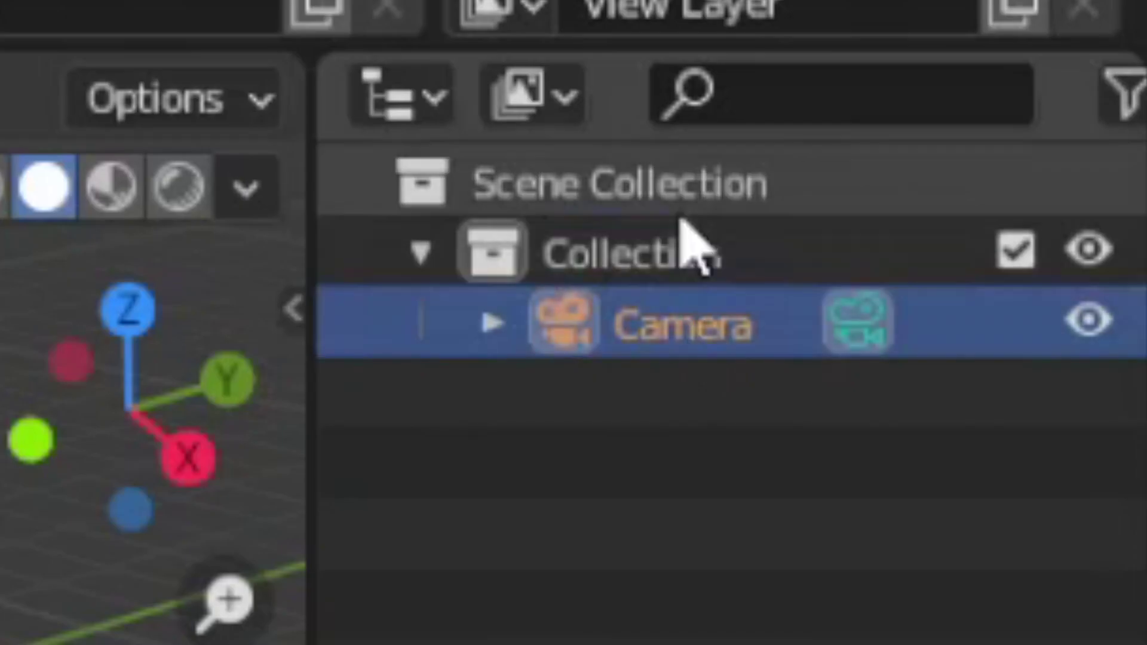
pyautogui.click(1033, 79)
pyautogui.click(1034, 84)
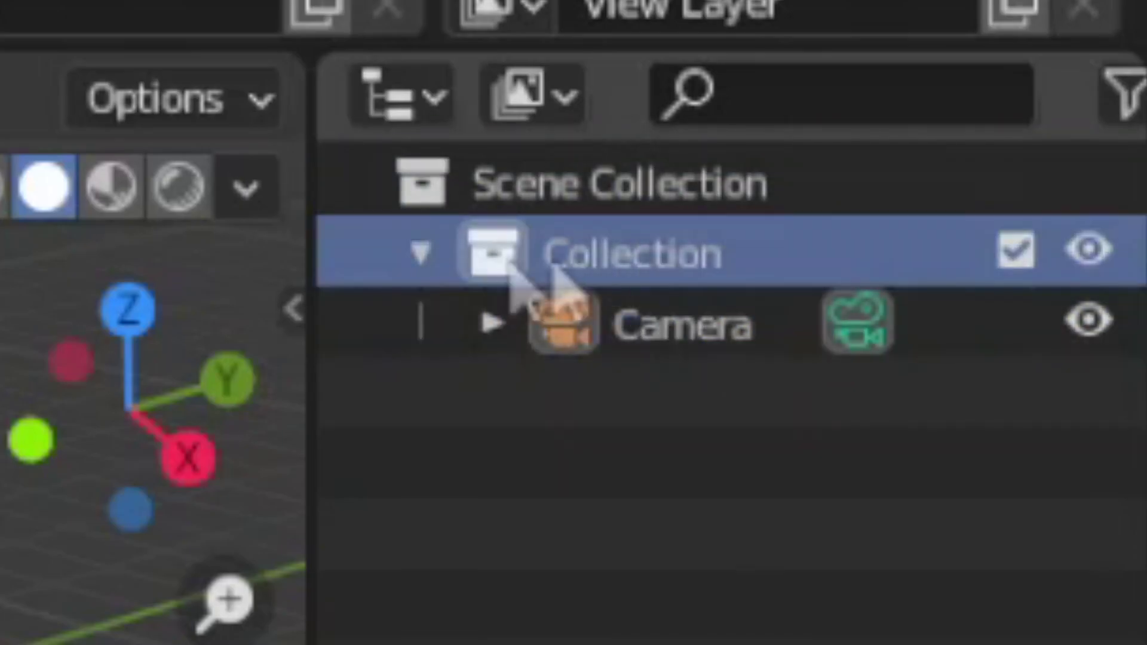
pyautogui.click(422, 252)
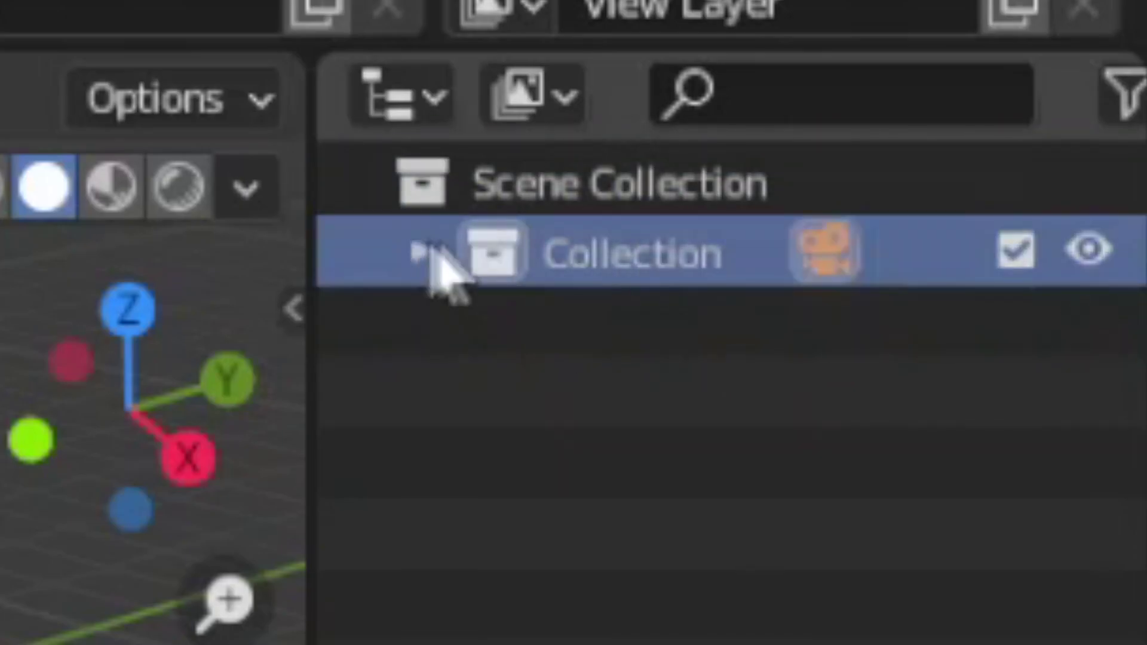
pyautogui.doubleClick(601, 256)
pyautogui.press('BackSpace')
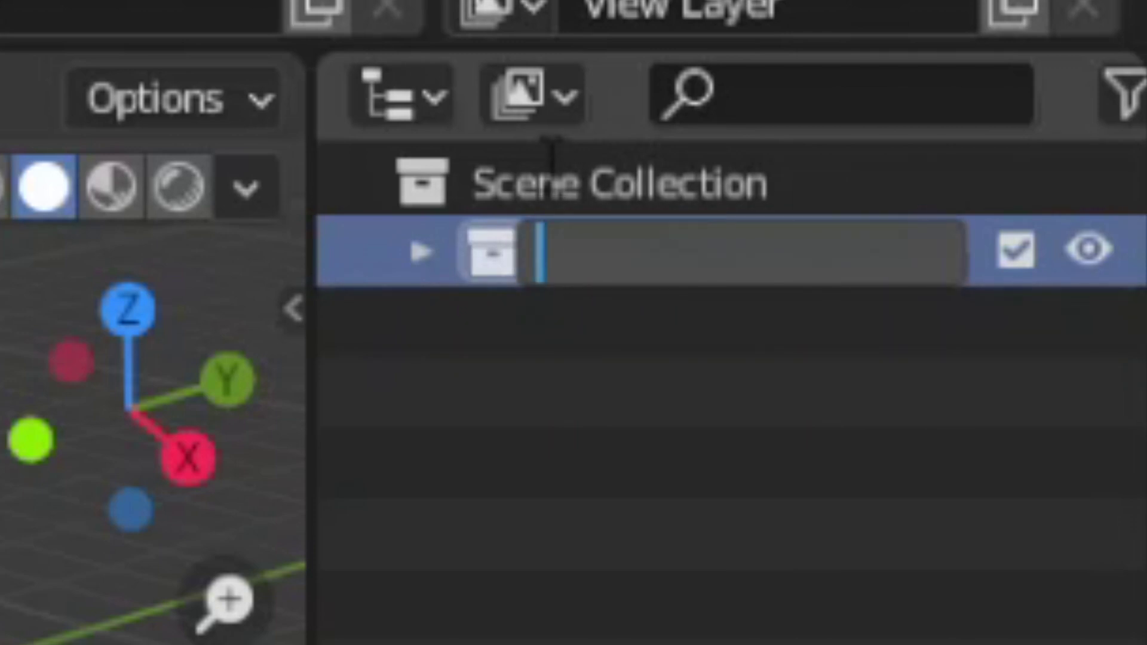
pyautogui.write('Map')
pyautogui.press('Return')
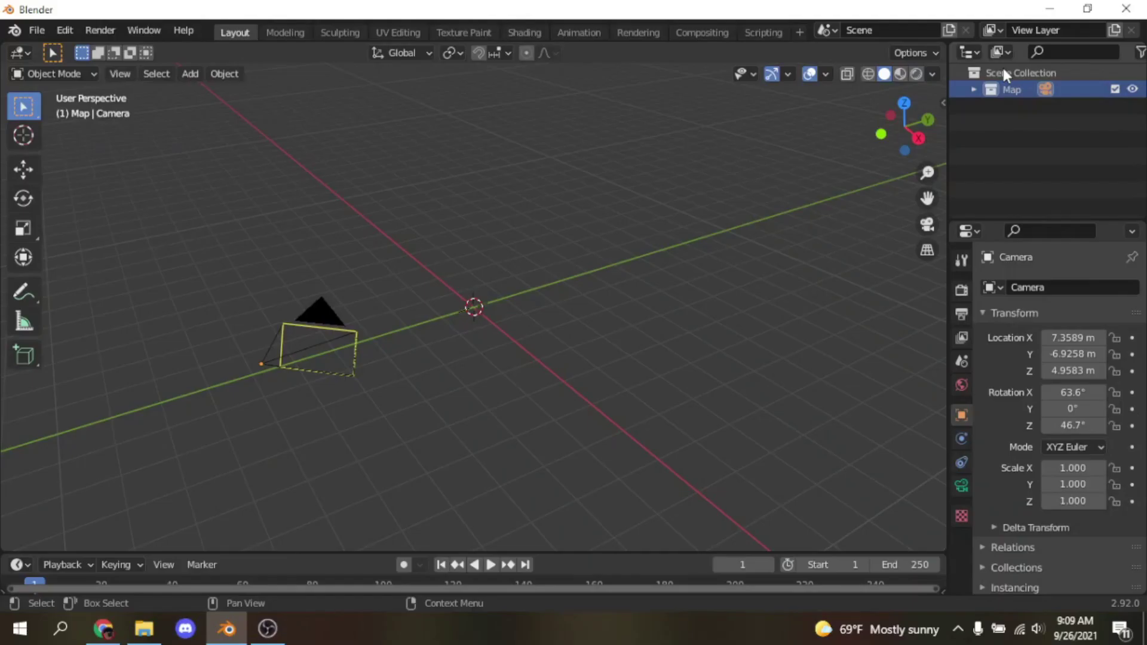
# Step: Add a new collection under the Scene Collection and name it Assets
pyautogui.rightClick(1052, 77)
pyautogui.click(1052, 81)
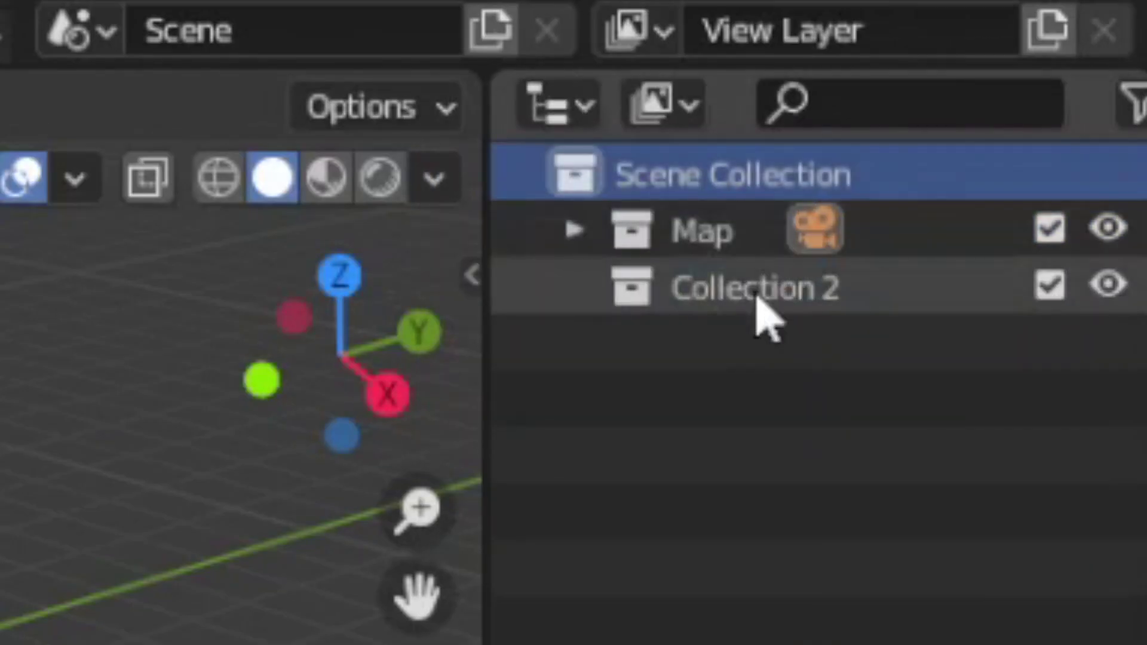
pyautogui.doubleClick(1027, 108)
pyautogui.press('BackSpace')
pyautogui.write('Assets')
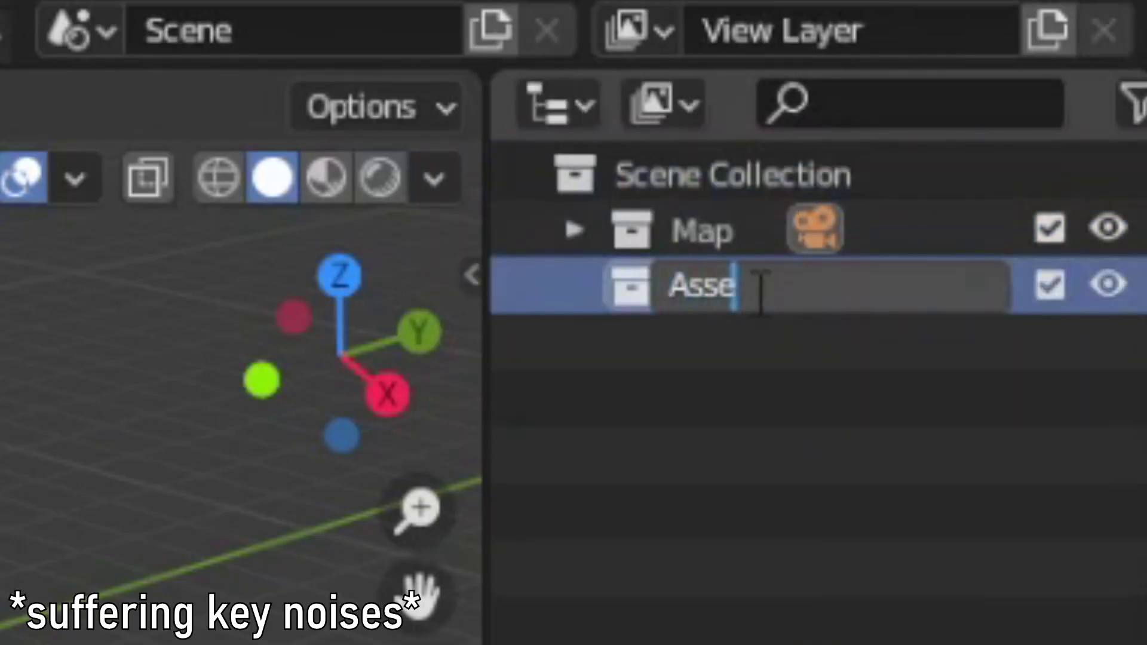
pyautogui.press('Return')
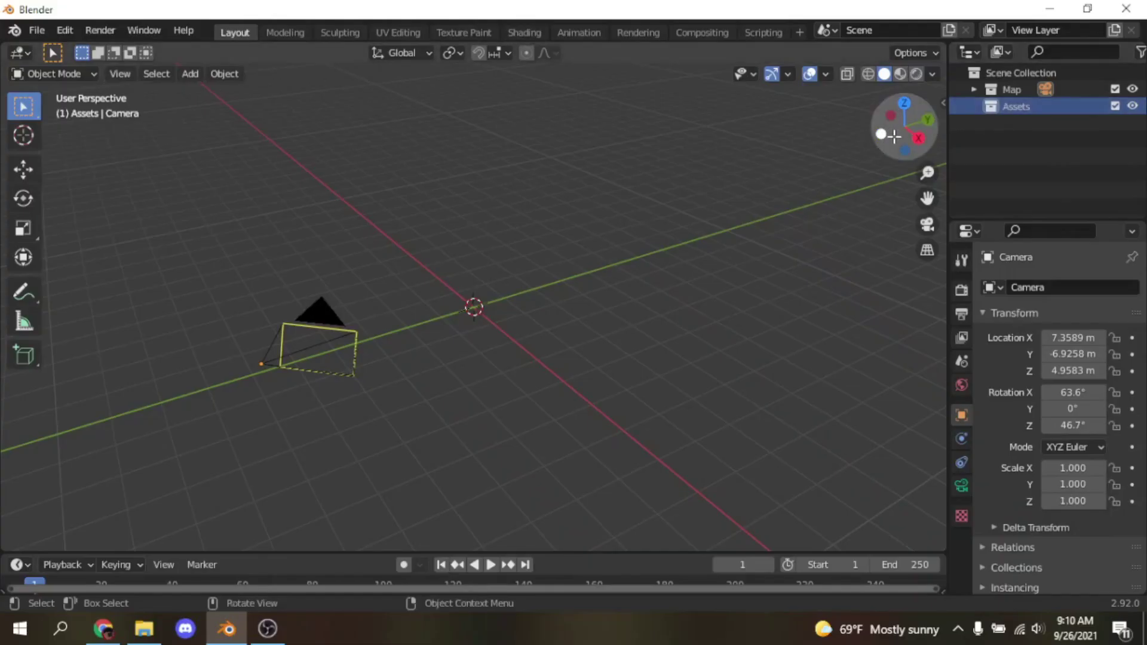
pyautogui.press('g')
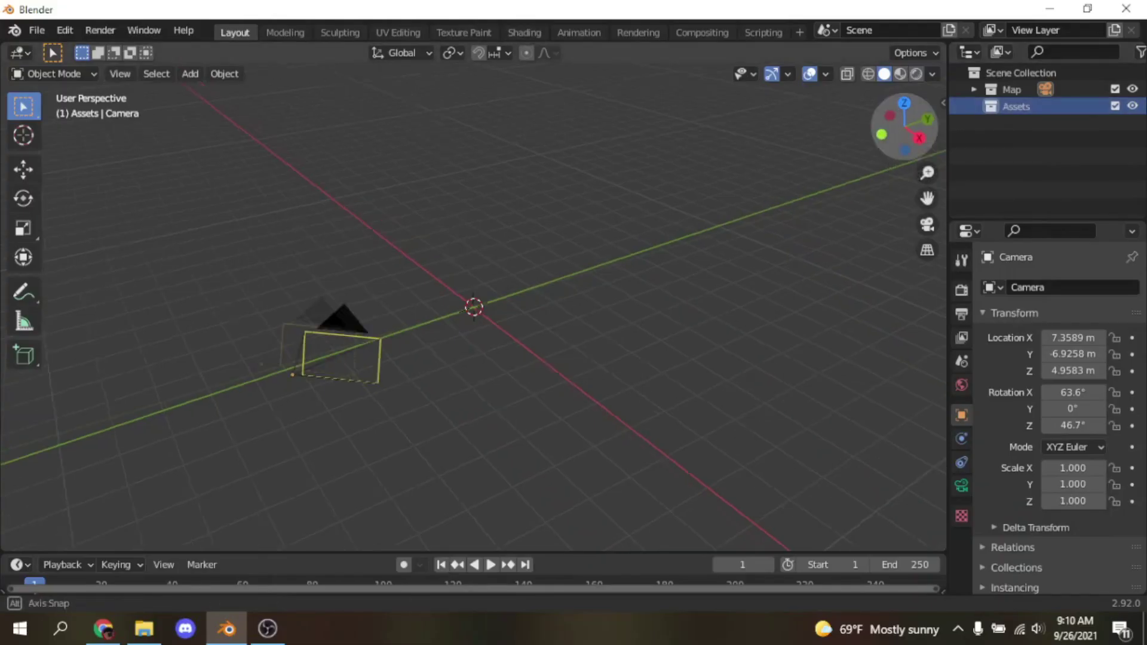
pyautogui.moveTo(473, 307); pyautogui.dragTo(449, 296, button='middle')
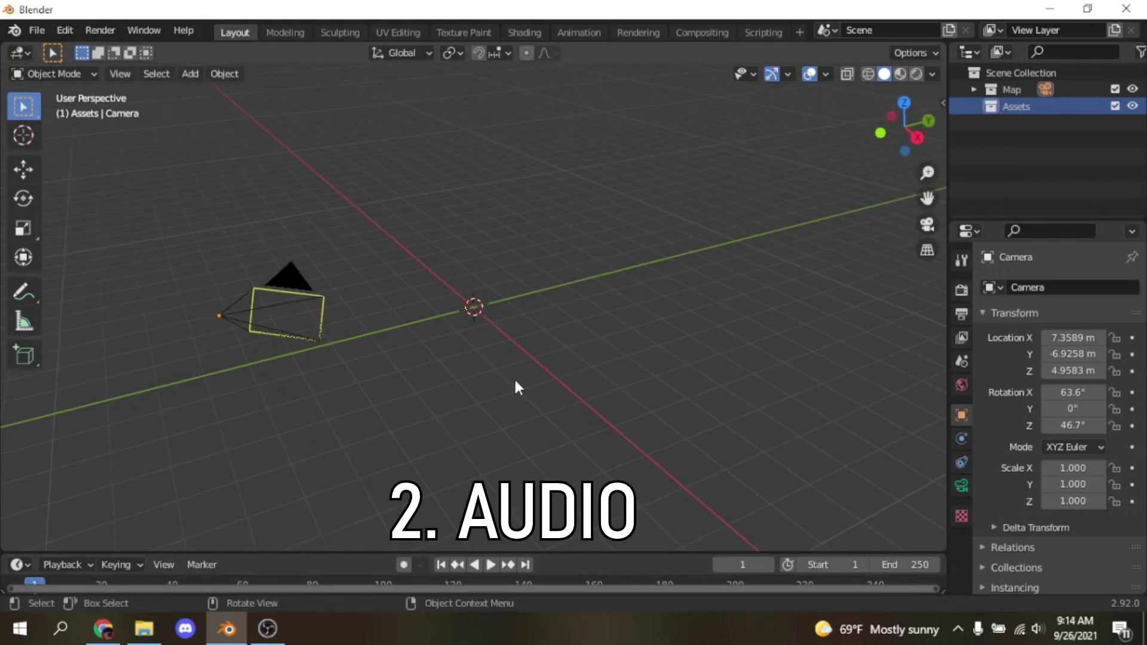
pyautogui.click(102, 628)
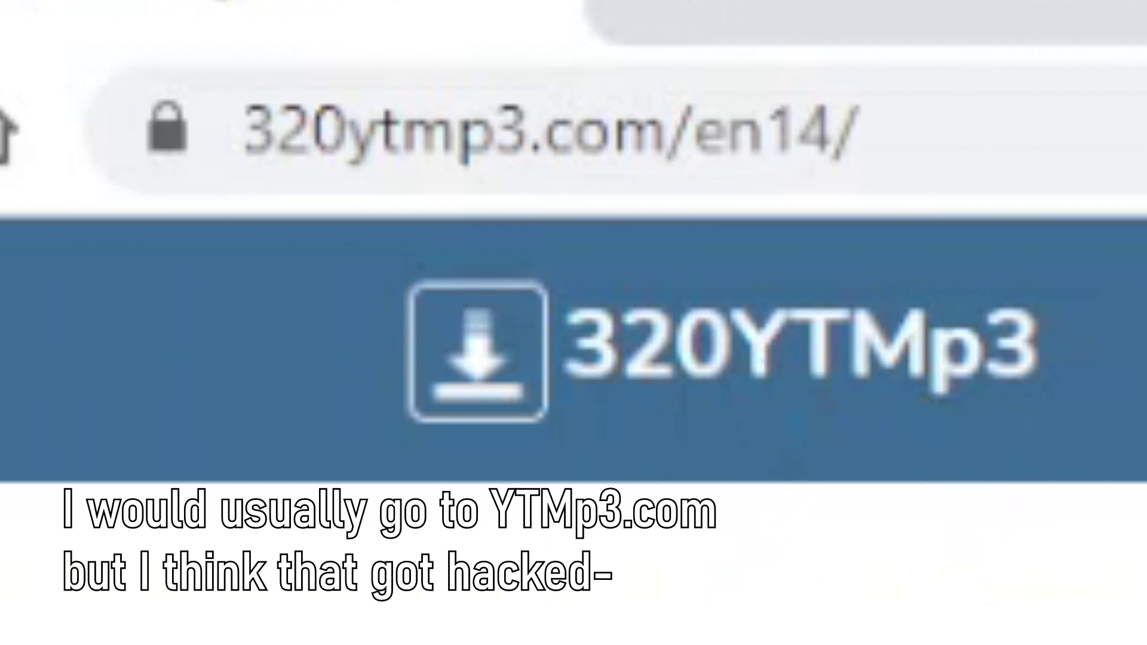
pyautogui.click(353, 248)
pyautogui.press('Down')
pyautogui.press('Down')
pyautogui.press('Return')
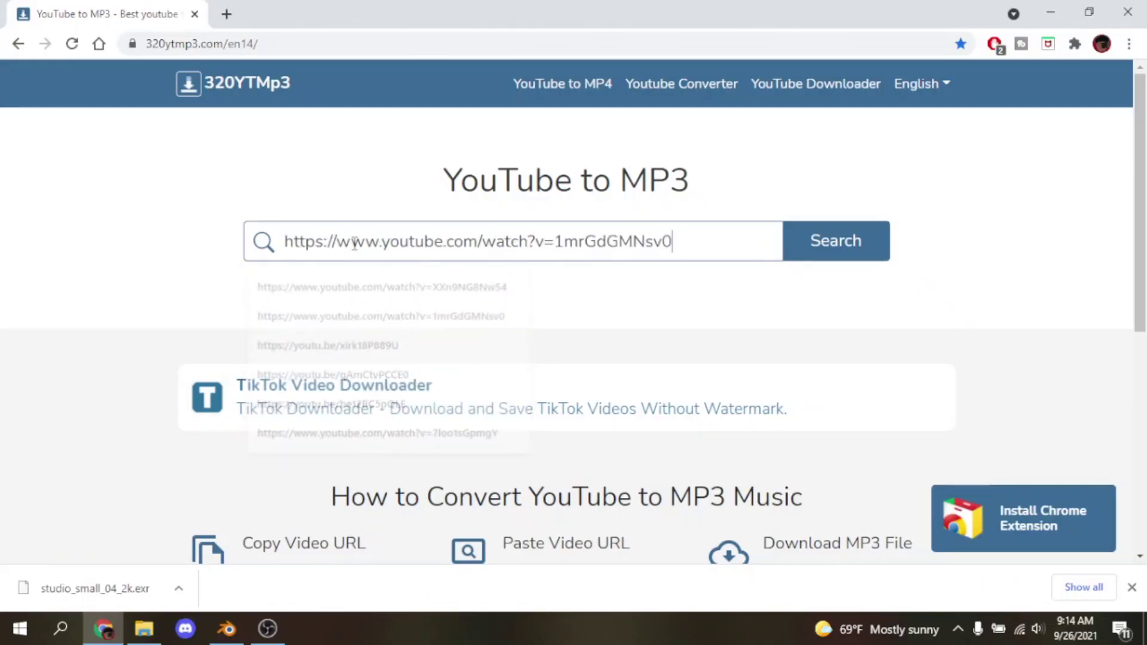
pyautogui.click(879, 250)
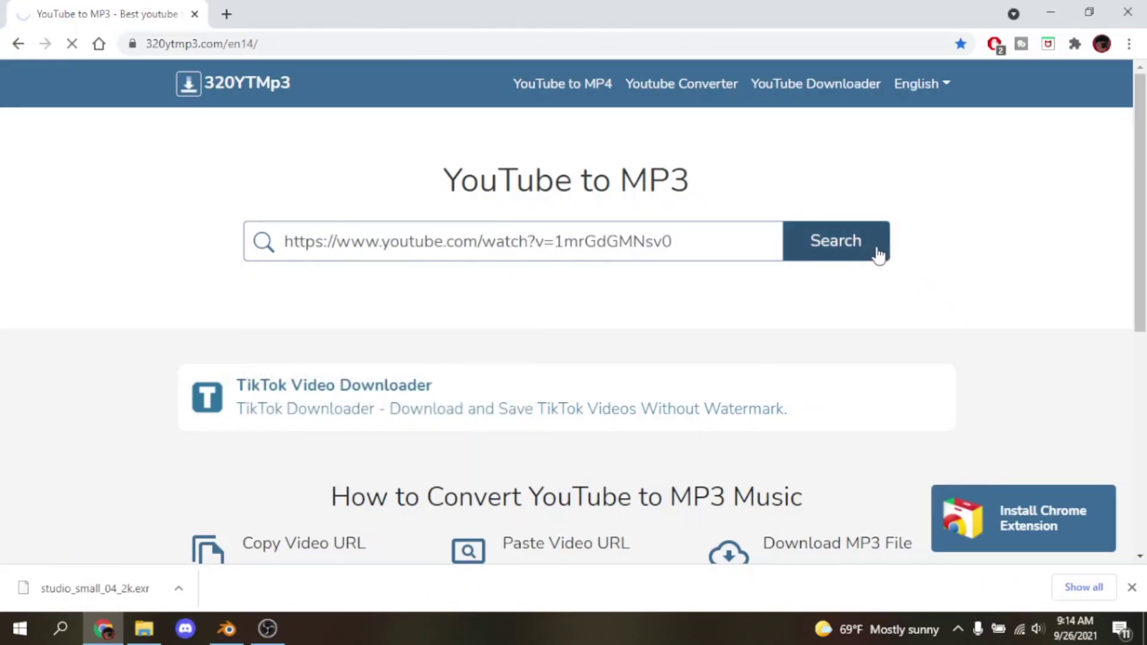
pyautogui.scroll(-3, 992, 266)
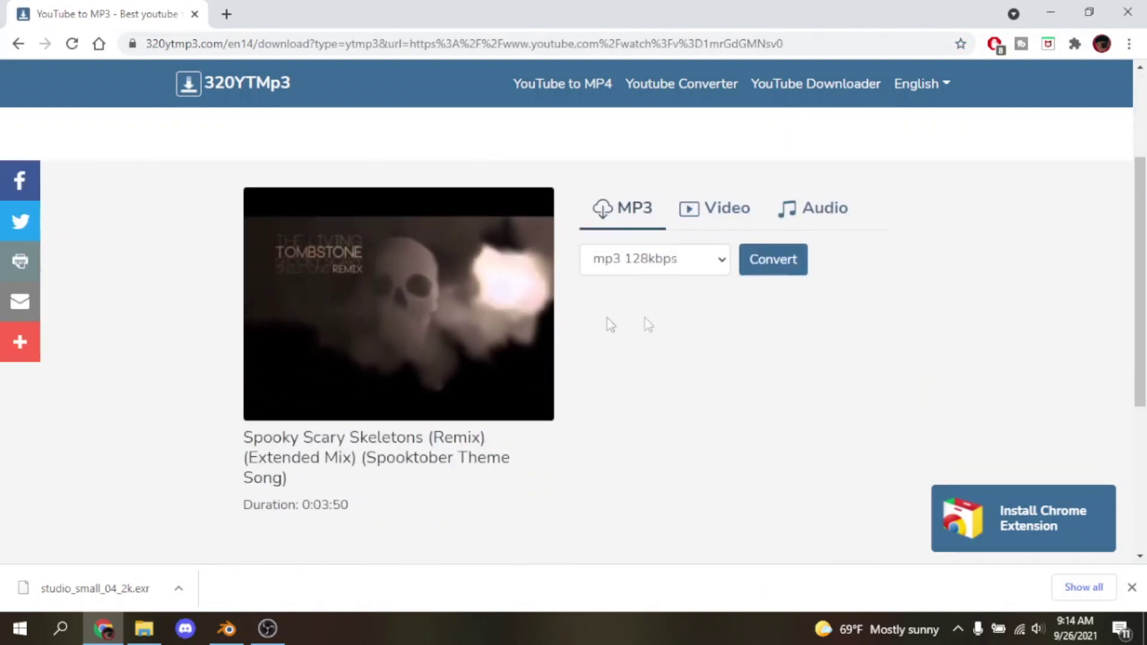
# Step: Convert the video to a 128kbps MP3 and save the download in the SpookyScarySkeletons folder
pyautogui.click(787, 266)
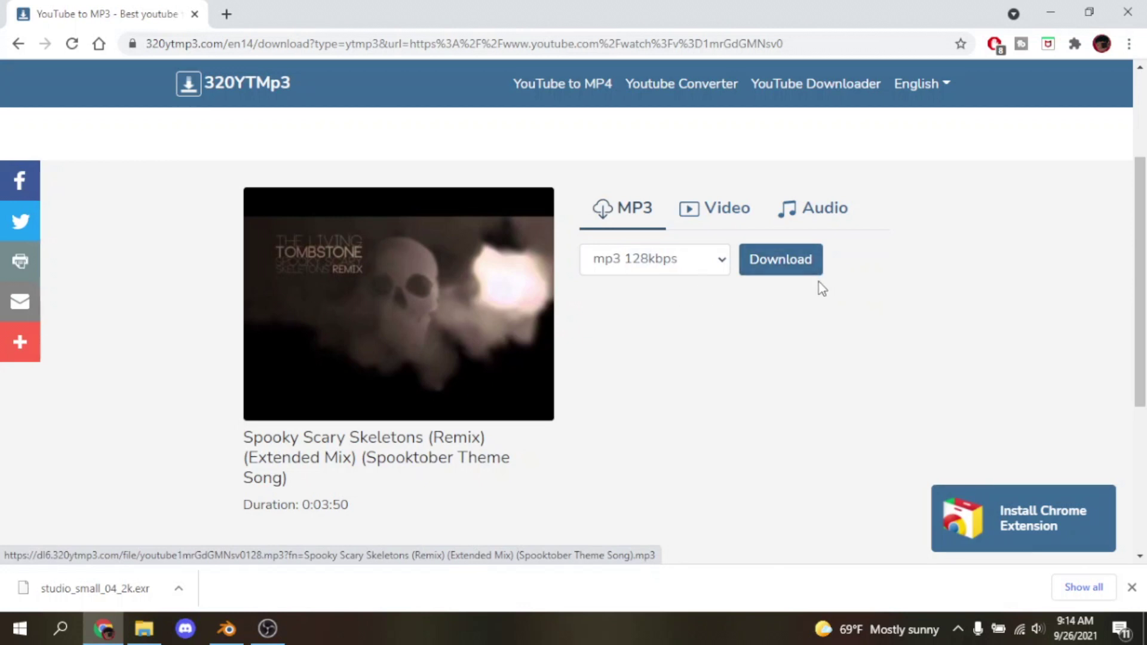
pyautogui.click(801, 269)
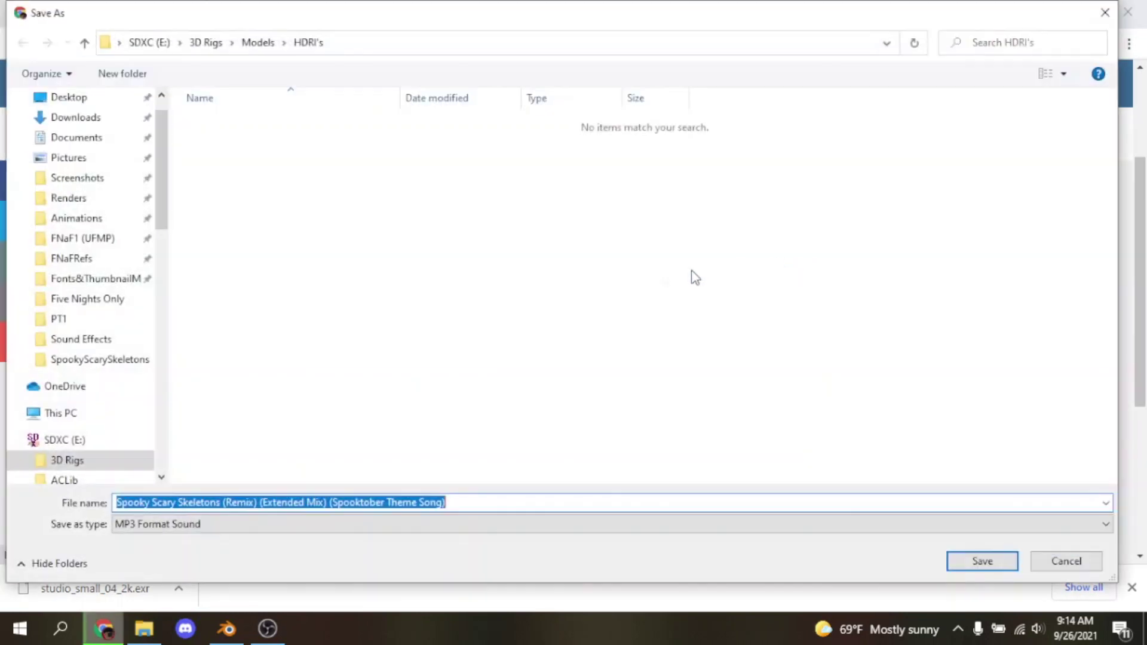
pyautogui.click(139, 363)
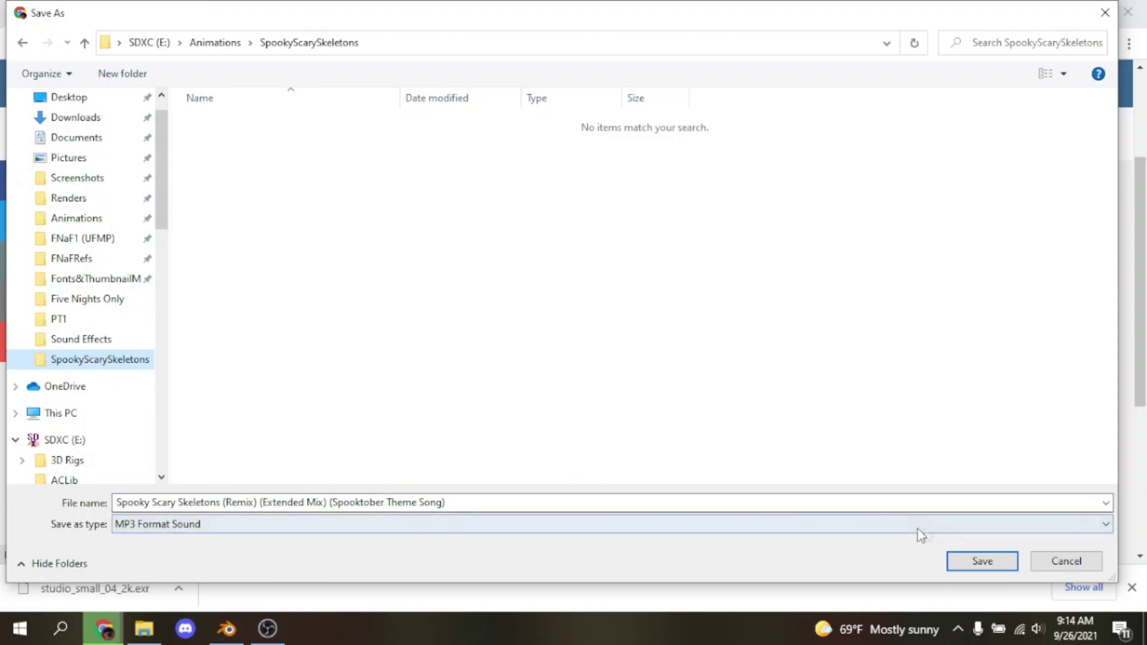
pyautogui.click(981, 562)
# Step: Go to audiotrimmer.com and load the Spooky Scary Skeletons MP3 from the SpookyScarySkeletons folder
pyautogui.click(311, 44)
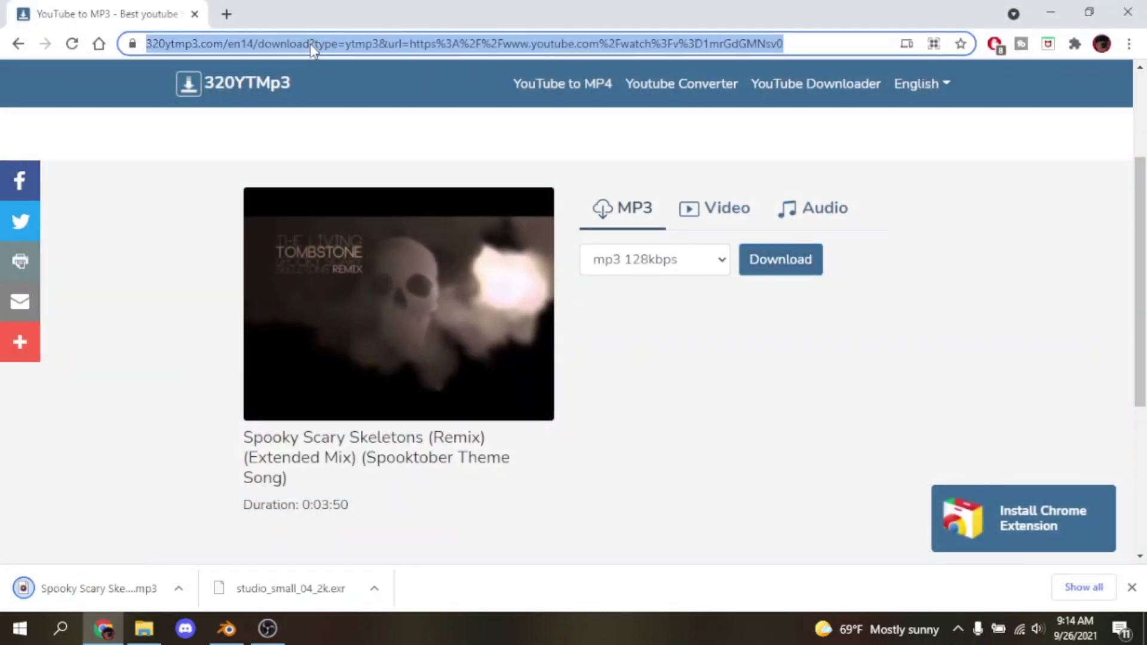
pyautogui.write('audio')
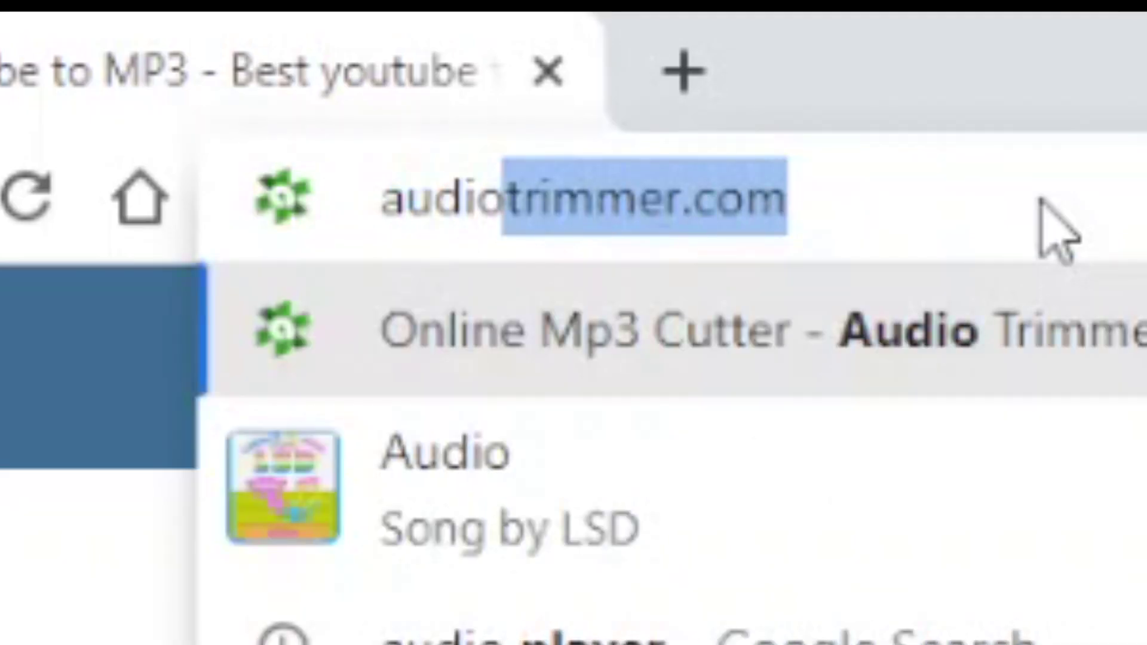
pyautogui.press('Return')
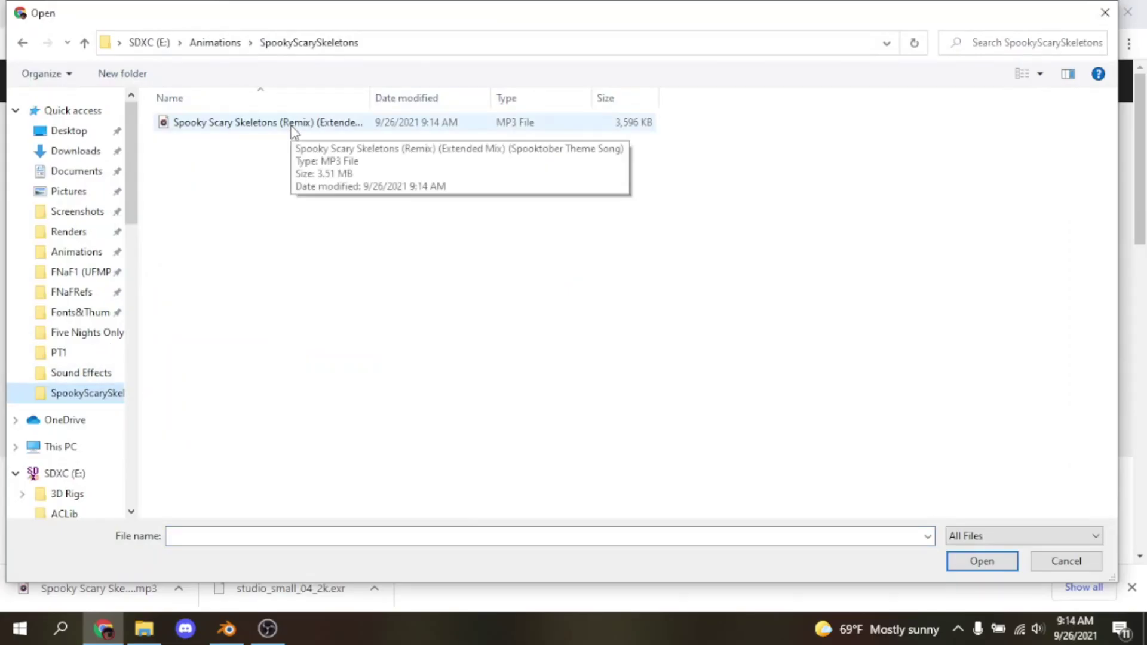
pyautogui.click(292, 128)
pyautogui.click(981, 561)
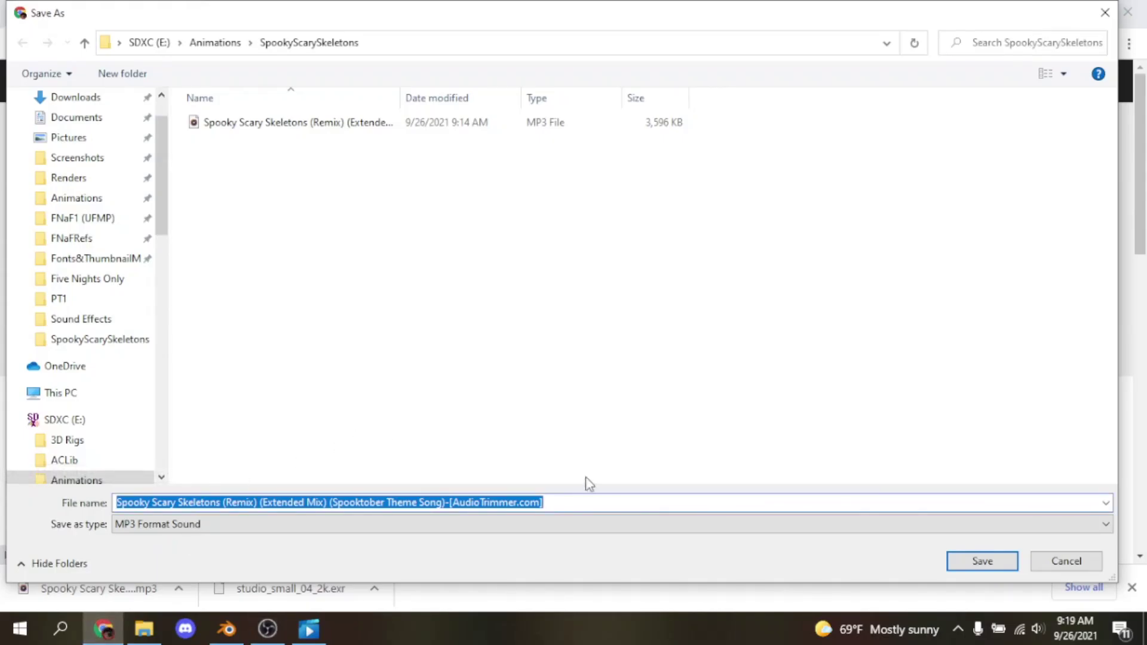
# Step: Remove the "-[AudioTrimmer.com]" suffix from the trimmed song's file name and save it, replacing the original MP3
pyautogui.click(585, 502)
pyautogui.doubleClick(557, 503)
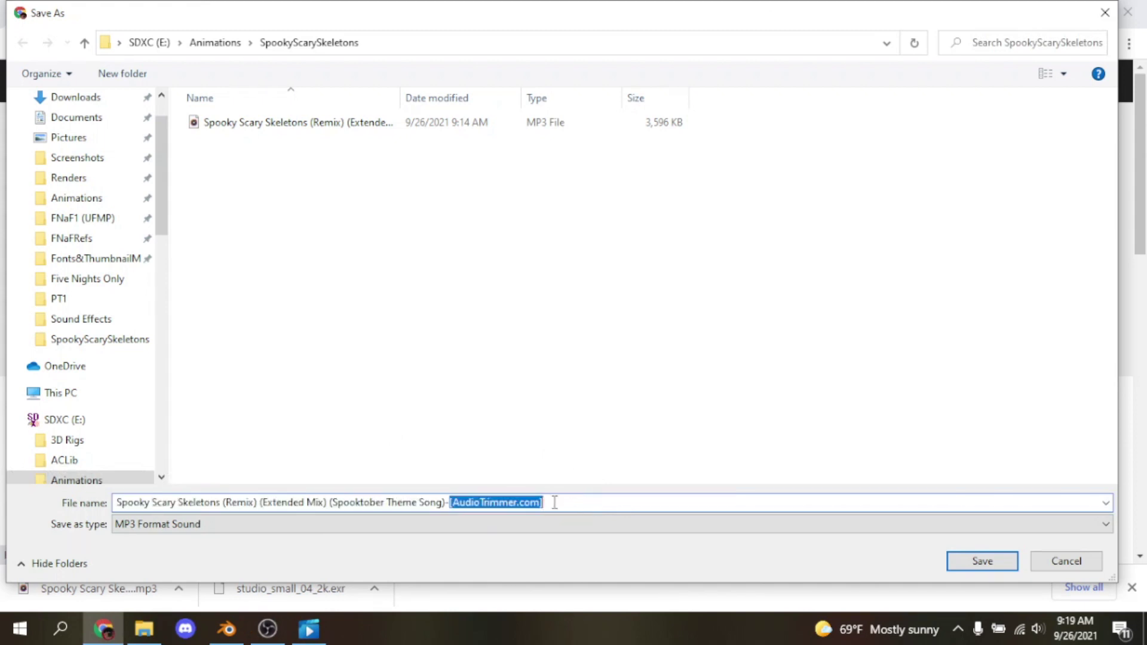
pyautogui.press('BackSpace')
pyautogui.press('BackSpace')
pyautogui.click(551, 400)
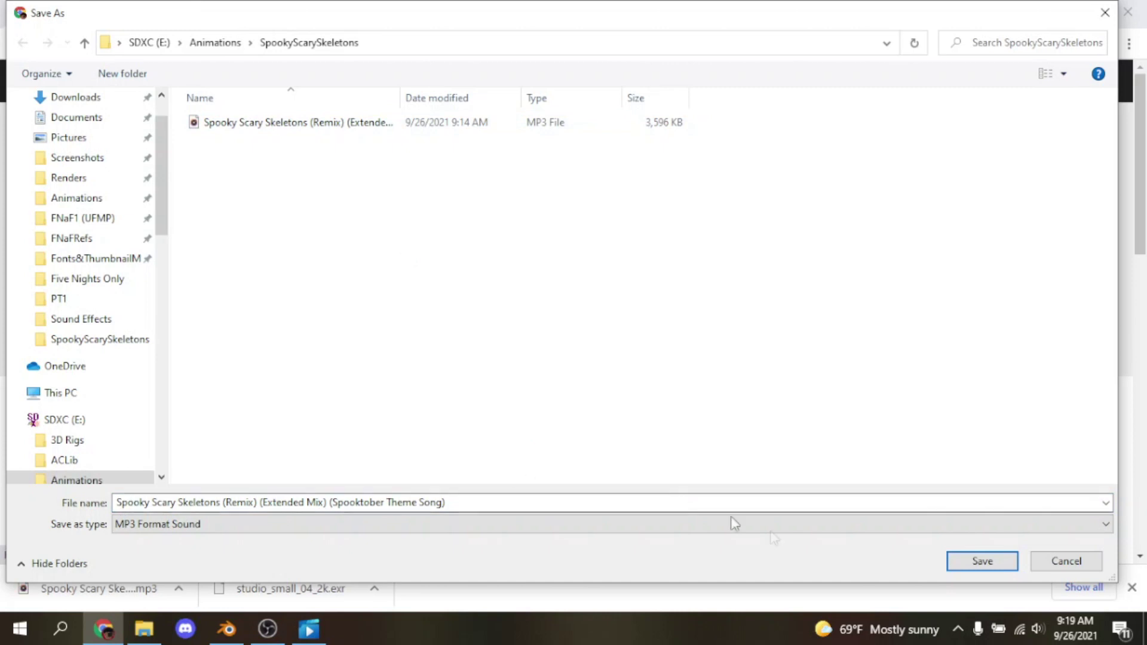
pyautogui.click(979, 563)
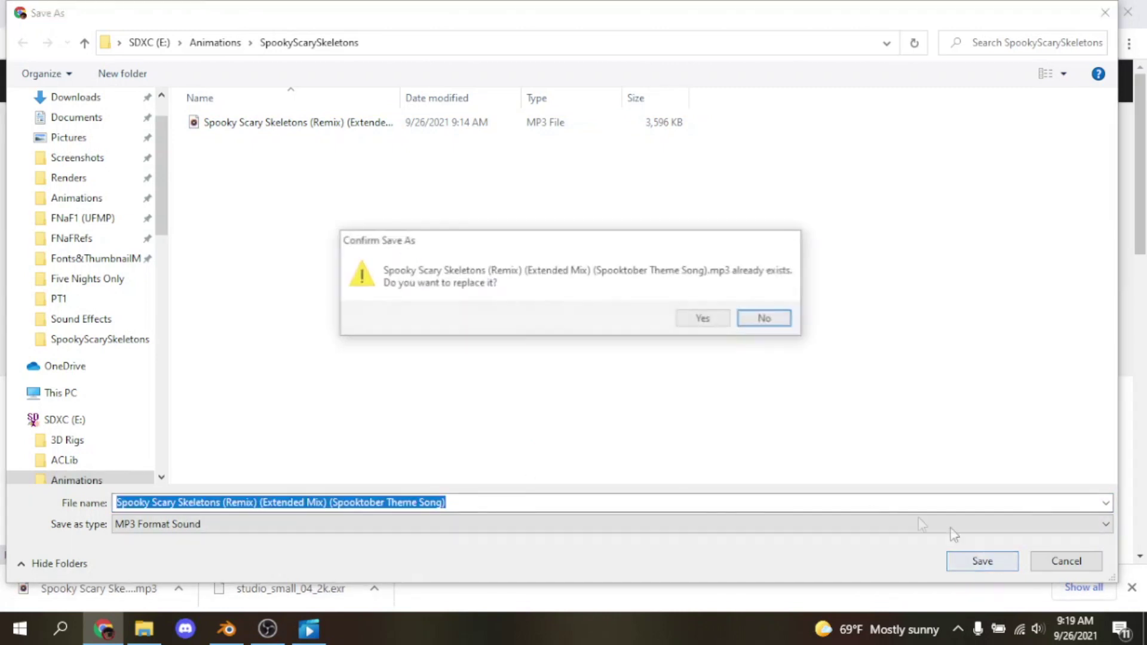
pyautogui.click(716, 320)
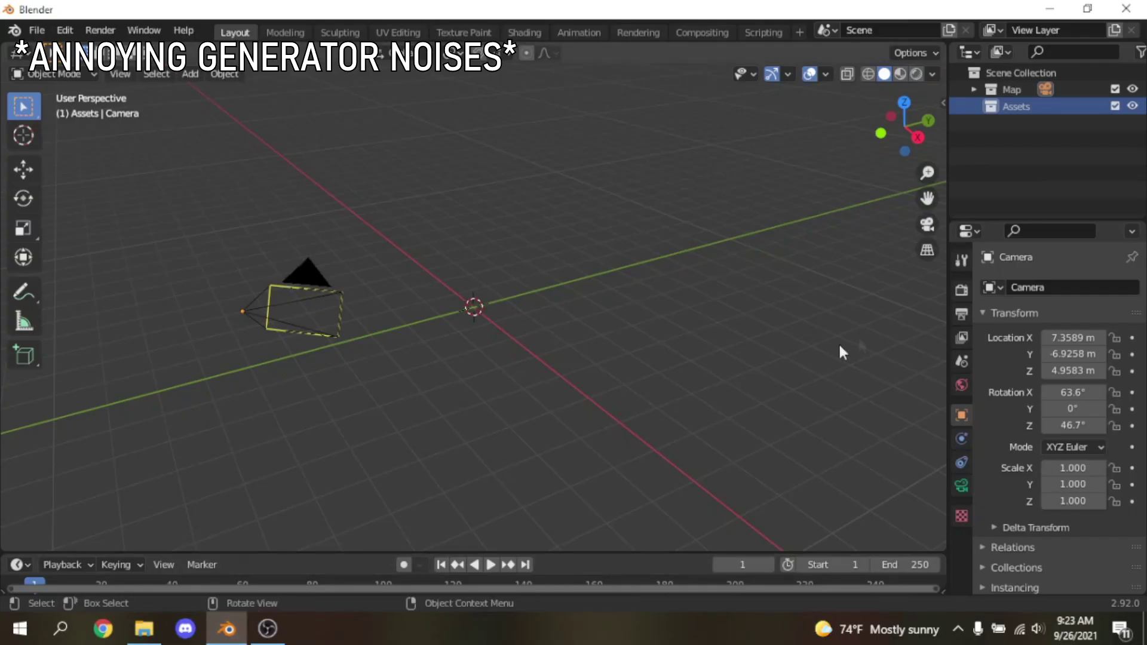
# Step: Enable Bloom in the Blender render settings and set the output frame rate to 30 fps
pyautogui.click(961, 289)
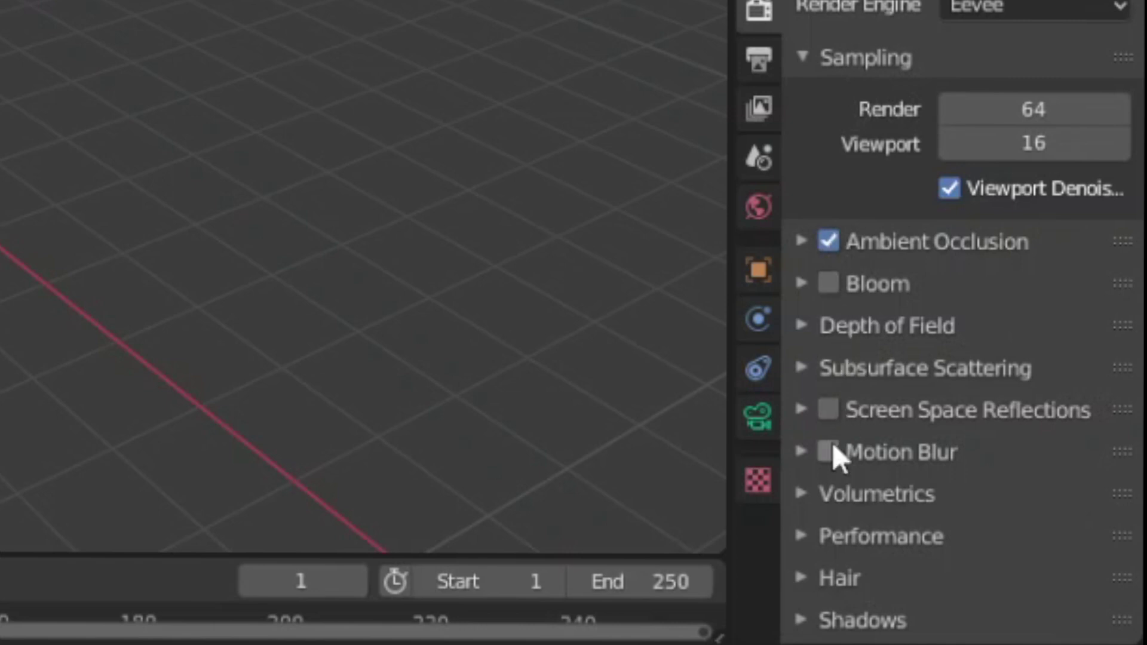
pyautogui.click(830, 285)
pyautogui.click(756, 59)
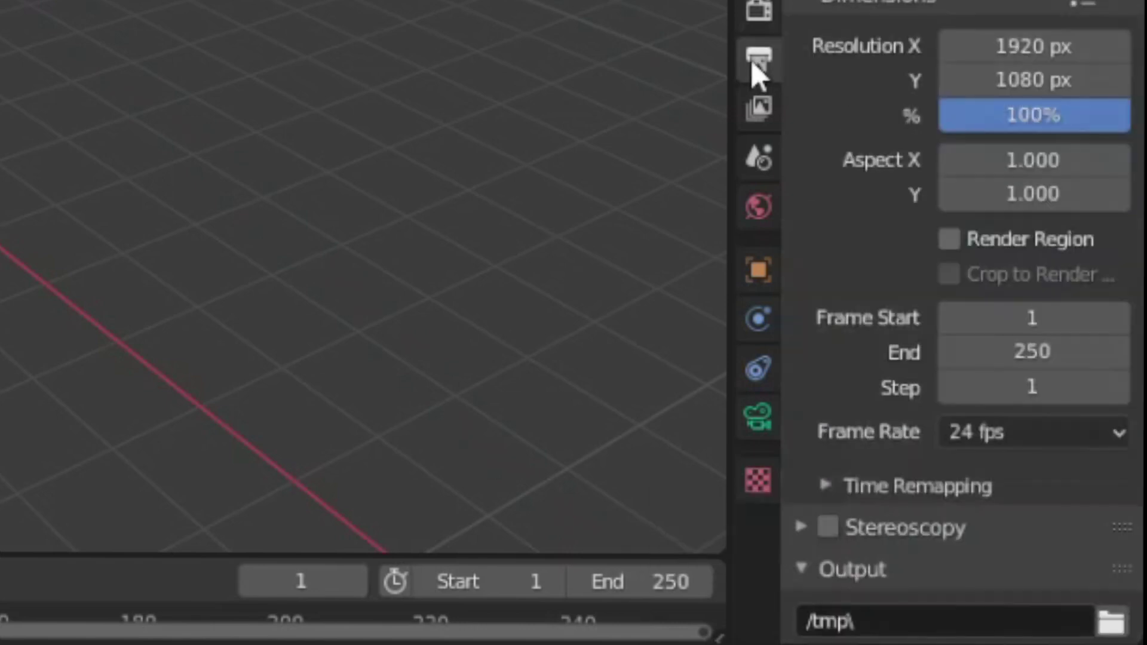
pyautogui.click(1014, 431)
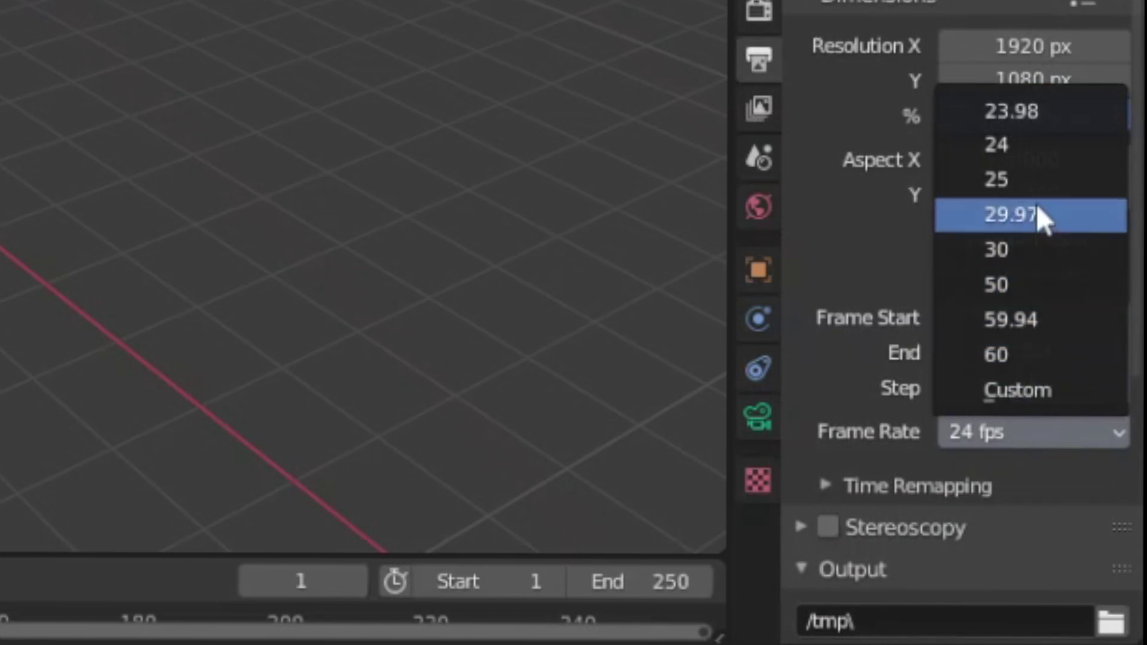
pyautogui.click(1031, 256)
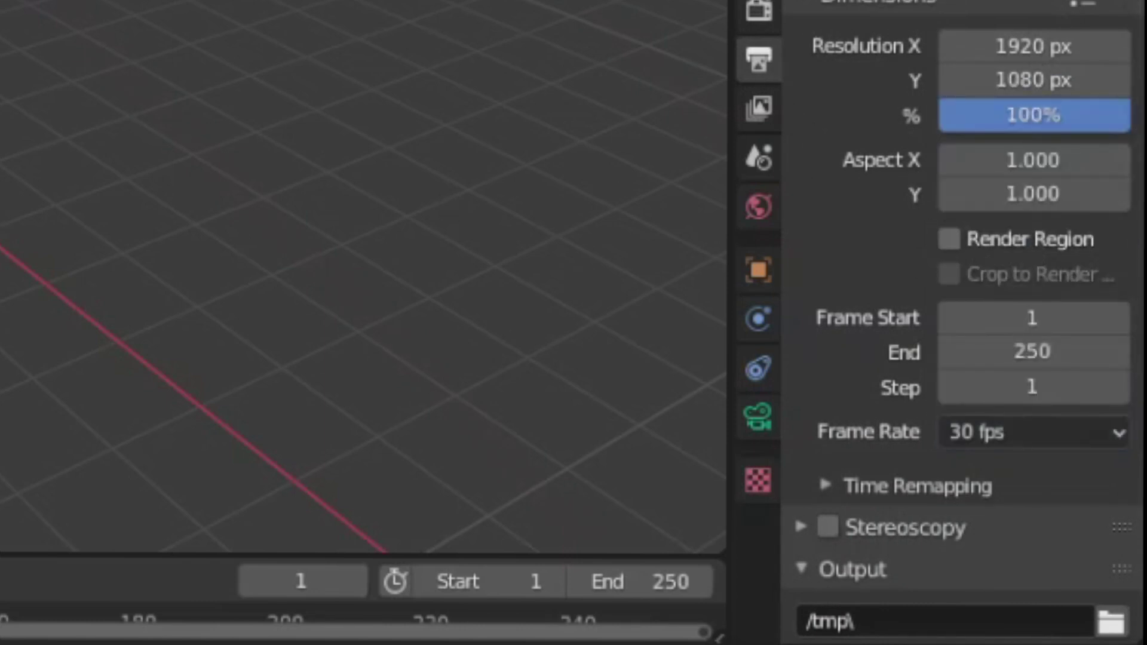
# Step: Switch the 3D viewport to the Video Sequencer and change the playback sync mode from Play Every Frame
pyautogui.click(20, 52)
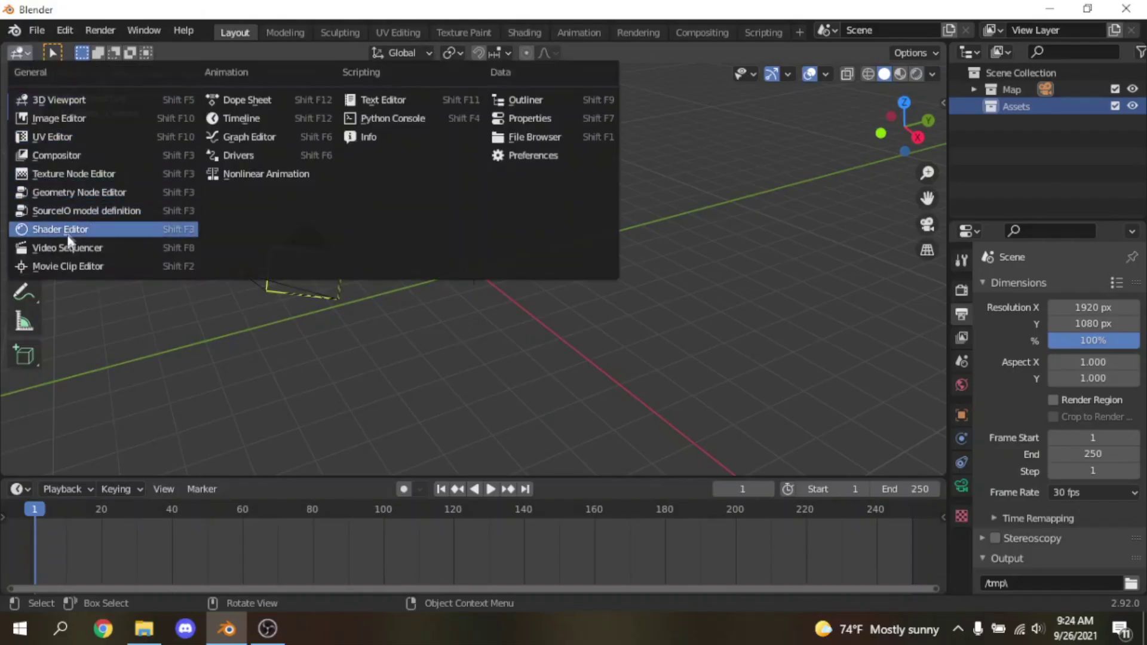
pyautogui.click(67, 247)
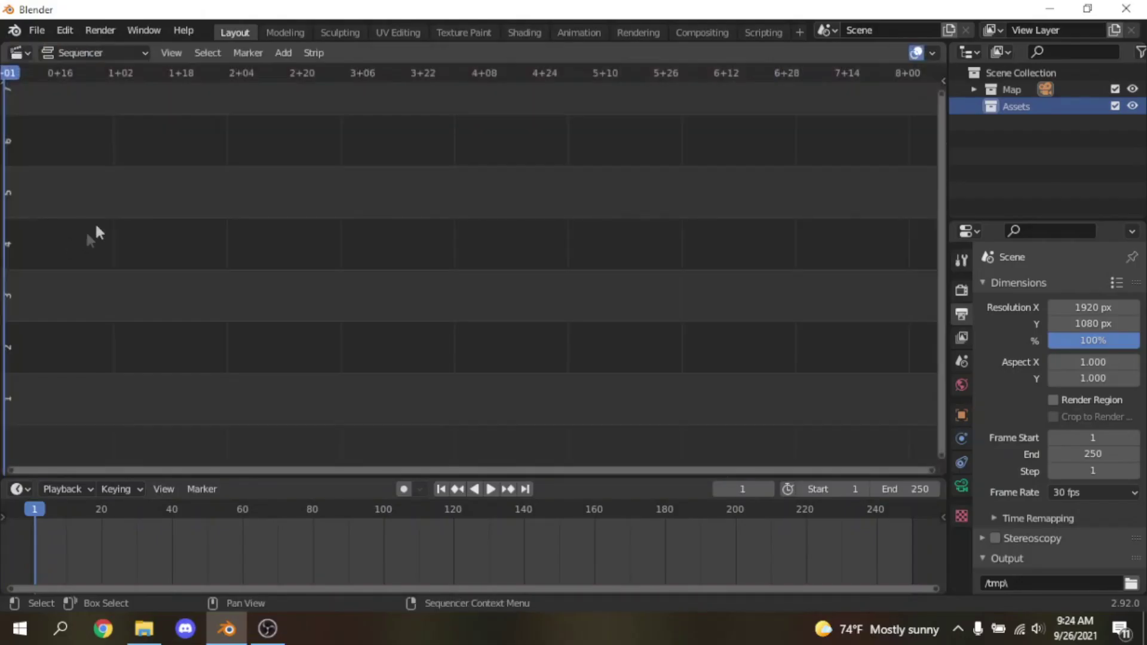
pyautogui.click(77, 487)
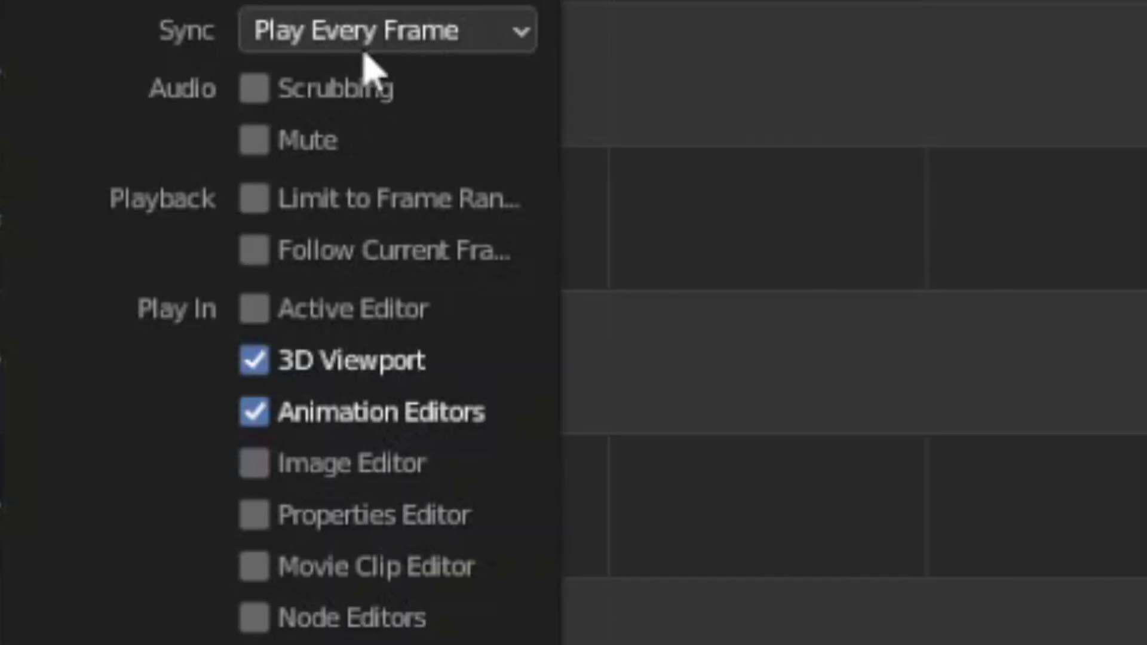
pyautogui.click(146, 178)
pyautogui.click(428, 173)
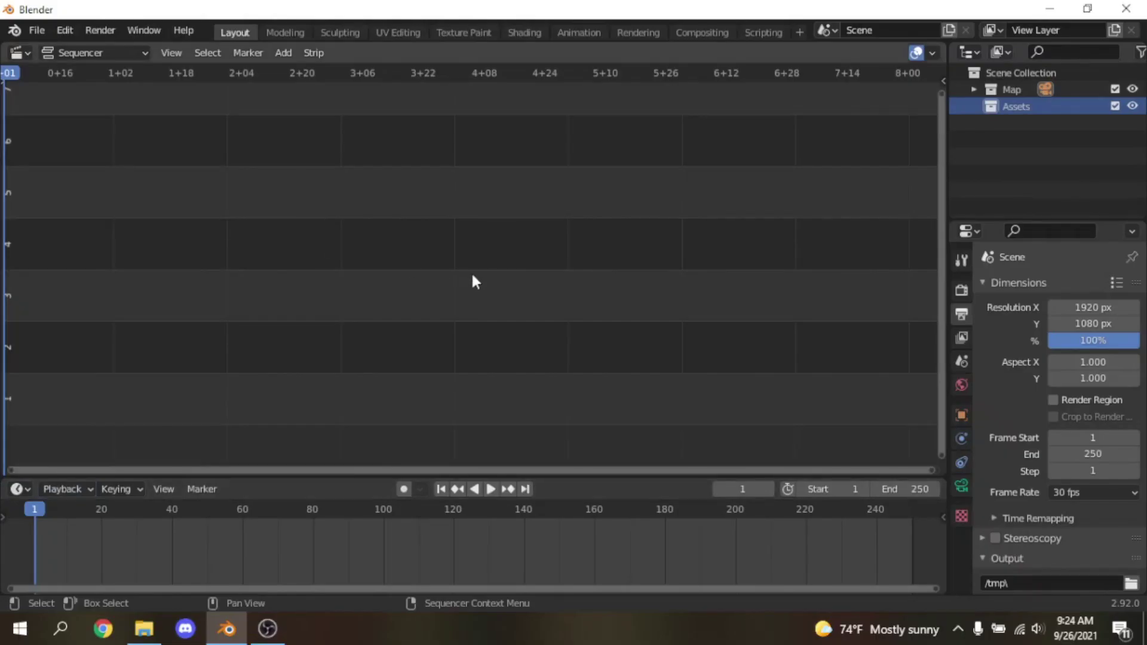
# Step: Add the Spooky Scary Skeletons MP3 from the SpookyScarySkeletons folder as a sound strip on channel 1 of the sequencer
pyautogui.hotkey('shift', 'a')
pyautogui.click(393, 400)
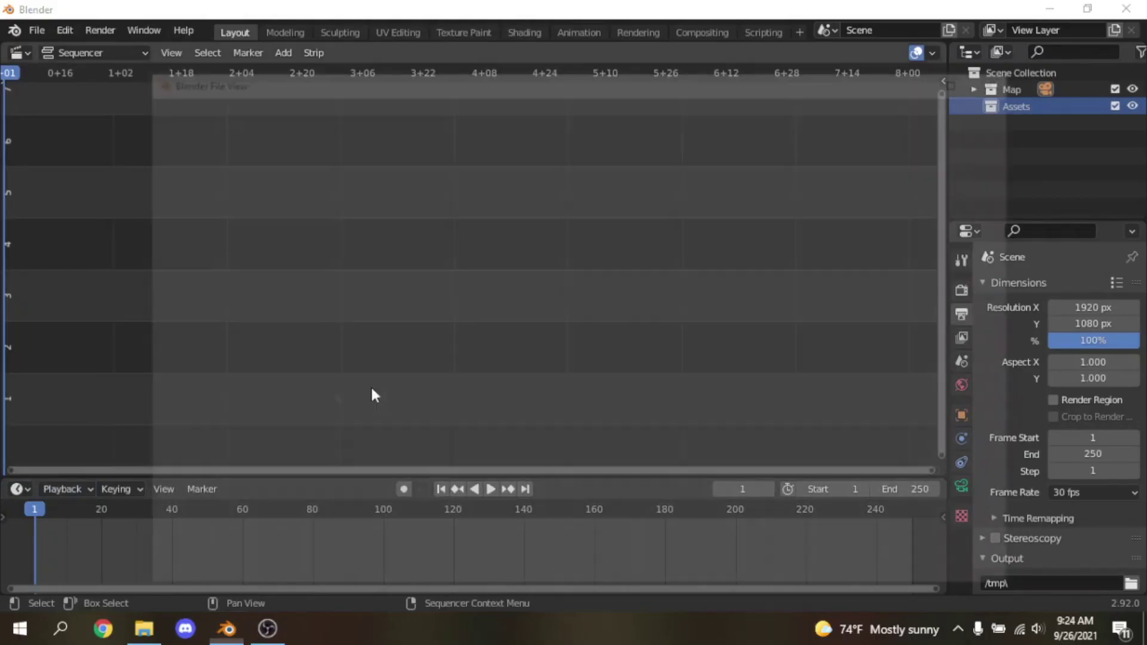
pyautogui.scroll(-3, 230, 511)
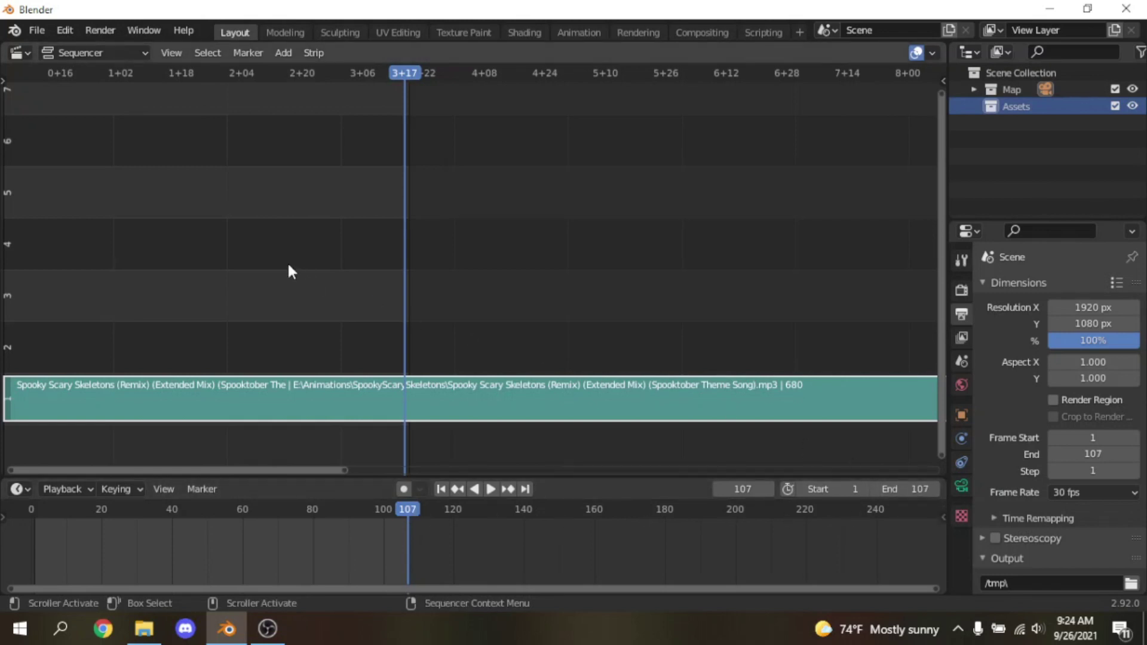
# Step: Play back the song strip and examine its full extent against the frame range in the sequencer
pyautogui.press('space')
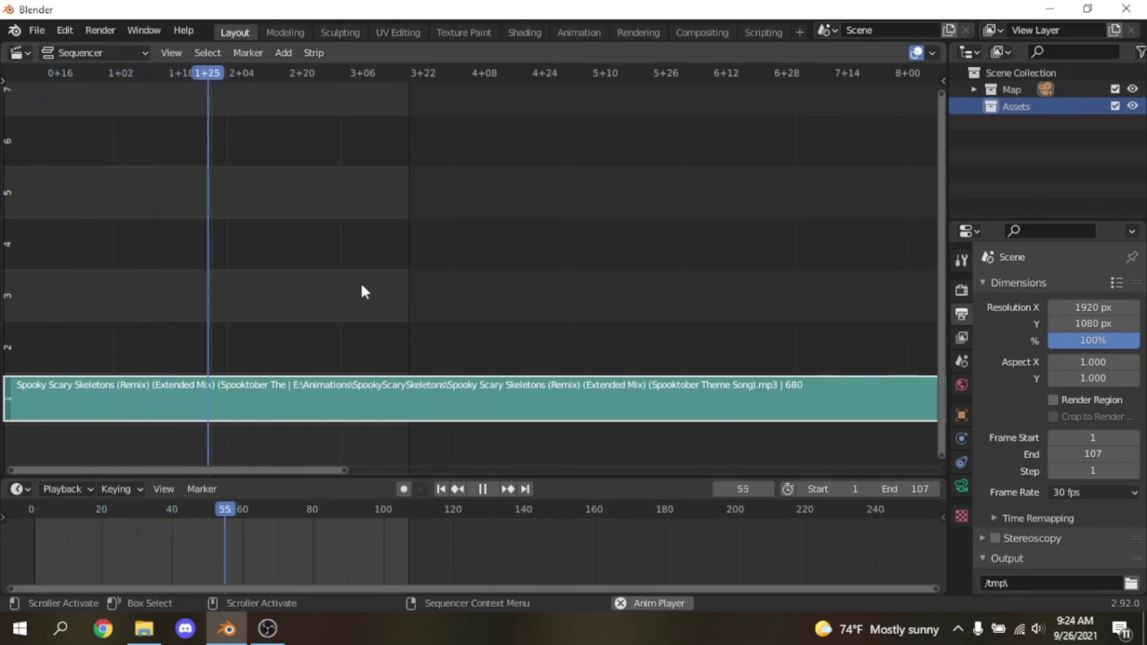
pyautogui.press('space')
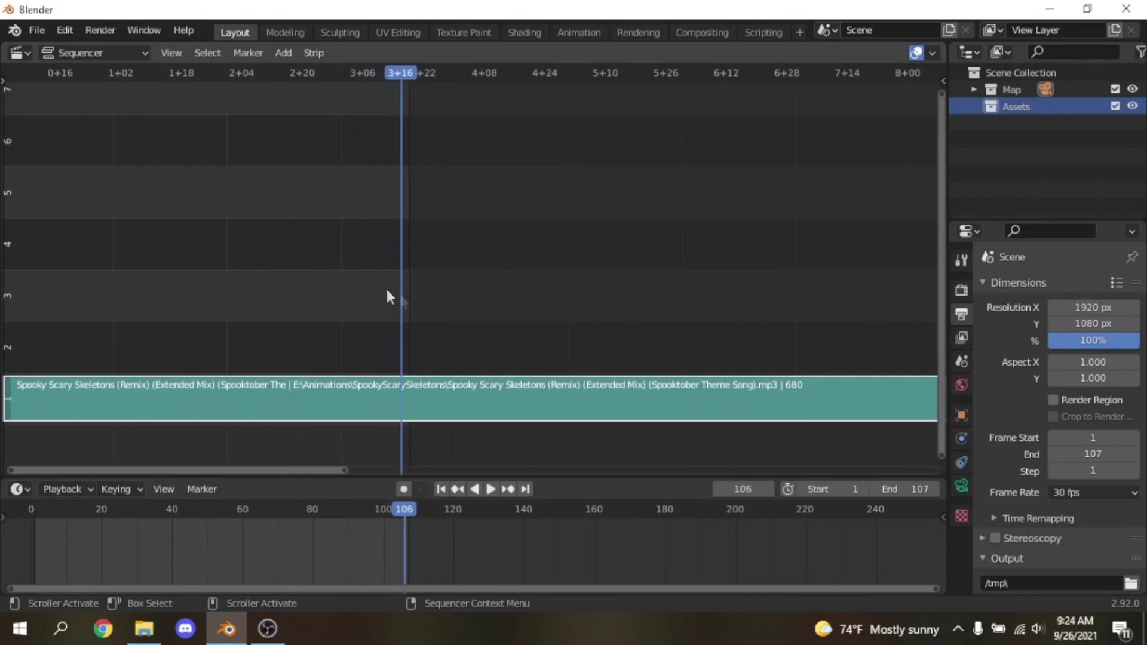
pyautogui.scroll(-20, 808, 317)
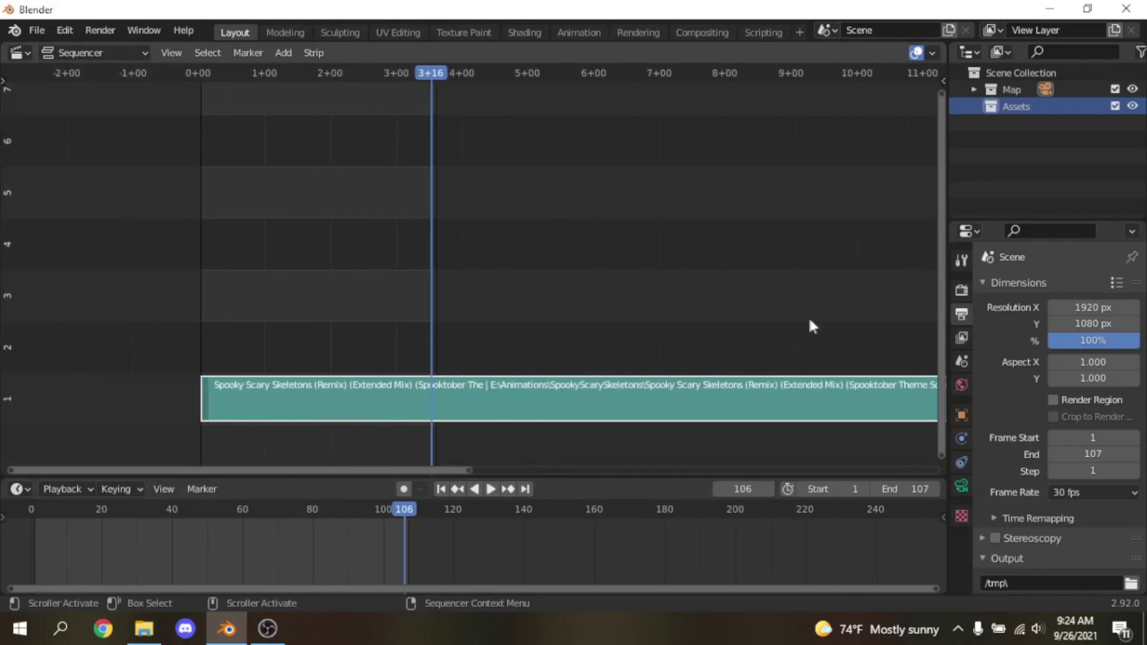
pyautogui.moveTo(833, 312); pyautogui.dragTo(667, 313, button='middle')
pyautogui.scroll(-1, 460, 387)
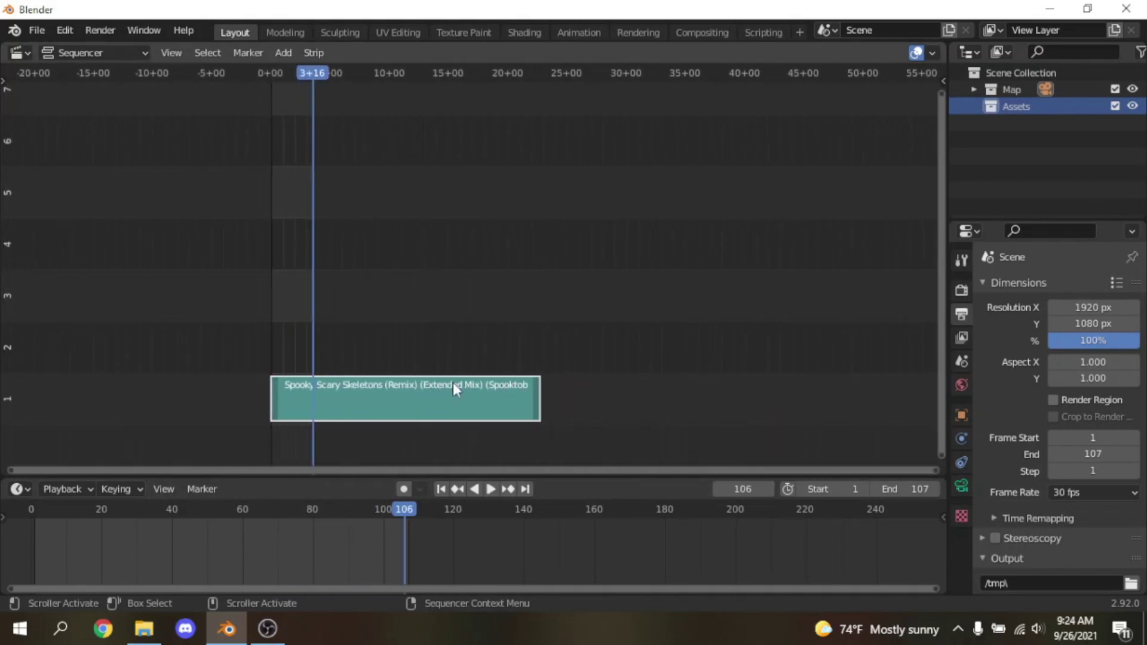
pyautogui.scroll(14, 452, 384)
pyautogui.keyDown('ctrl'); pyautogui.moveTo(352, 342); pyautogui.dragTo(594, 285, button='middle'); pyautogui.keyUp('ctrl')
pyautogui.scroll(2, 500, 308)
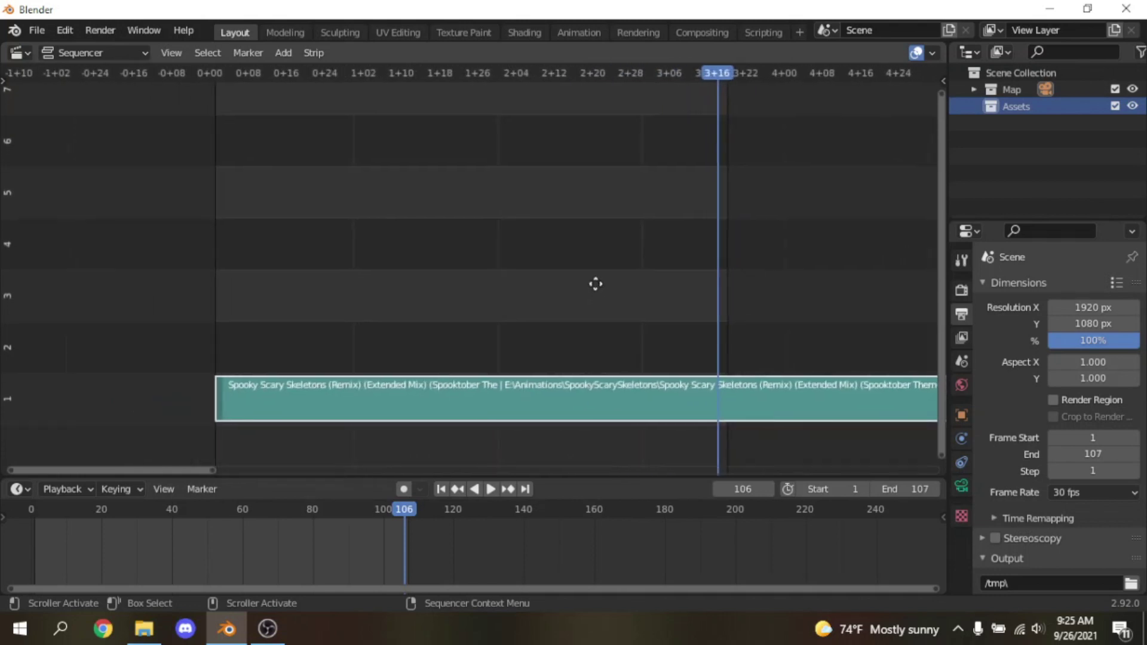
# Step: Save the Blender project as Shot1.blend in the E:\Animations\SpookyScarySkeletons folder
pyautogui.moveTo(270, 632)
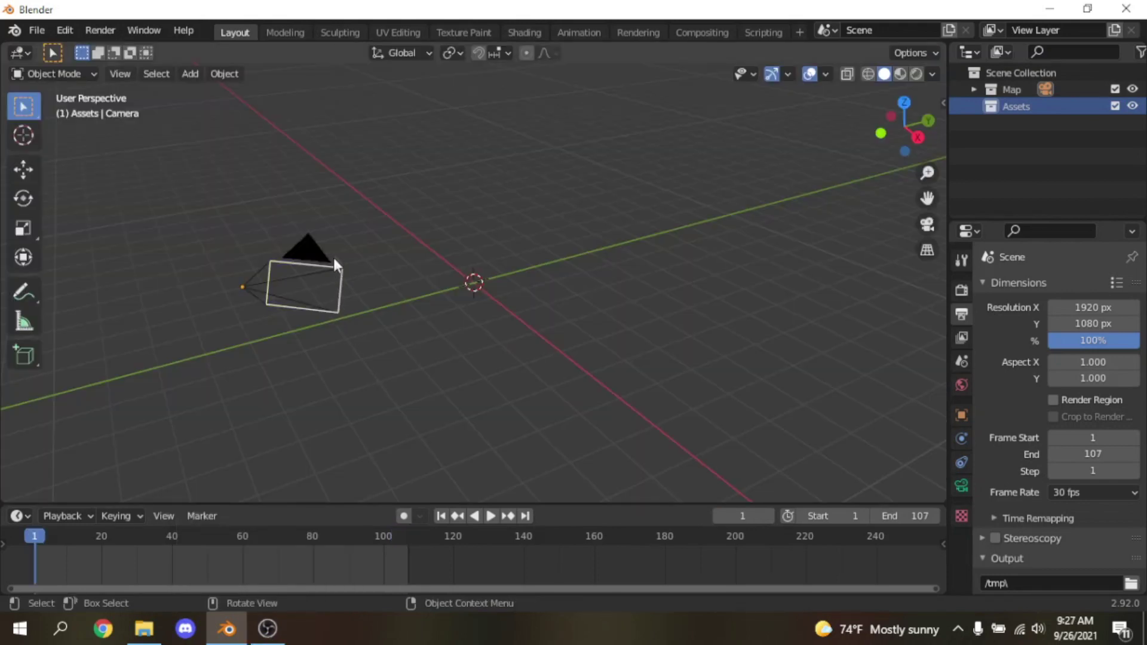
pyautogui.hotkey('ctrl', 's')
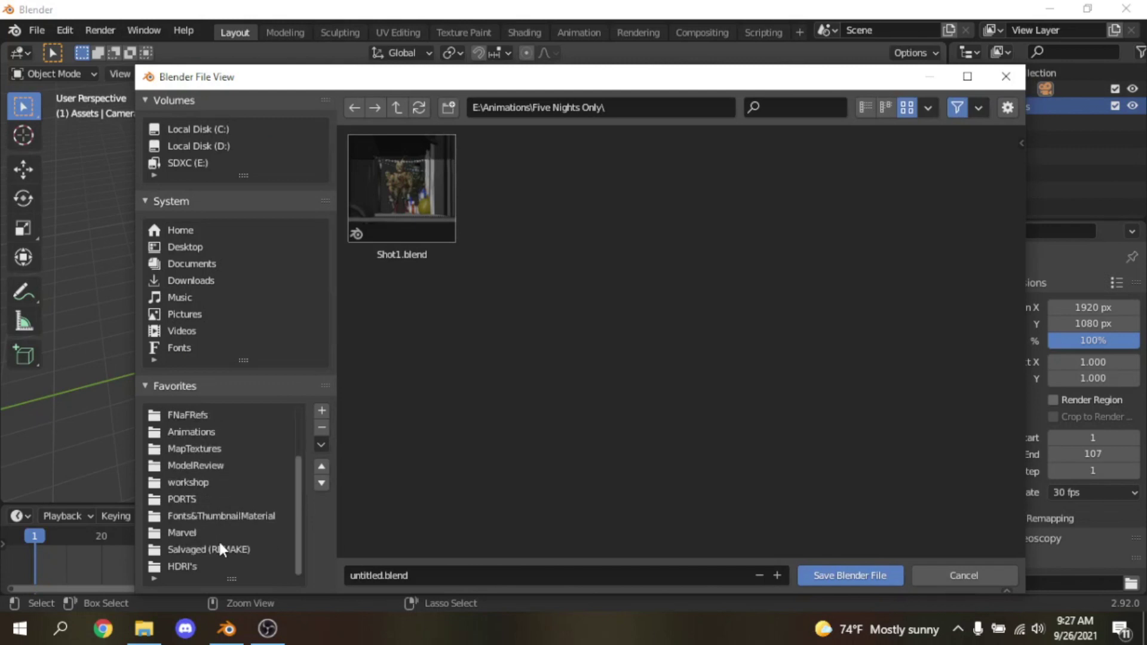
pyautogui.click(221, 163)
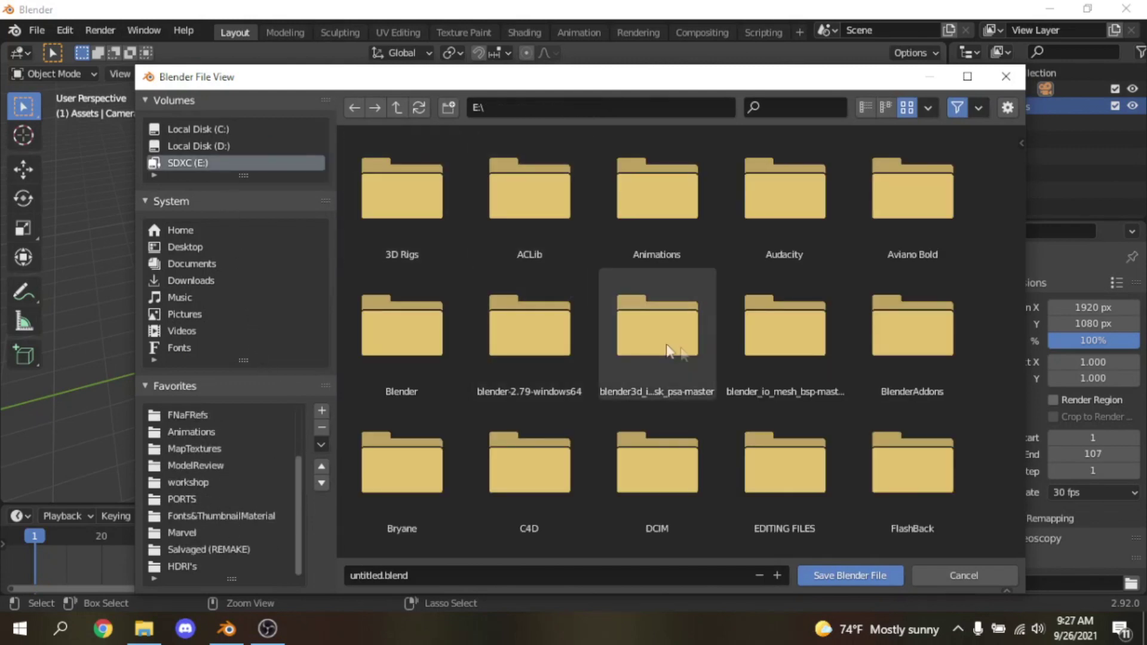
pyautogui.doubleClick(645, 218)
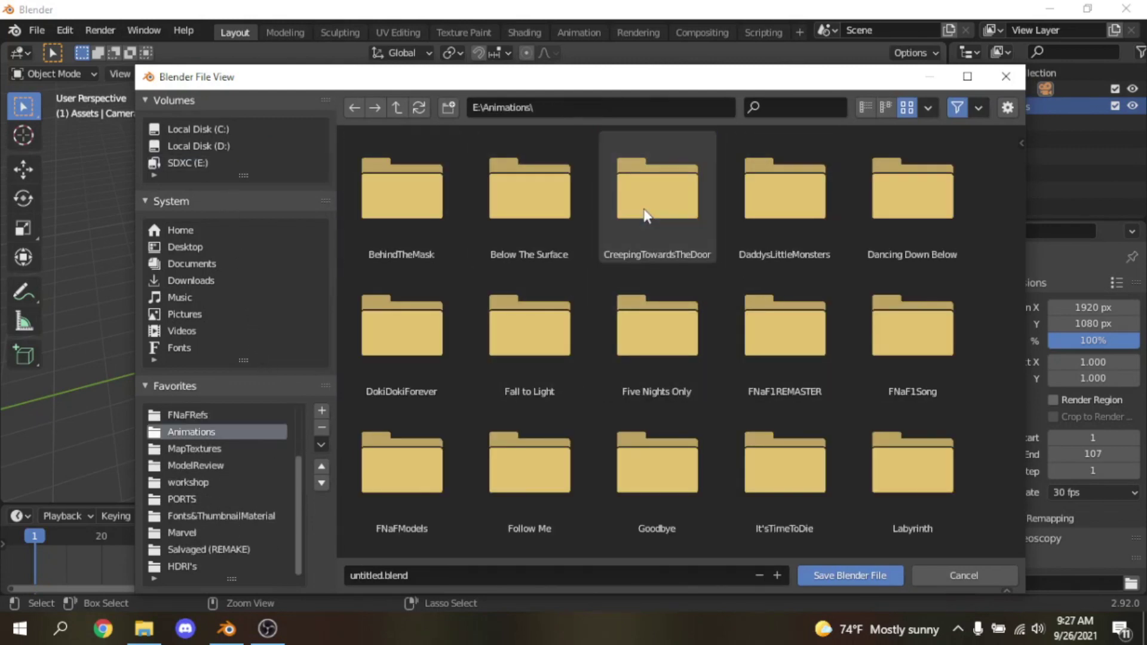
pyautogui.scroll(-3, 657, 310)
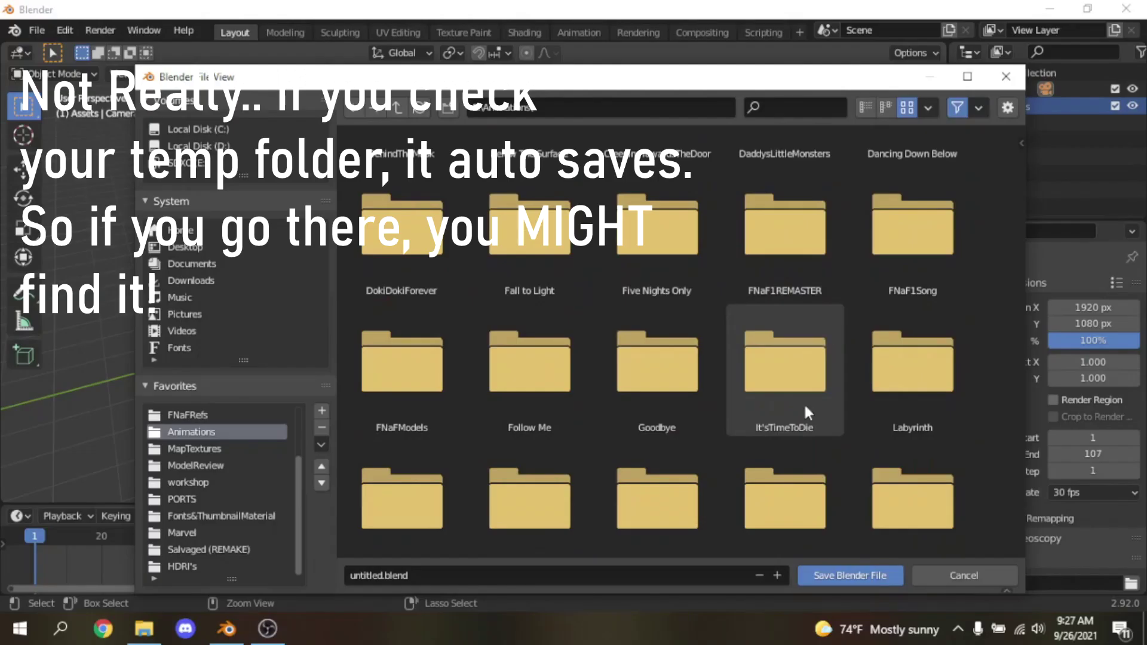
pyautogui.scroll(-5, 804, 403)
pyautogui.doubleClick(901, 314)
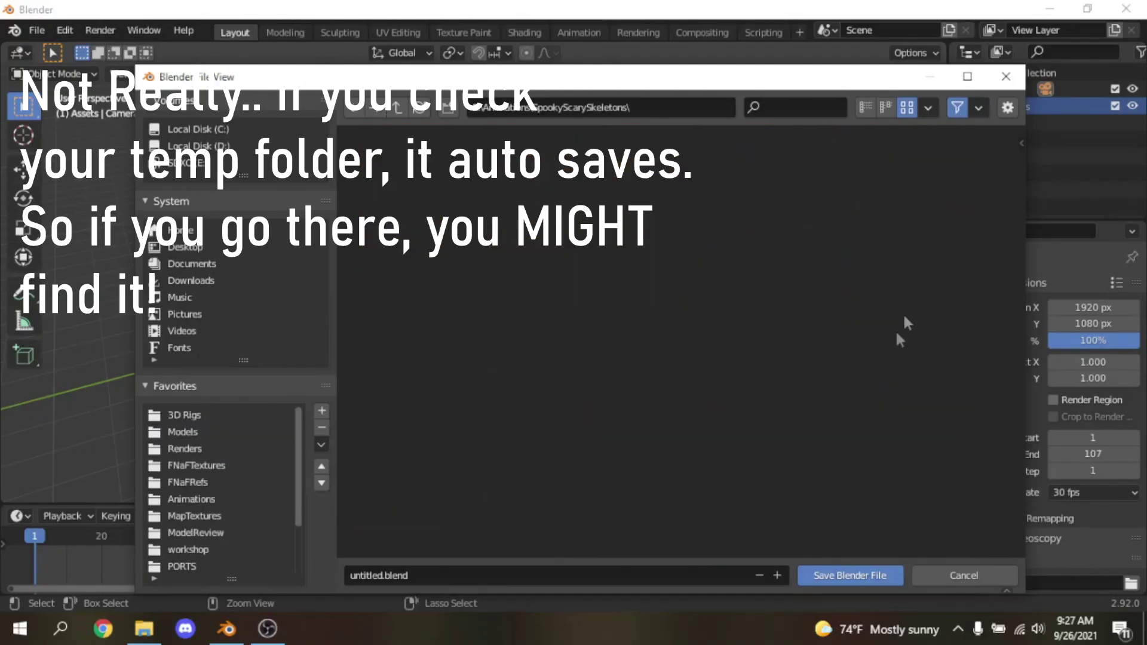
pyautogui.click(521, 567)
pyautogui.write('s')
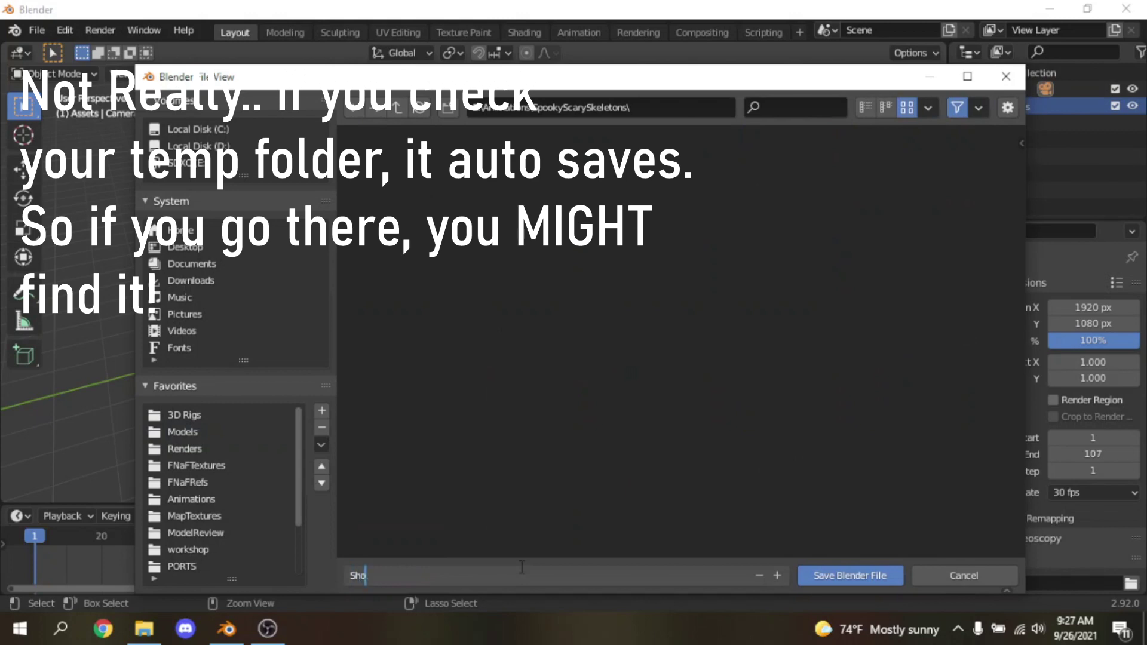
pyautogui.press('Return')
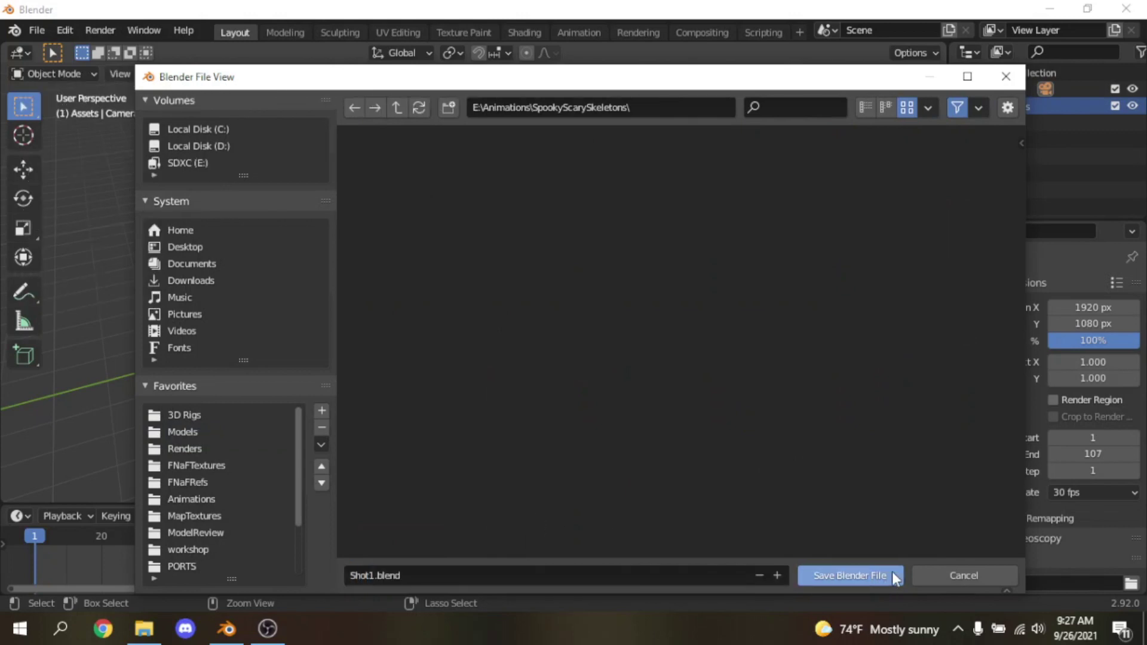
pyautogui.click(891, 575)
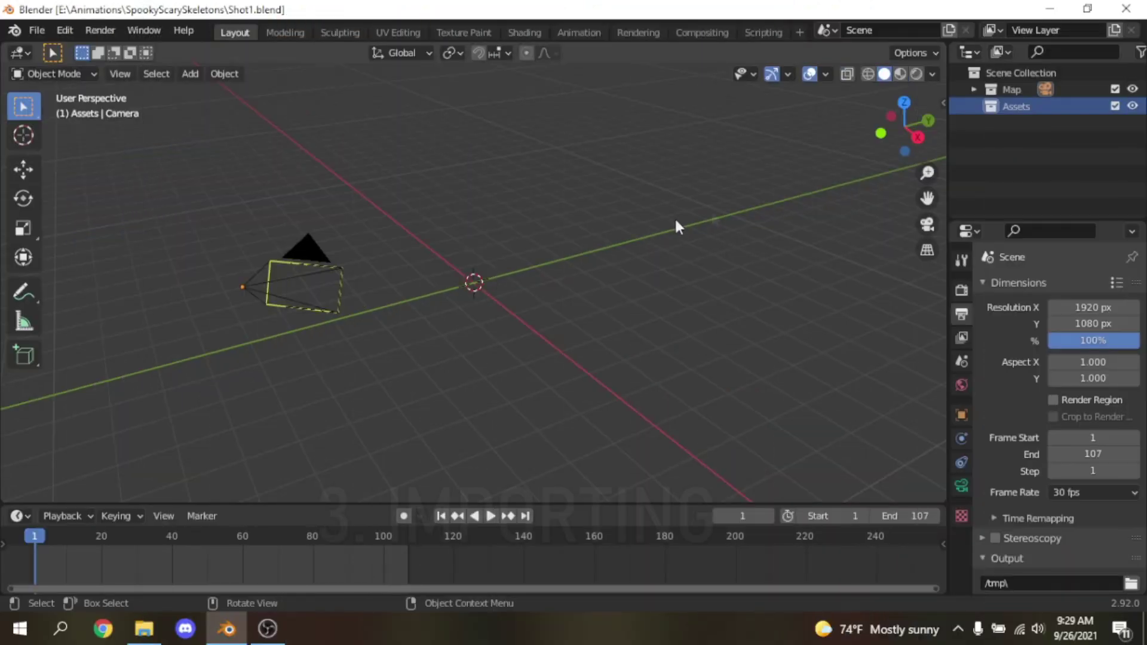
# Step: Make the Map collection active and start an Append from the map folder inside Models\FNaF3 (UFMP, Atticted, Springreg)
pyautogui.click(1014, 75)
pyautogui.click(1012, 89)
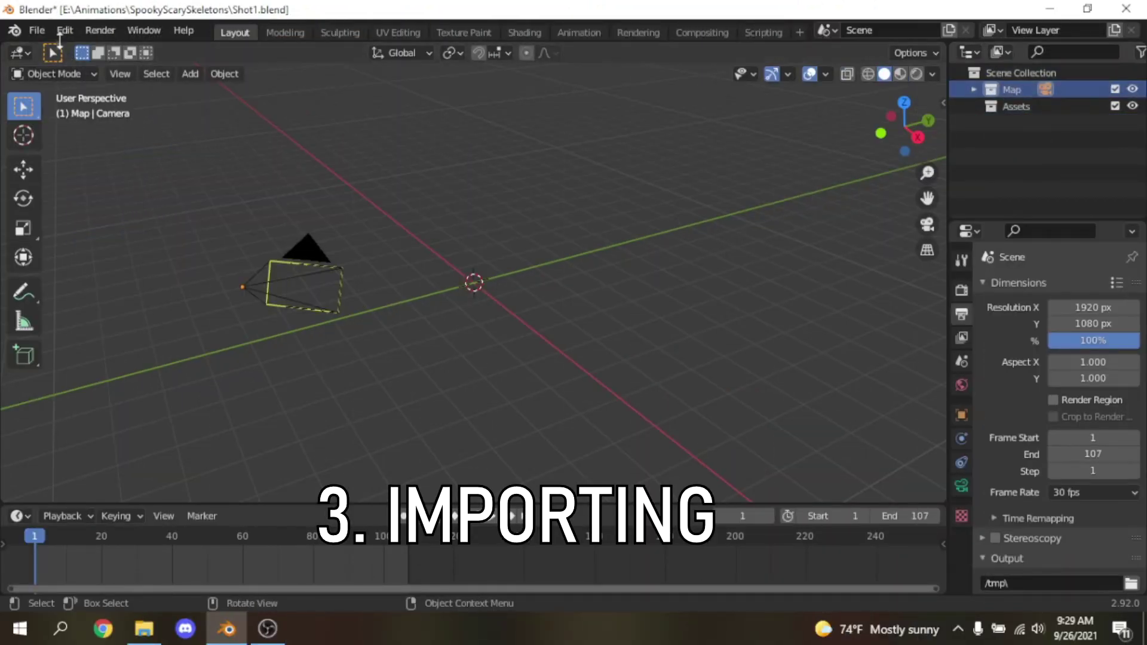
pyautogui.click(37, 30)
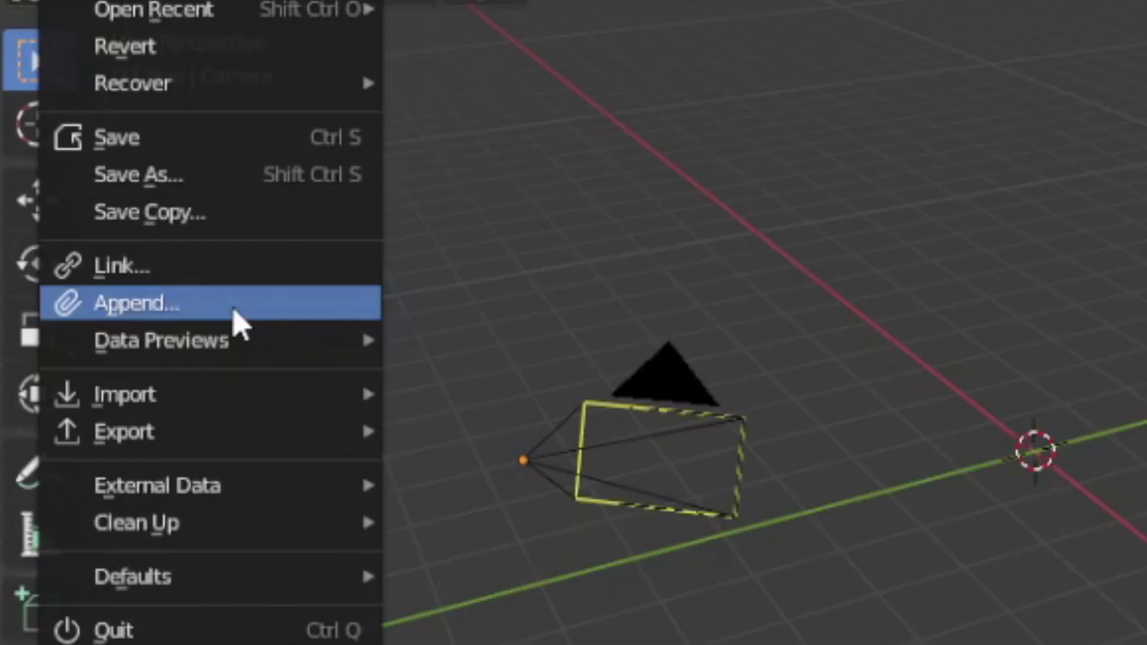
pyautogui.moveTo(120, 227)
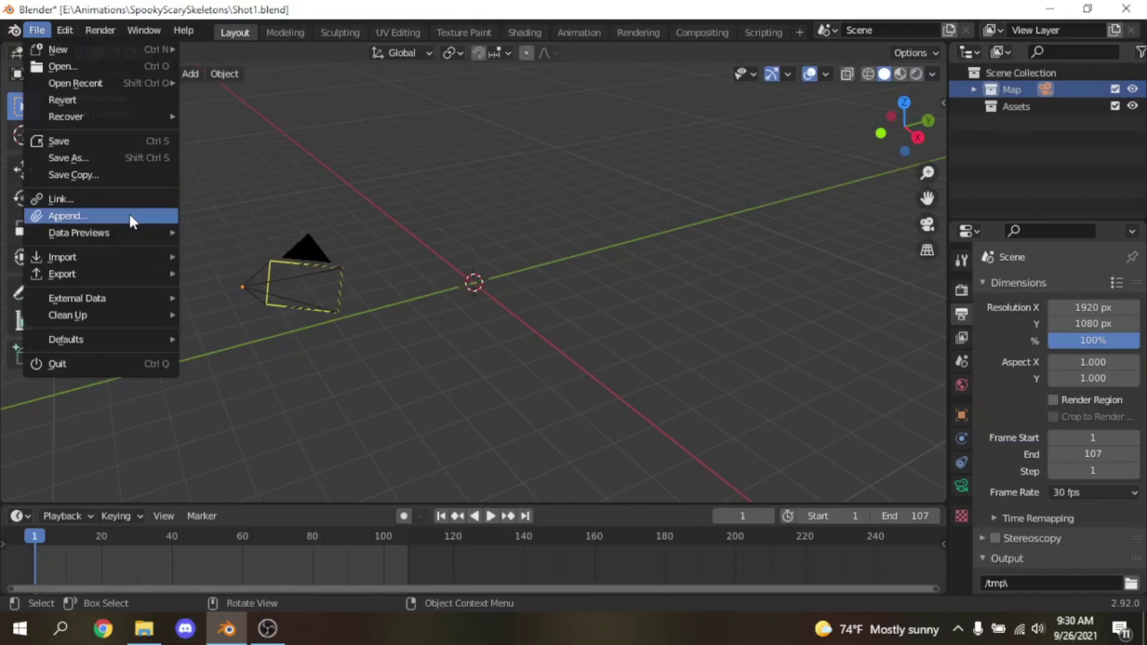
pyautogui.click(280, 313)
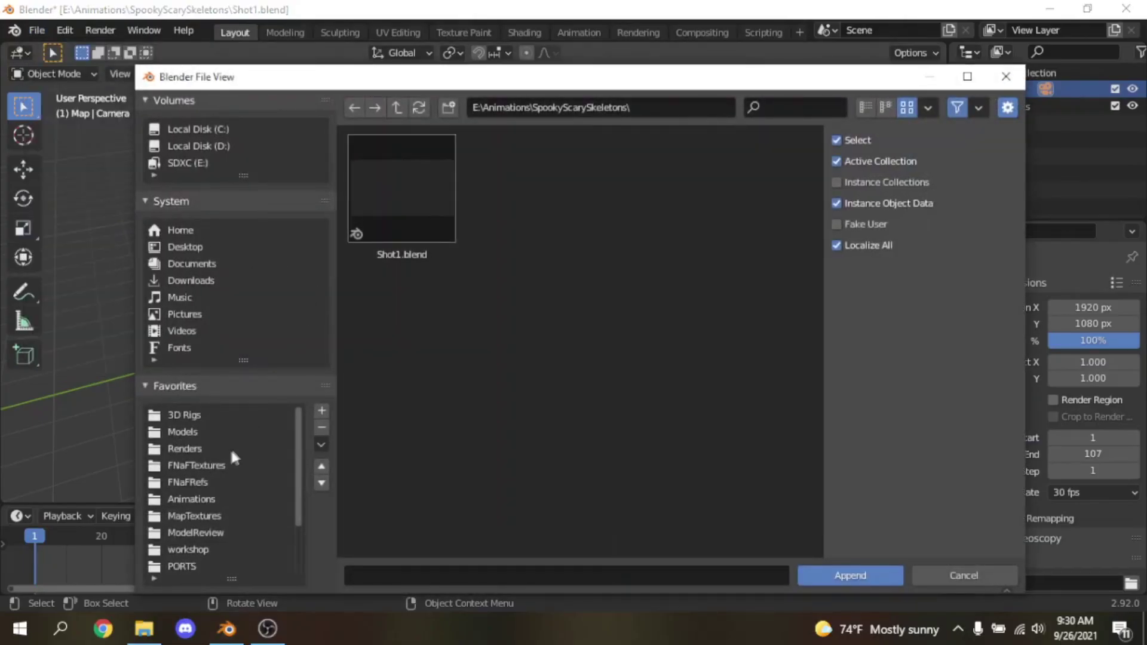
pyautogui.click(218, 430)
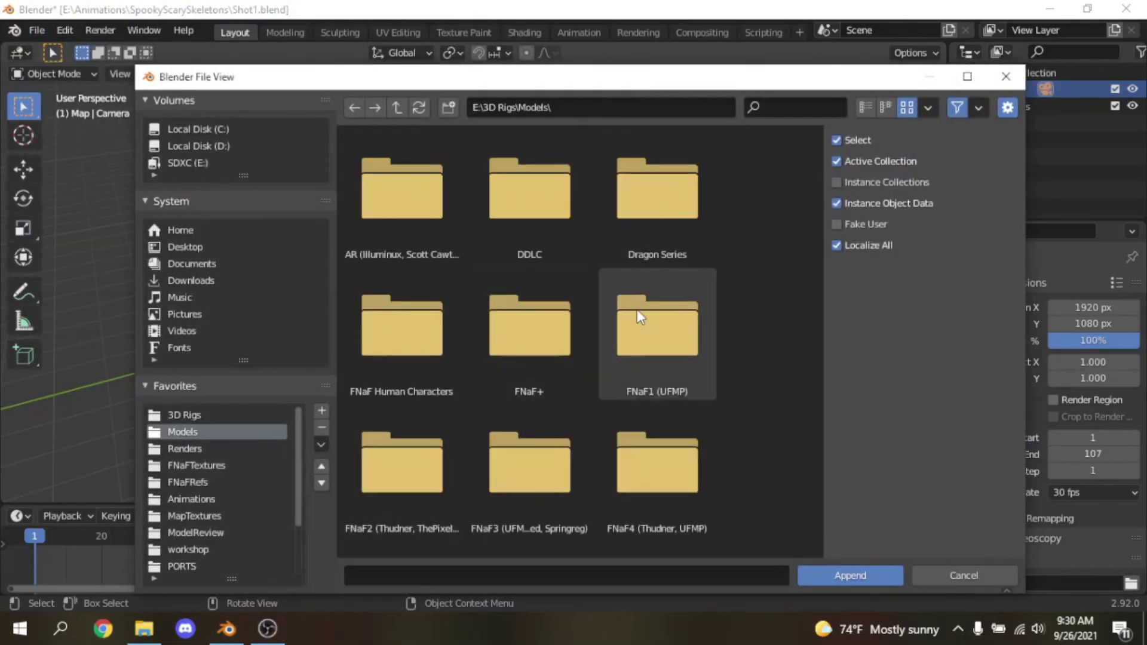
pyautogui.doubleClick(546, 458)
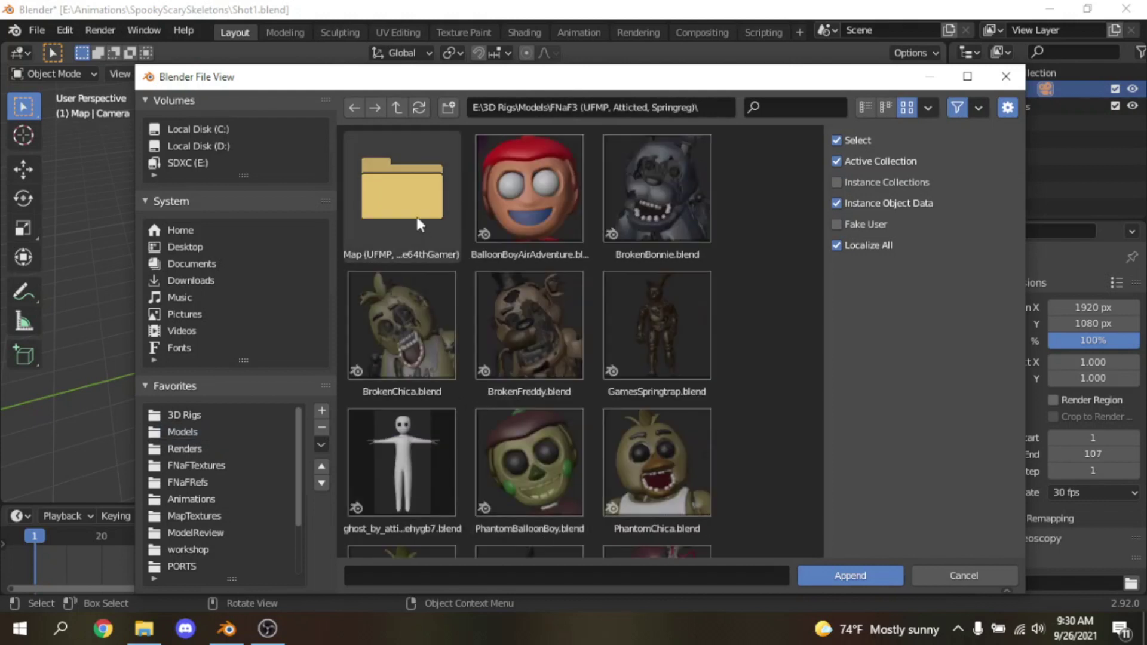
pyautogui.doubleClick(417, 217)
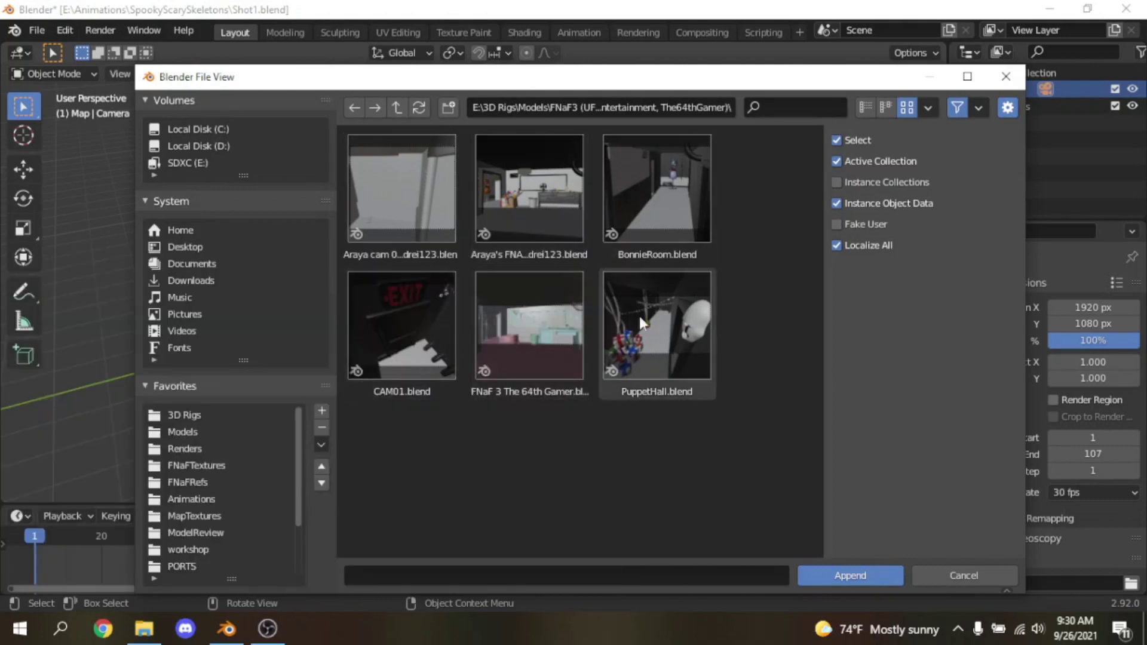
# Step: Append Collection 6, Collection 16 and Collection 17 from PuppetHall.blend into the Map collection
pyautogui.doubleClick(646, 310)
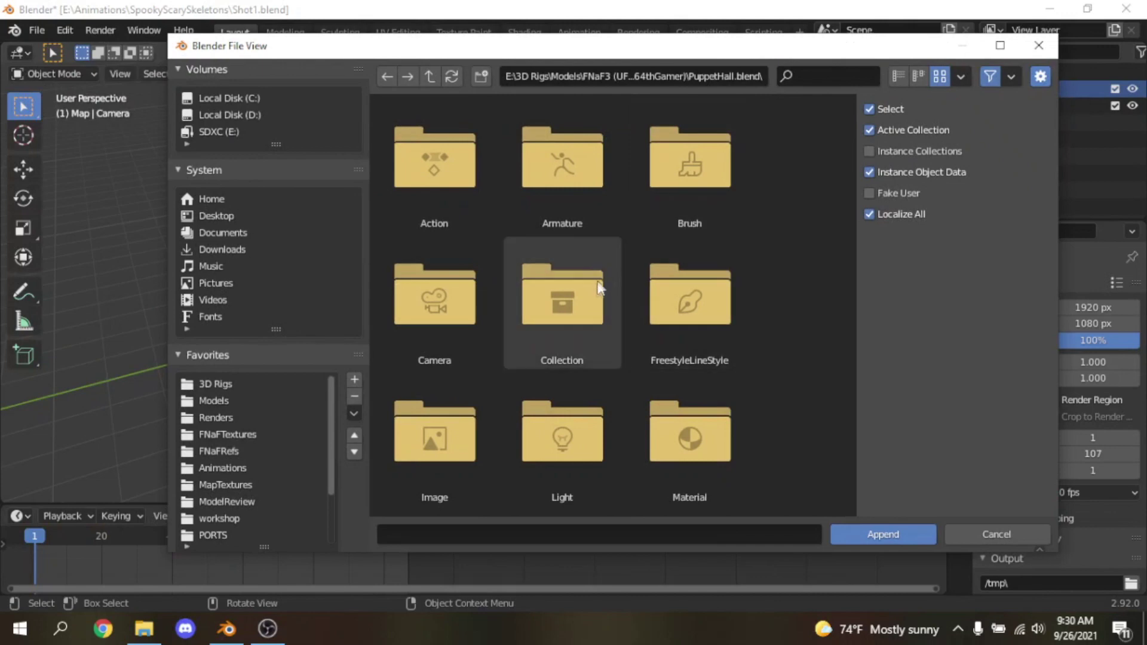
pyautogui.moveTo(887, 46); pyautogui.dragTo(704, 41)
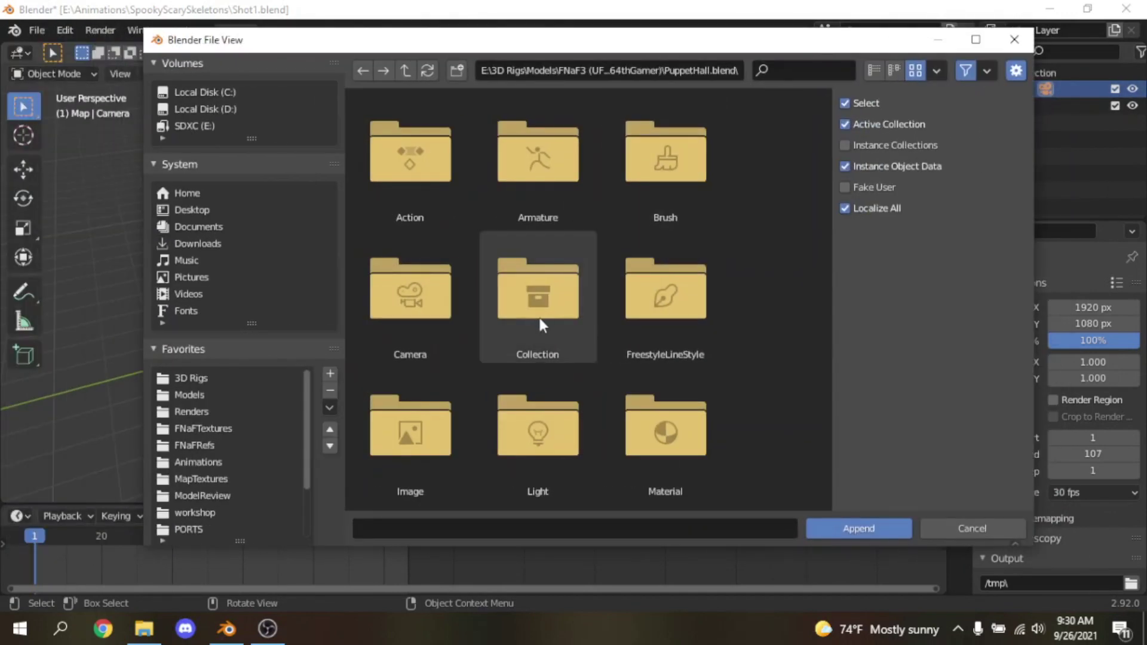
pyautogui.doubleClick(538, 315)
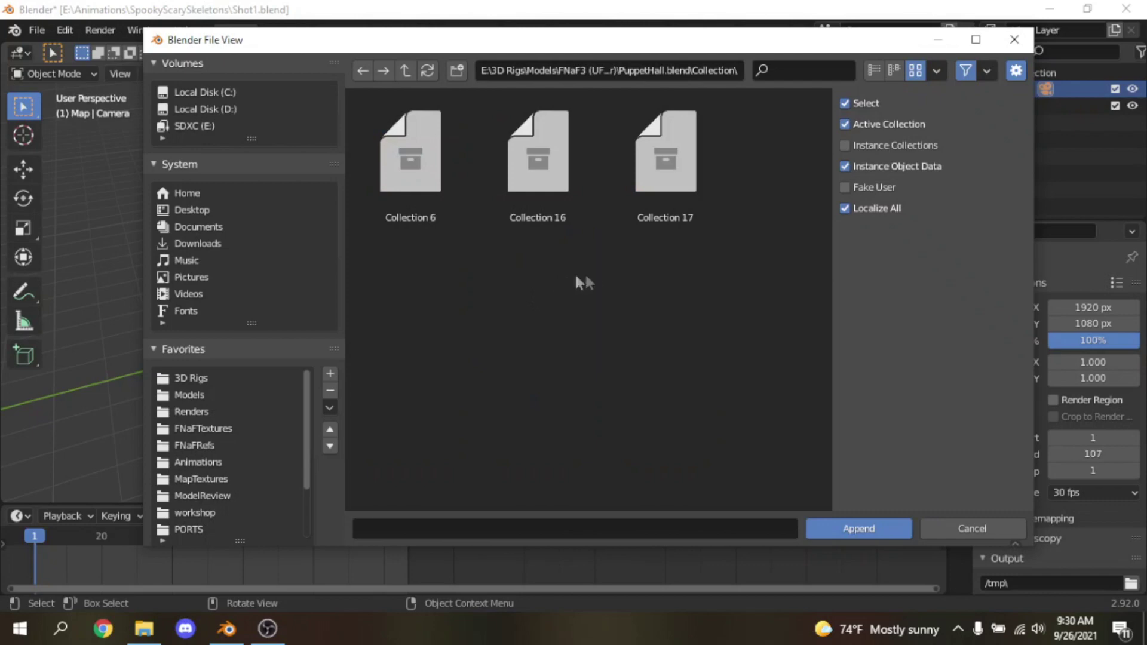
pyautogui.press('a')
pyautogui.click(860, 528)
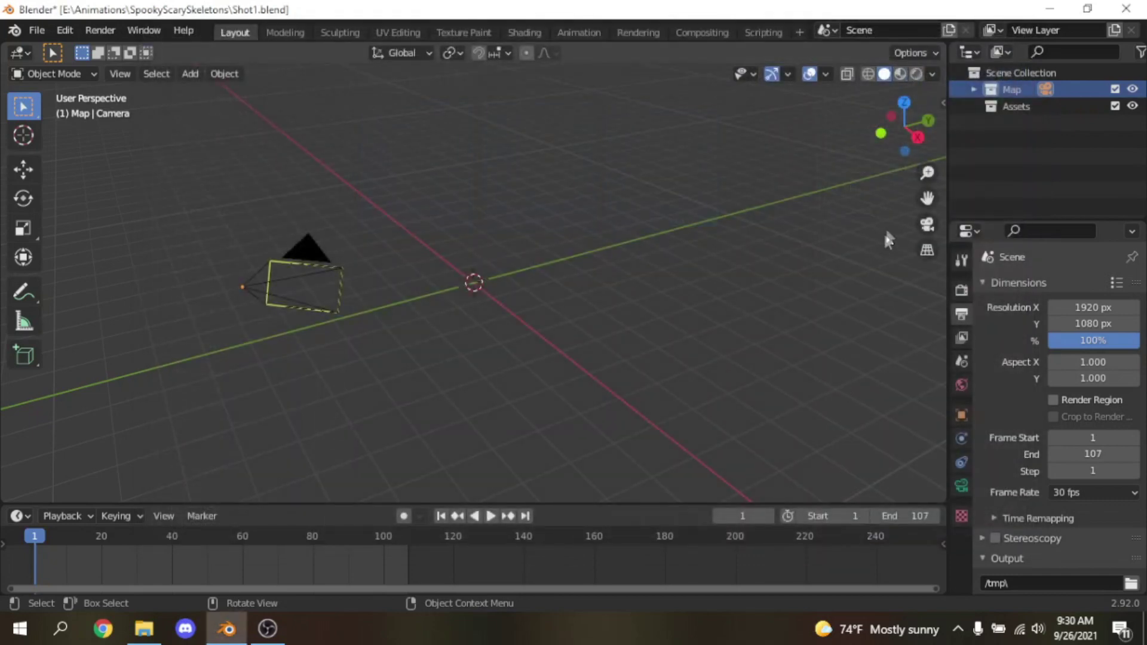
# Step: Expand the Map collection in the outliner and collapse Collection 16, Collection 17 and Collection 6 inside it
pyautogui.scroll(-8, 696, 220)
pyautogui.scroll(4, 696, 220)
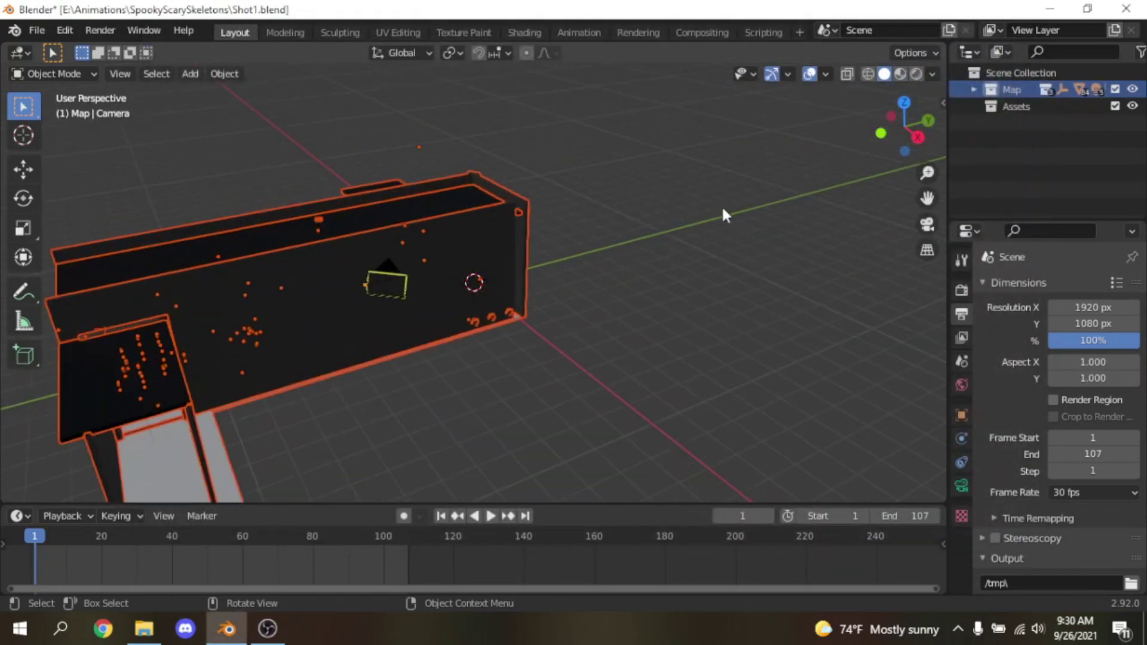
pyautogui.moveTo(890, 116); pyautogui.dragTo(939, 105)
pyautogui.click(973, 89)
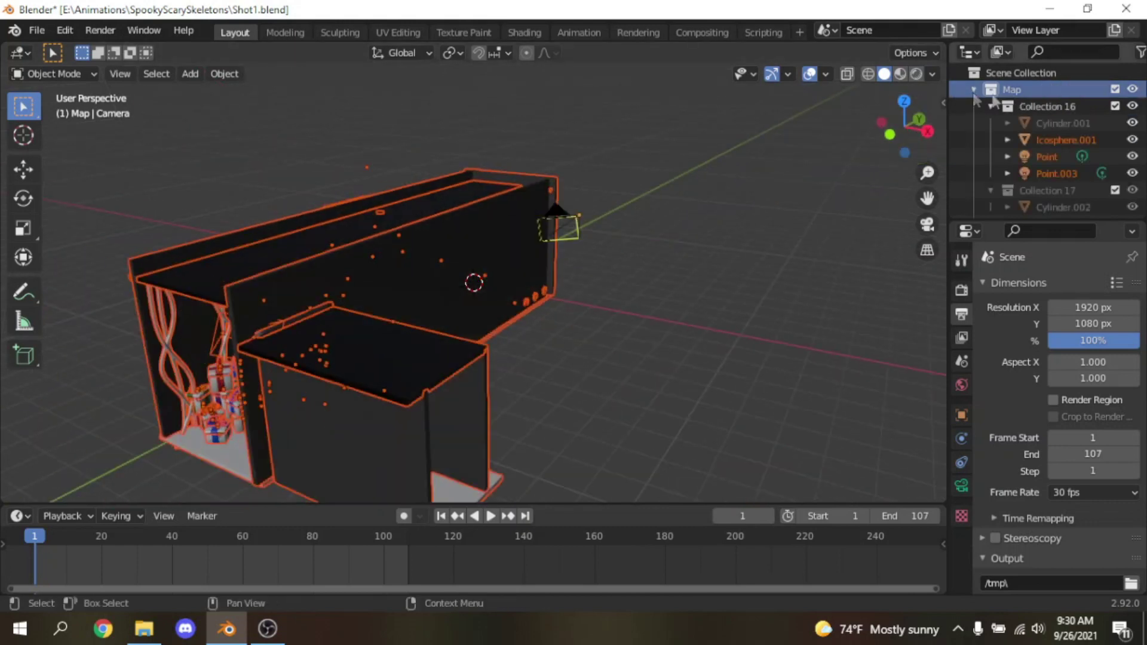
pyautogui.click(990, 106)
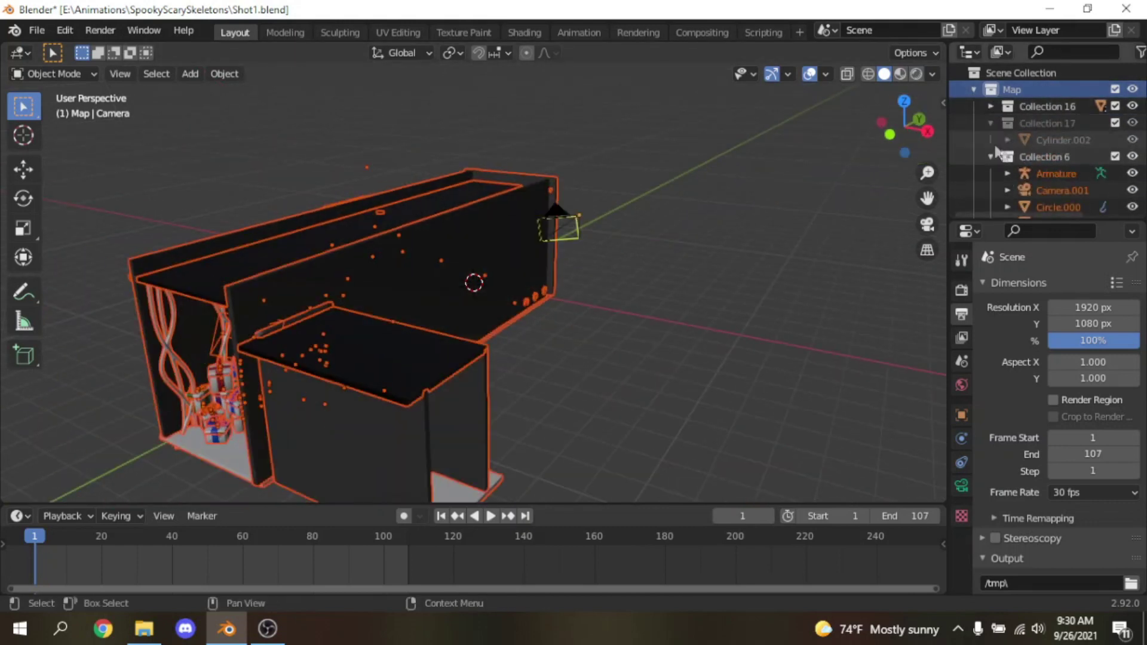
pyautogui.click(990, 123)
pyautogui.click(990, 140)
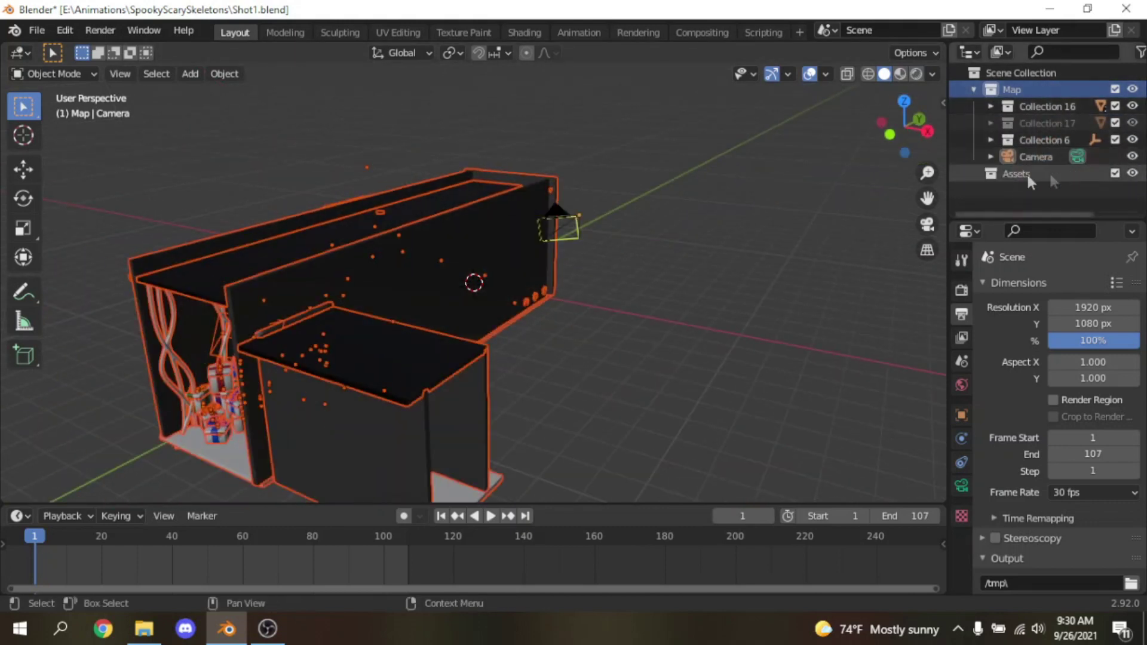
# Step: Collapse the Map collection and, in front view, move the map about 1.6 m toward negative X to centre the hallway on the origin
pyautogui.click(973, 89)
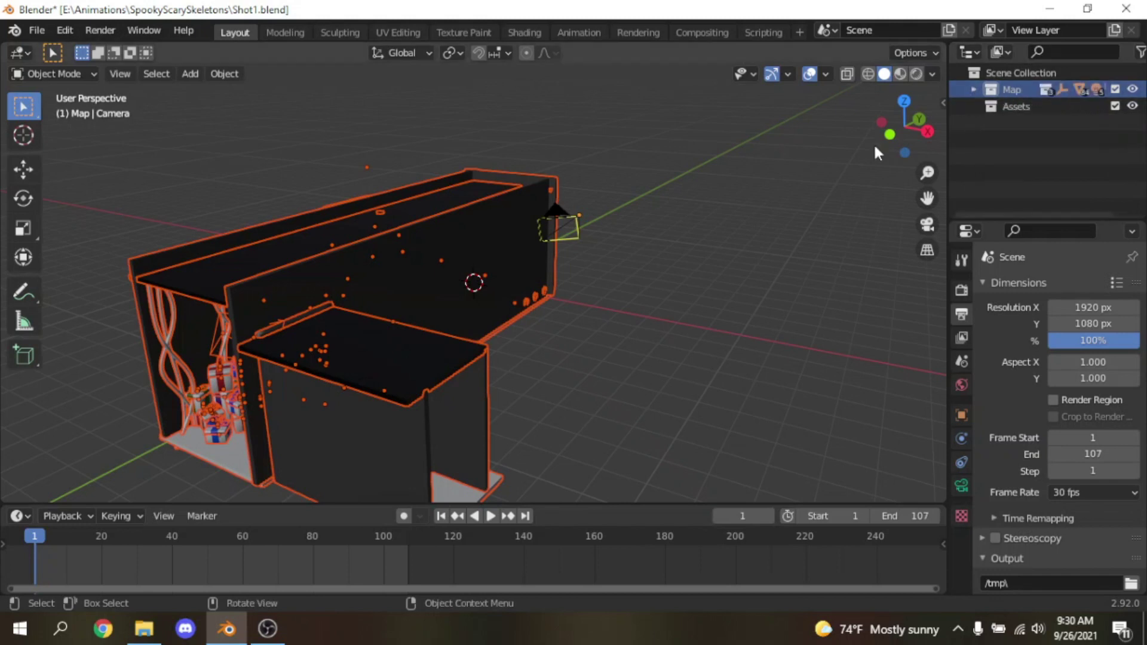
pyautogui.click(886, 134)
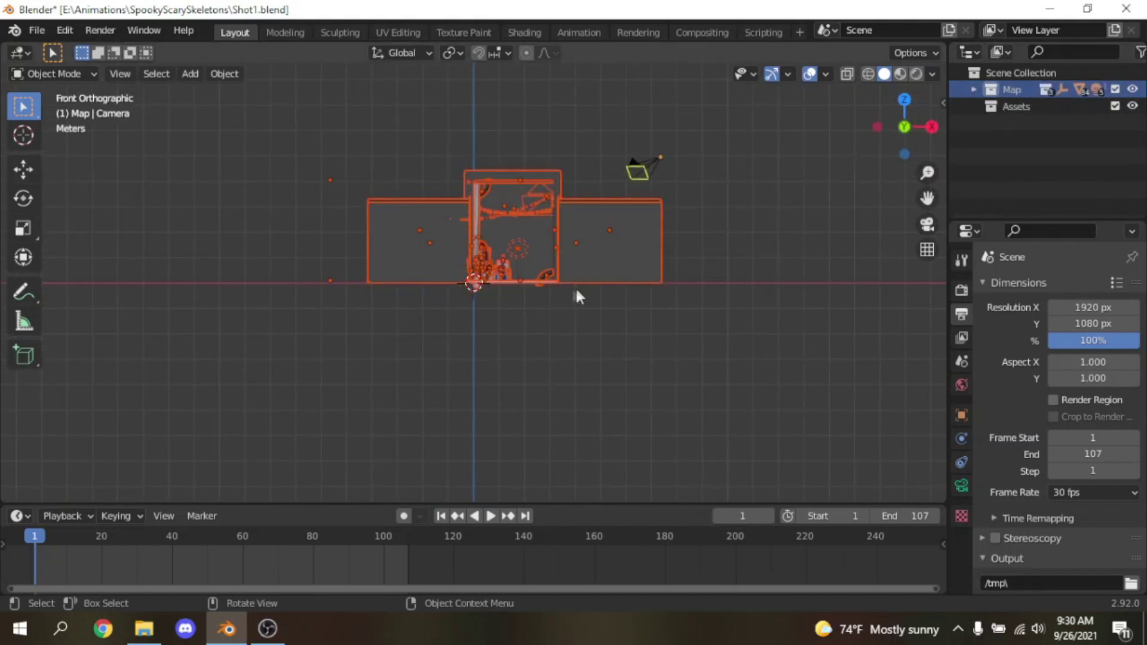
pyautogui.scroll(3, 610, 283)
pyautogui.press('g')
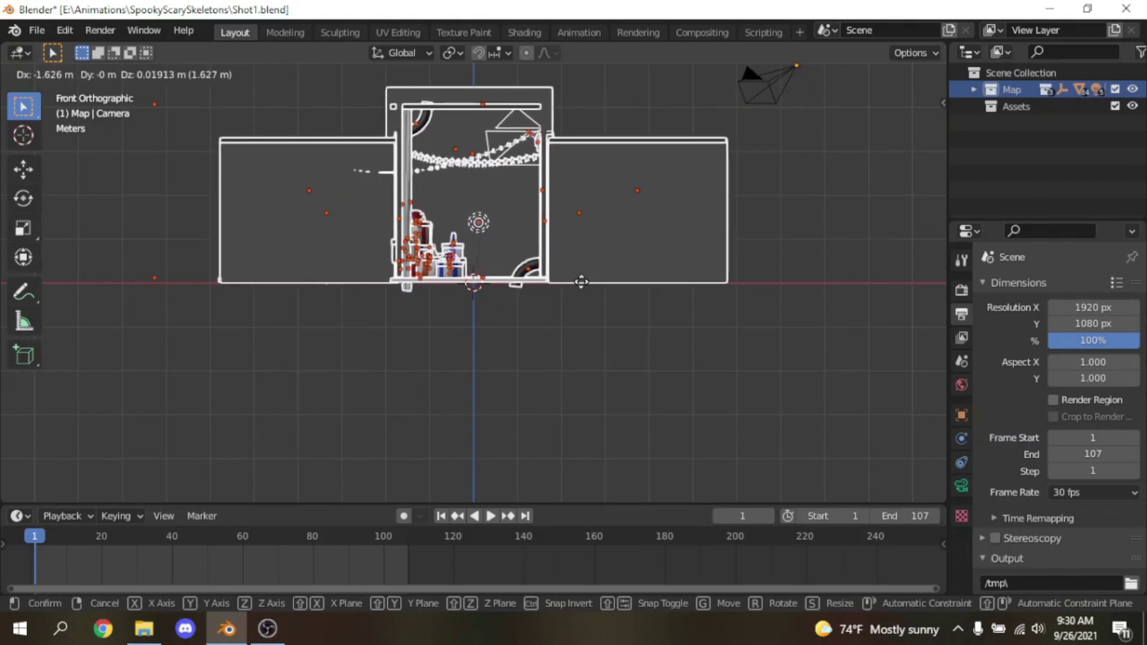
pyautogui.click(580, 278)
# Step: Move the map along the Y axis from top view so the hallway straddles the world origin, and deselect everything
pyautogui.moveTo(894, 128); pyautogui.dragTo(886, 173)
pyautogui.scroll(-11, 739, 198)
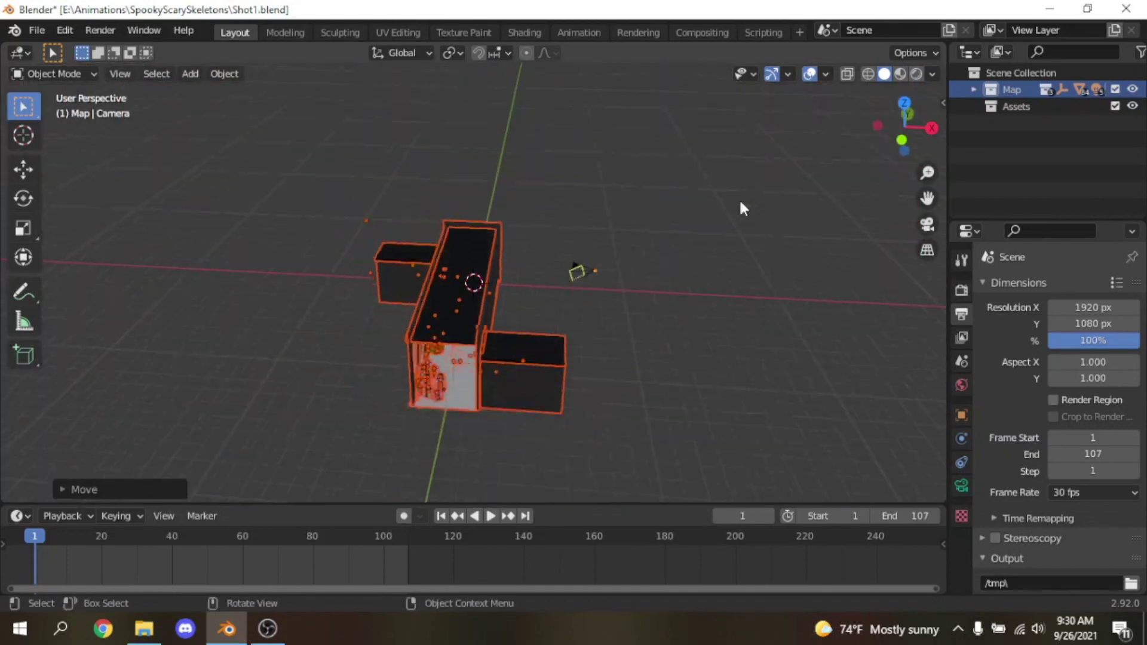
pyautogui.click(904, 105)
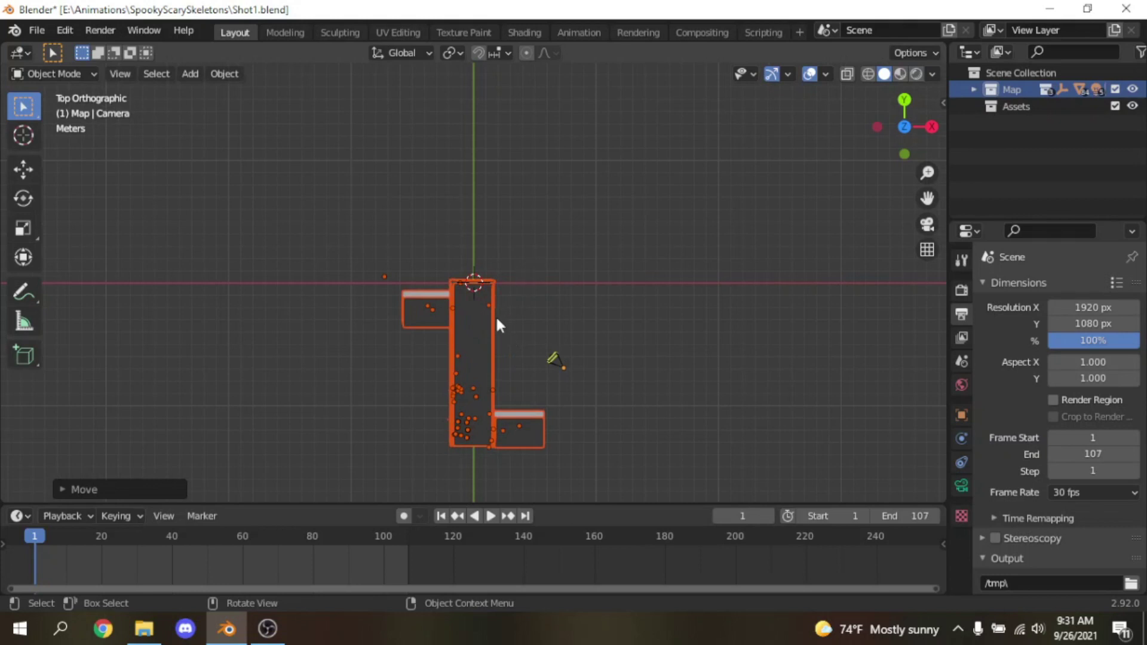
pyautogui.press('g')
pyautogui.press('y')
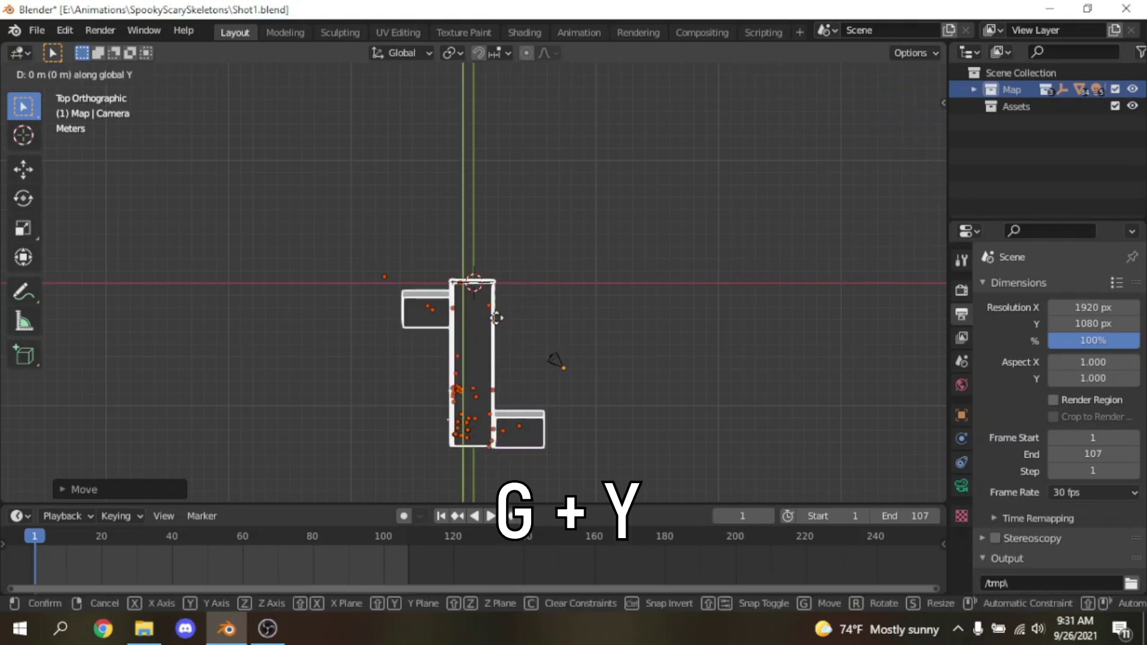
pyautogui.click(511, 234)
pyautogui.moveTo(903, 136); pyautogui.dragTo(901, 24)
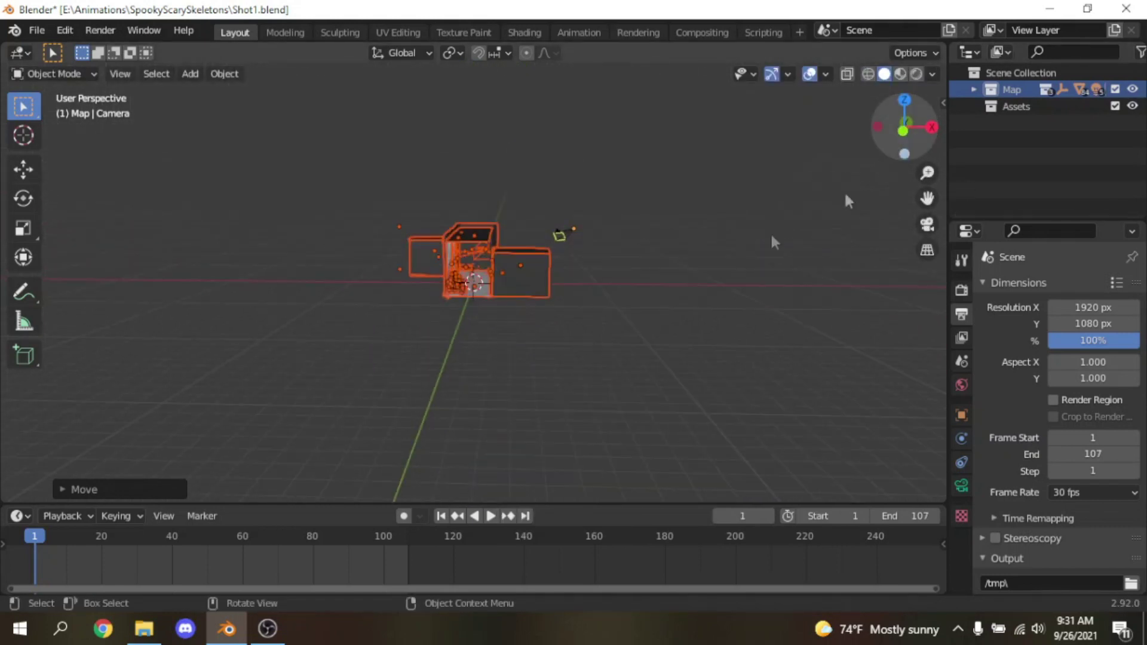
pyautogui.scroll(7, 651, 263)
pyautogui.click(670, 354)
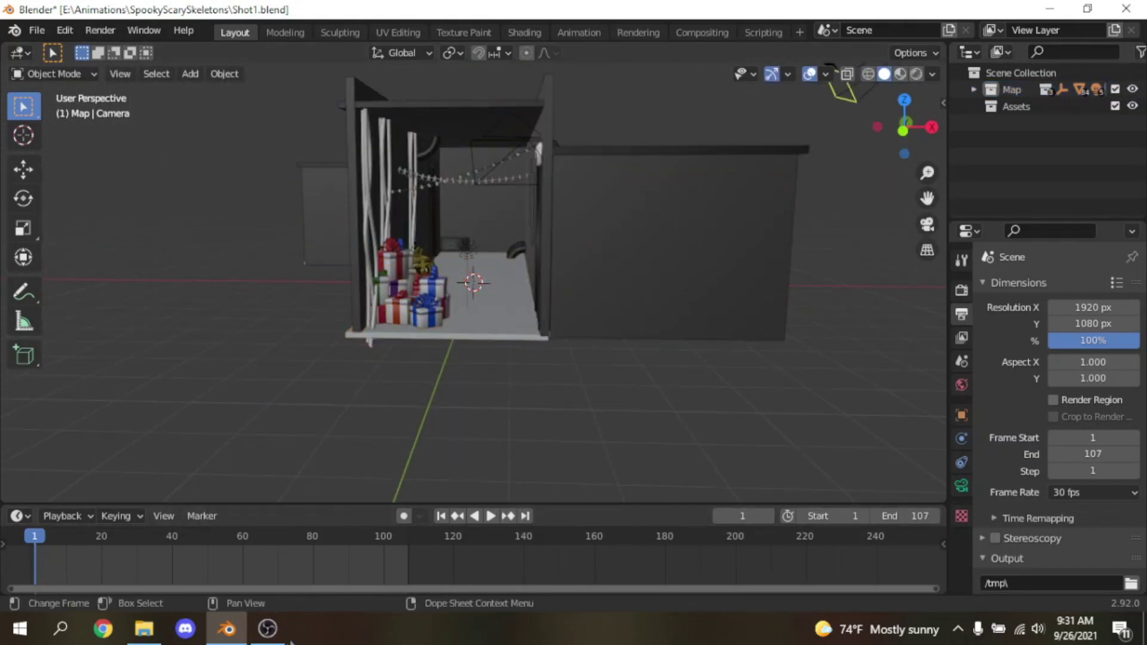
# Step: Create a new collection inside the Assets collection and rename it PhantomFreddy
pyautogui.moveTo(904, 127); pyautogui.dragTo(848, 143)
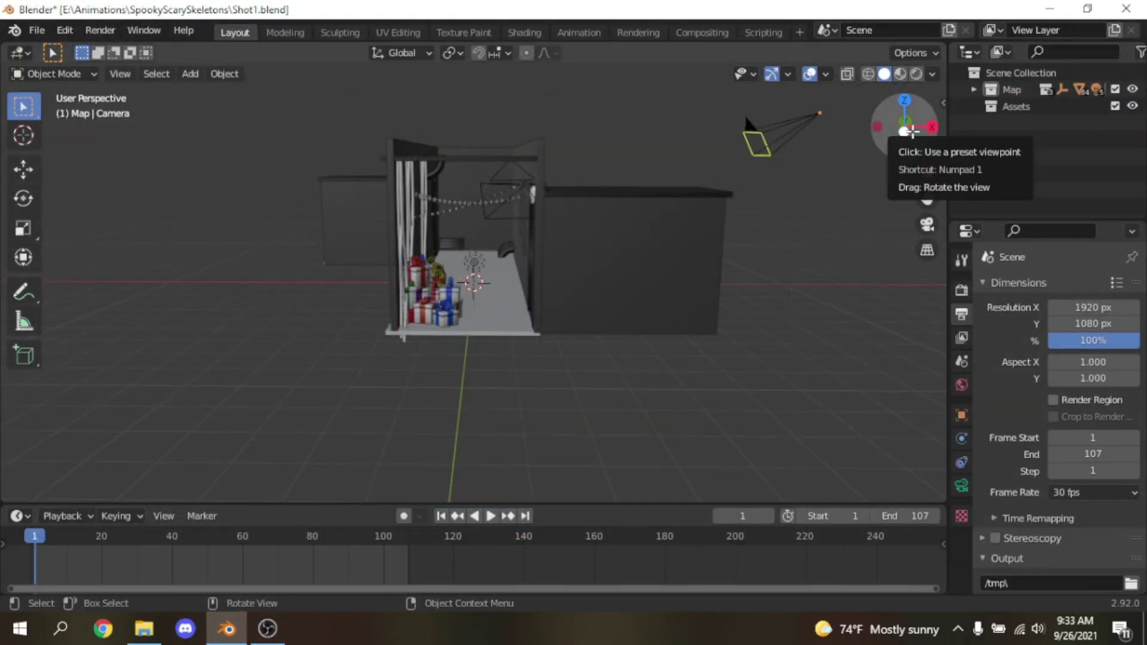
pyautogui.moveTo(912, 132); pyautogui.dragTo(899, 133)
pyautogui.click(1040, 107)
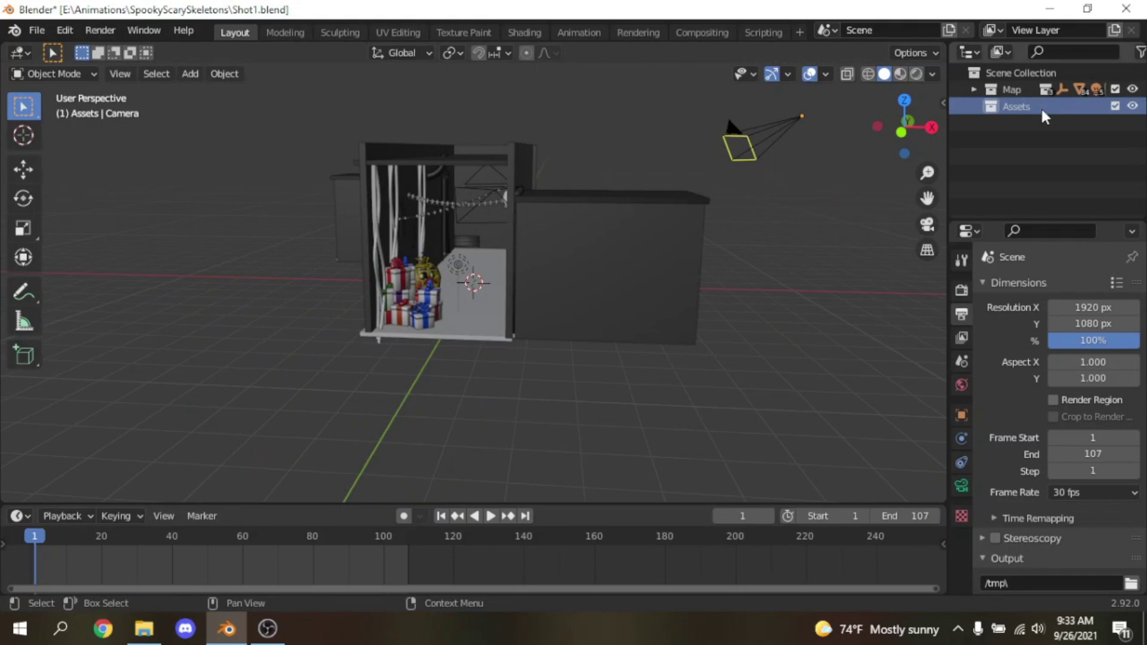
pyautogui.rightClick(1043, 109)
pyautogui.click(1030, 112)
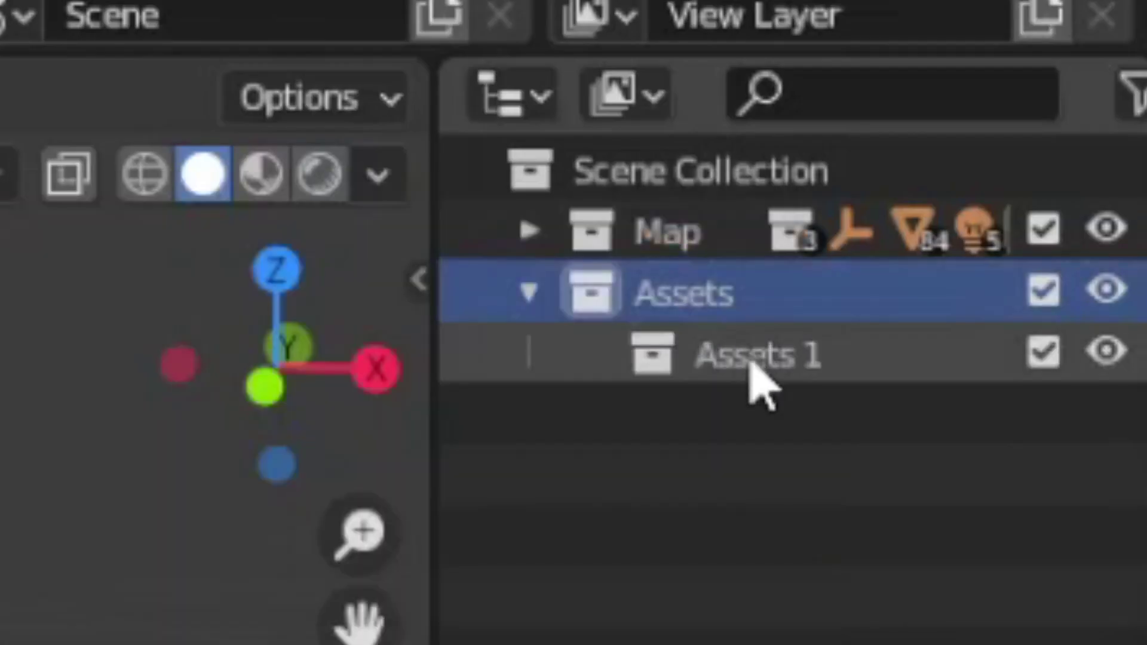
pyautogui.doubleClick(751, 357)
pyautogui.press('BackSpace')
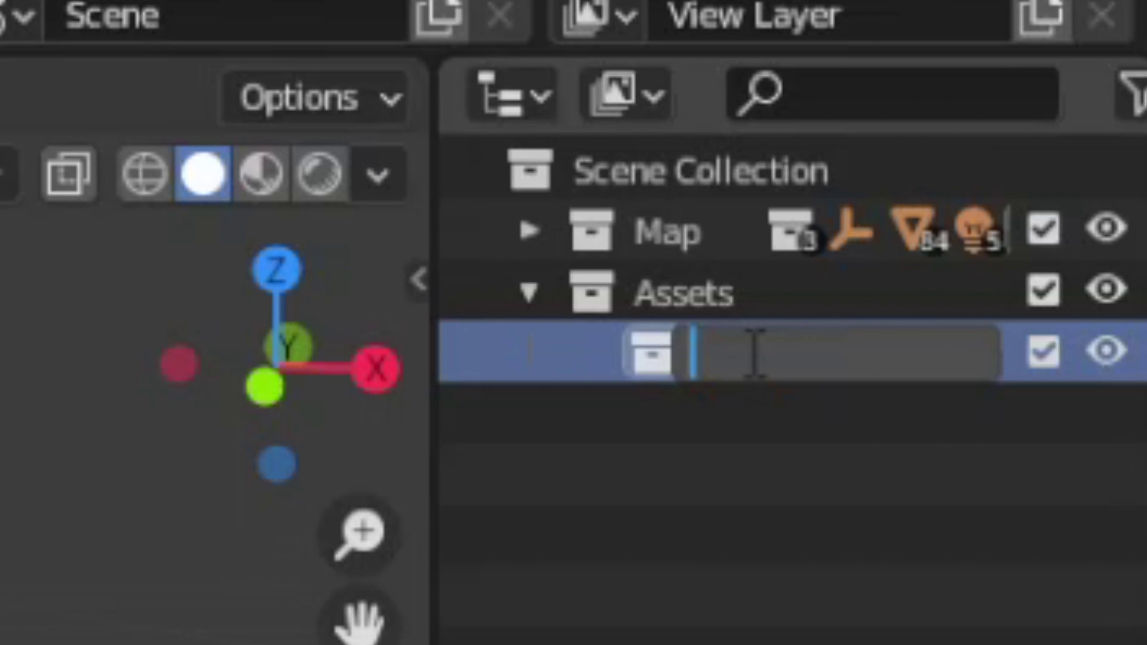
pyautogui.write('PhantomFr')
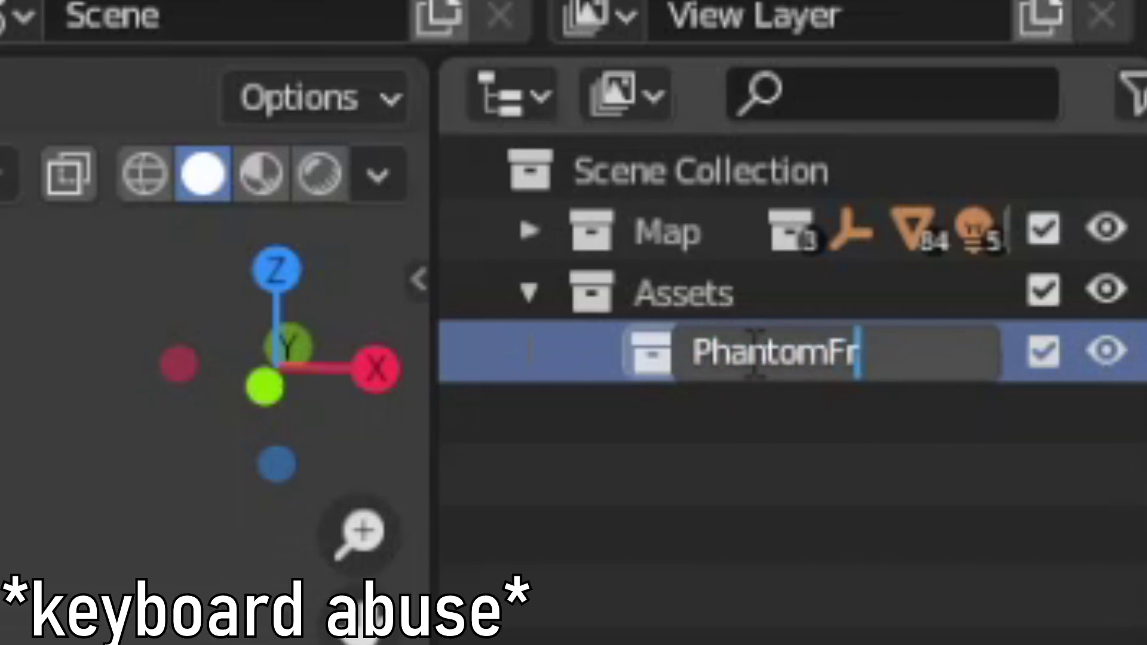
pyautogui.write('eddy')
pyautogui.press('Return')
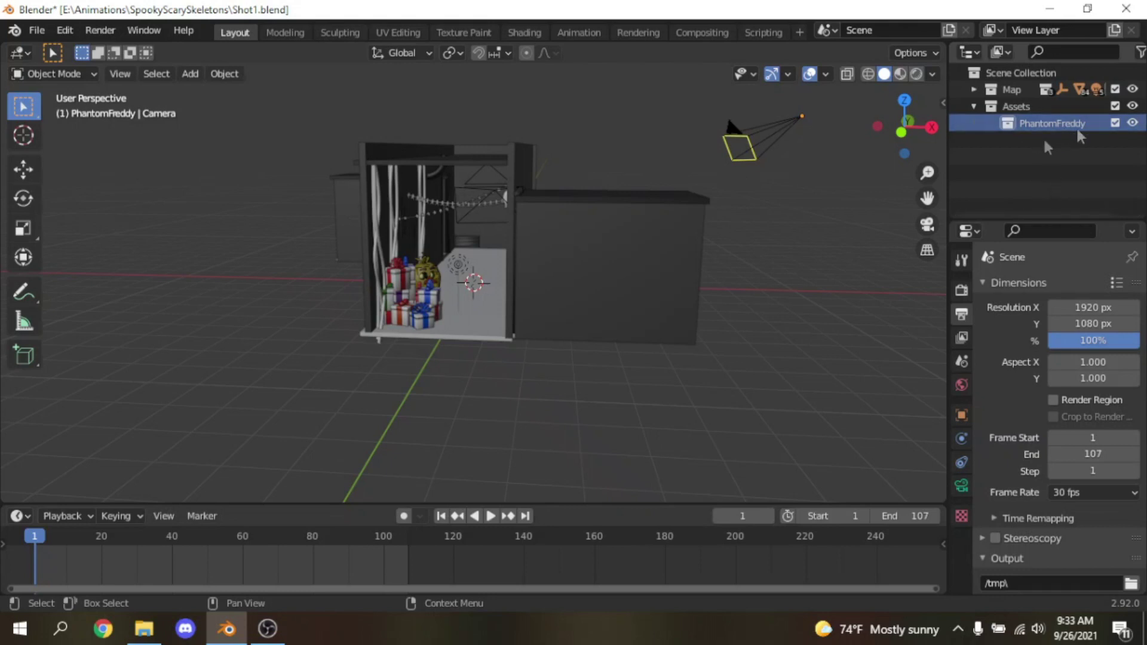
# Step: Start an Append and open the collections of PhantomFreddy.blend in the Models\FNaF3 (UFMP, Atticted, Springreg) folder
pyautogui.click(34, 27)
pyautogui.click(109, 212)
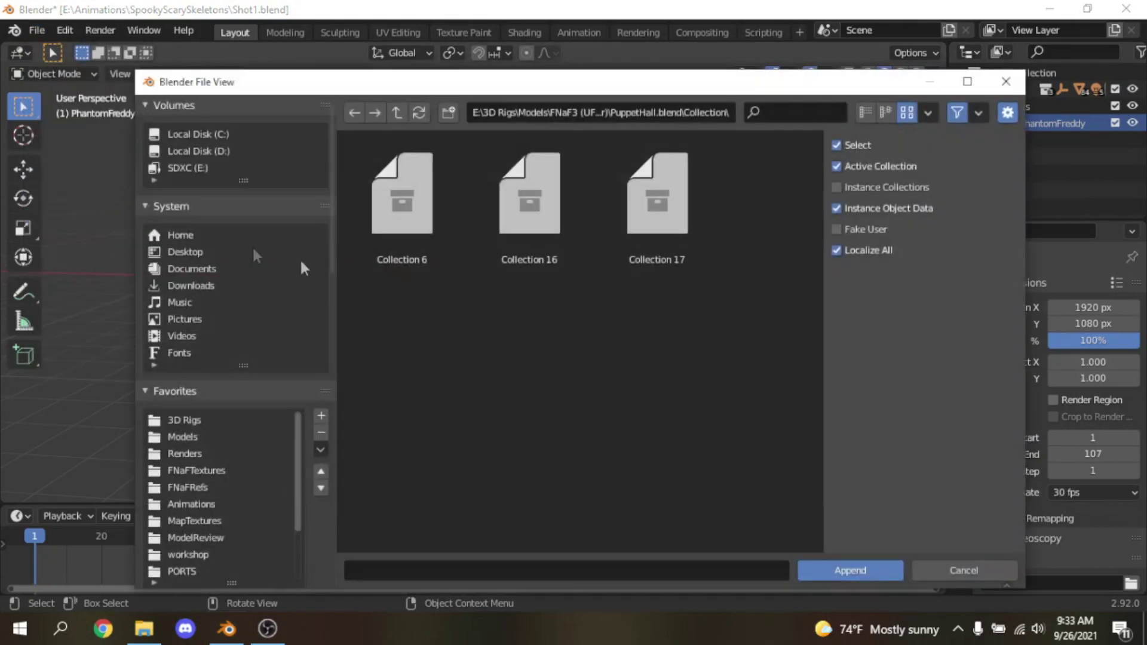
pyautogui.click(212, 437)
pyautogui.doubleClick(579, 454)
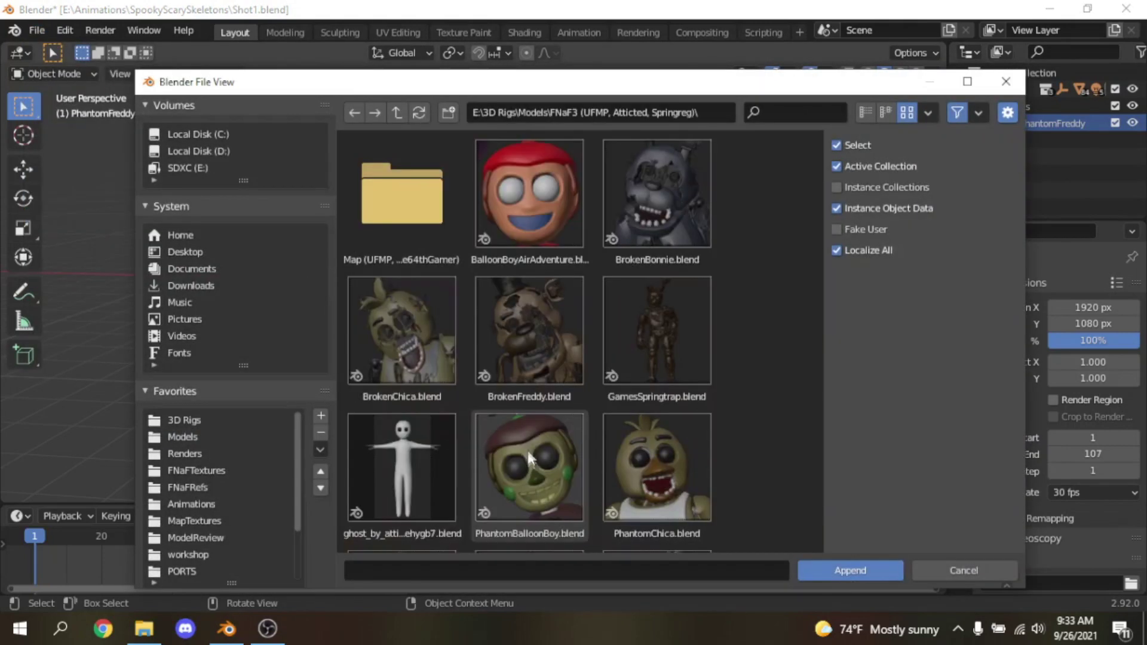
pyautogui.scroll(-6, 628, 313)
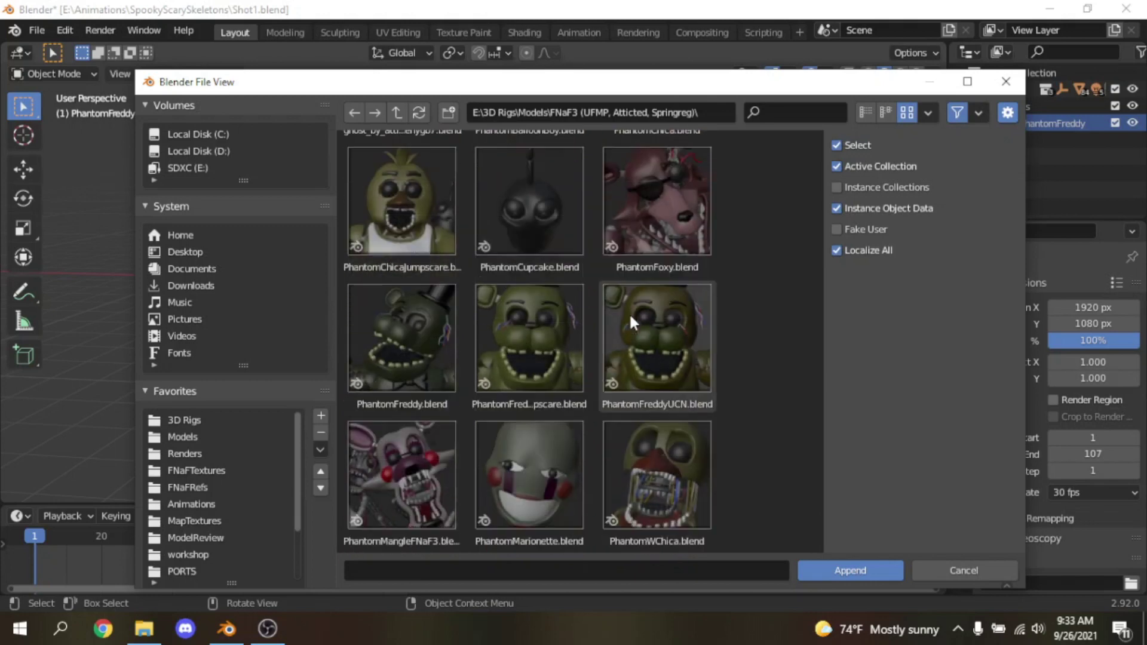
pyautogui.doubleClick(420, 327)
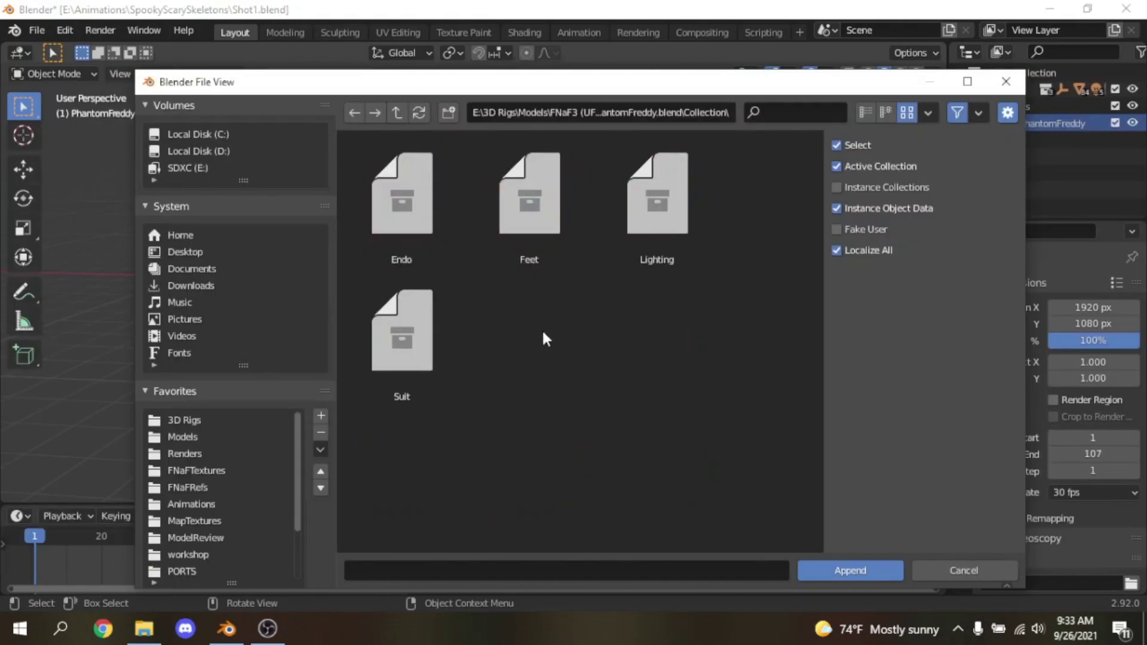
# Step: Append the Endo, Feet and Suit collections into PhantomFreddy, leaving out Lighting
pyautogui.press('a')
pyautogui.click(600, 338)
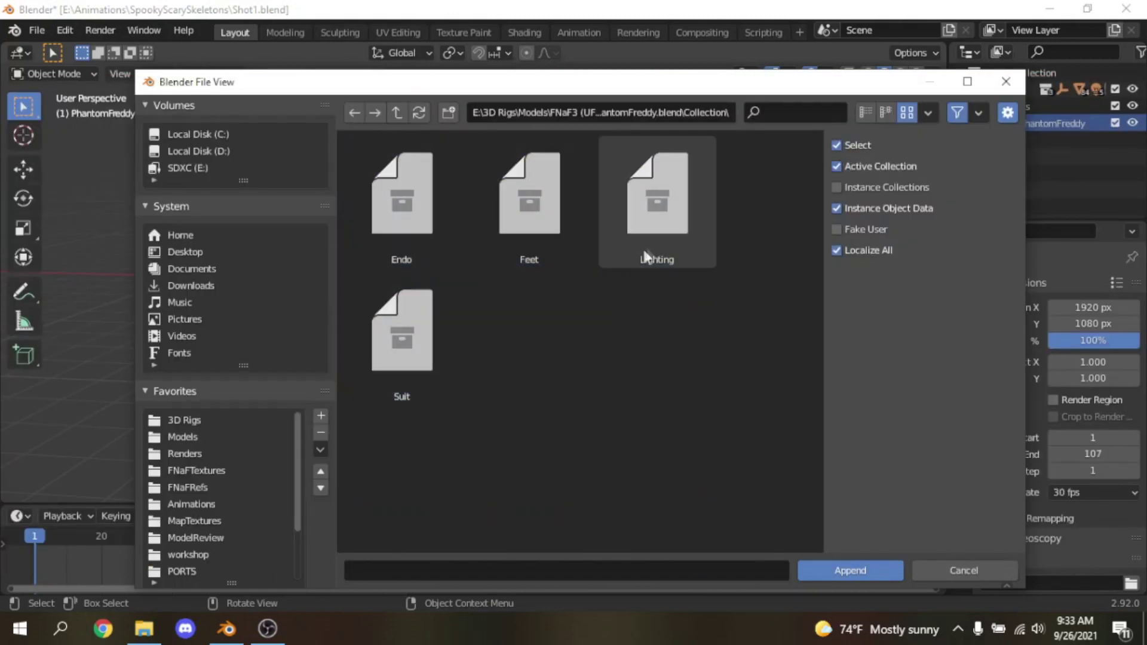
pyautogui.click(558, 231)
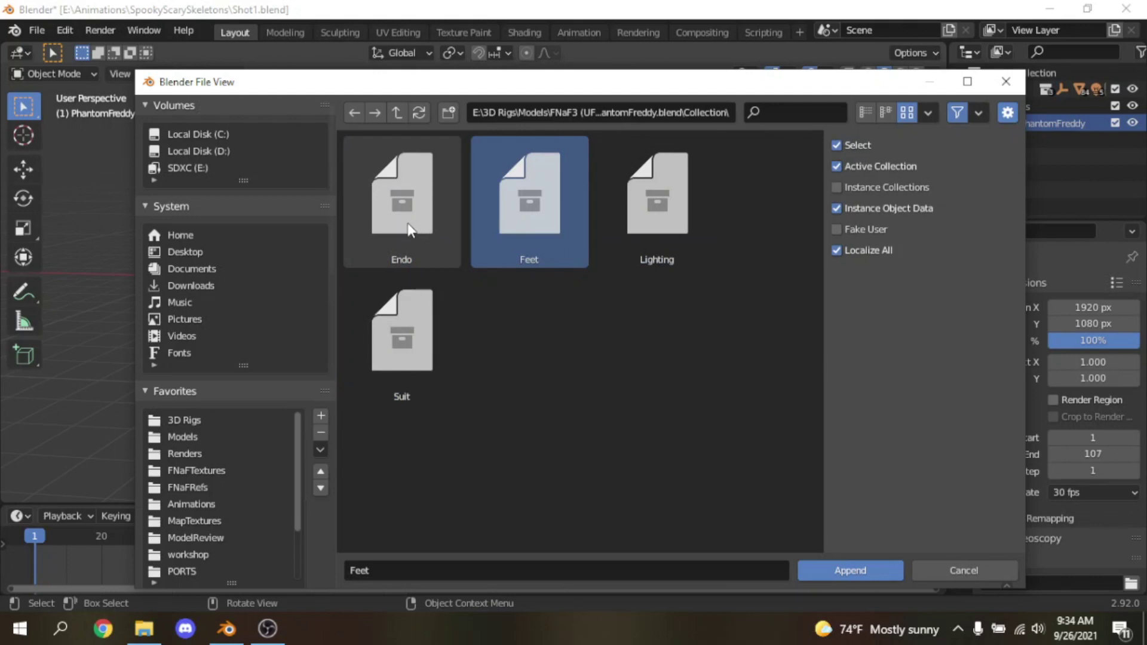
pyautogui.keyDown('shift'); pyautogui.click(401, 204); pyautogui.keyUp('shift')
pyautogui.keyDown('shift'); pyautogui.click(398, 359); pyautogui.keyUp('shift')
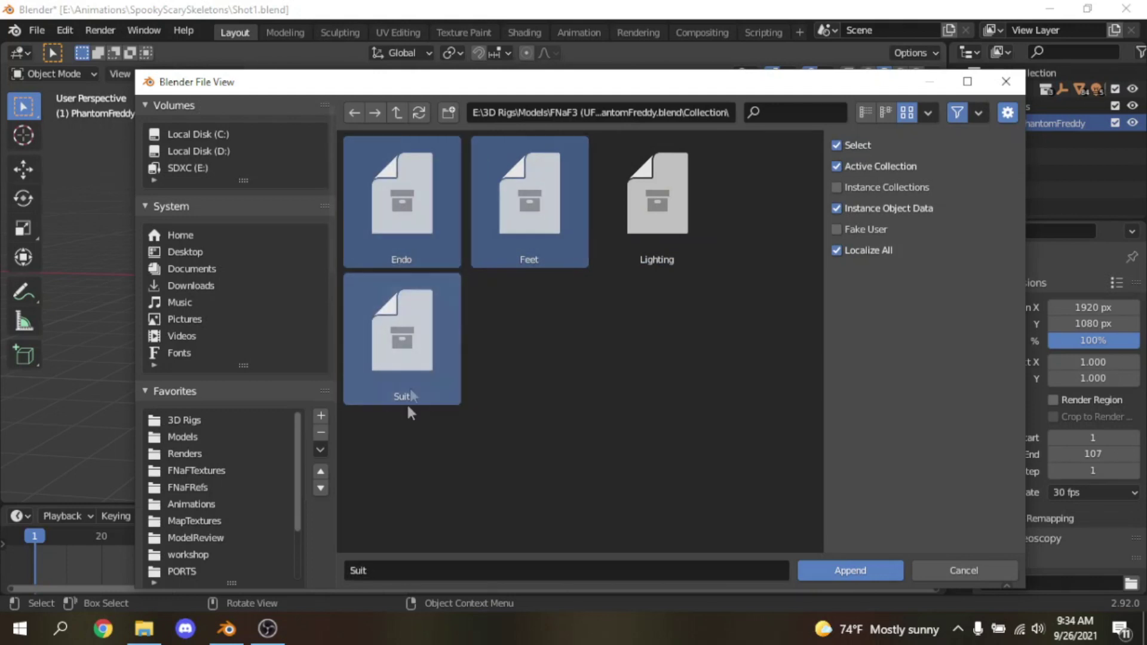
pyautogui.click(859, 569)
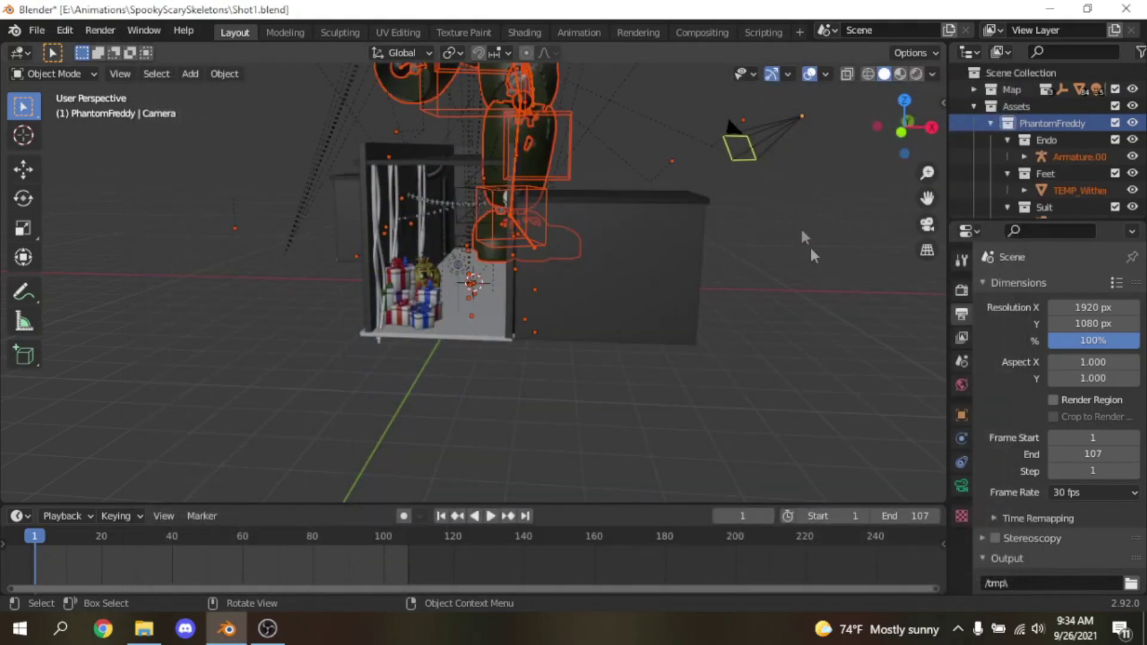
# Step: Select the Phantom Freddy armature in front view and scale it down to about 0.18 so the character fits inside the hallway
pyautogui.moveTo(894, 139); pyautogui.dragTo(884, 146)
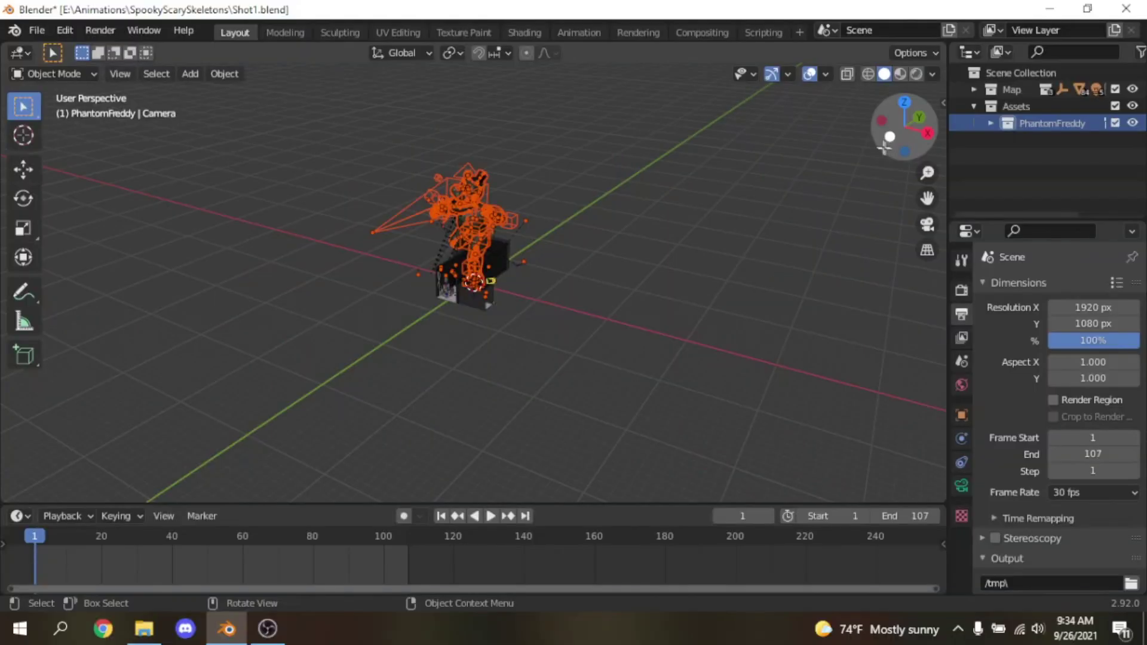
pyautogui.click(889, 138)
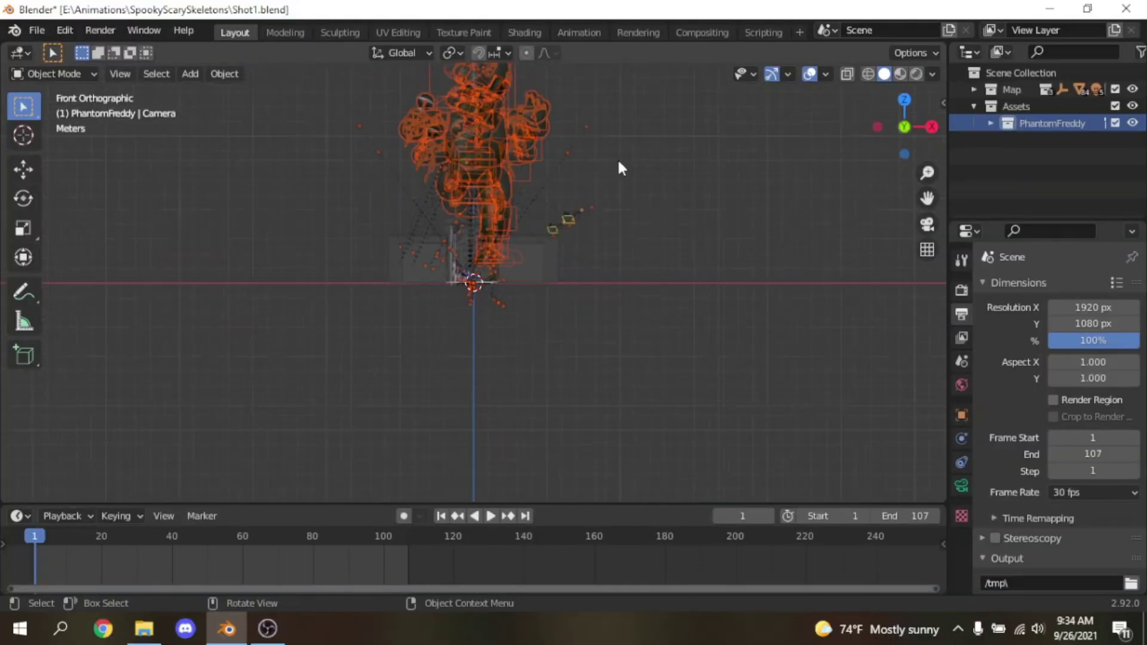
pyautogui.click(564, 152)
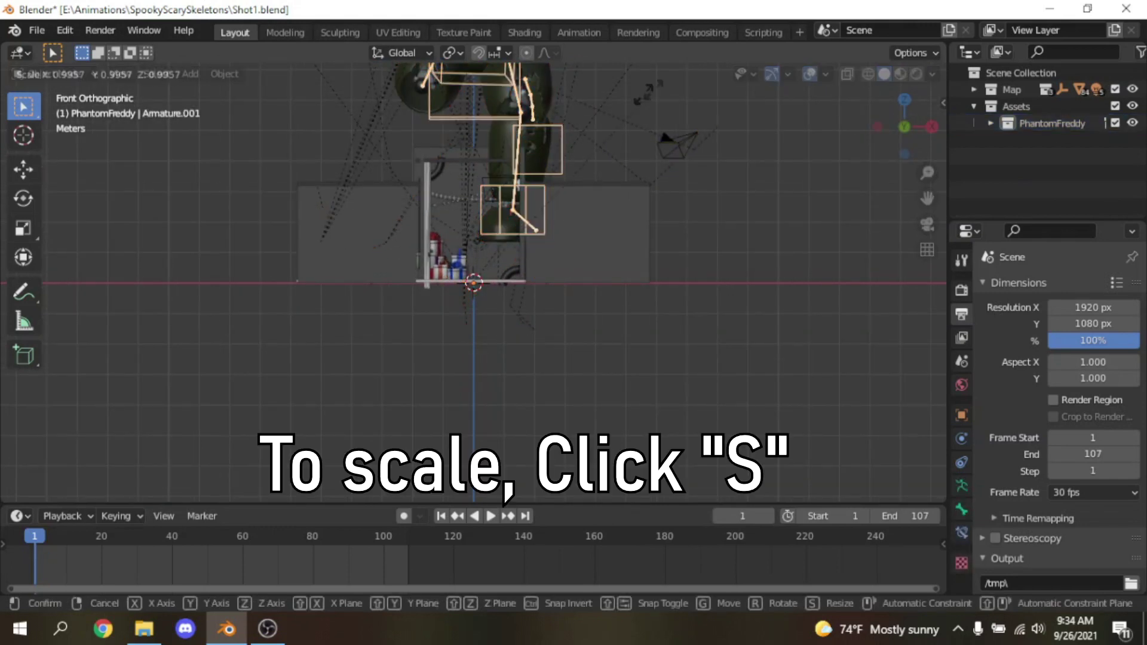
pyautogui.press('s')
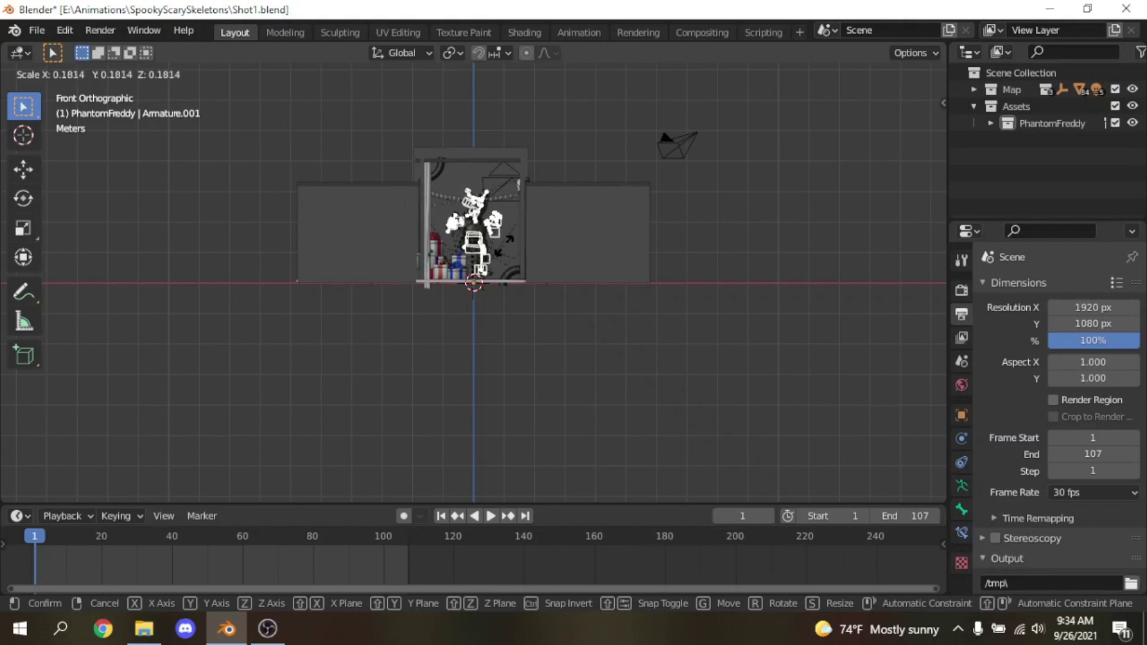
pyautogui.click(490, 263)
# Step: Move the Phantom Freddy armature about 0.16 m down along the Z axis toward the hallway floor
pyautogui.scroll(7, 687, 218)
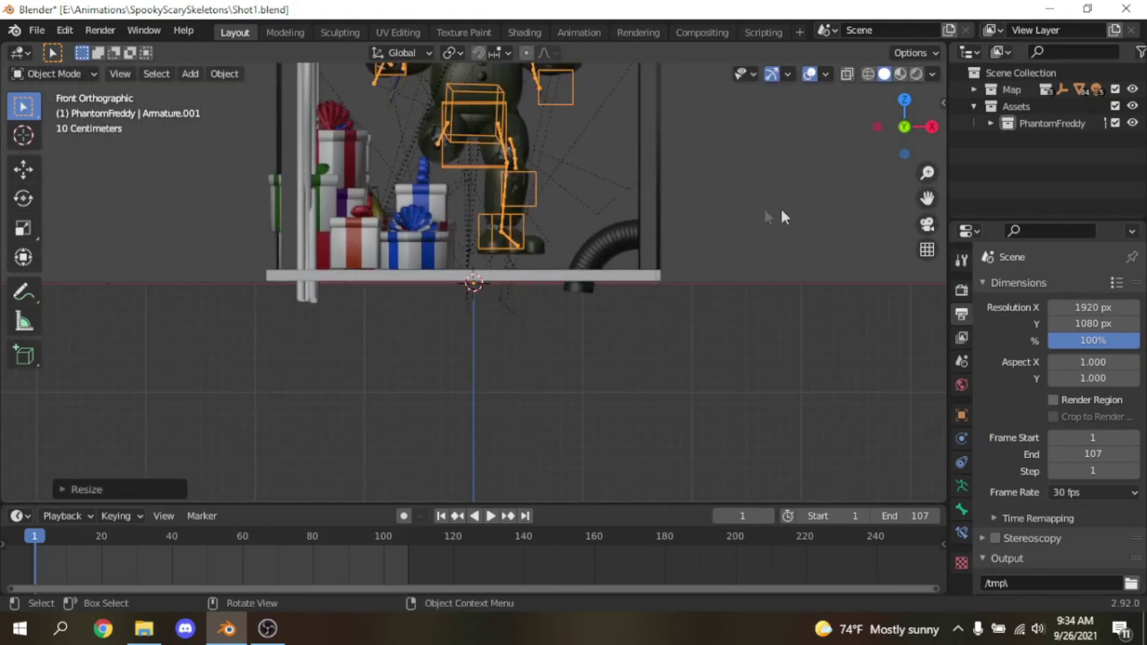
pyautogui.moveTo(928, 199); pyautogui.dragTo(942, 324)
pyautogui.press('g')
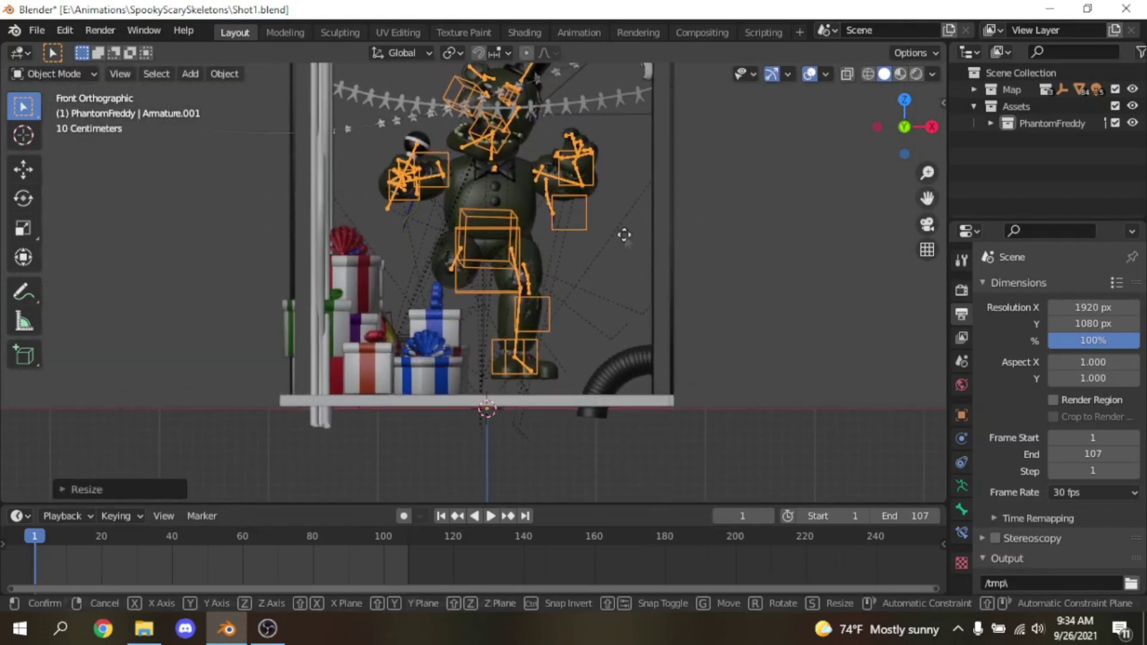
pyautogui.press('z')
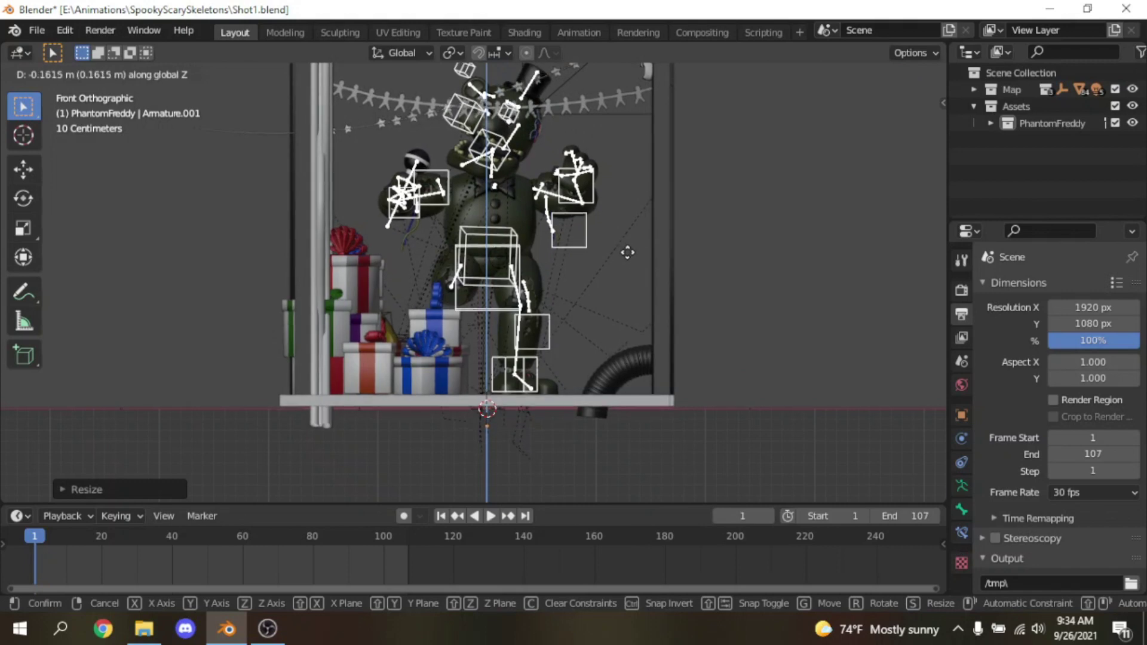
pyautogui.click(627, 252)
# Step: Switch the armature to Pose Mode, select all bones and clear their rotation, location and scale
pyautogui.moveTo(902, 117); pyautogui.dragTo(890, 154)
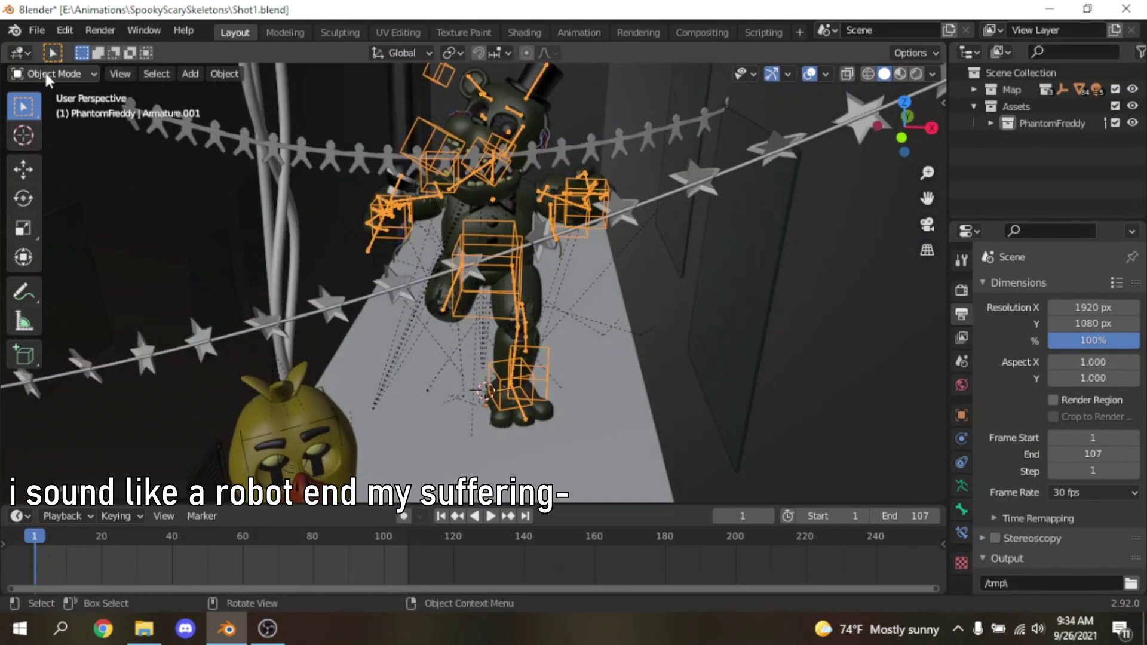
pyautogui.click(46, 75)
pyautogui.click(59, 128)
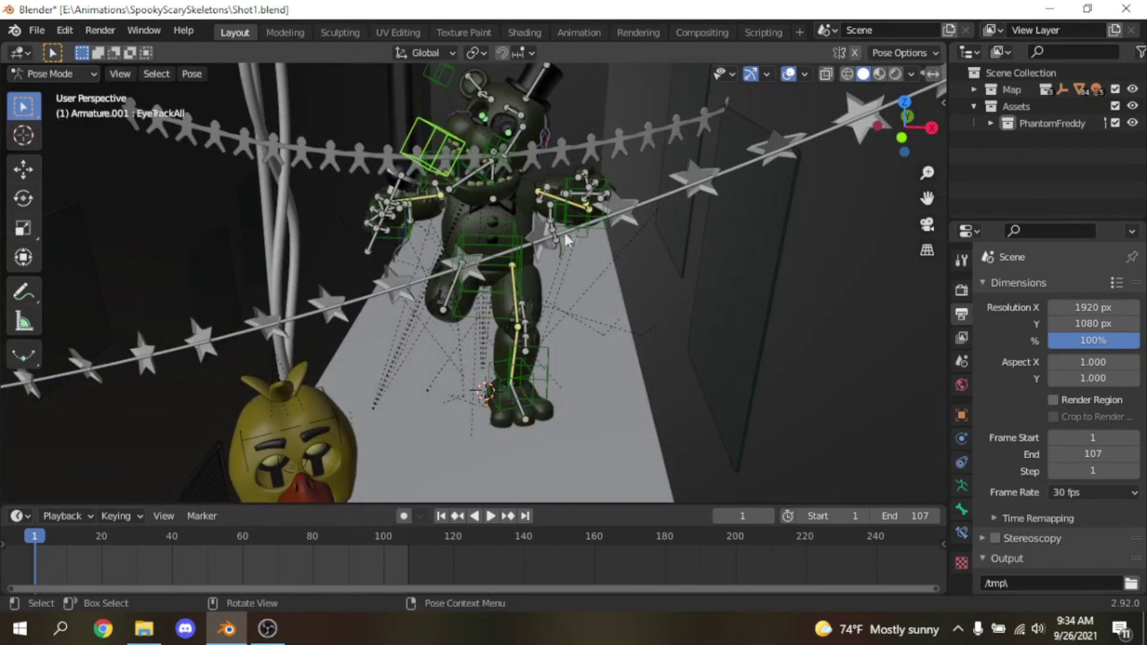
pyautogui.press('a')
pyautogui.hotkey('alt', 'r')
pyautogui.hotkey('alt', 'g')
pyautogui.hotkey('alt', 's')
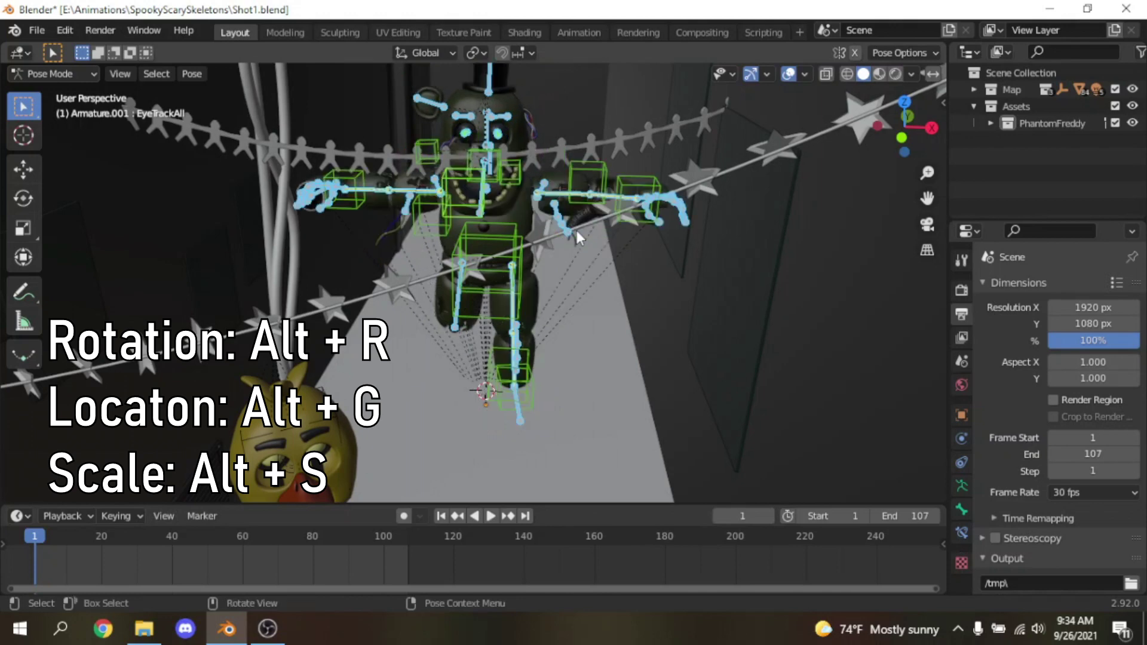
# Step: Return to Object Mode and raise the armature along the Z axis in front view until the foot rests on the hallway floor
pyautogui.click(902, 136)
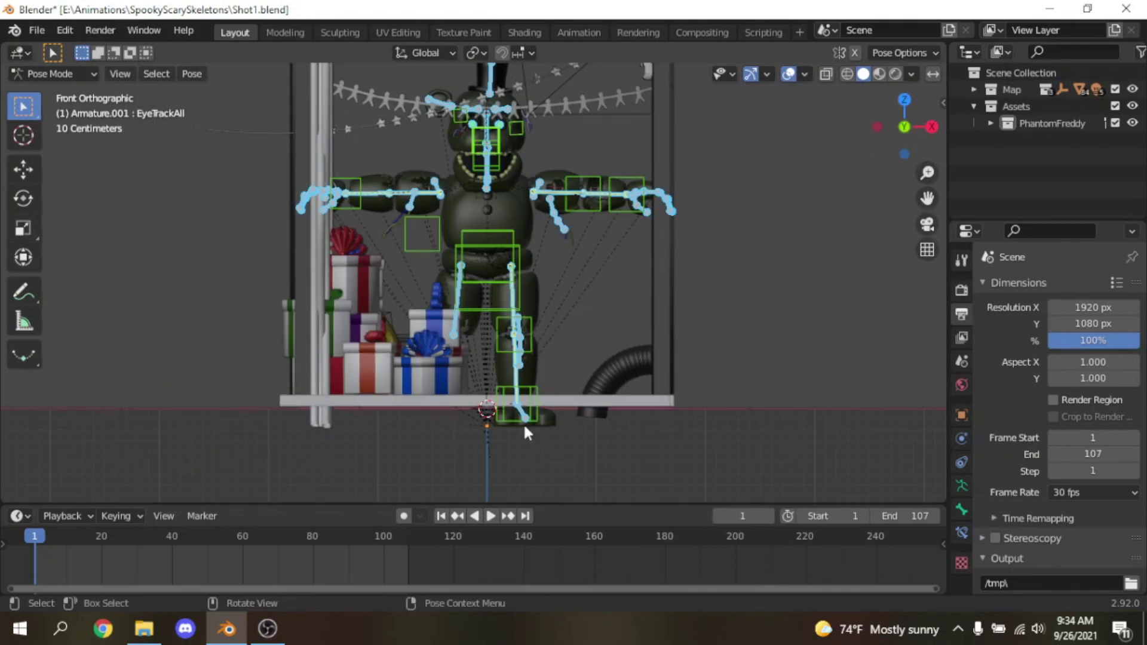
pyautogui.click(73, 71)
pyautogui.click(48, 92)
pyautogui.press('g')
pyautogui.press('z')
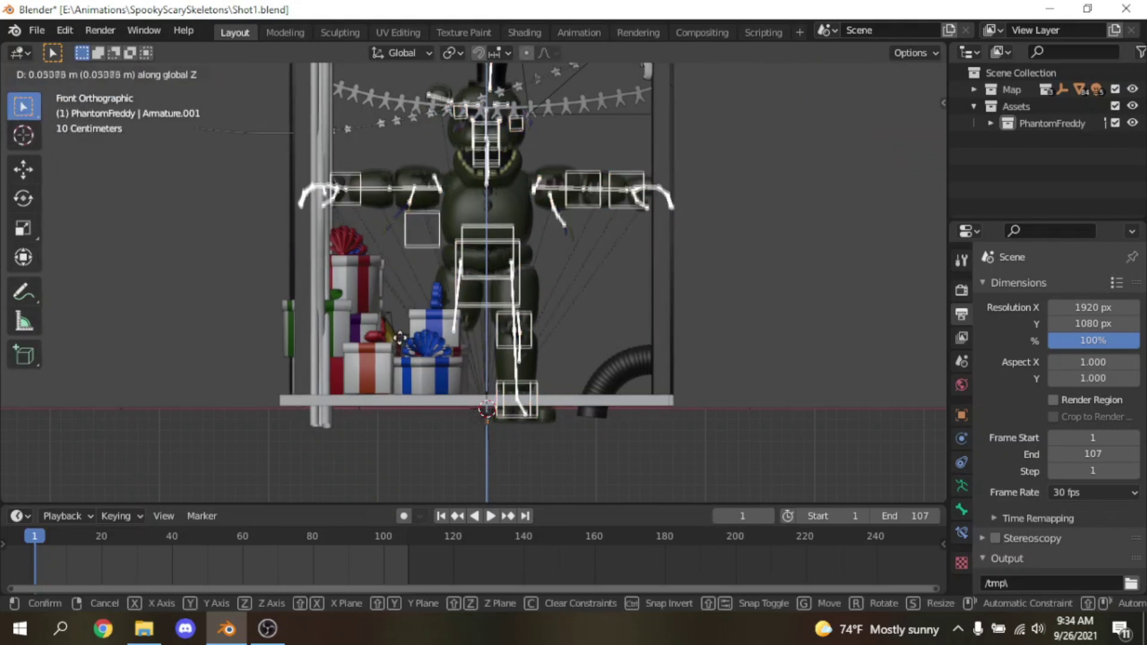
pyautogui.click(400, 321)
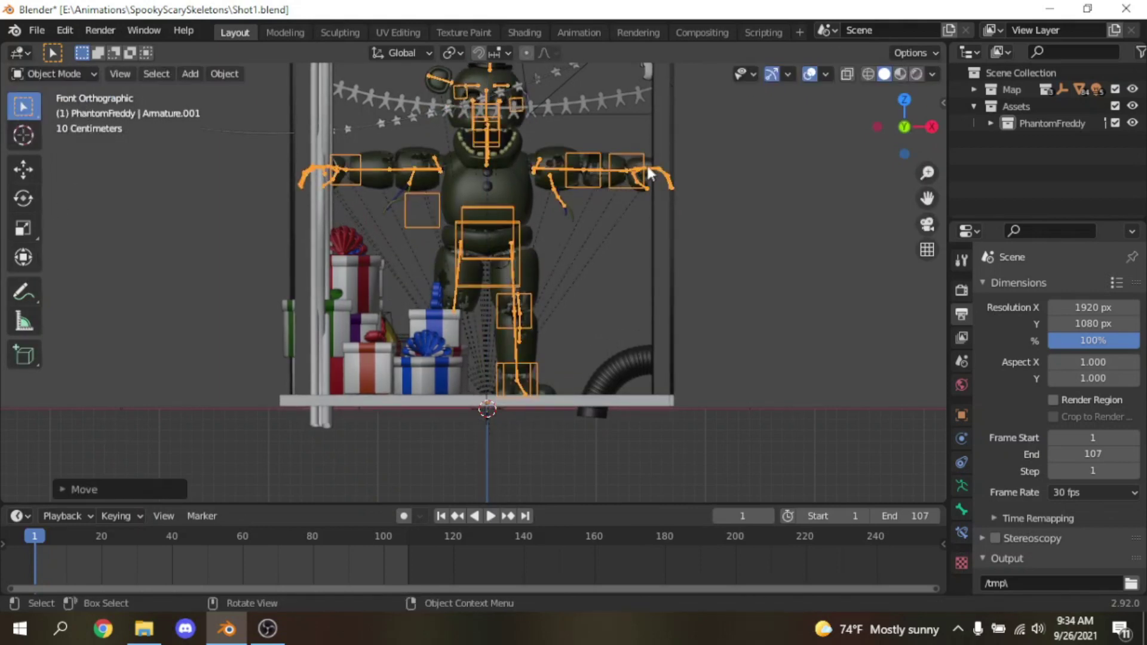
# Step: Scale the Phantom Freddy armature down slightly and adjust it along the Z axis so the foot rests on the hallway floor
pyautogui.scroll(-1, 605, 200)
pyautogui.press('s')
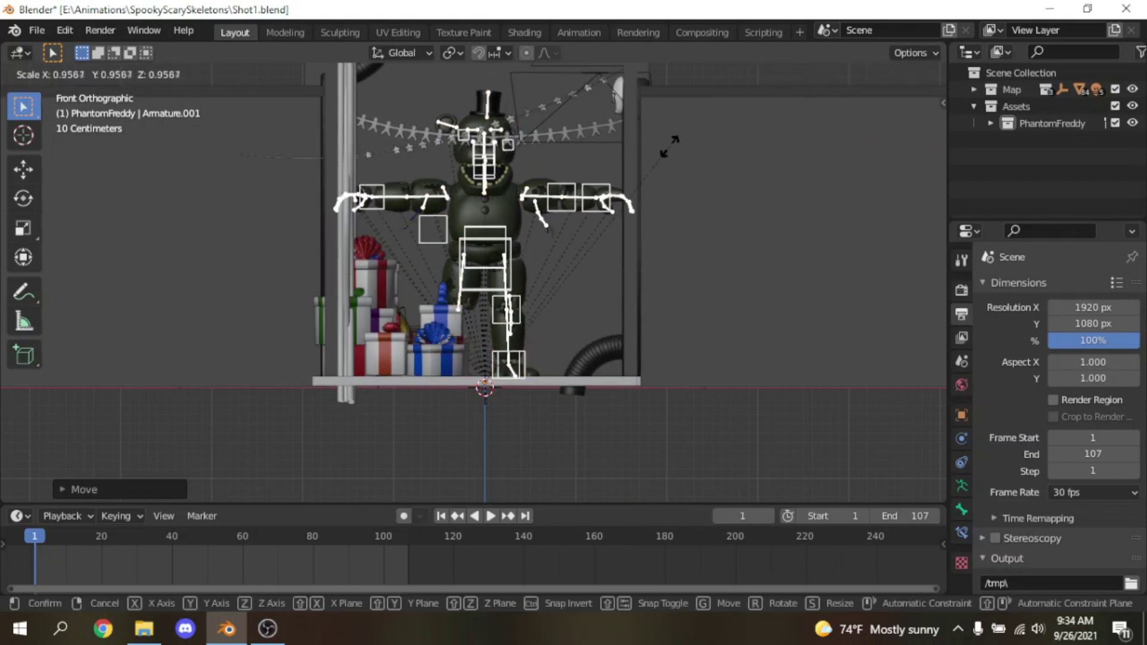
pyautogui.click(658, 155)
pyautogui.press('g')
pyautogui.press('z')
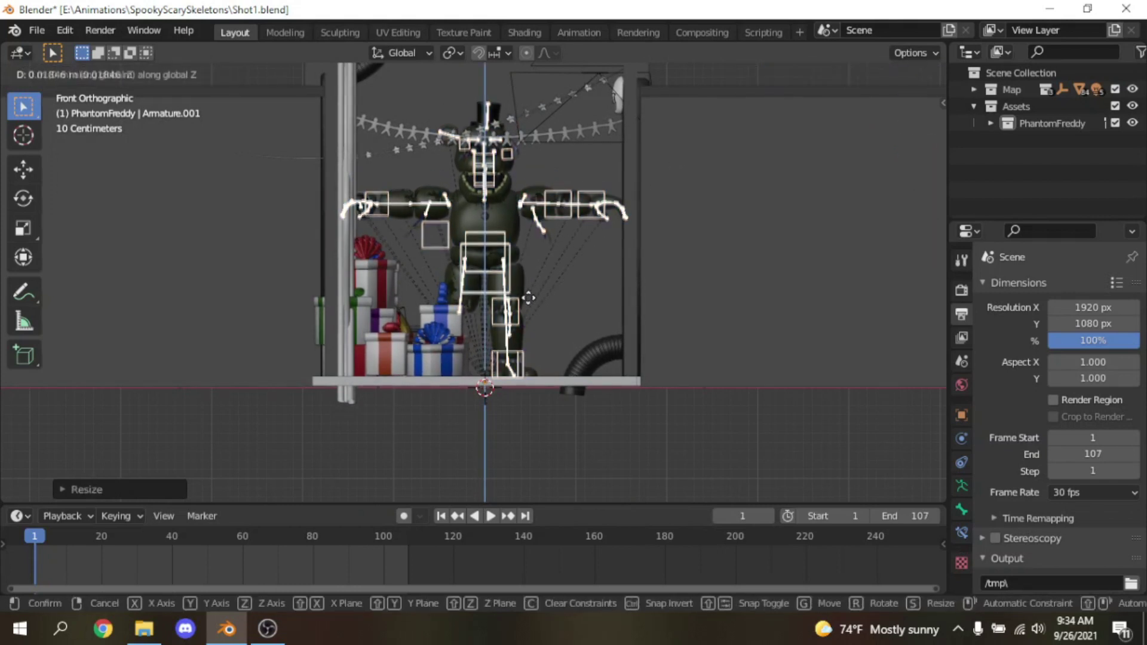
pyautogui.click(529, 297)
pyautogui.click(595, 395)
pyautogui.scroll(-2, 792, 200)
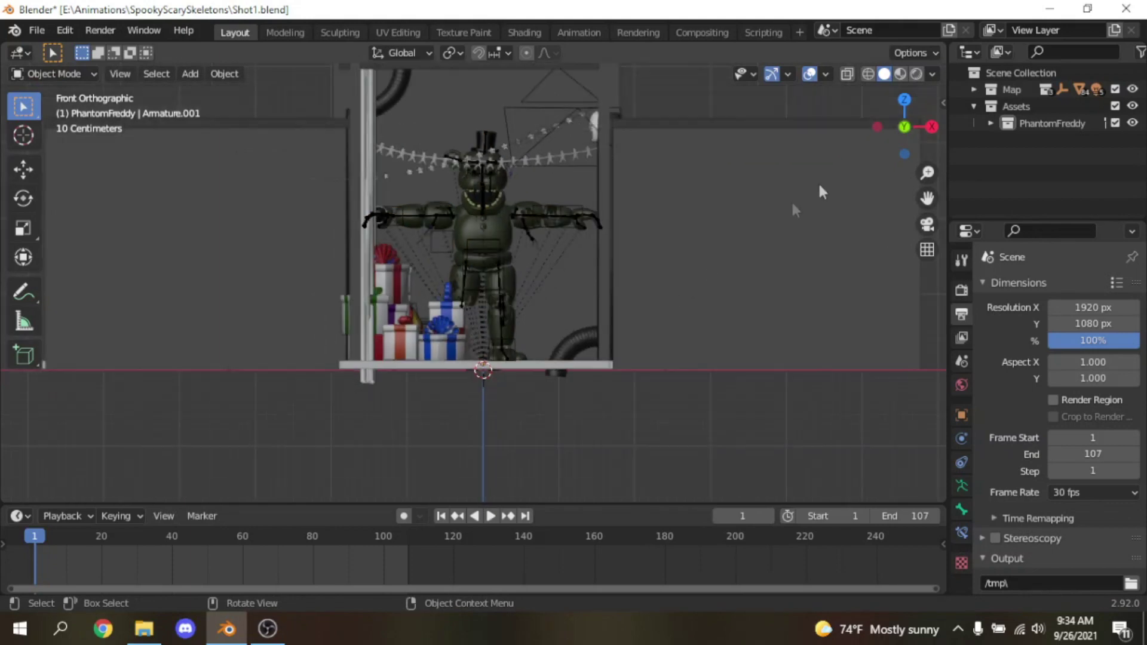
pyautogui.moveTo(908, 117); pyautogui.dragTo(941, 125)
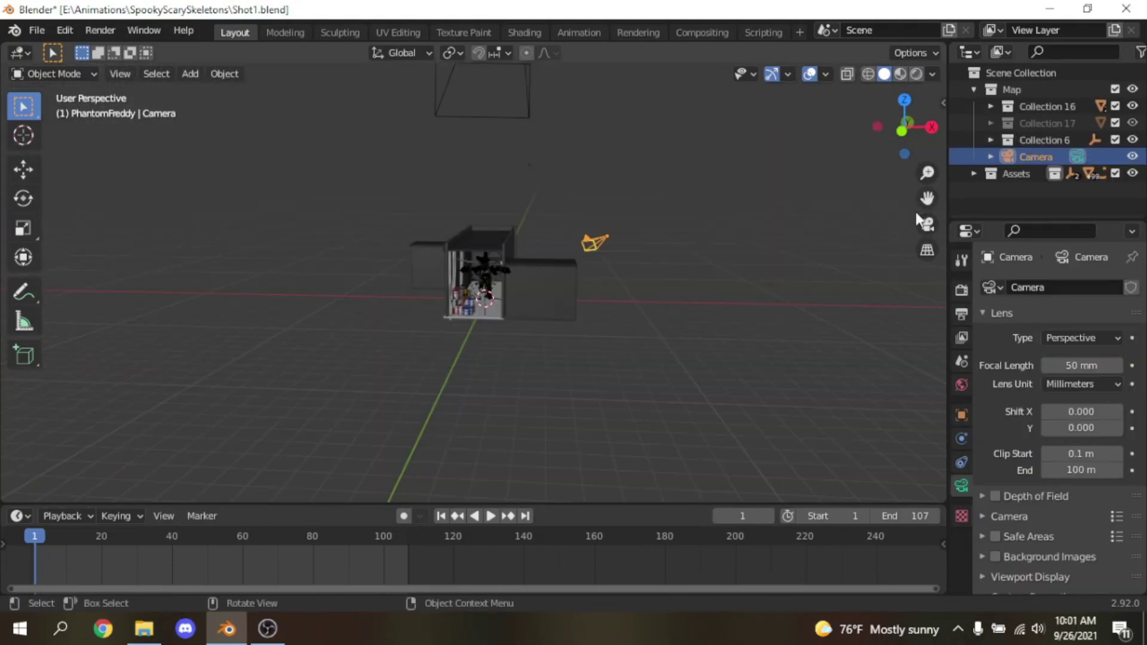
# Step: Look through the camera and fly it from outside the map to the hallway entrance, facing Phantom Freddy beside the presents
pyautogui.moveTo(904, 128); pyautogui.dragTo(875, 139)
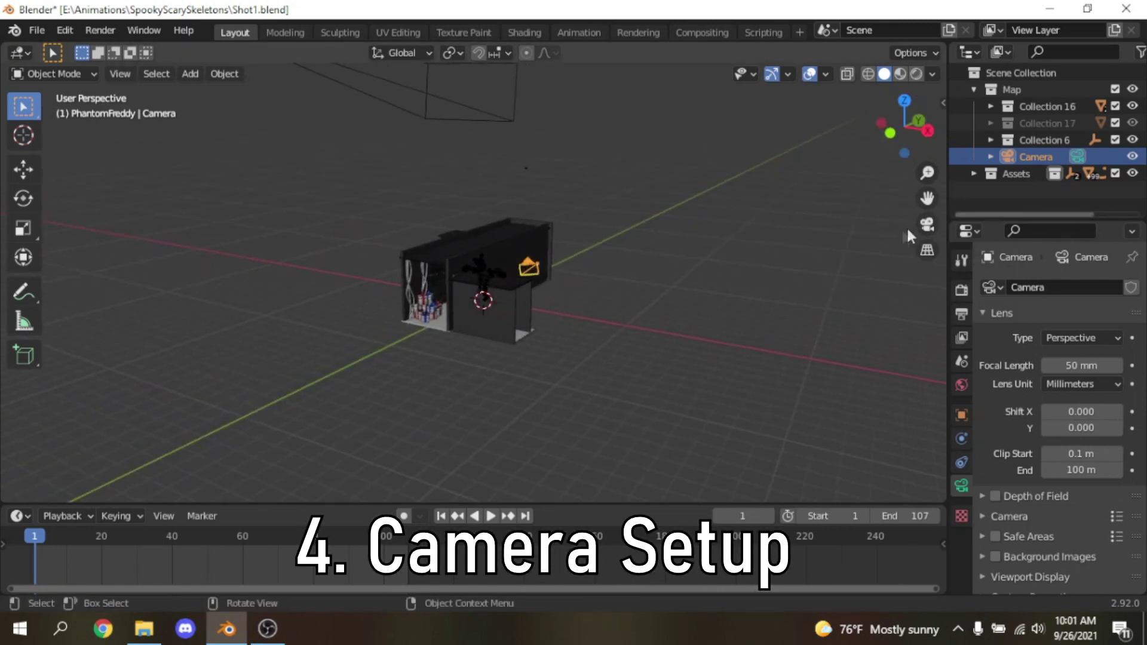
pyautogui.press('KP_0')
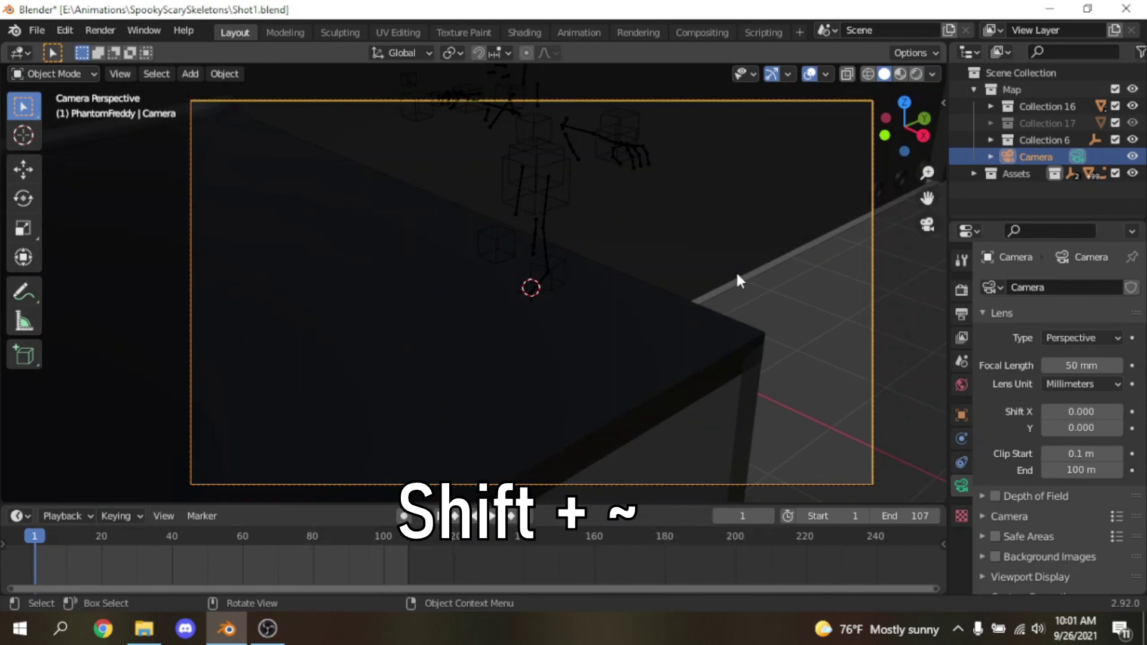
pyautogui.hotkey('shift', '`')
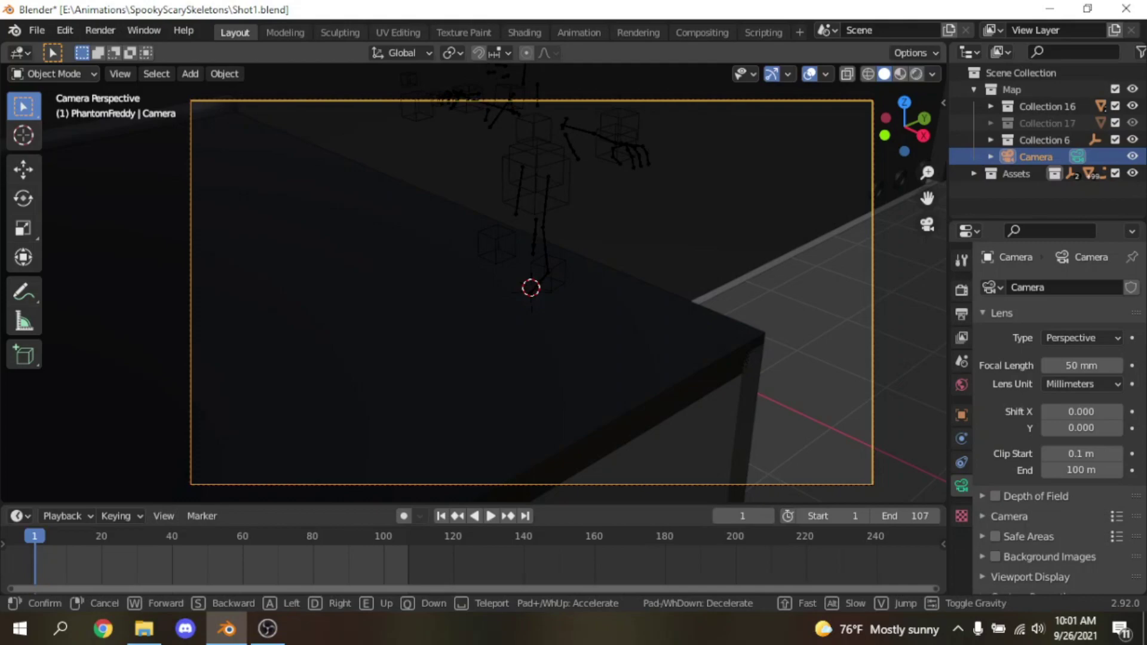
pyautogui.press('s')
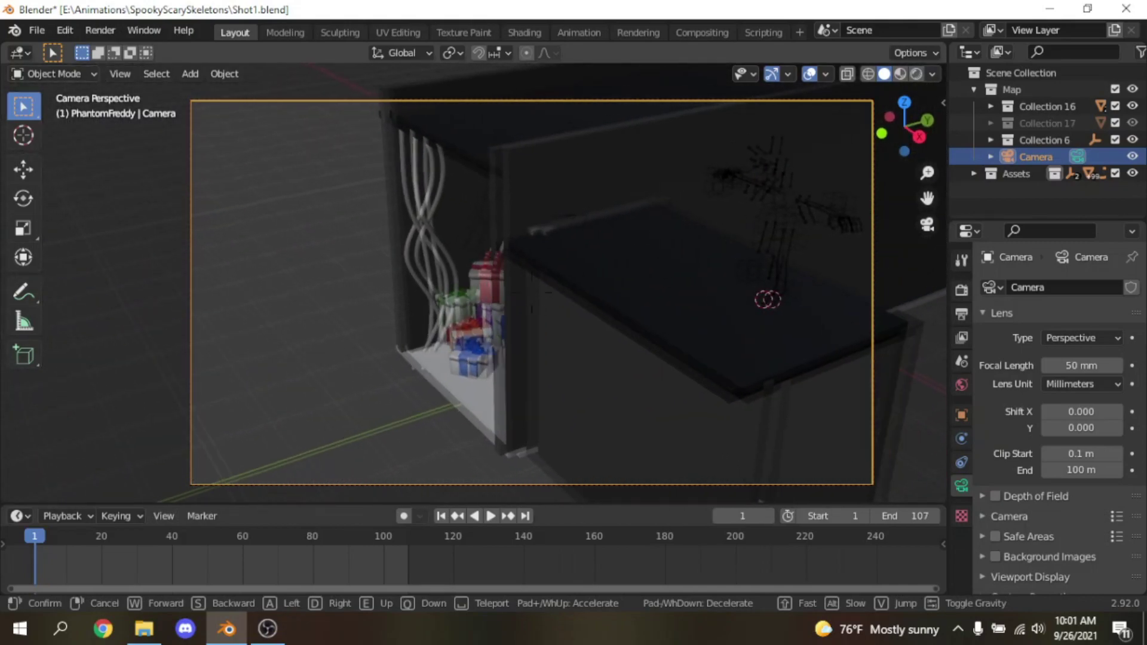
pyautogui.press('w')
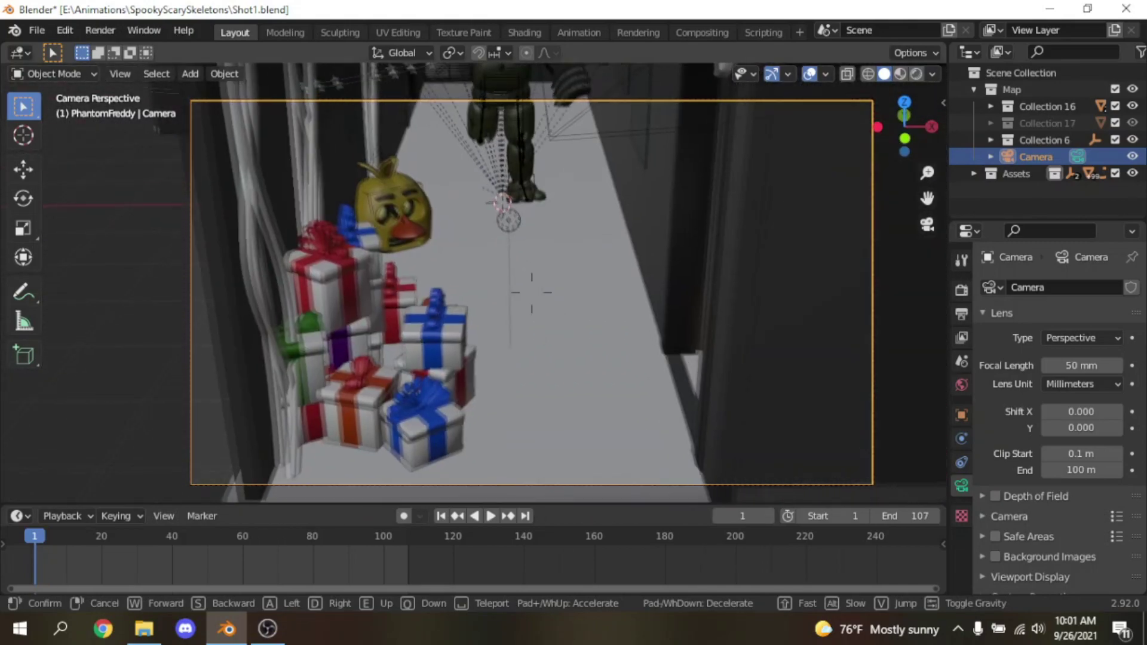
pyautogui.press('w')
pyautogui.press('q')
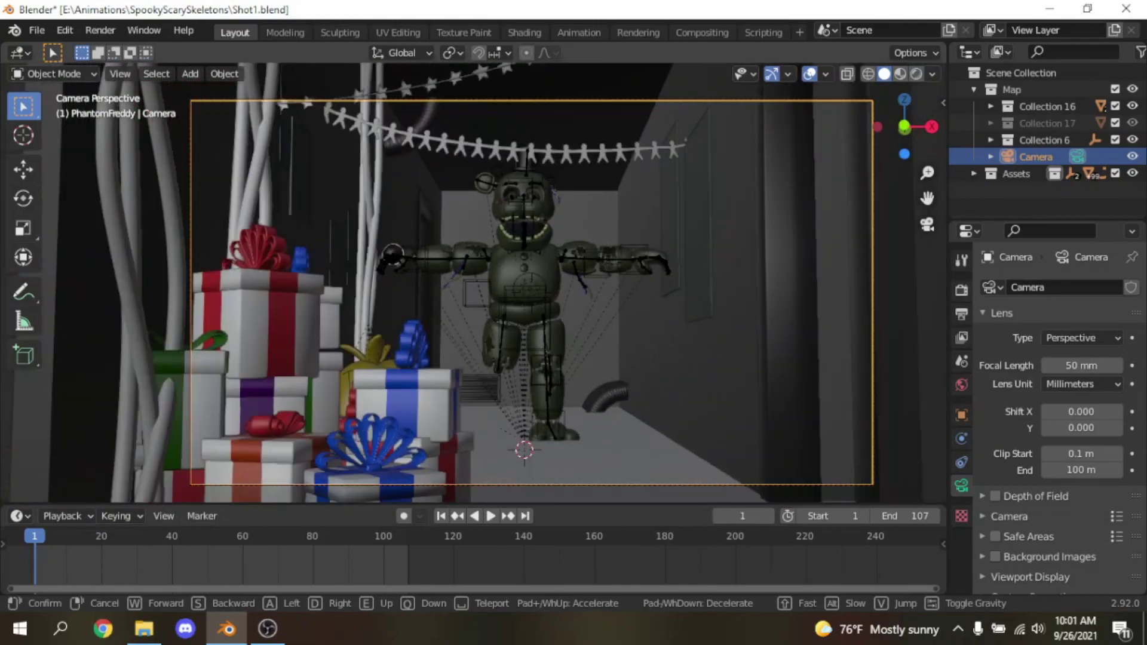
pyautogui.click(490, 279)
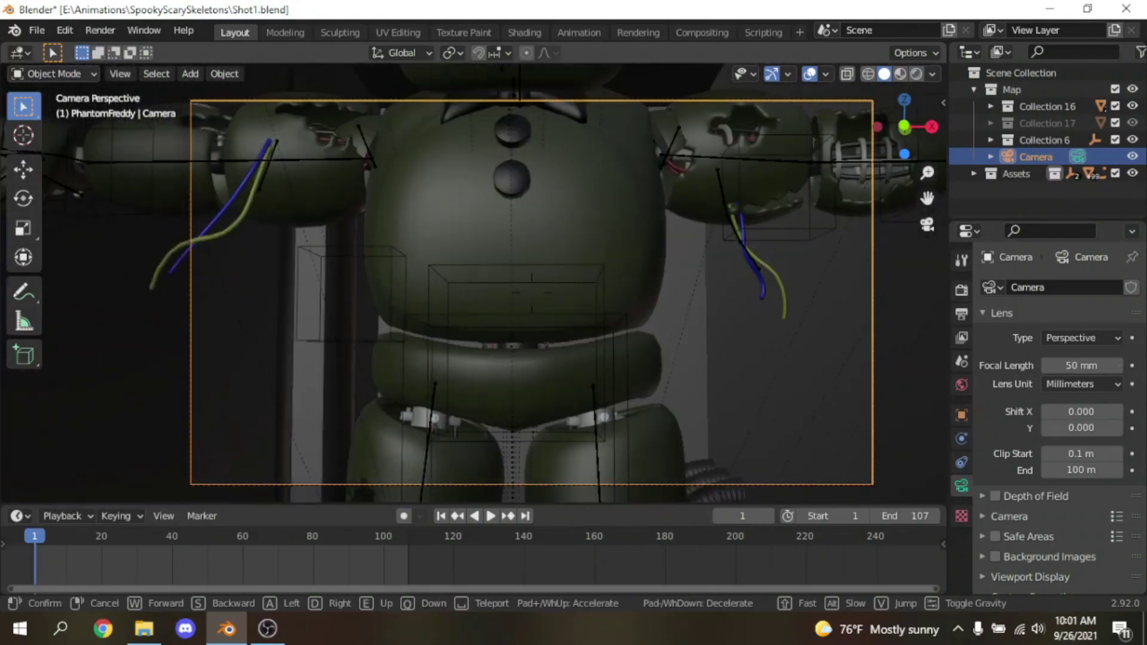
# Step: Raise the camera and back it away from Phantom Freddy, and set its focal length to 114 mm
pyautogui.press('e')
pyautogui.press('s')
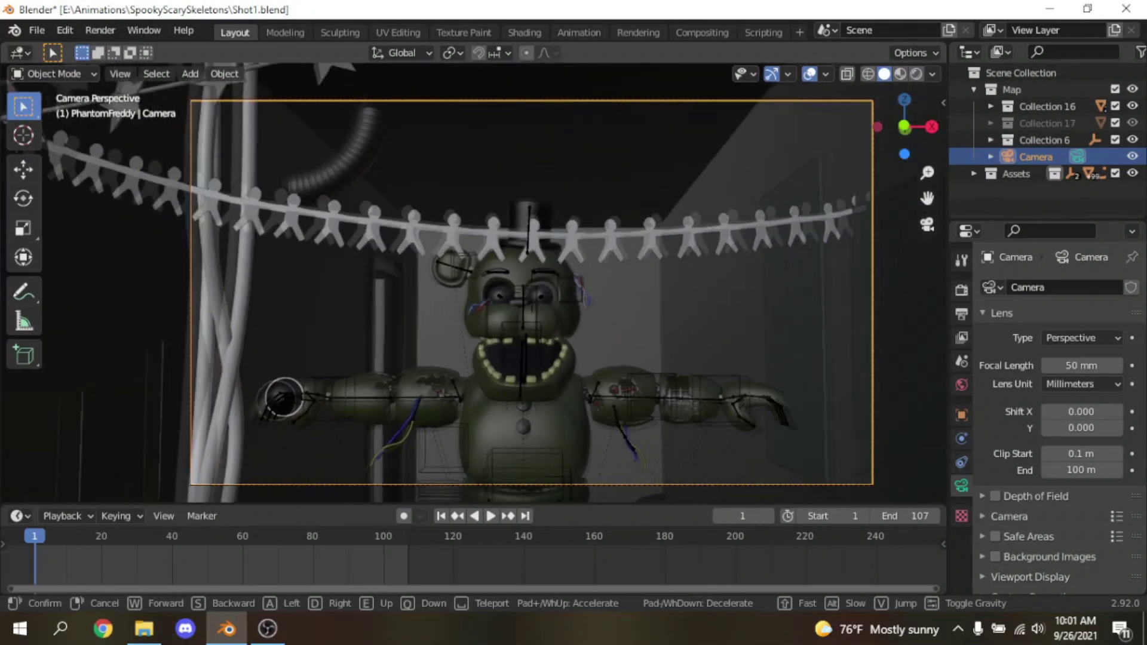
pyautogui.click(925, 370)
pyautogui.moveTo(1081, 365); pyautogui.dragTo(1126, 364)
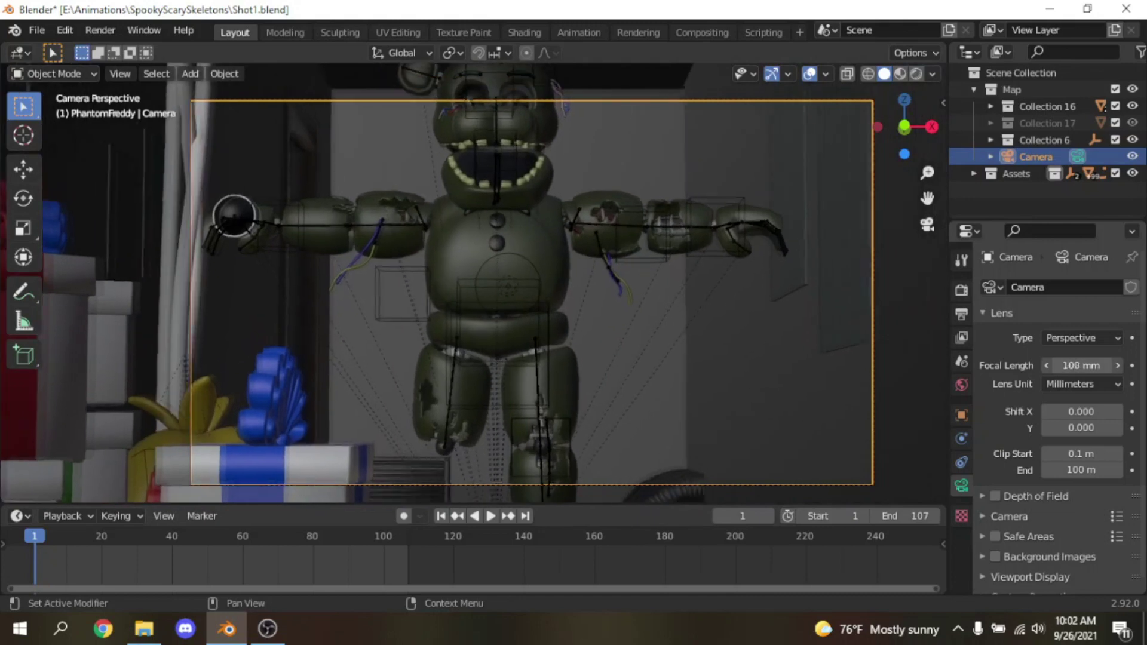
# Step: Fly the camera along the hallway and frame a close view of Phantom Freddy's head
pyautogui.hotkey('shift', '`')
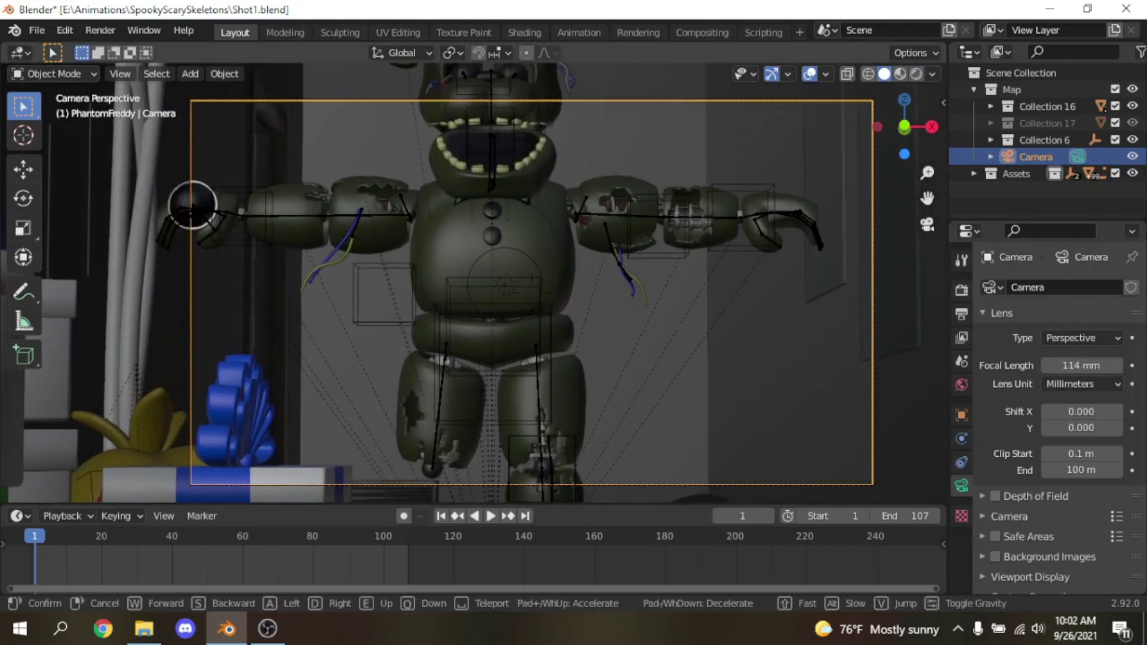
pyautogui.press('s')
pyautogui.press('w')
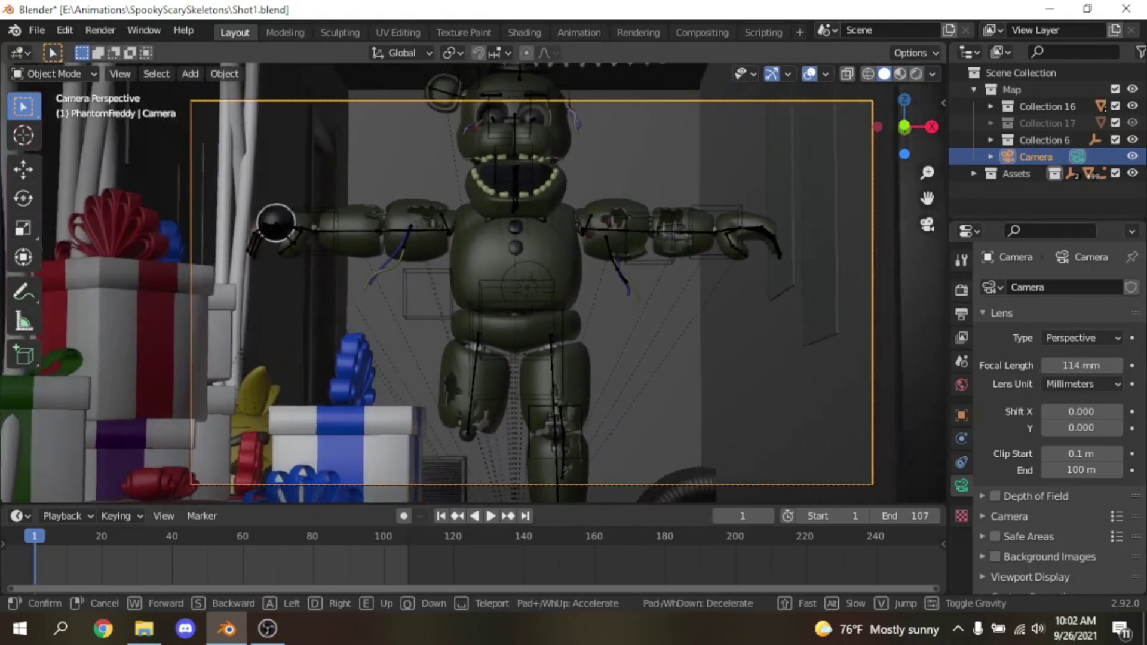
pyautogui.press('e')
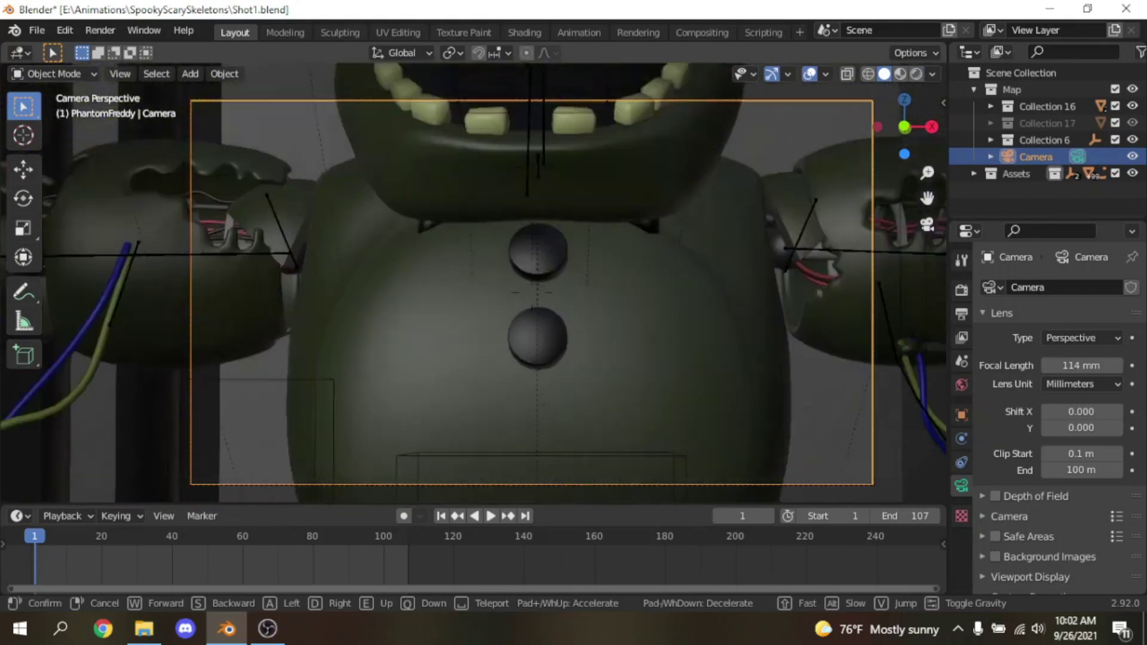
pyautogui.press('q')
pyautogui.press('s')
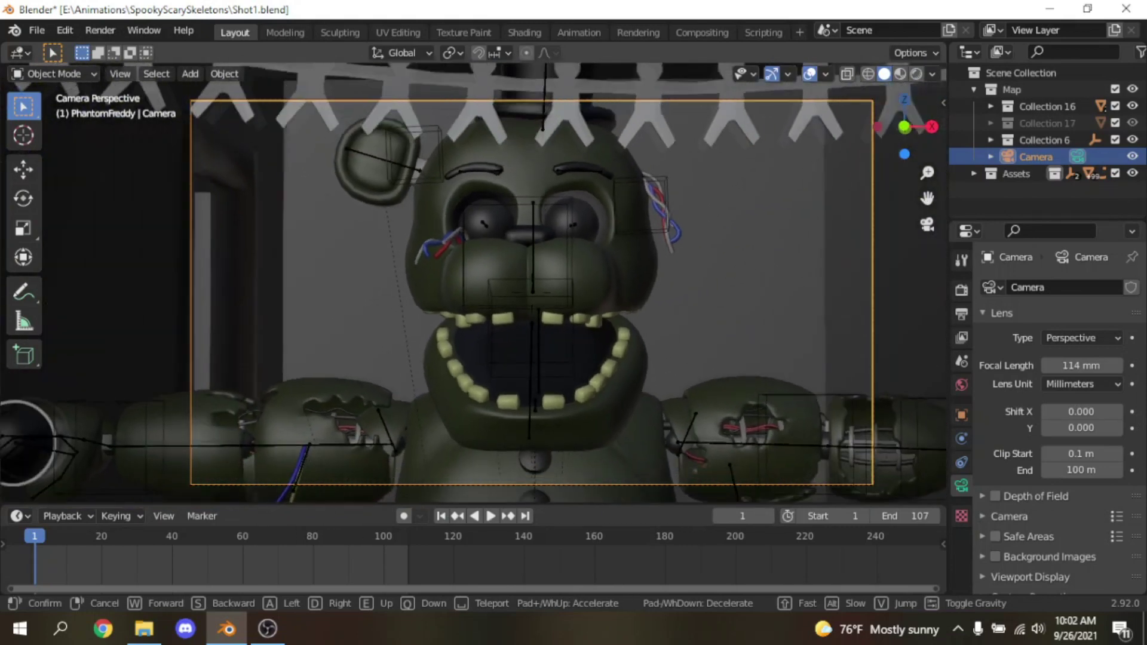
pyautogui.click(474, 289)
# Step: Fly the camera backward and sideways to frame Phantom Freddy in the hallway with the presents and garland in shot
pyautogui.hotkey('shift', '`')
pyautogui.press('s')
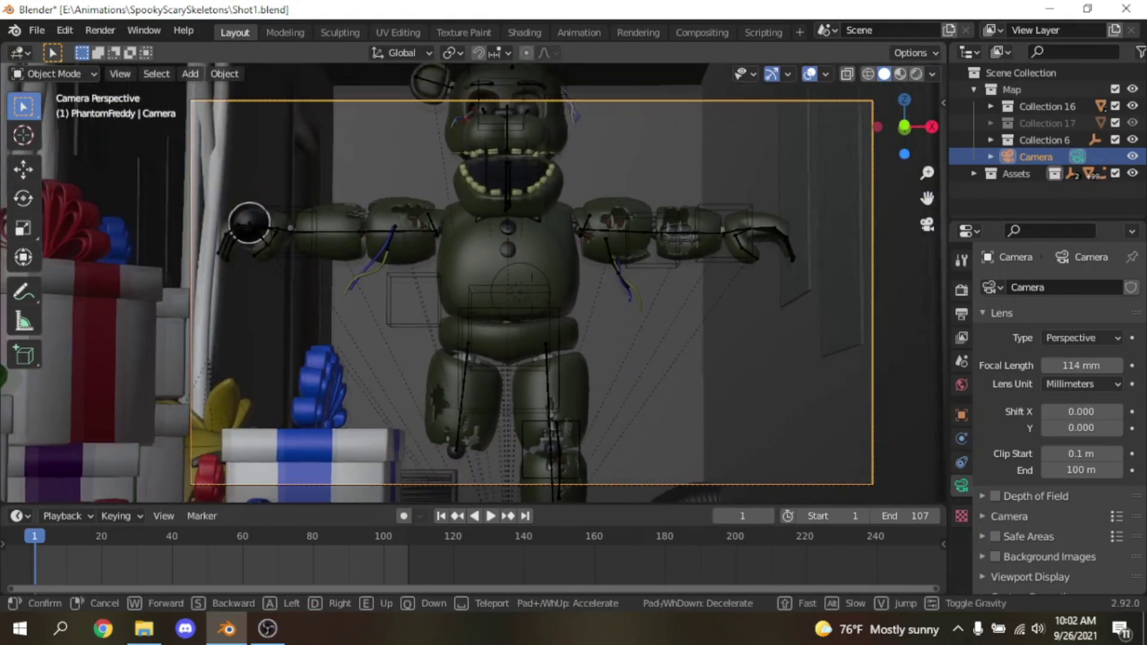
pyautogui.press('s')
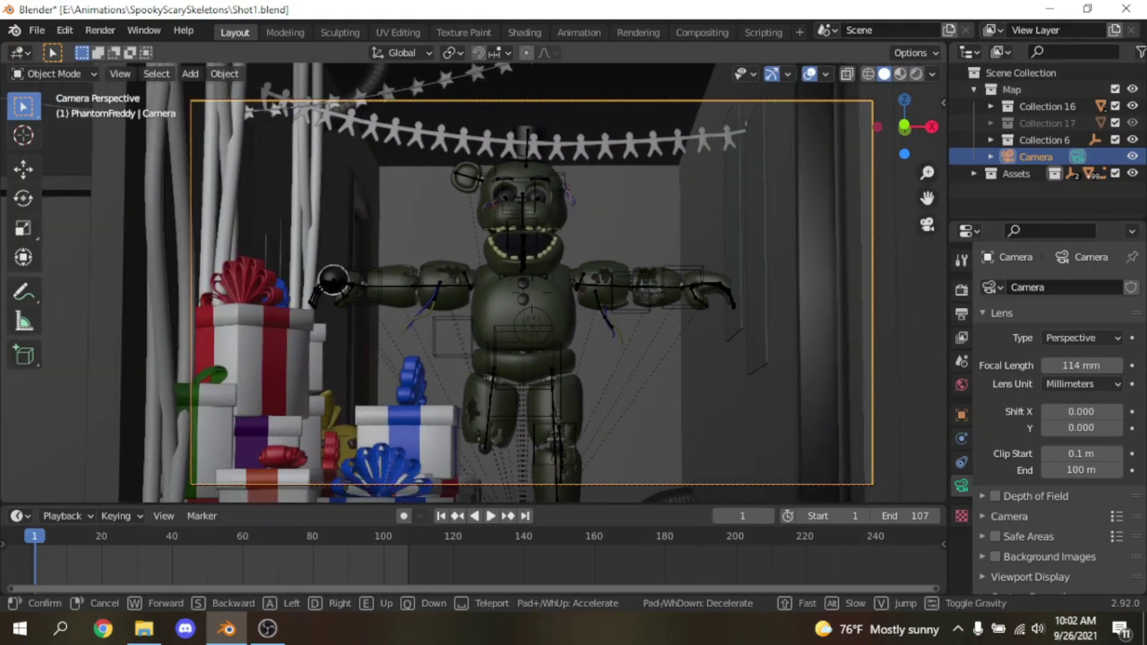
pyautogui.press('a')
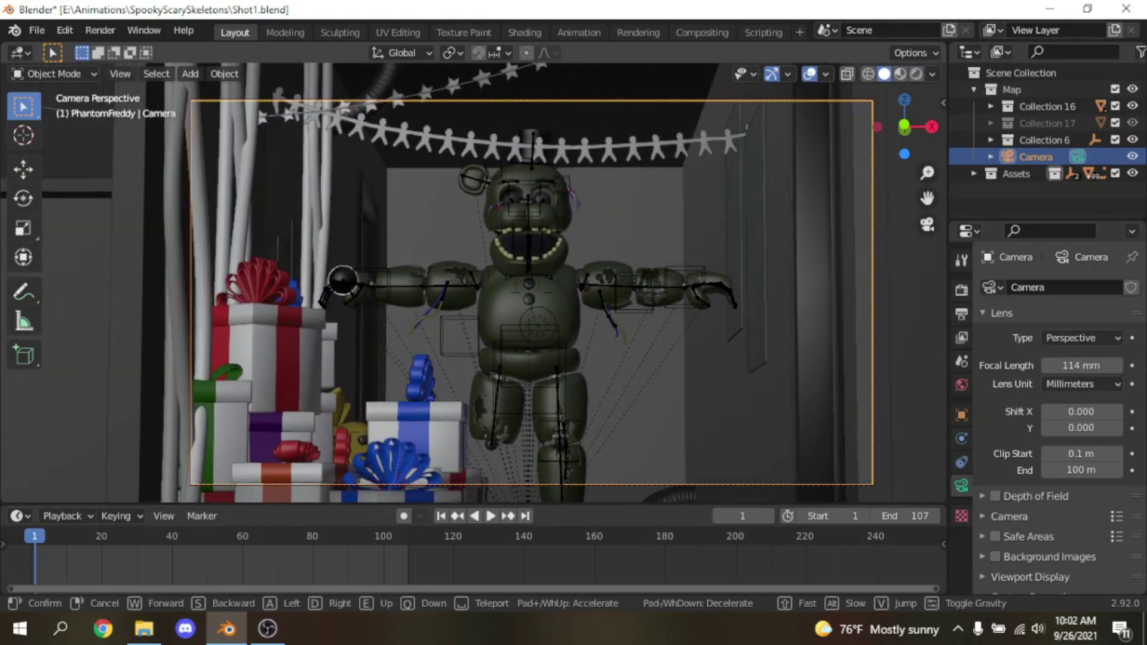
pyautogui.click(735, 245)
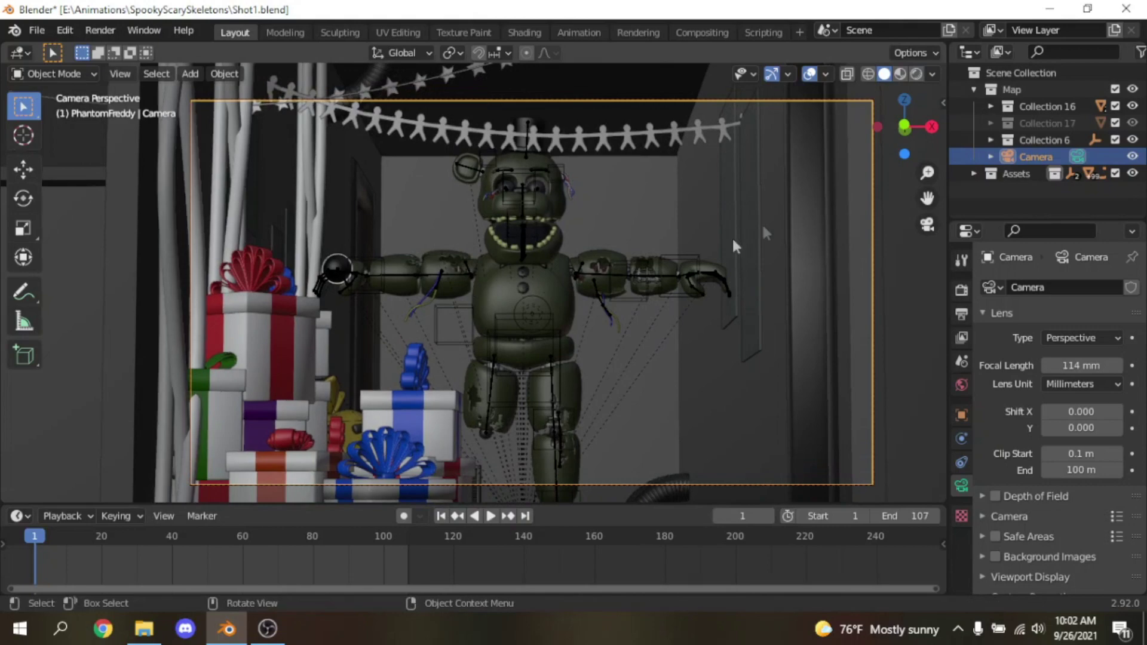
pyautogui.scroll(-5, 513, 223)
pyautogui.scroll(8, 514, 223)
pyautogui.scroll(-5, 624, 222)
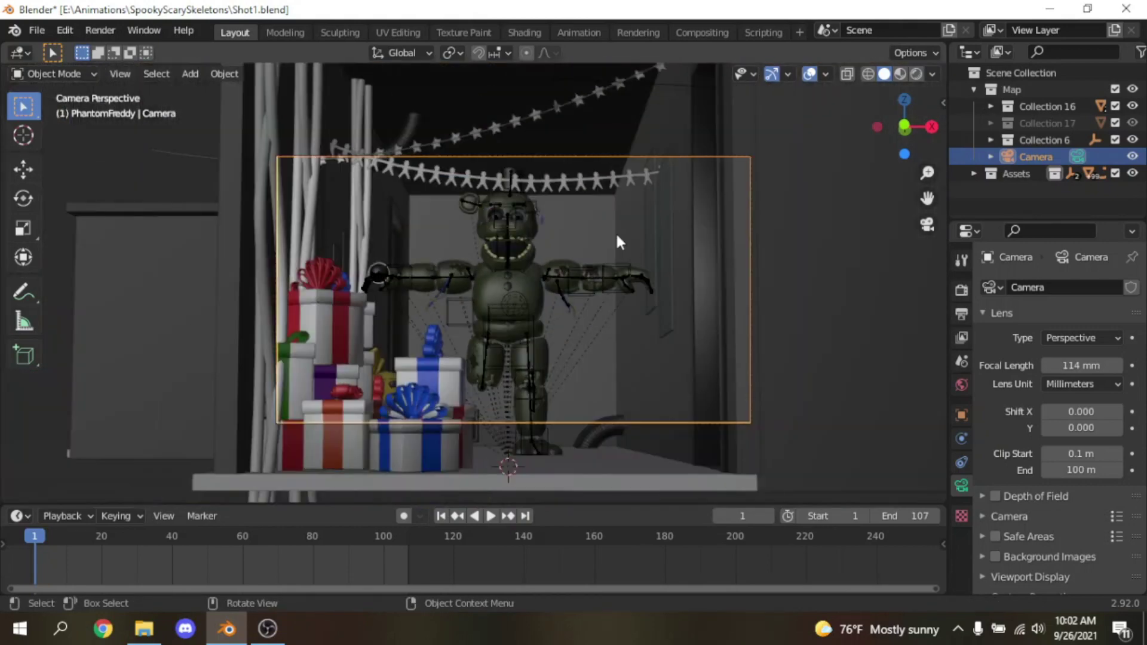
pyautogui.scroll(2, 542, 337)
pyautogui.scroll(1, 597, 263)
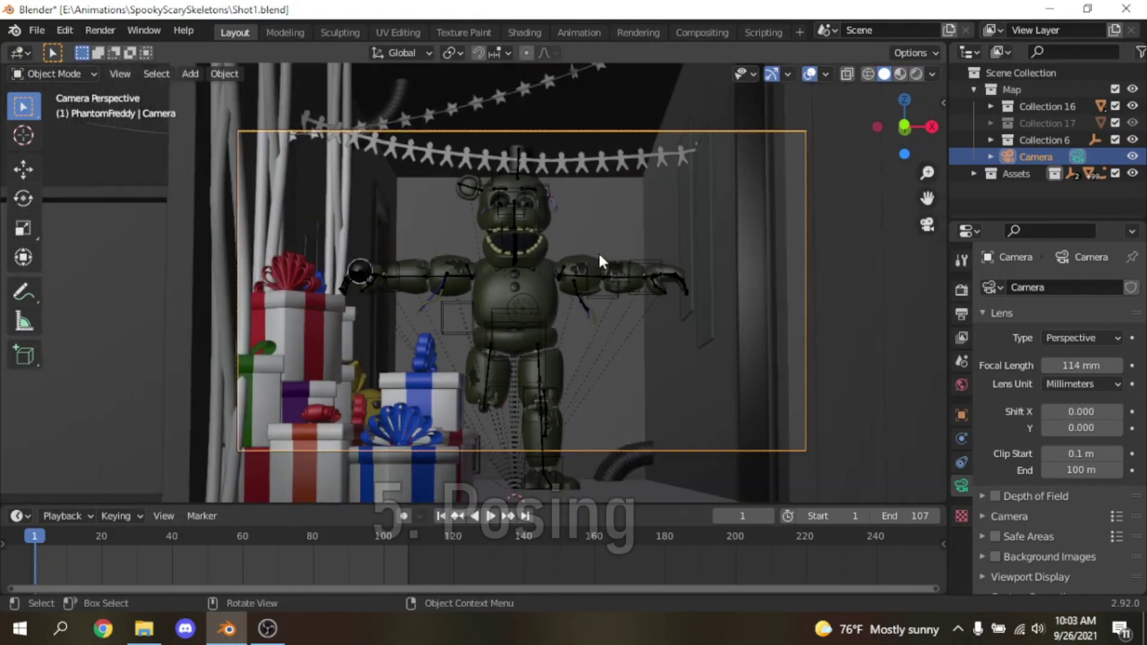
# Step: Select the Phantom Freddy armature and switch it to Pose Mode
pyautogui.scroll(1, 597, 251)
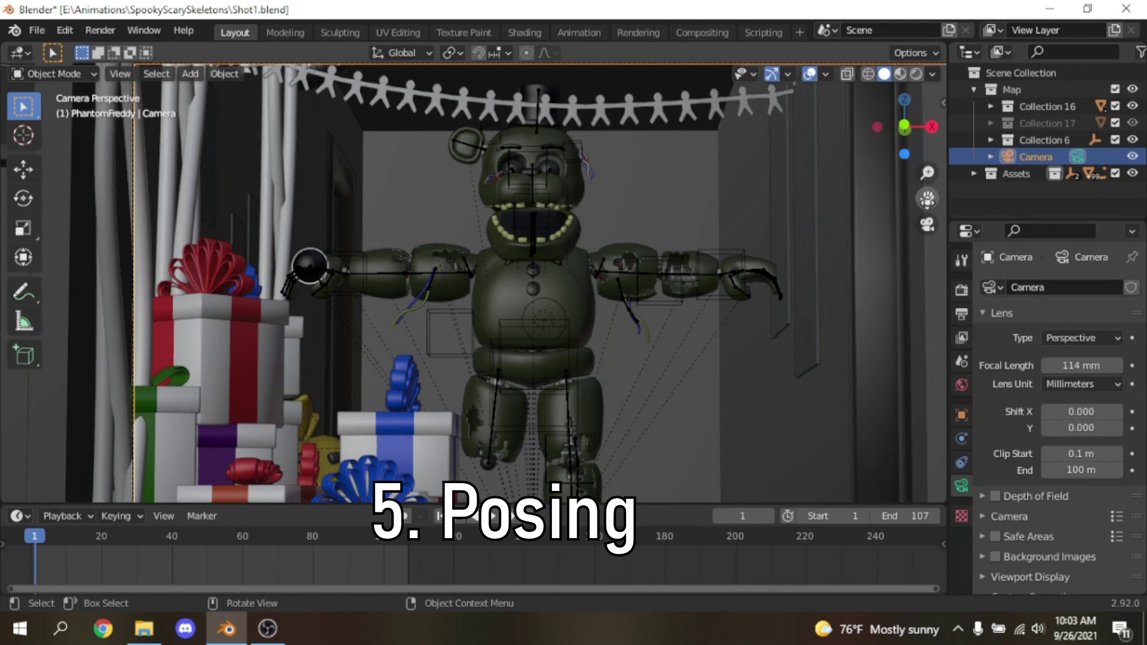
pyautogui.moveTo(927, 199); pyautogui.dragTo(881, 163)
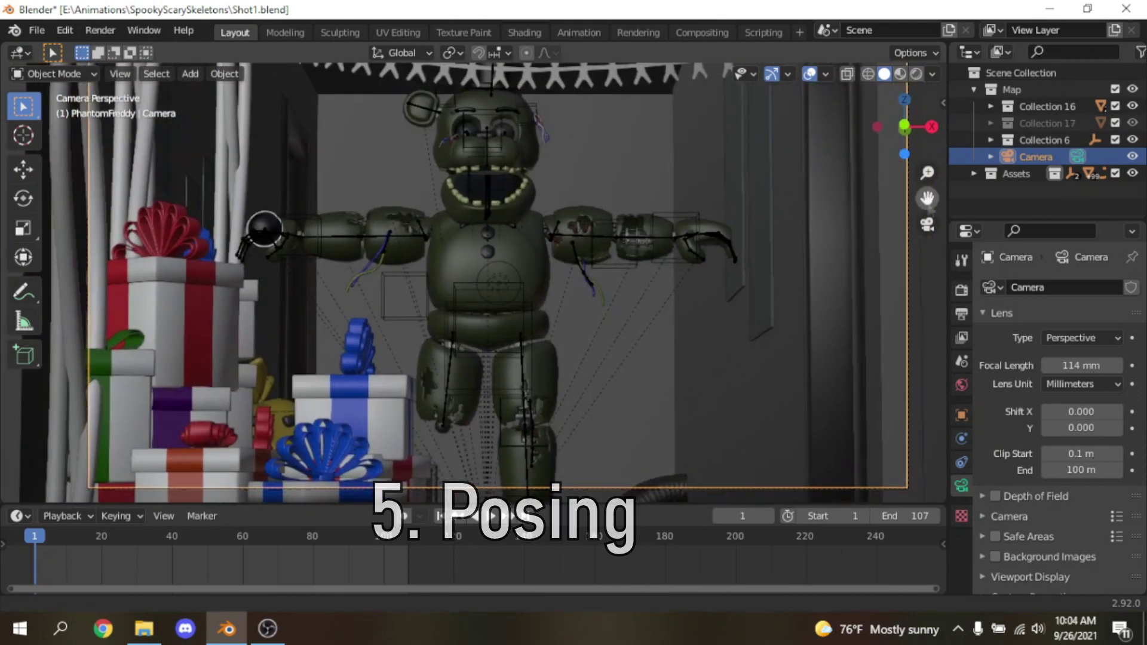
pyautogui.click(464, 287)
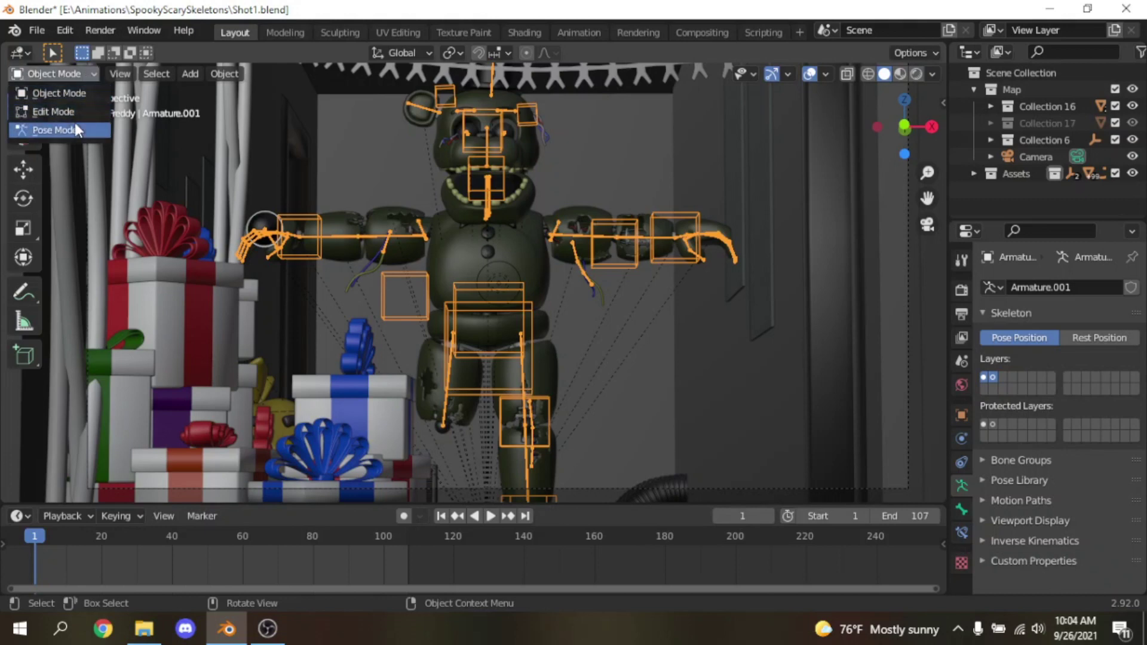
pyautogui.click(59, 130)
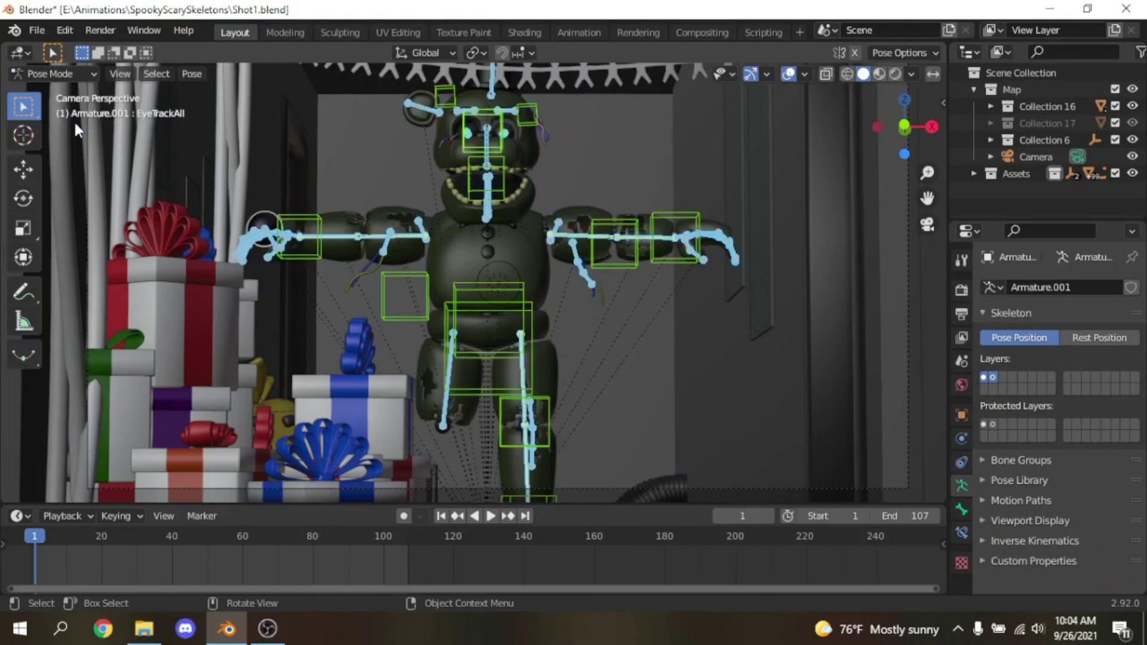
pyautogui.scroll(3, 600, 225)
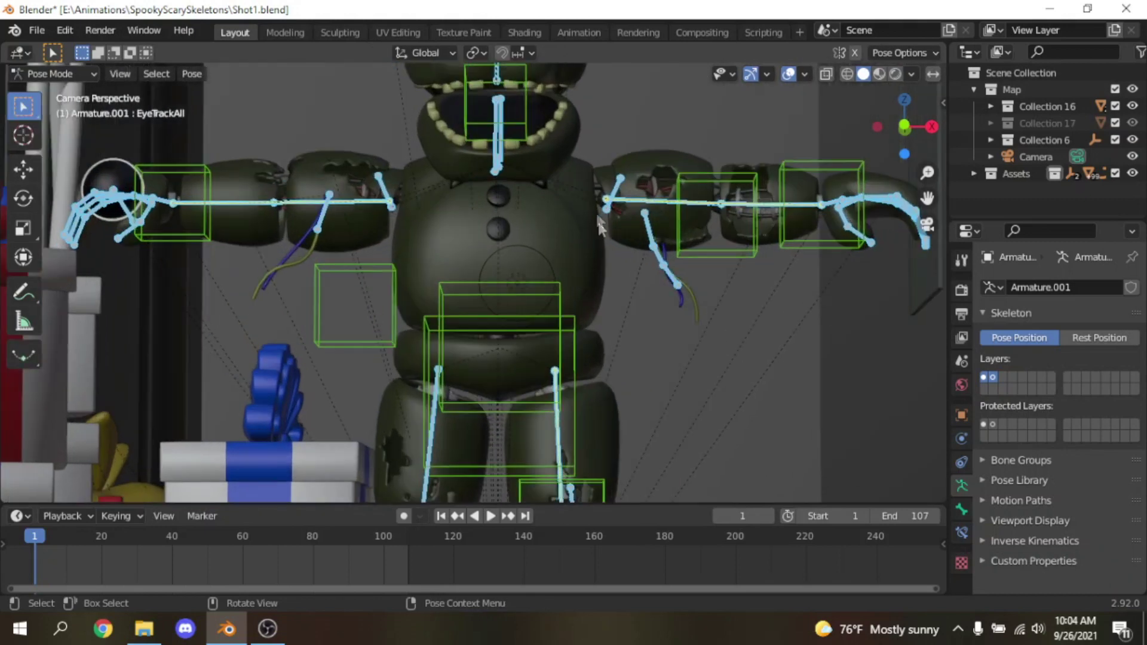
pyautogui.click(574, 313)
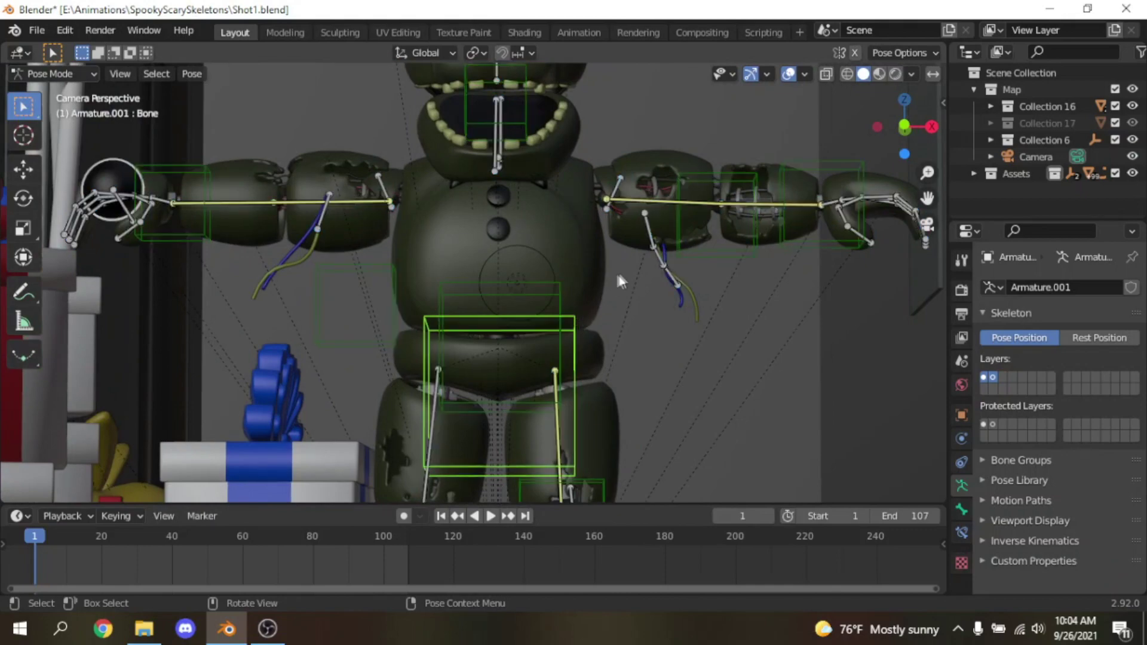
pyautogui.press('r')
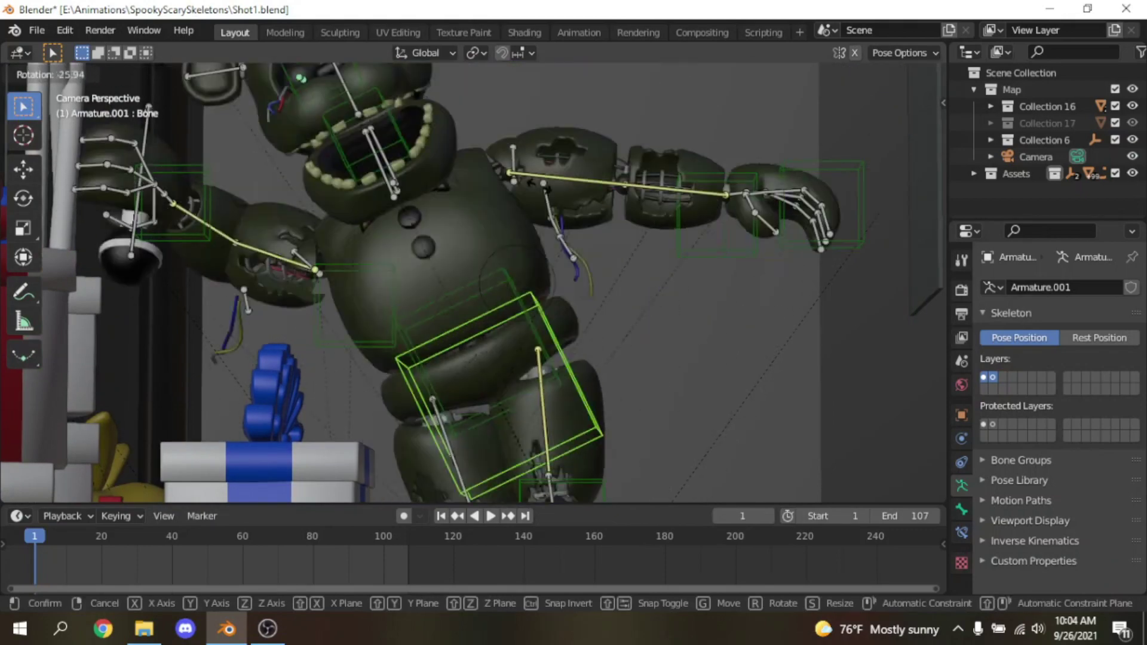
pyautogui.rightClick(634, 302)
pyautogui.scroll(-3, 588, 255)
pyautogui.press('g')
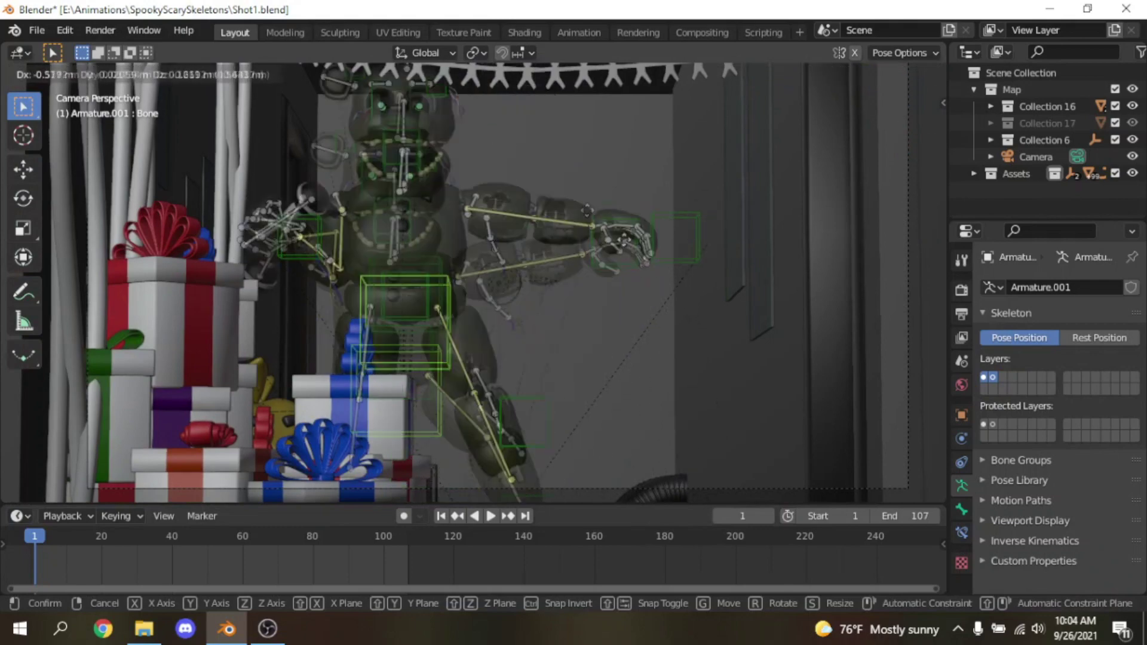
pyautogui.press('Escape')
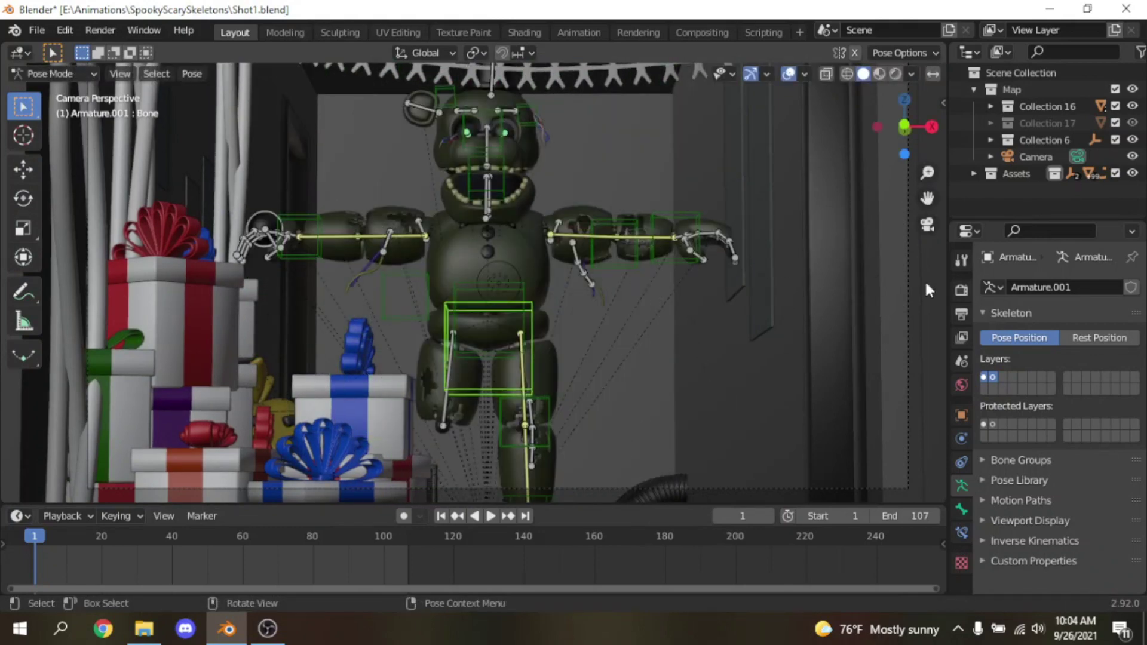
# Step: In the render Simplify settings for the viewport, set Max Child Particles and Volume Resolution to 0
pyautogui.click(961, 290)
pyautogui.scroll(-5, 1055, 393)
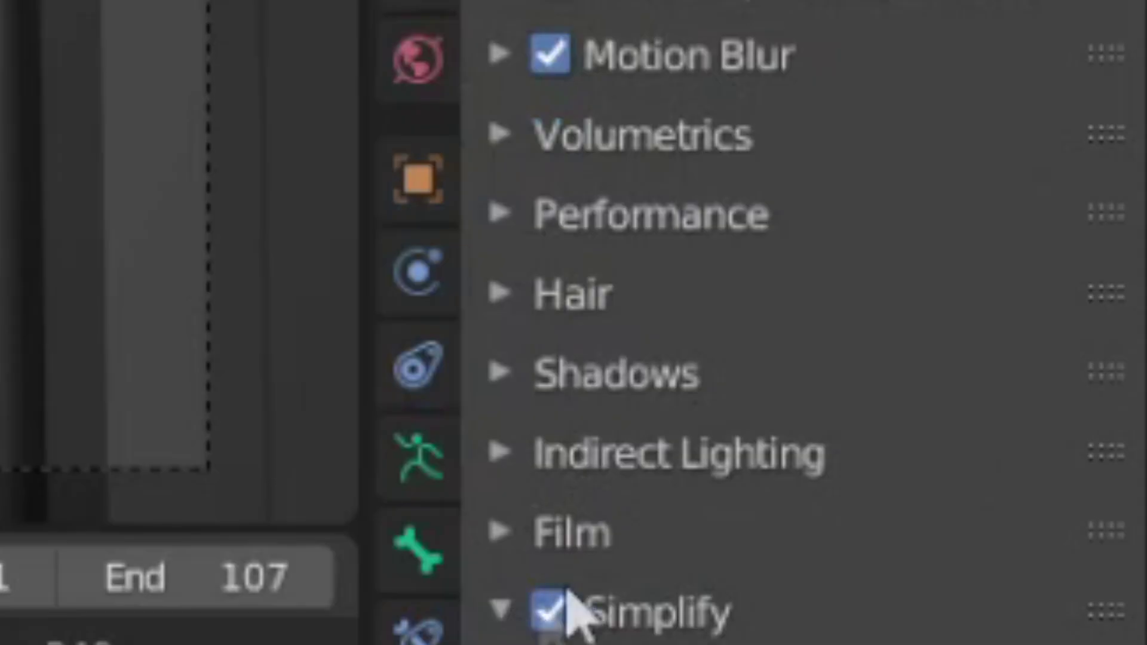
pyautogui.scroll(-5, 960, 576)
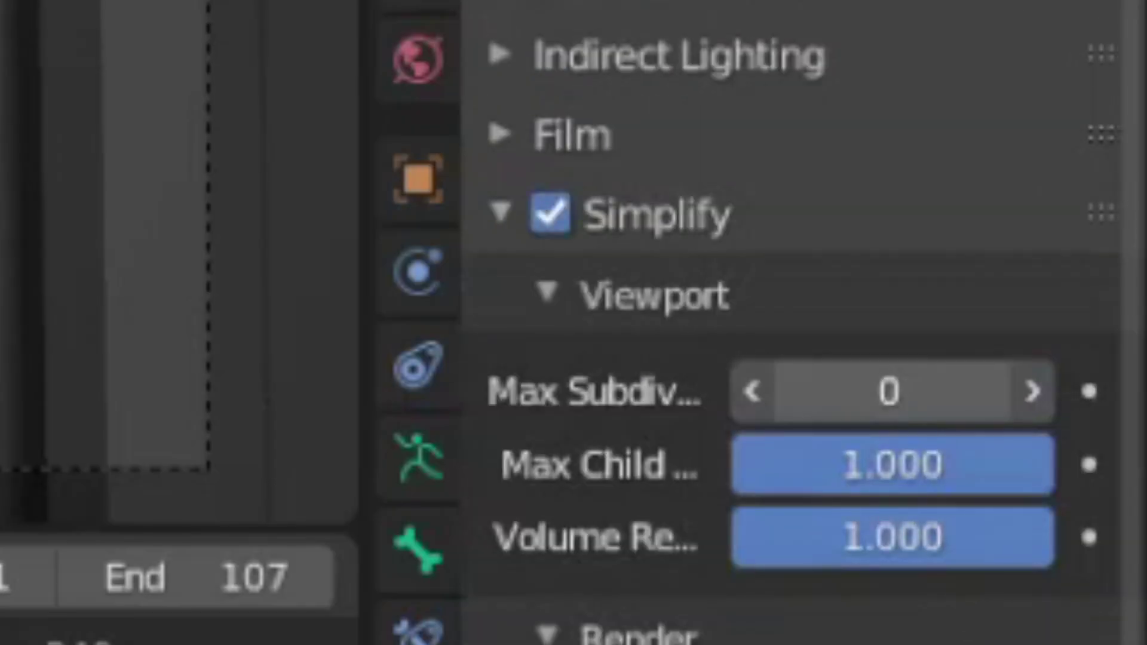
pyautogui.moveTo(1001, 464); pyautogui.dragTo(731, 464)
pyautogui.moveTo(1001, 537); pyautogui.dragTo(731, 537)
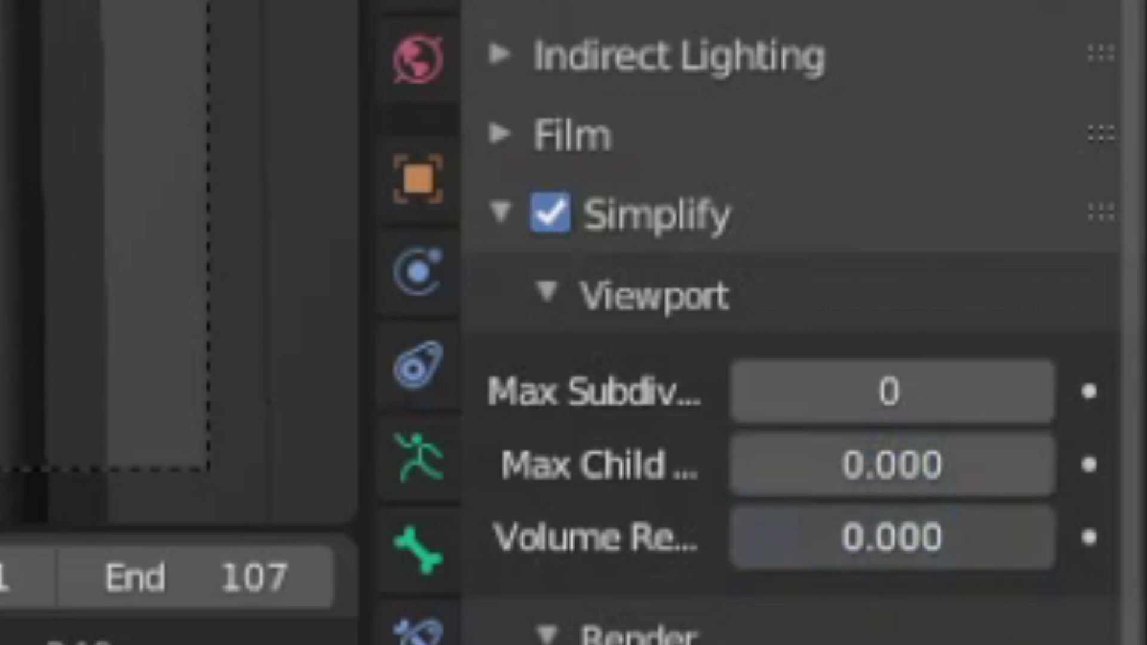
# Step: Turn off Simplify in the render settings
pyautogui.press('g')
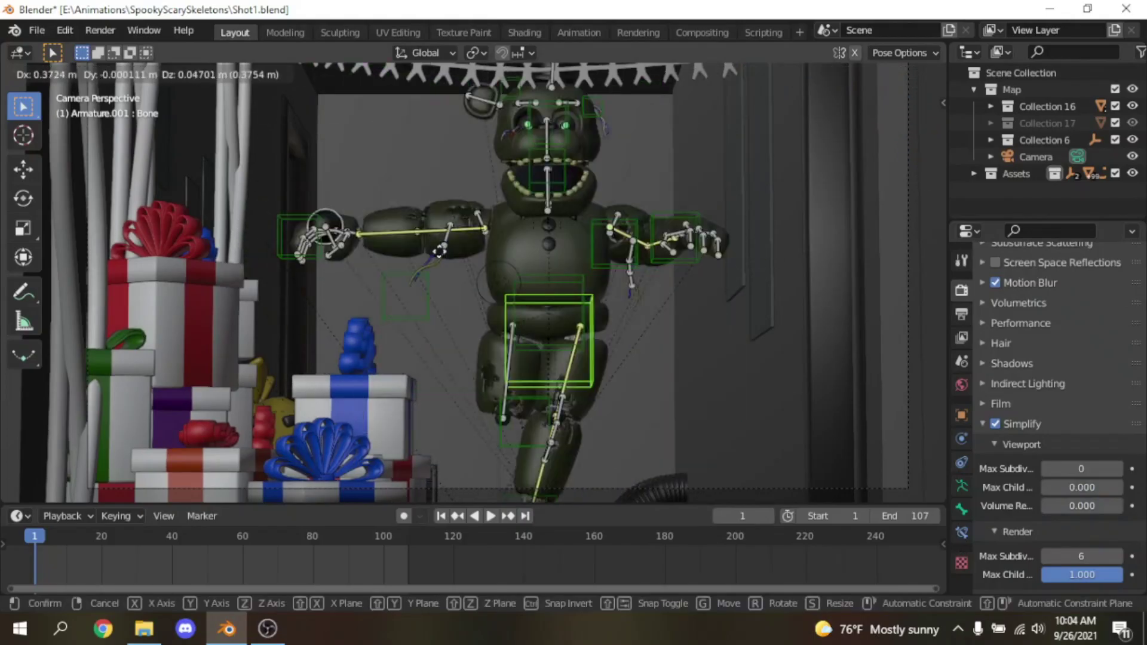
pyautogui.press('Escape')
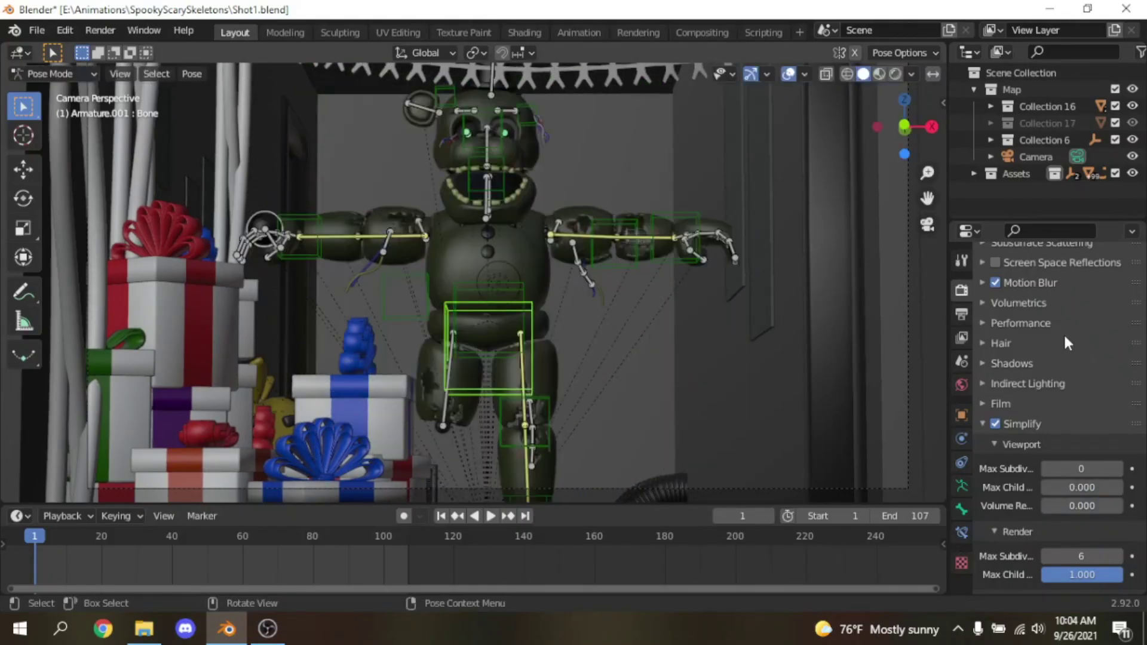
pyautogui.click(994, 424)
# Step: Lower Phantom Freddy's hip control by about 0.06 m and rotate it slightly
pyautogui.press('g')
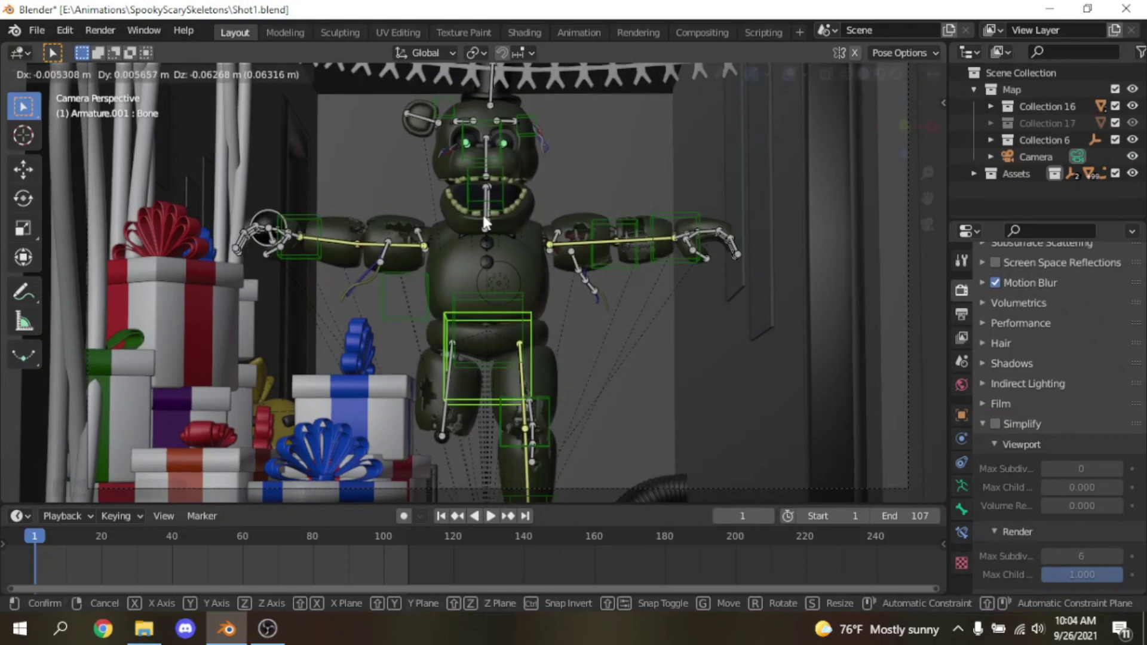
pyautogui.click(485, 223)
pyautogui.press('r')
pyautogui.click(659, 245)
# Step: Shift the foot control of the full leg outward along X and move its knee control outward as well
pyautogui.moveTo(922, 196); pyautogui.dragTo(843, 0)
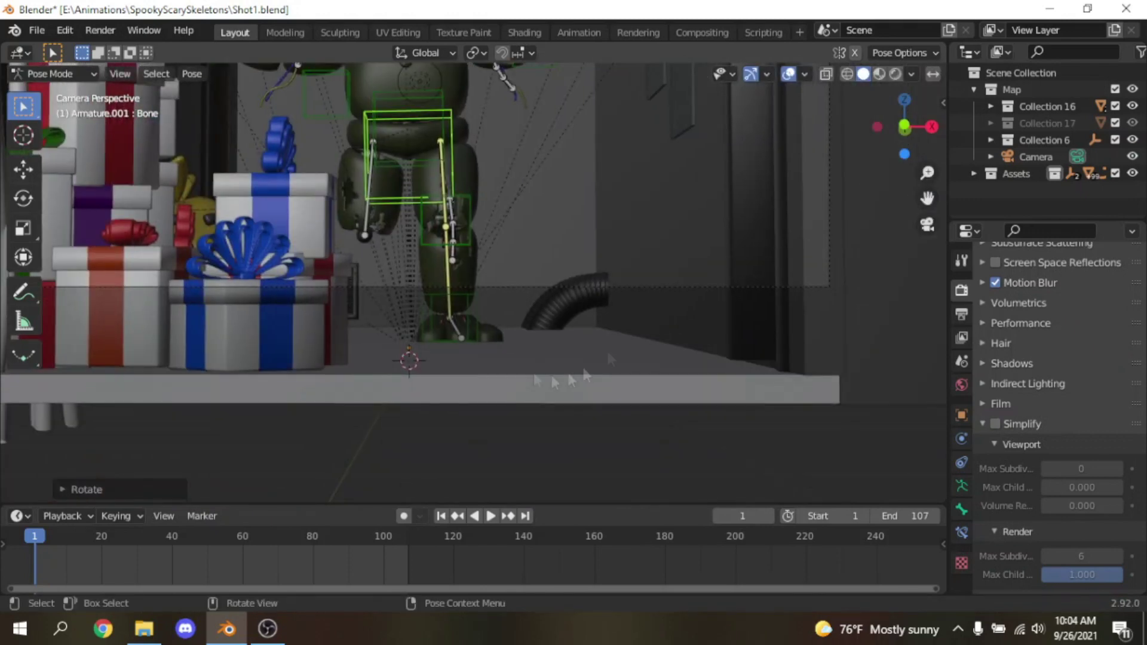
pyautogui.click(469, 301)
pyautogui.press('g')
pyautogui.press('x')
pyautogui.click(482, 303)
pyautogui.click(476, 211)
pyautogui.press('g')
pyautogui.click(490, 212)
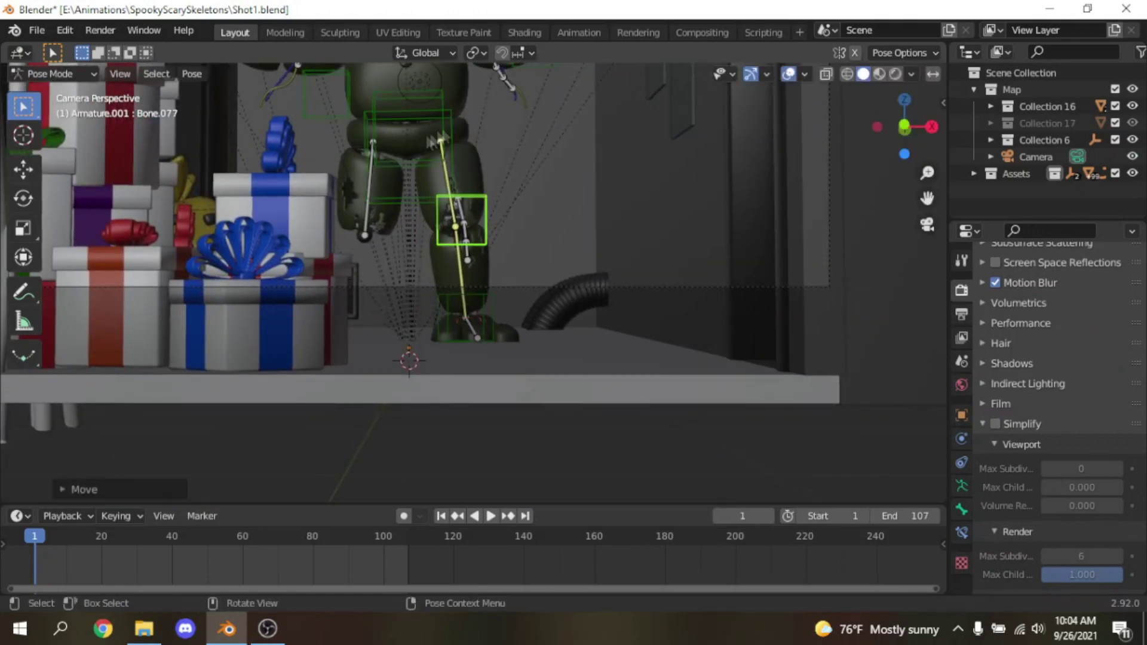
# Step: Rotate the hips and the torso control with plain and trackball rotations to tilt Phantom Freddy's body
pyautogui.press('r')
pyautogui.press('r')
pyautogui.click(418, 173)
pyautogui.keyDown('shift'); pyautogui.moveTo(458, 98); pyautogui.dragTo(538, 276, button='middle'); pyautogui.keyUp('shift')
pyautogui.scroll(2, 537, 277)
pyautogui.click(547, 268)
pyautogui.press('r')
pyautogui.click(589, 254)
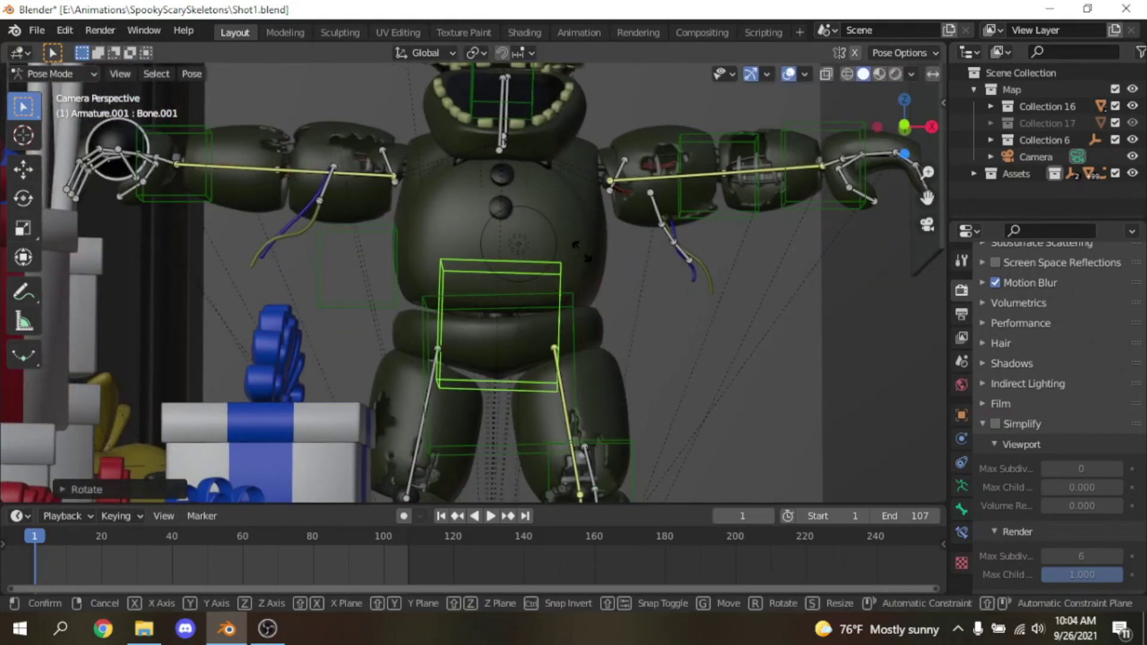
pyautogui.press('r')
pyautogui.press('r')
pyautogui.click(716, 90)
# Step: Turn and tilt Phantom Freddy's head using a trackball rotation followed by a plain rotation
pyautogui.keyDown('shift'); pyautogui.moveTo(730, 67); pyautogui.dragTo(737, 223, button='middle'); pyautogui.keyUp('shift')
pyautogui.scroll(2, 737, 215)
pyautogui.click(536, 251)
pyautogui.press('r')
pyautogui.press('r')
pyautogui.click(681, 175)
pyautogui.press('r')
pyautogui.click(687, 183)
# Step: Select the jaw bone and adjust its angle with a trackball rotation
pyautogui.click(504, 254)
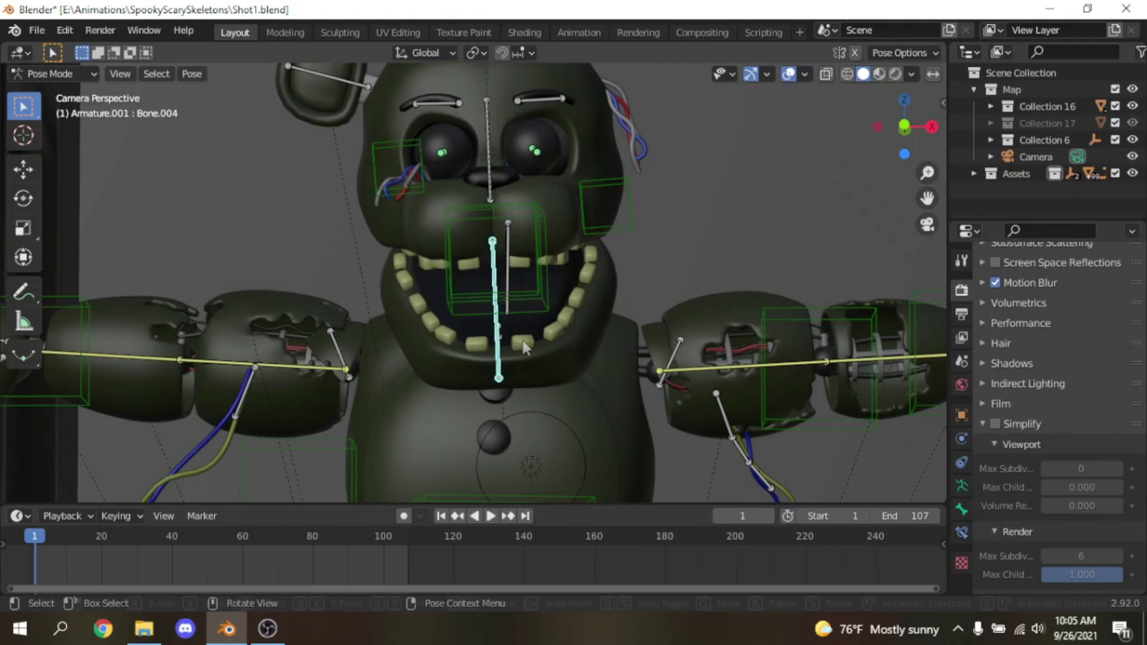
pyautogui.press('r')
pyautogui.press('r')
pyautogui.scroll(-3, 524, 348)
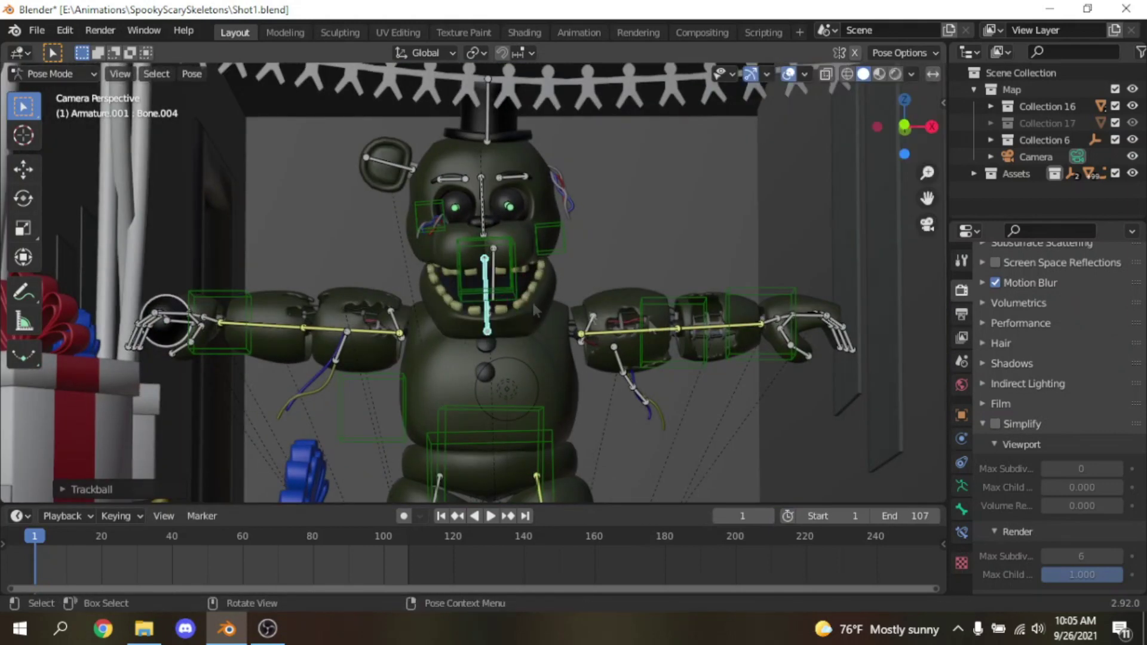
# Step: Lower the hand control of the arm without the microphone beside the body and bring it forward along Y
pyautogui.scroll(-1, 742, 299)
pyautogui.click(741, 299)
pyautogui.press('g')
pyautogui.click(653, 443)
pyautogui.keyDown('shift'); pyautogui.moveTo(652, 443); pyautogui.dragTo(553, 270, button='middle'); pyautogui.keyUp('shift')
pyautogui.press('g')
pyautogui.press('y')
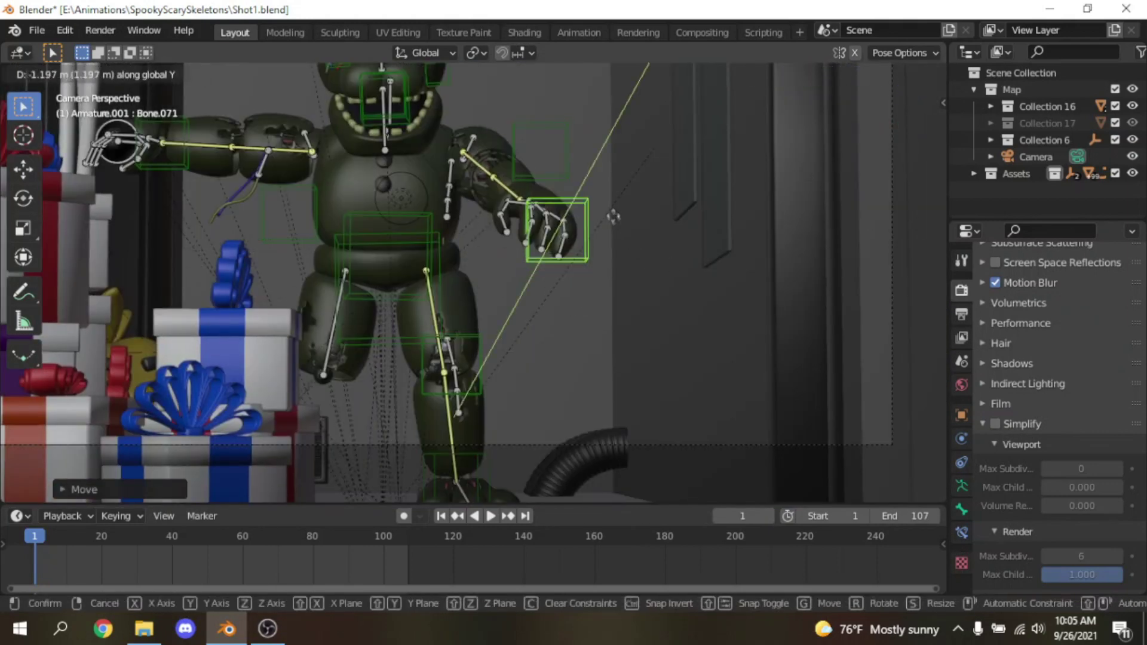
pyautogui.rightClick(603, 243)
# Step: Rotate the lowered hand's wrist bone with a trackball rotation so the hand hangs with its fingers turned inward
pyautogui.click(530, 274)
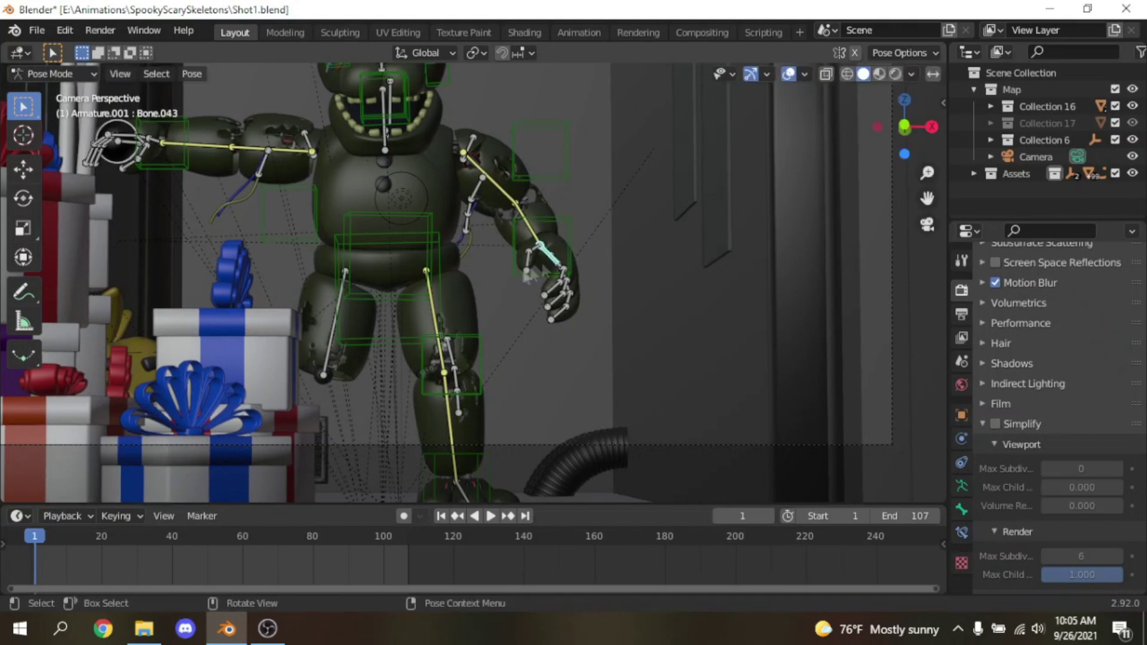
pyautogui.scroll(4, 530, 273)
pyautogui.click(637, 231)
pyautogui.press('r')
pyautogui.press('r')
pyautogui.click(661, 196)
# Step: Move the lowered arm's elbow control outward, away from the body
pyautogui.scroll(-1, 663, 192)
pyautogui.keyDown('shift'); pyautogui.moveTo(640, 70); pyautogui.dragTo(667, 197, button='middle'); pyautogui.keyUp('shift')
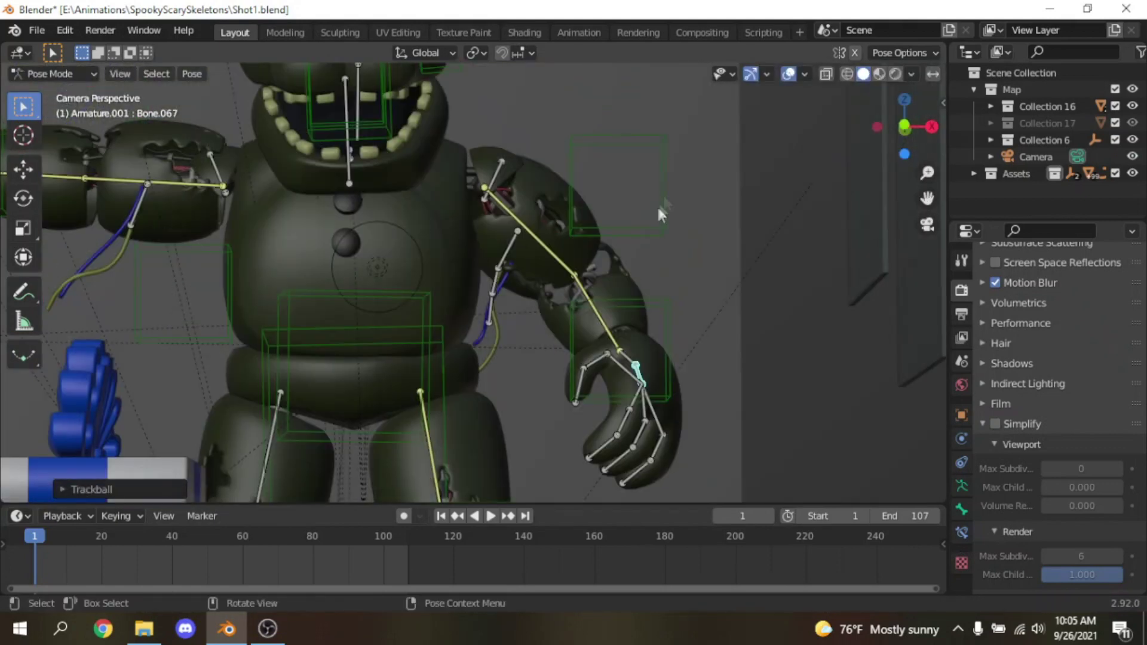
pyautogui.click(660, 213)
pyautogui.press('g')
pyautogui.click(713, 197)
# Step: Bring the microphone hand in beside the torso and move that arm's elbow control outward
pyautogui.keyDown('shift'); pyautogui.moveTo(45, 179); pyautogui.dragTo(201, 231, button='middle'); pyautogui.keyUp('shift')
pyautogui.scroll(-2, 201, 210)
pyautogui.click(201, 213)
pyautogui.press('g')
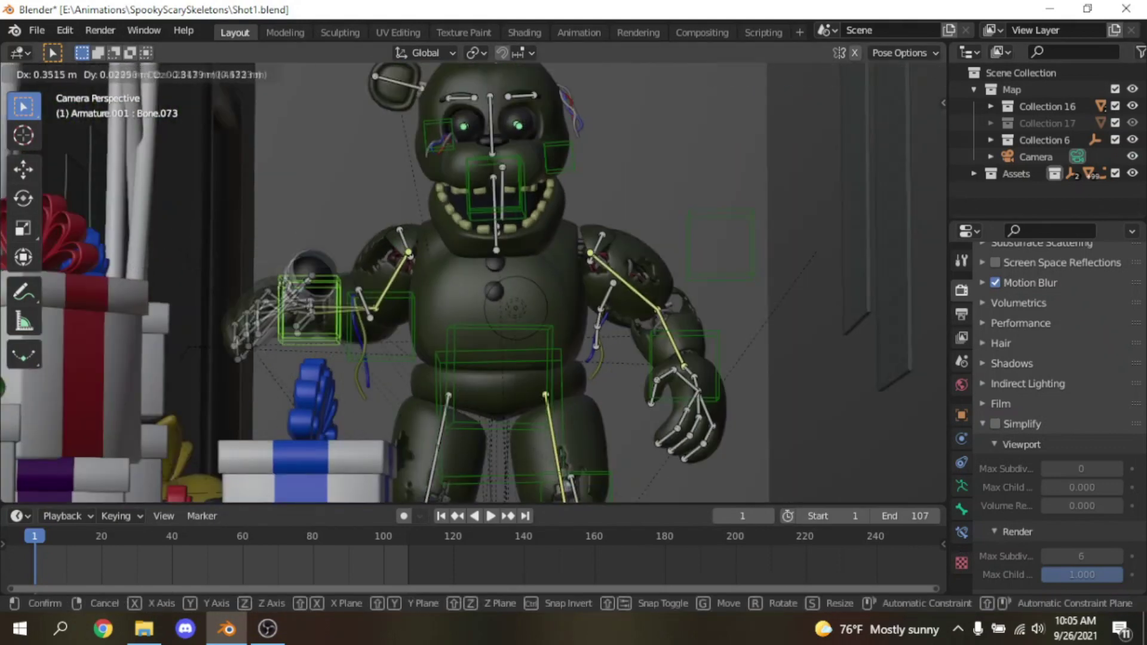
pyautogui.click(392, 310)
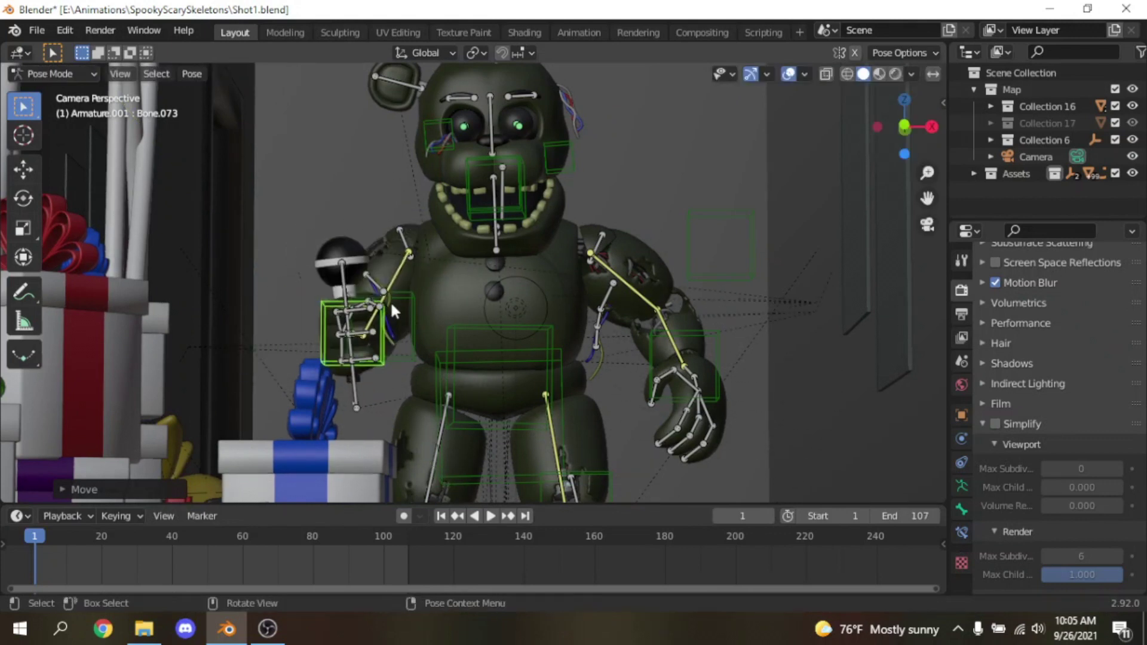
pyautogui.click(392, 302)
pyautogui.press('g')
pyautogui.click(301, 238)
# Step: Move the microphone hand control closer to the chest and adjust its depth along Y
pyautogui.click(375, 302)
pyautogui.press('g')
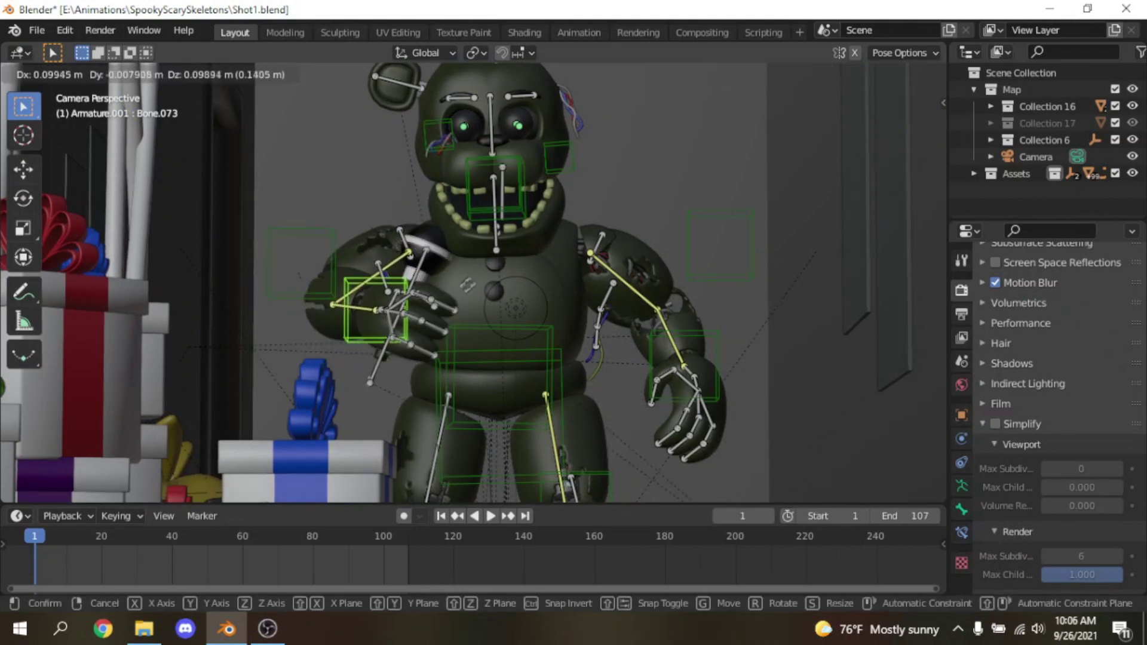
pyautogui.click(463, 279)
pyautogui.press('g')
pyautogui.press('y')
pyautogui.click(427, 294)
# Step: Rotate the wrist bone of the microphone hand, using a plain and a trackball rotation, to angle the microphone
pyautogui.click(370, 310)
pyautogui.press('r')
pyautogui.click(419, 294)
pyautogui.press('r')
pyautogui.press('r')
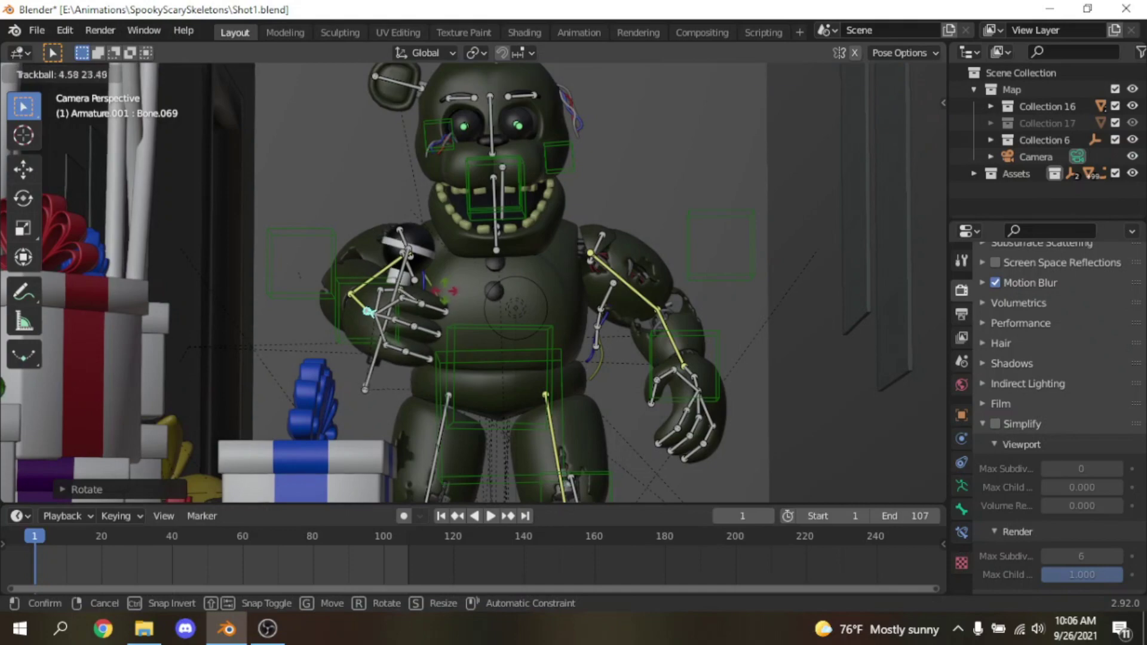
pyautogui.click(443, 291)
# Step: Select the fingertip bones of the microphone hand and curl them around the microphone with a trackball rotation
pyautogui.scroll(5, 397, 304)
pyautogui.click(485, 331)
pyautogui.keyDown('shift'); pyautogui.click(439, 447); pyautogui.keyUp('shift')
pyautogui.press('r')
pyautogui.press('r')
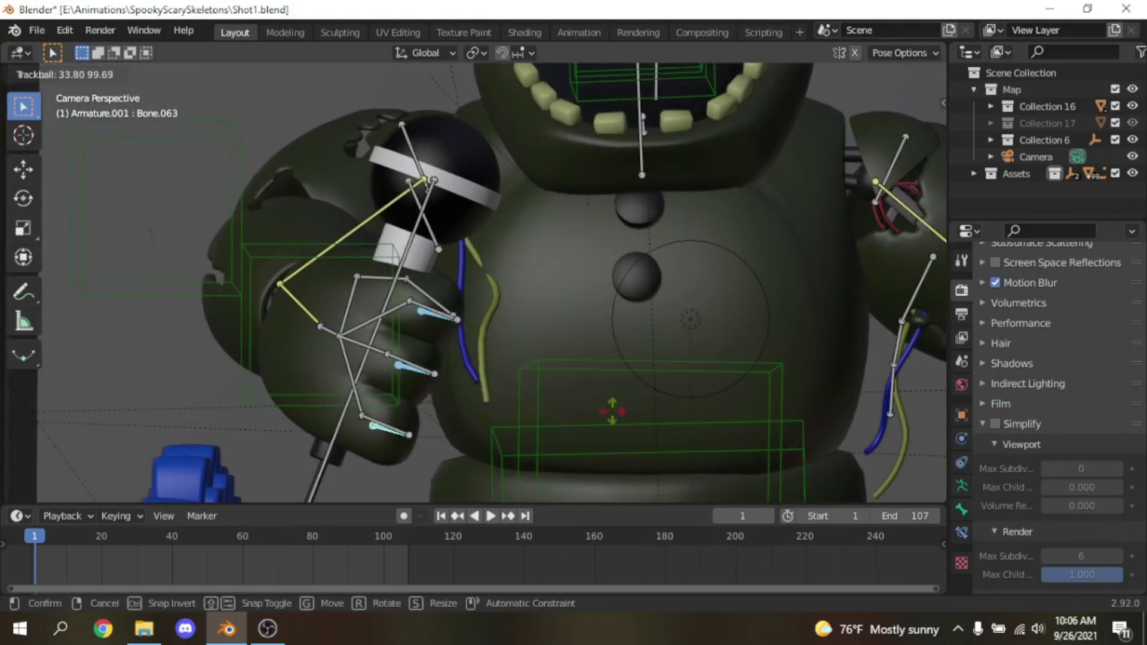
pyautogui.click(611, 409)
# Step: Move the EyeTrackAll control upward to redirect Phantom Freddy's gaze
pyautogui.scroll(-4, 622, 345)
pyautogui.keyDown('shift'); pyautogui.moveTo(687, 67); pyautogui.dragTo(614, 214, button='middle'); pyautogui.keyUp('shift')
pyautogui.scroll(2, 614, 213)
pyautogui.scroll(2, 614, 214)
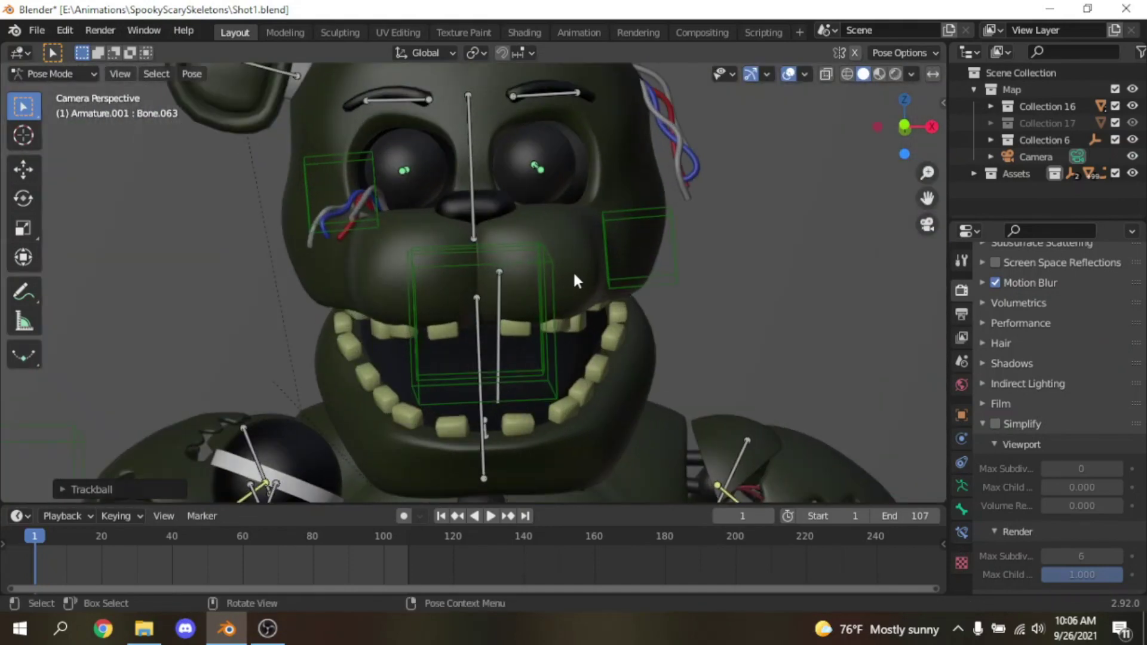
pyautogui.click(558, 280)
pyautogui.press('g')
pyautogui.click(545, 223)
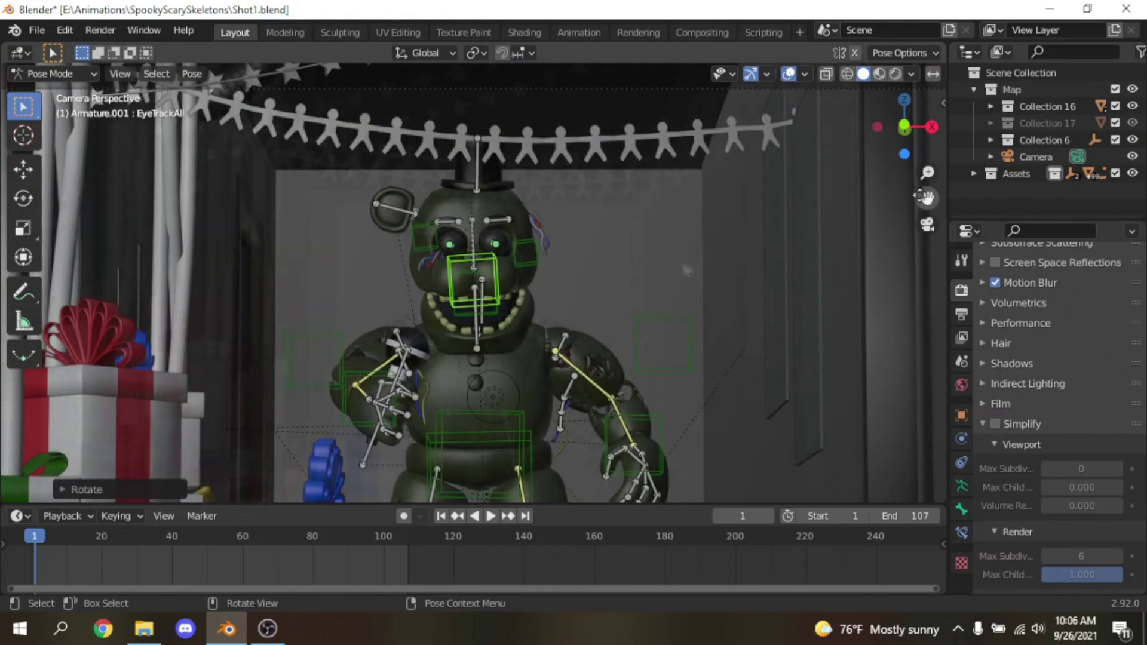
# Step: Review Phantom Freddy's finished pose through the camera, in Object Mode with Material Preview shading
pyautogui.moveTo(922, 196); pyautogui.dragTo(919, 101)
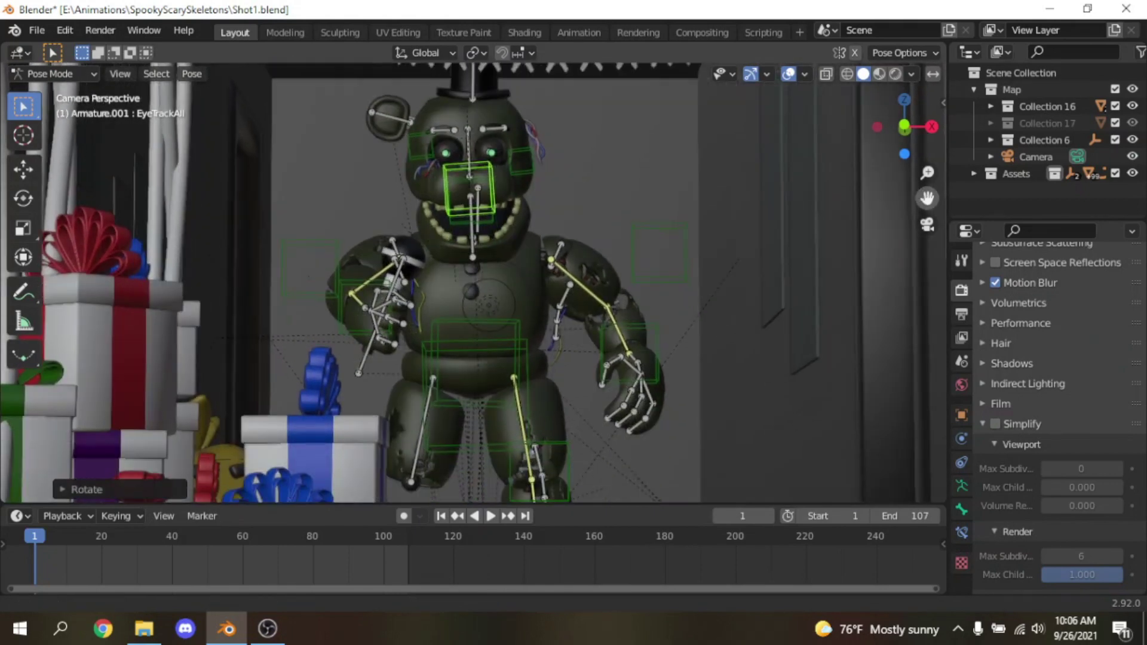
pyautogui.scroll(-3, 643, 263)
pyautogui.scroll(4, 642, 263)
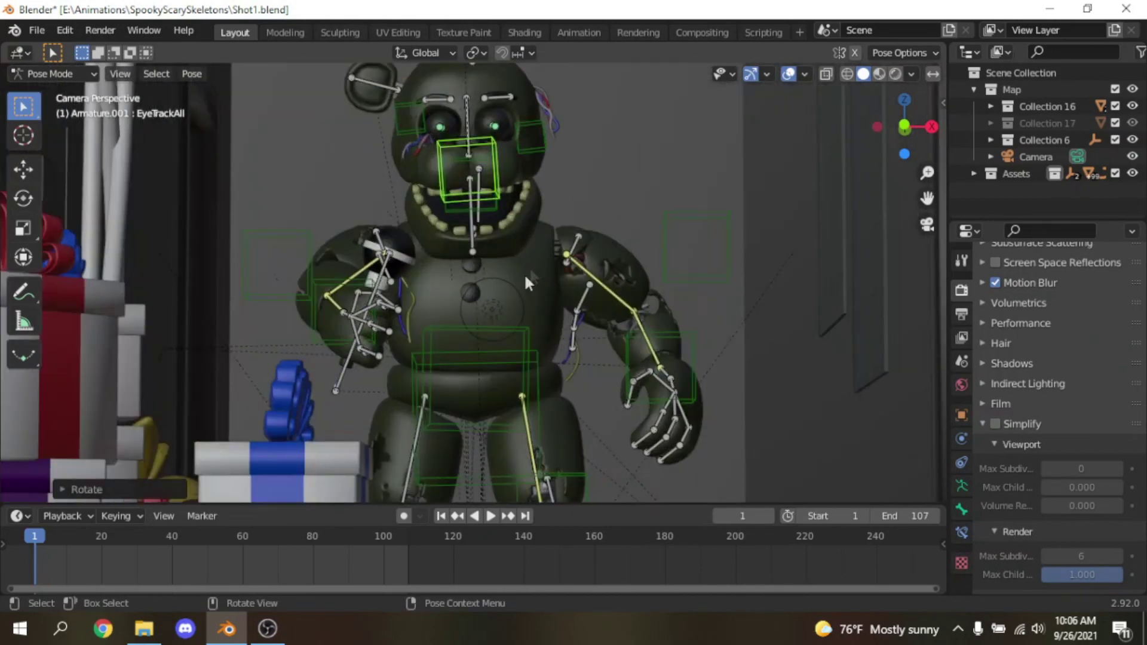
pyautogui.scroll(-3, 545, 287)
pyautogui.scroll(2, 546, 277)
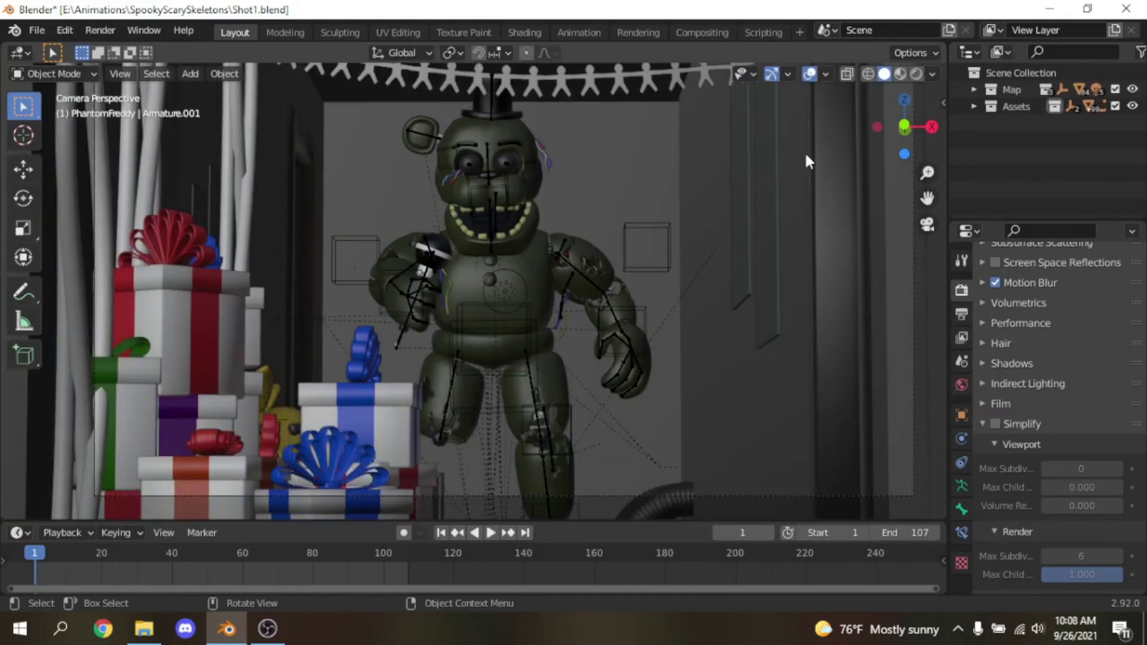
pyautogui.scroll(-2, 808, 156)
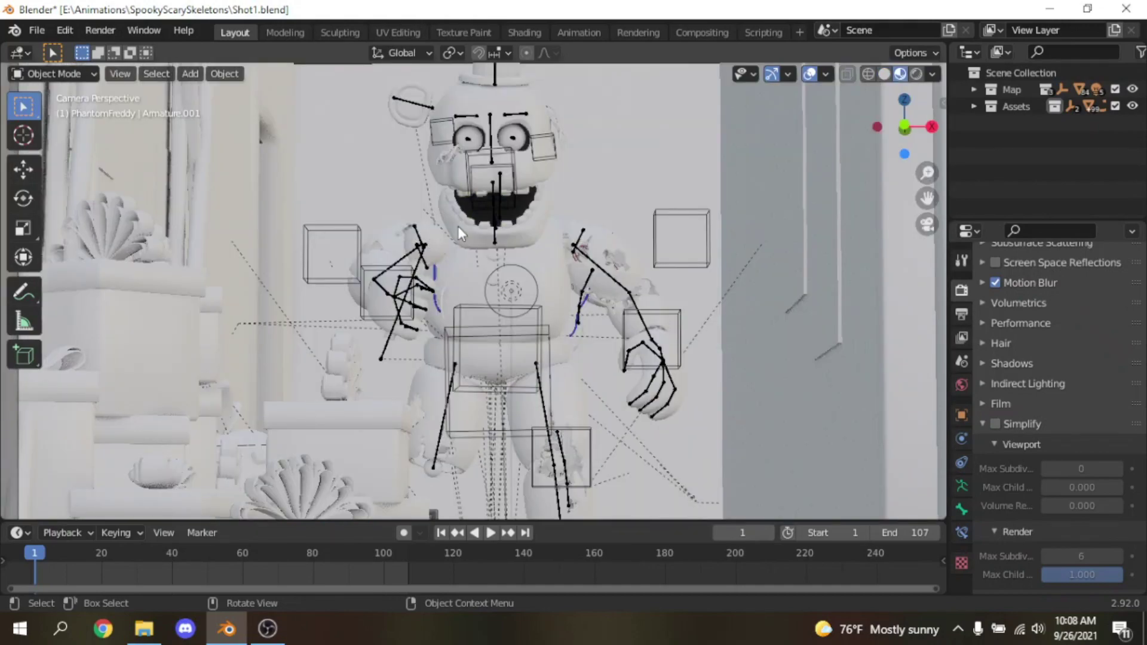
pyautogui.scroll(4, 582, 213)
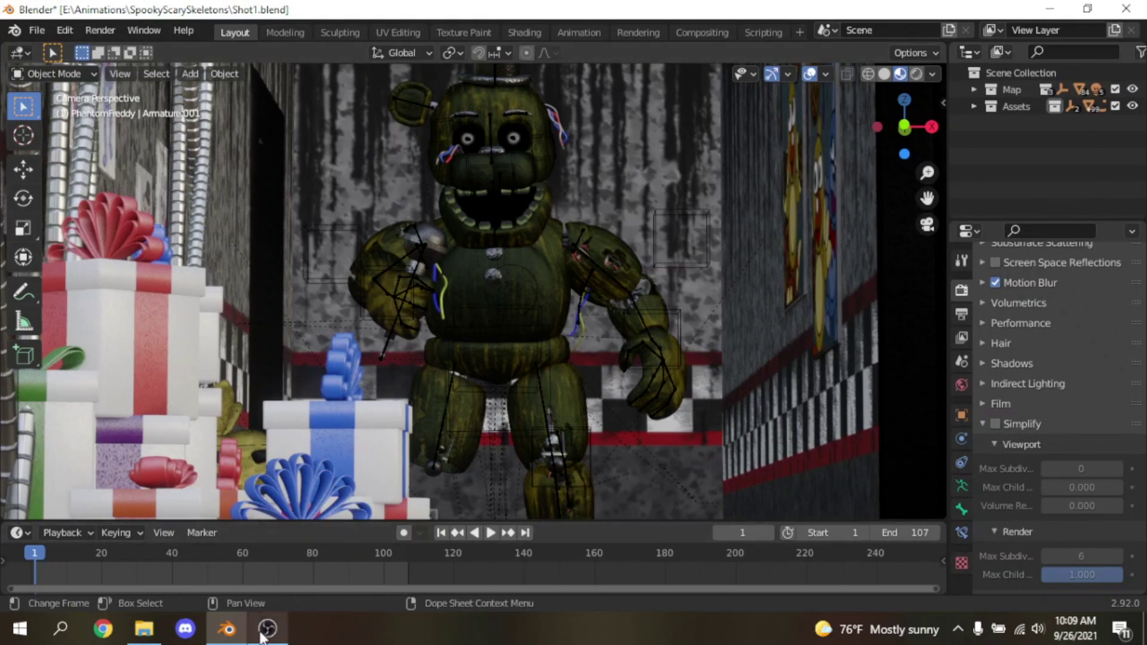
# Step: Switch to OBS to check that the recording is still running, and return to Blender
pyautogui.click(261, 634)
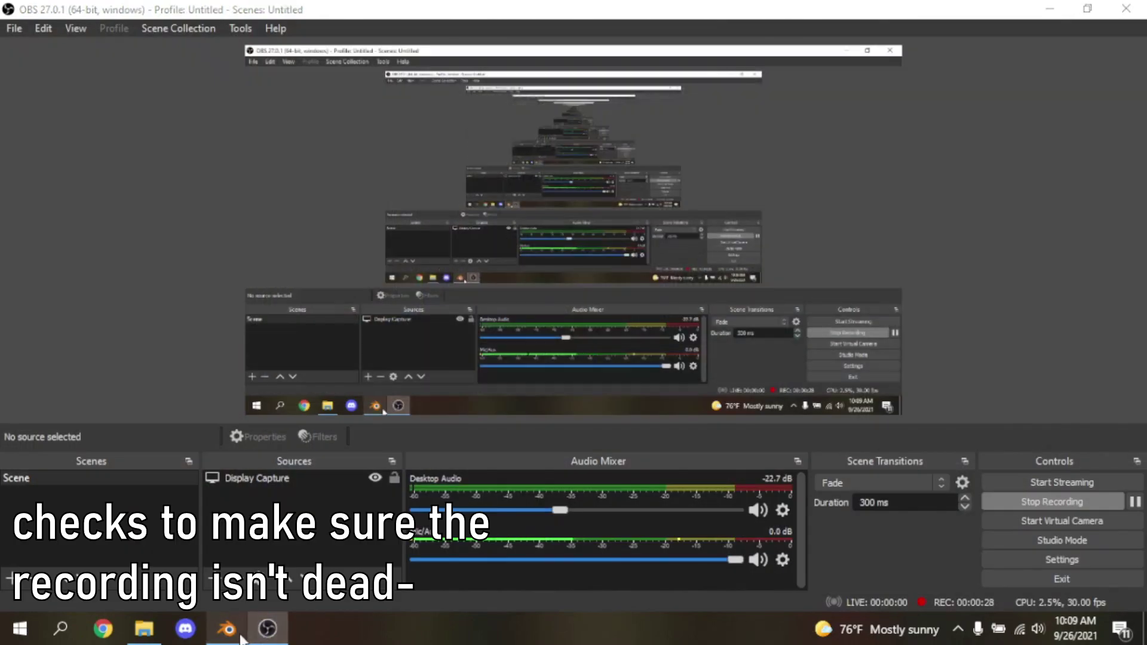
pyautogui.click(261, 634)
# Step: View the hallway from outside the camera and enable Screen Space Reflections
pyautogui.moveTo(861, 249); pyautogui.dragTo(753, 263, button='middle')
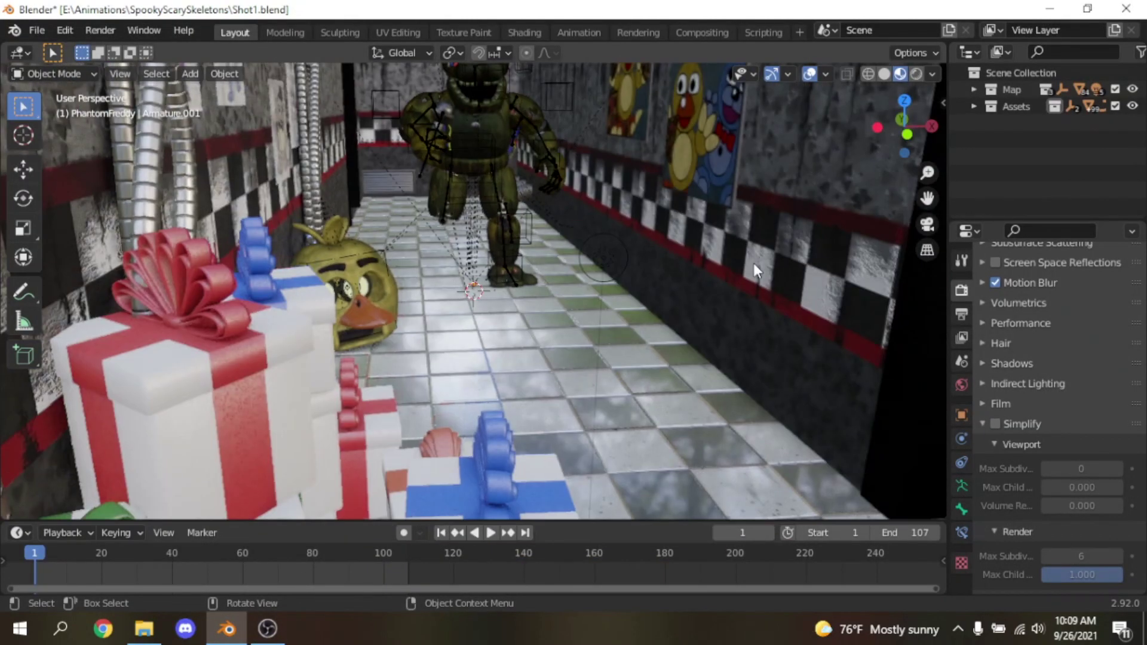
pyautogui.scroll(-4, 793, 231)
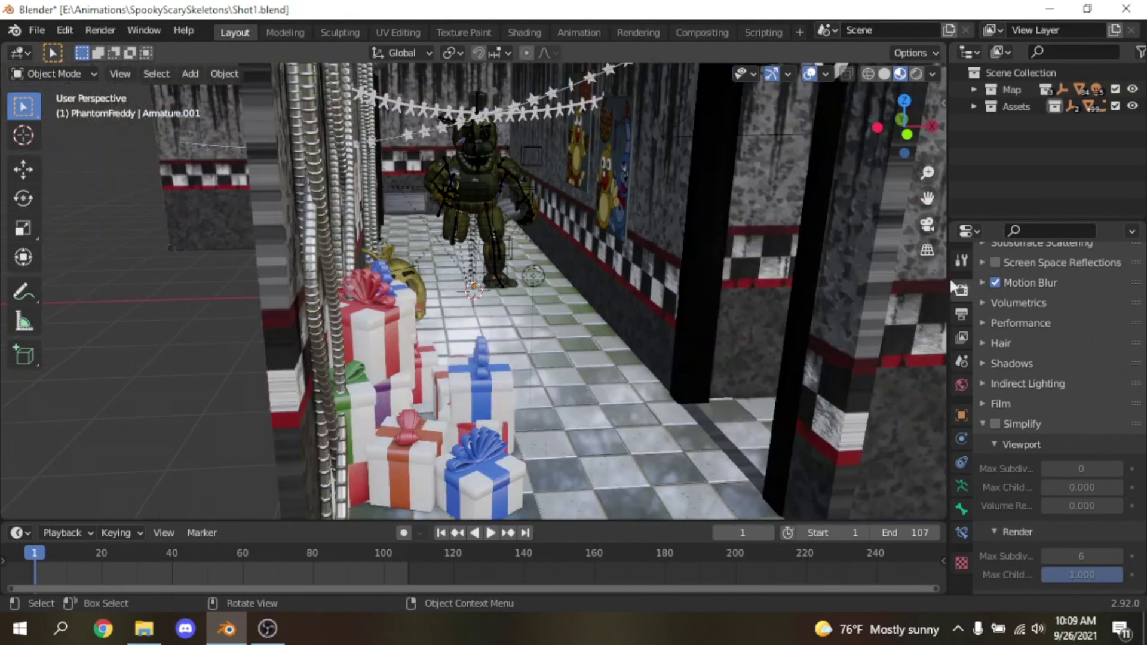
pyautogui.click(995, 262)
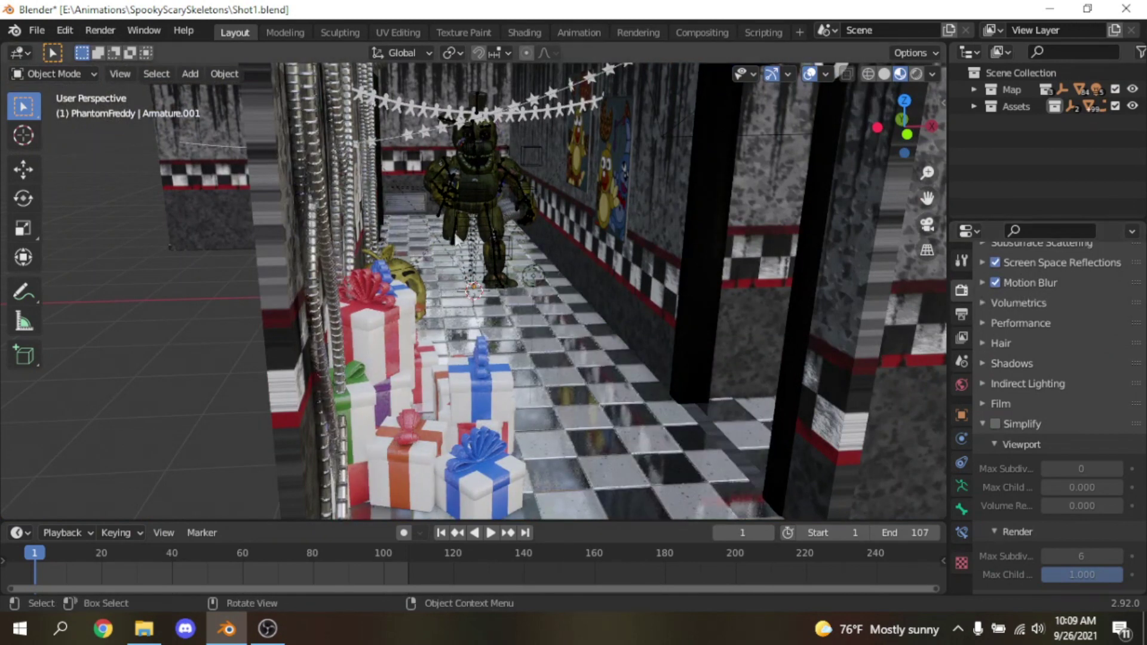
# Step: Examine the reflections on the checkered hallway floor from near and far
pyautogui.scroll(5, 543, 245)
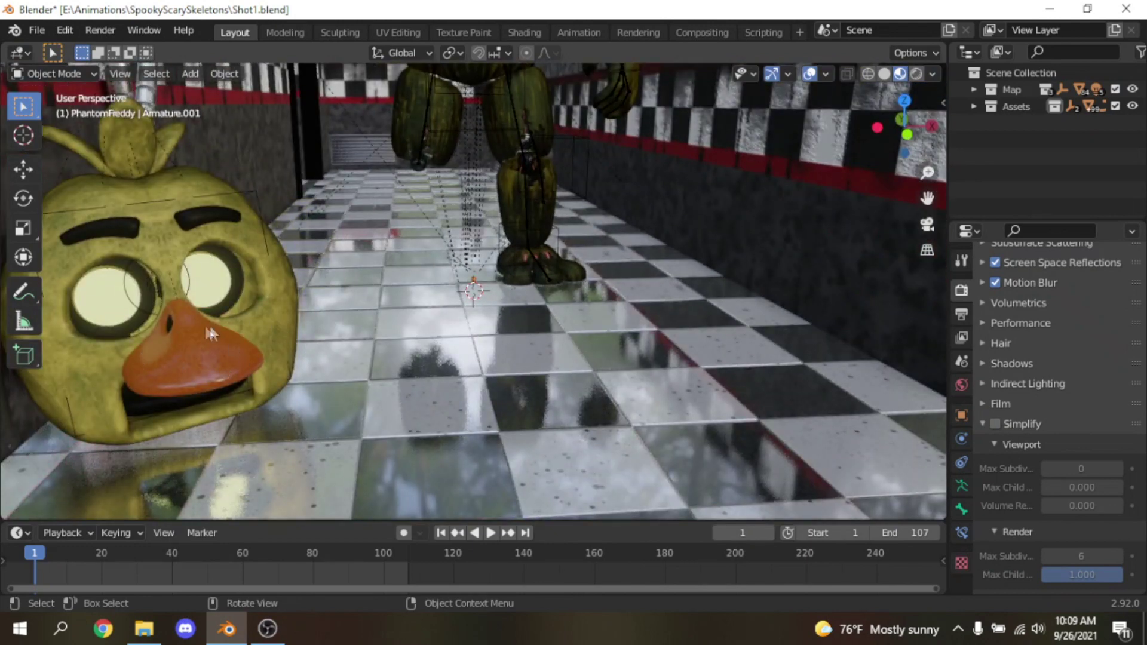
pyautogui.scroll(-8, 635, 279)
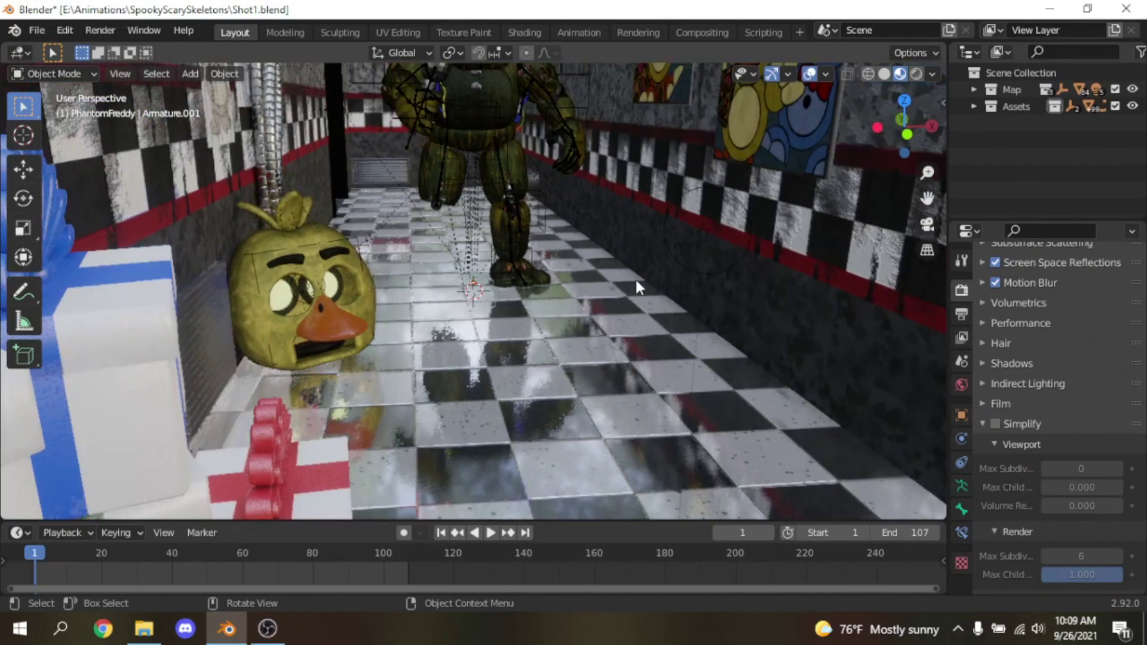
pyautogui.scroll(6, 848, 160)
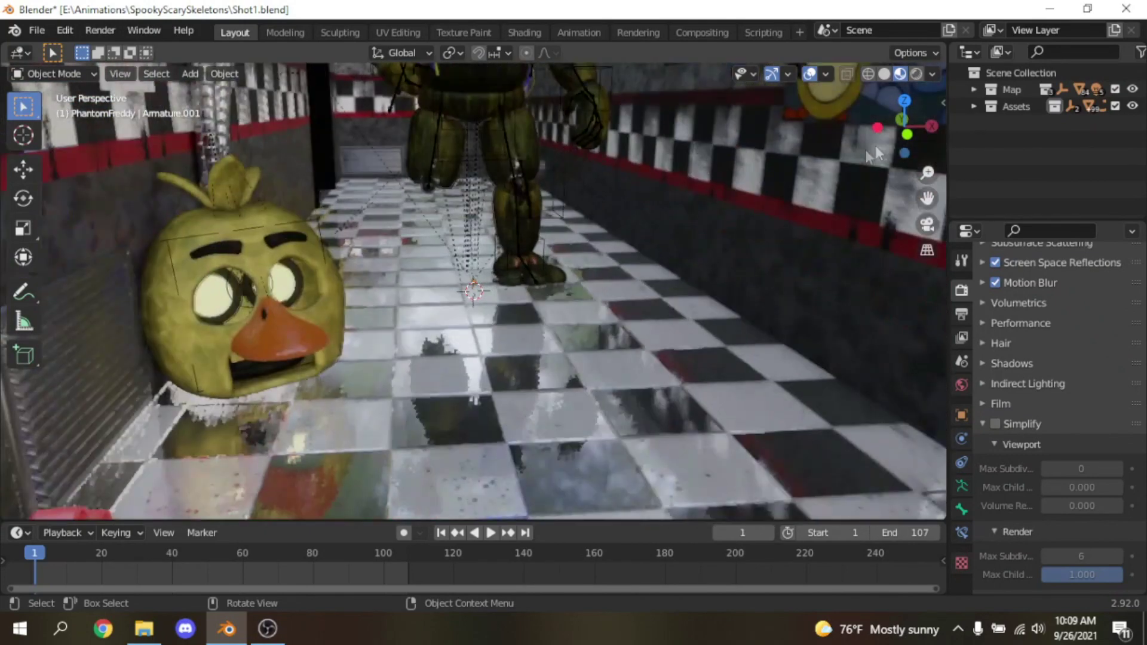
pyautogui.moveTo(894, 132); pyautogui.dragTo(750, 228)
pyautogui.scroll(-9, 751, 227)
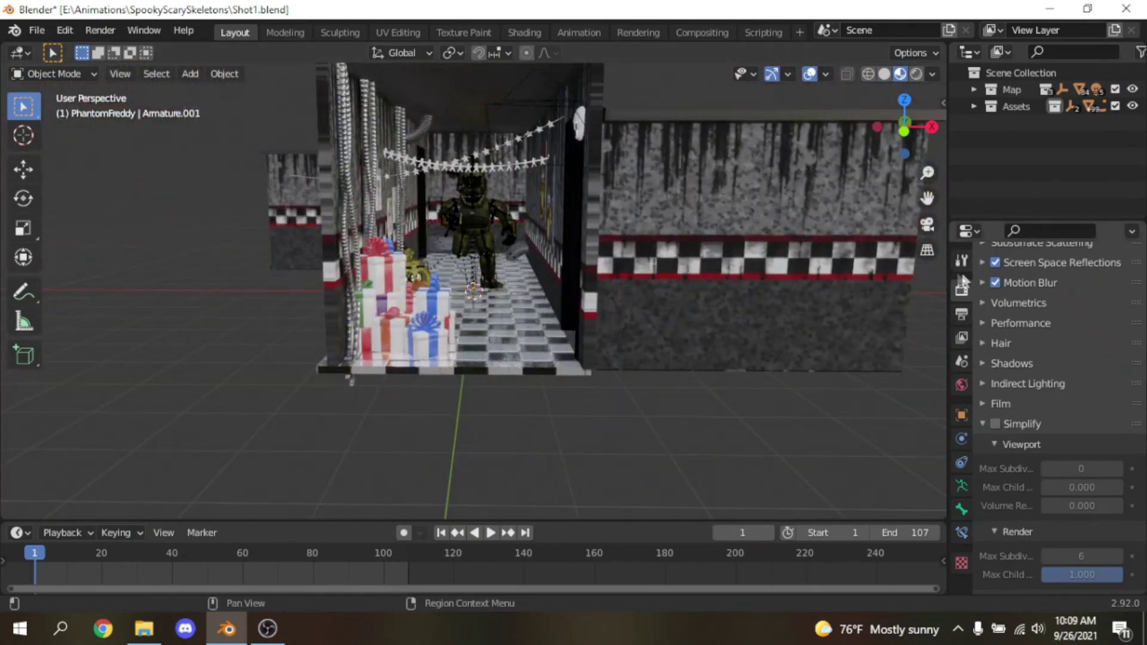
# Step: Turn Screen Space Reflections off again in the render settings
pyautogui.scroll(4, 773, 342)
pyautogui.scroll(4, 1022, 372)
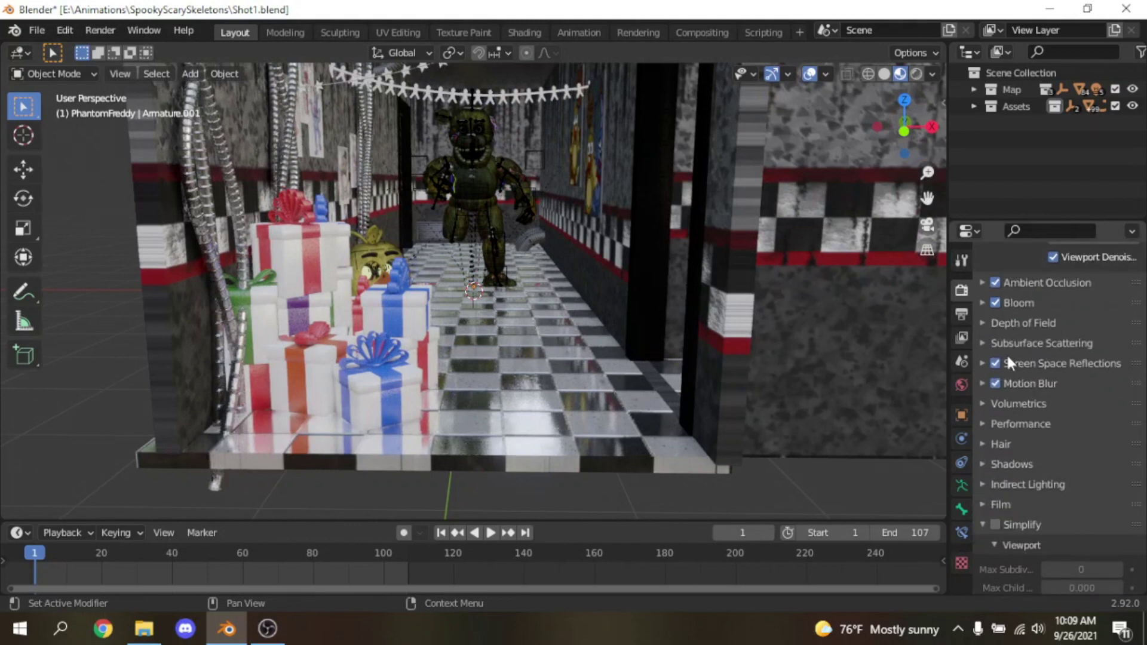
pyautogui.click(994, 362)
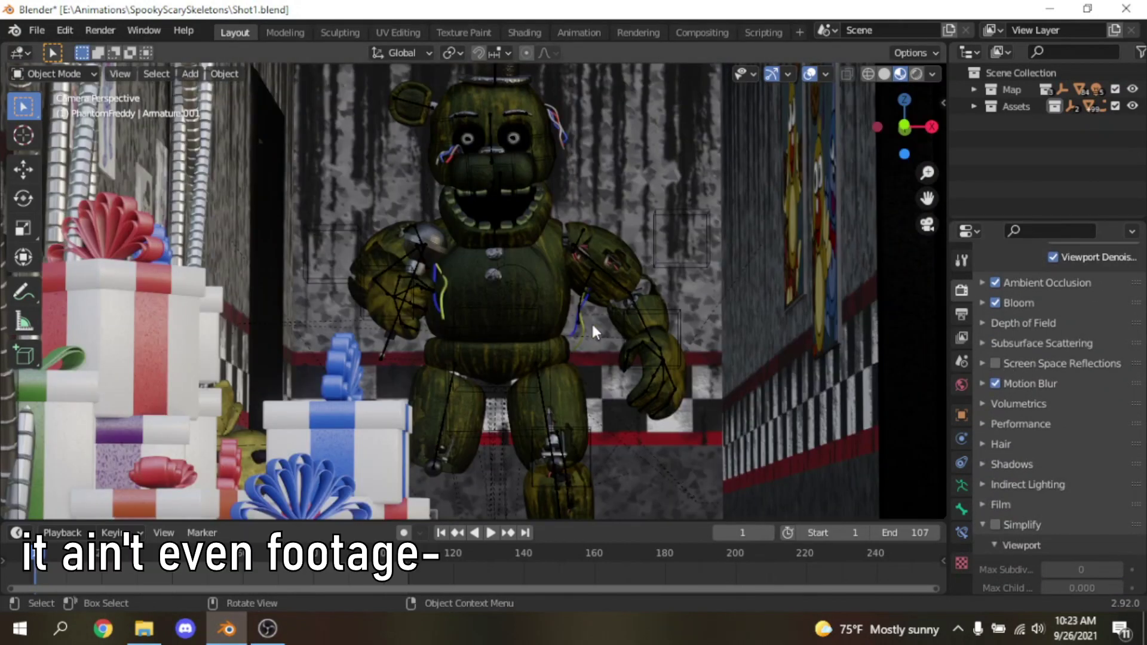
# Step: Preview the shot with rendered shading and darken the world background color to black
pyautogui.click(916, 74)
pyautogui.scroll(-3, 666, 193)
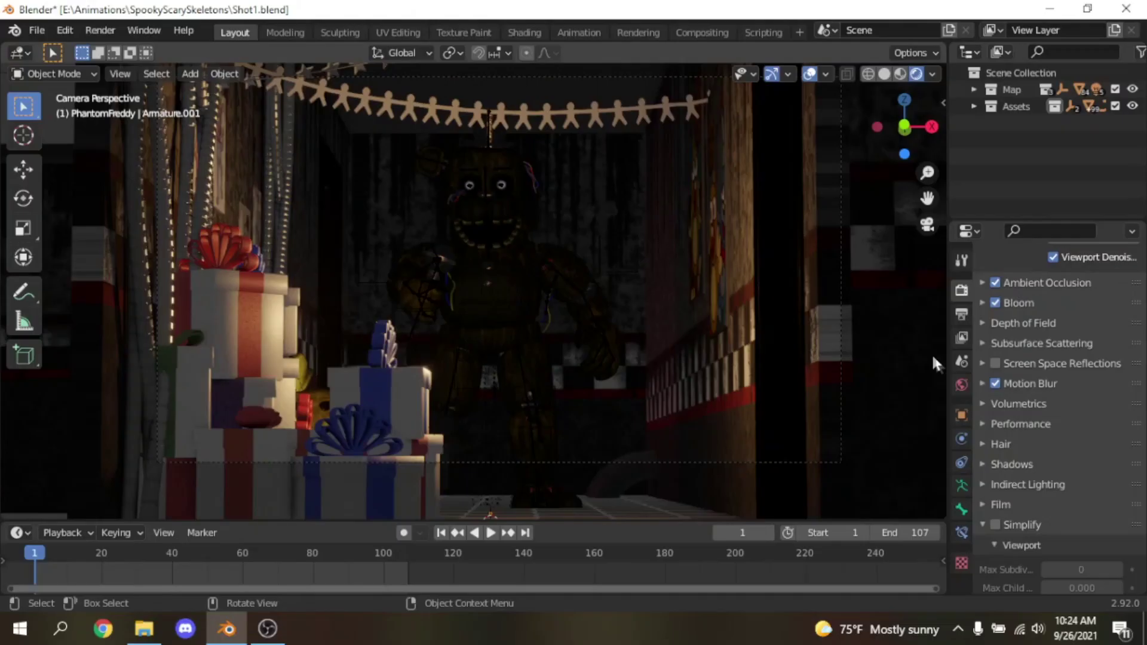
pyautogui.click(961, 384)
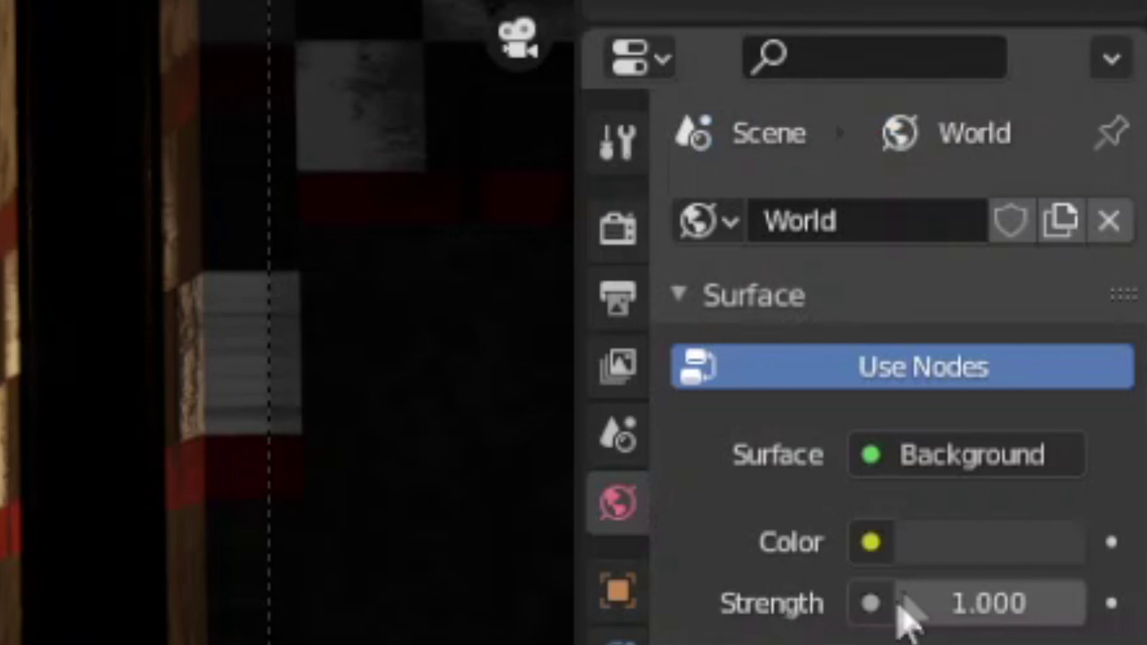
pyautogui.click(1090, 399)
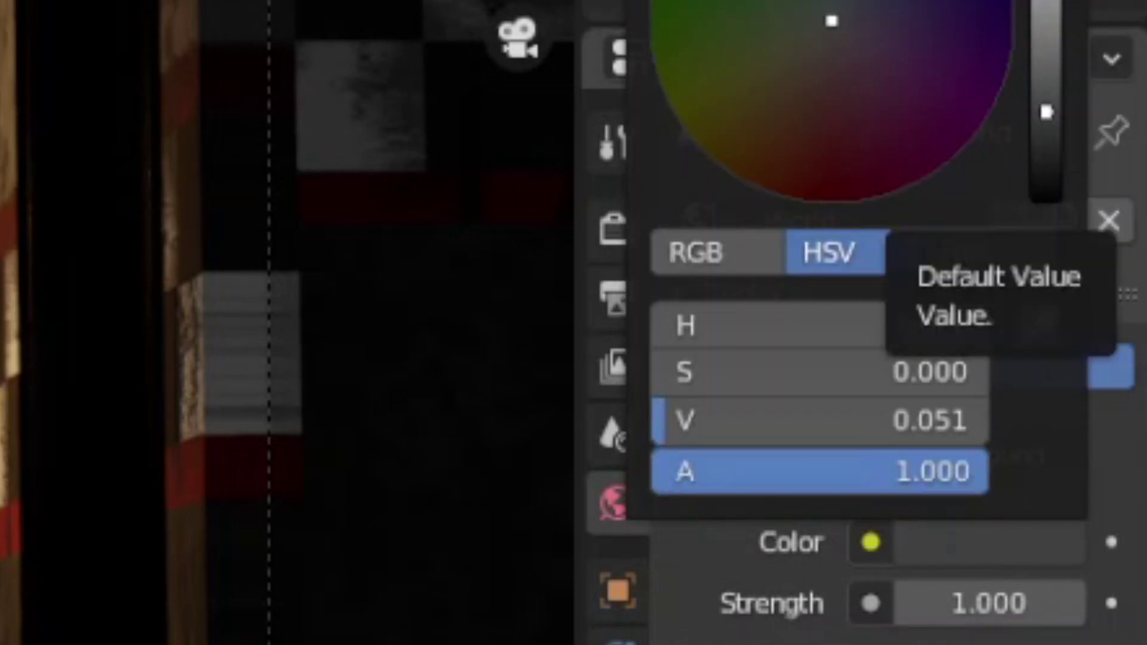
pyautogui.moveTo(1061, 141); pyautogui.dragTo(1047, 199)
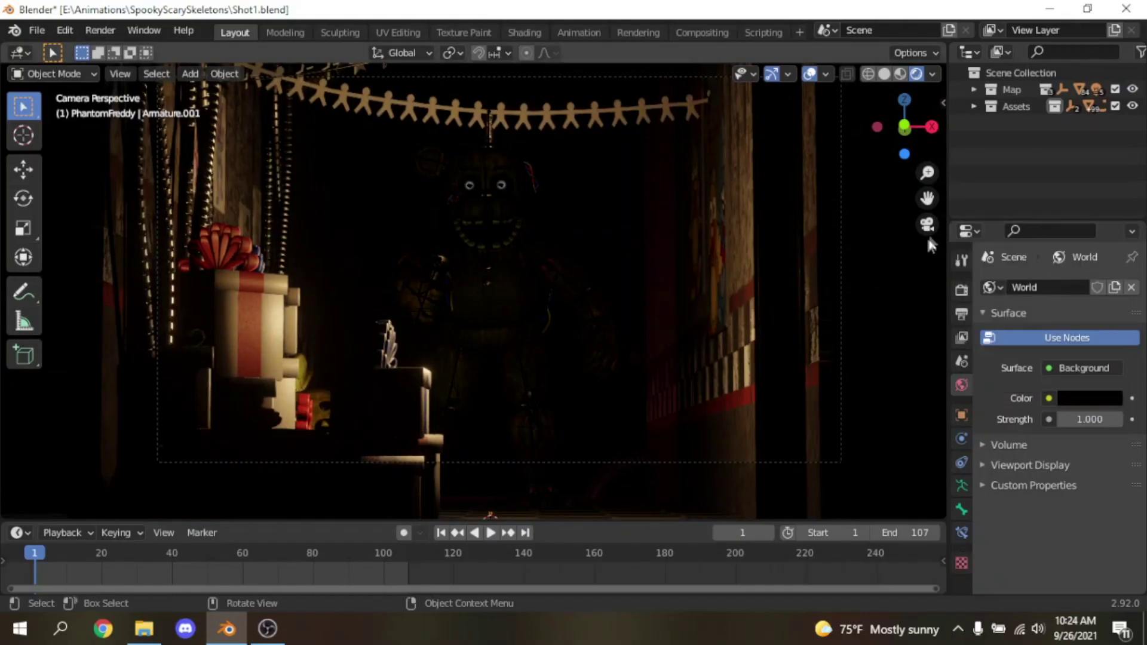
# Step: Find the two point lights in the hallway and the side corridor from outside the camera and delete both
pyautogui.click(927, 225)
pyautogui.scroll(-3, 624, 261)
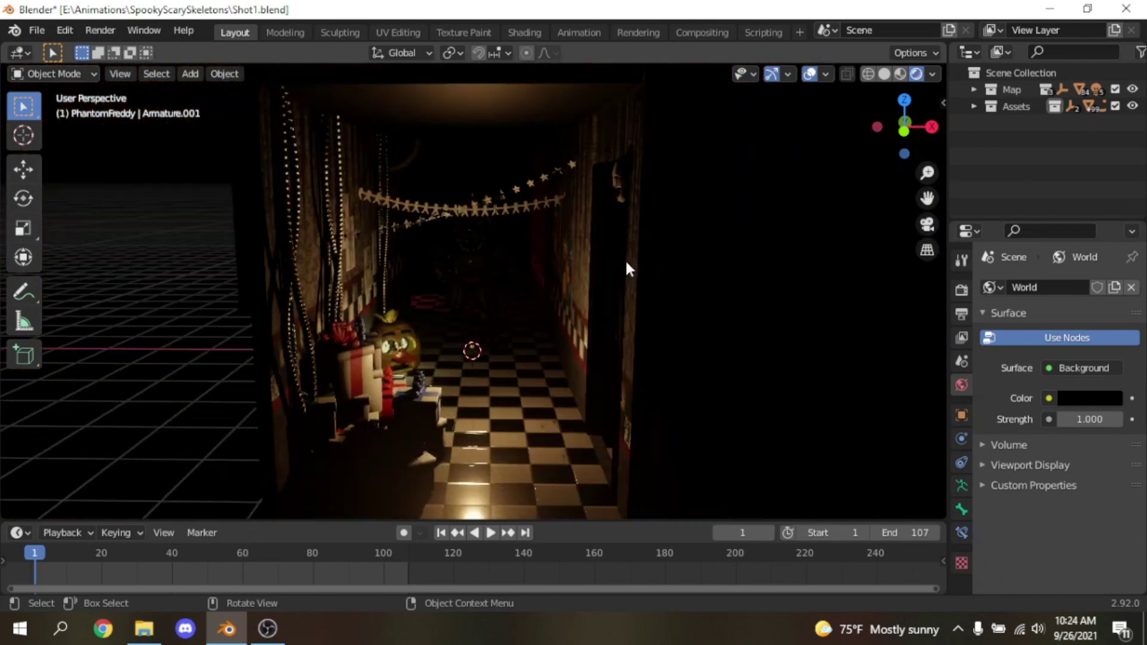
pyautogui.scroll(2, 625, 259)
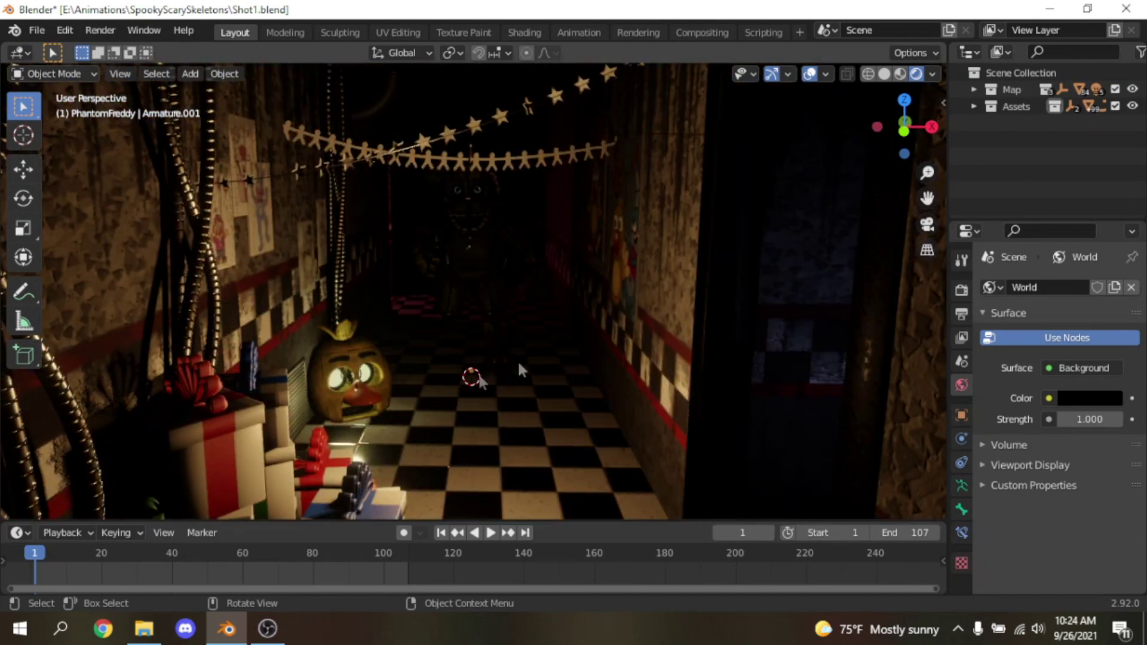
pyautogui.click(884, 74)
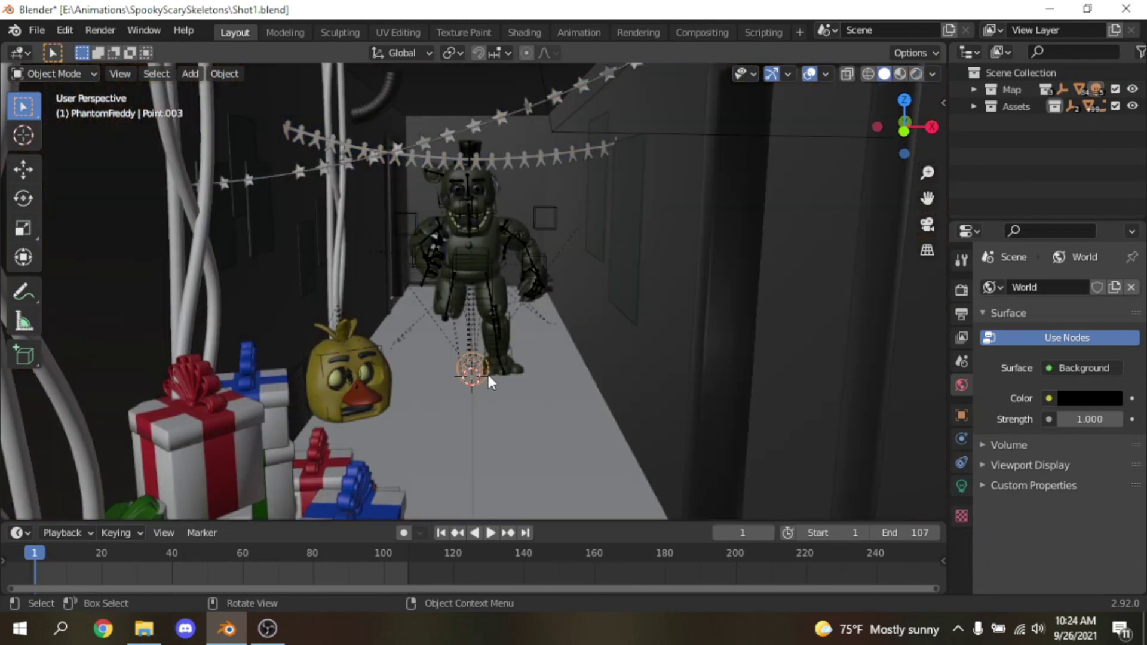
pyautogui.hotkey('shift', '`')
pyautogui.press('w')
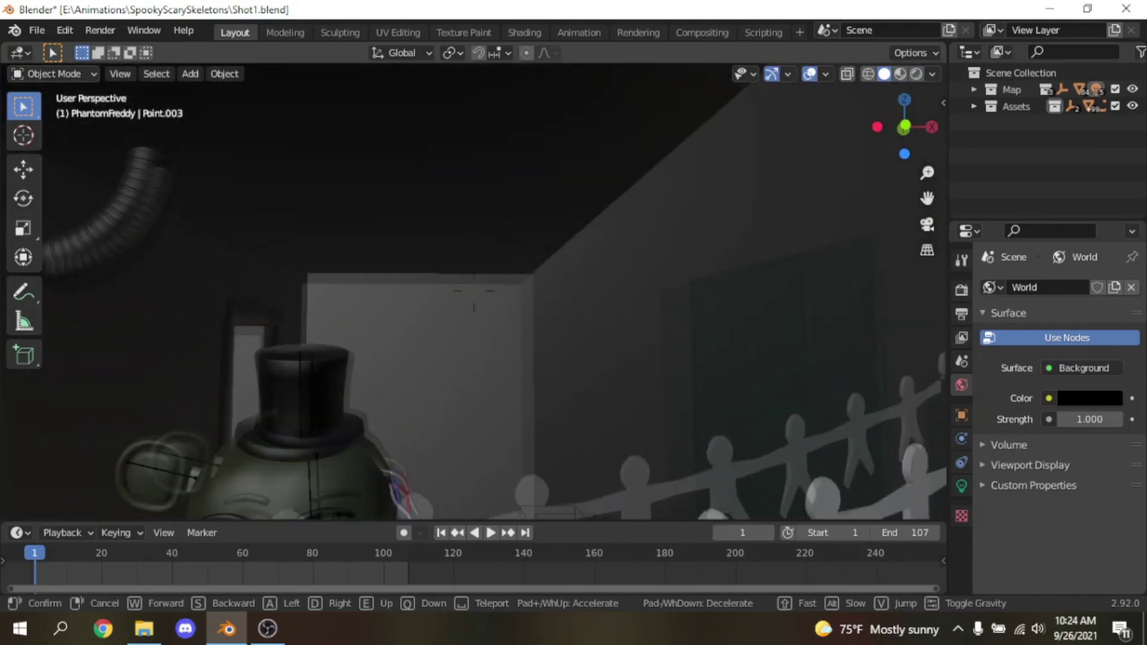
pyautogui.press('w')
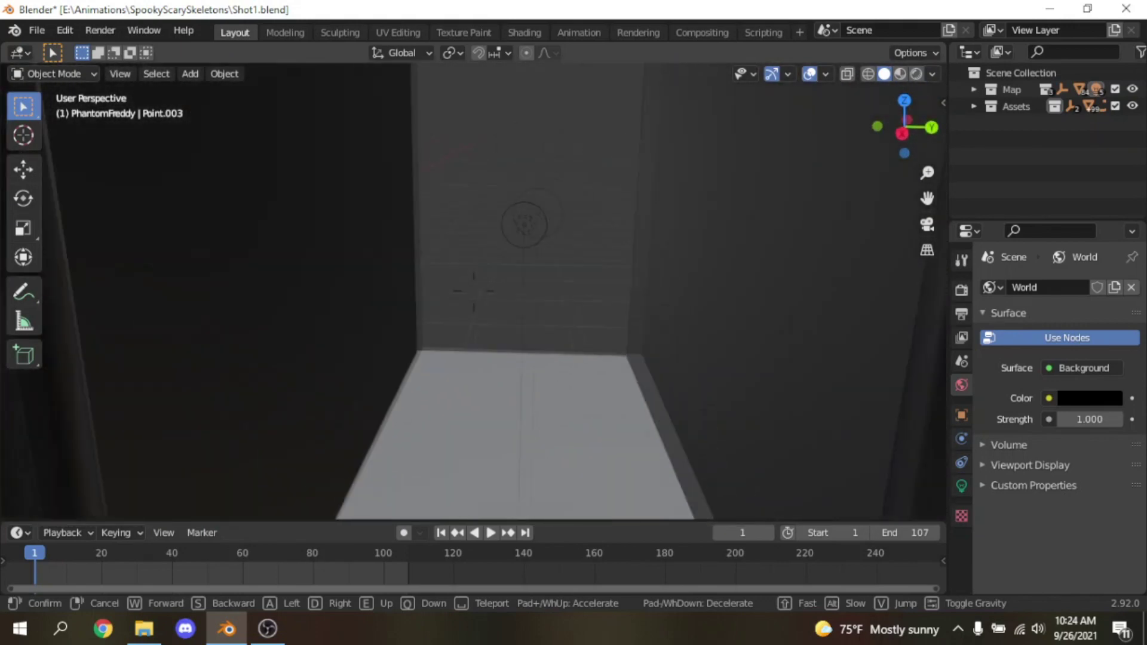
pyautogui.press('s')
pyautogui.press('w')
pyautogui.click(473, 291)
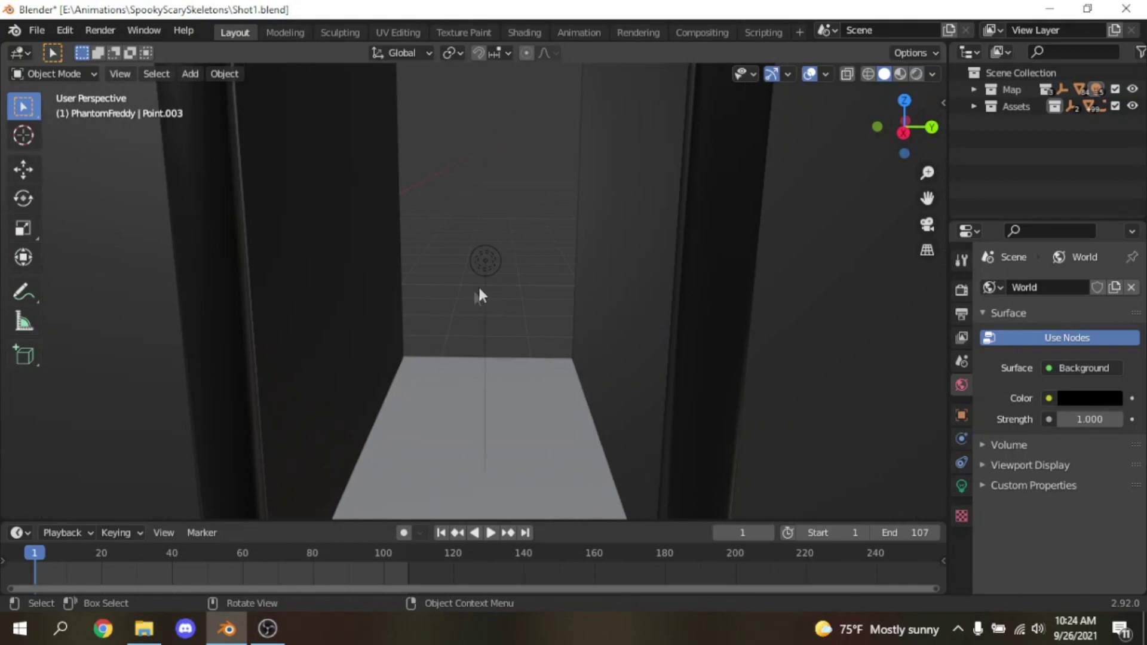
pyautogui.hotkey('shift', '`')
pyautogui.press('w')
pyautogui.press('w')
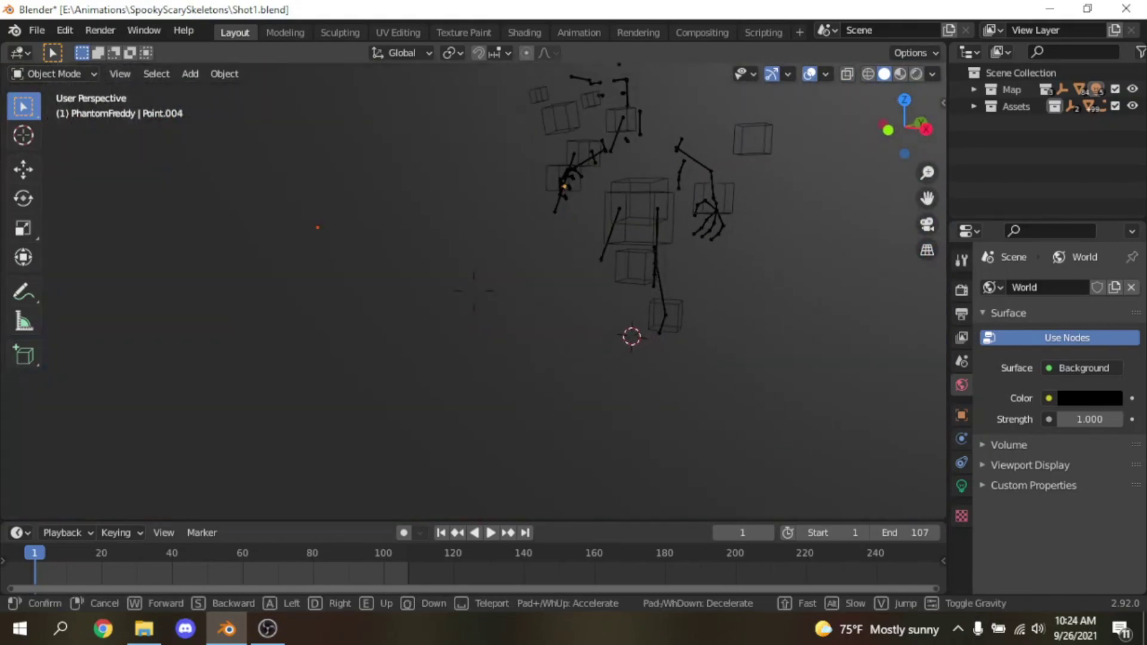
pyautogui.press('a')
pyautogui.click(475, 291)
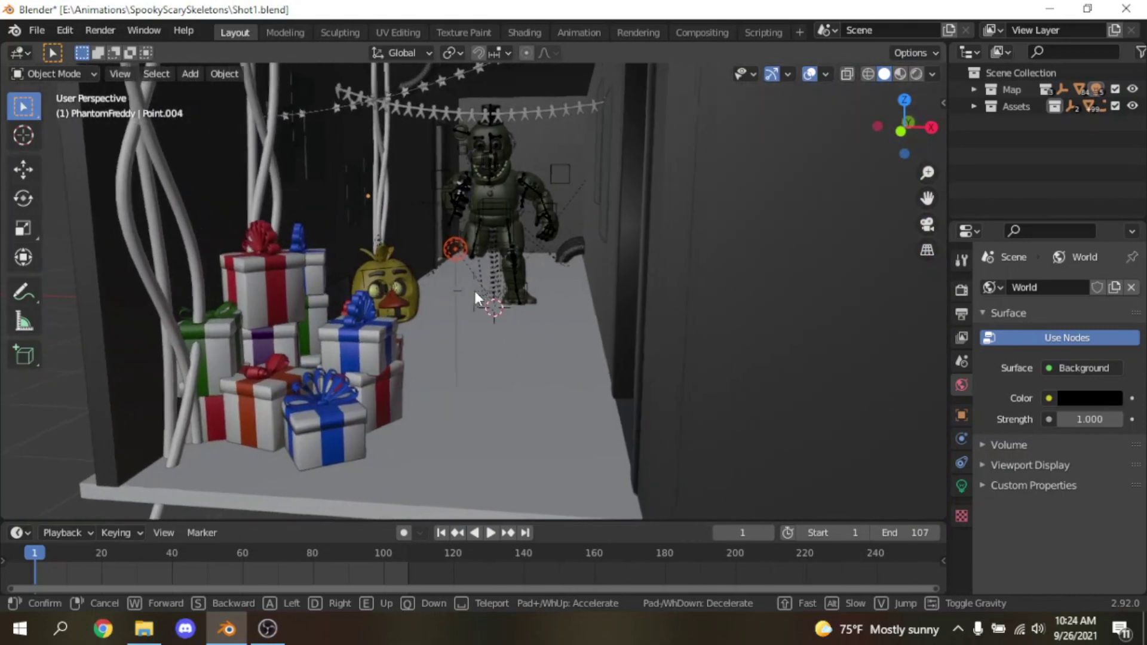
pyautogui.press('Delete')
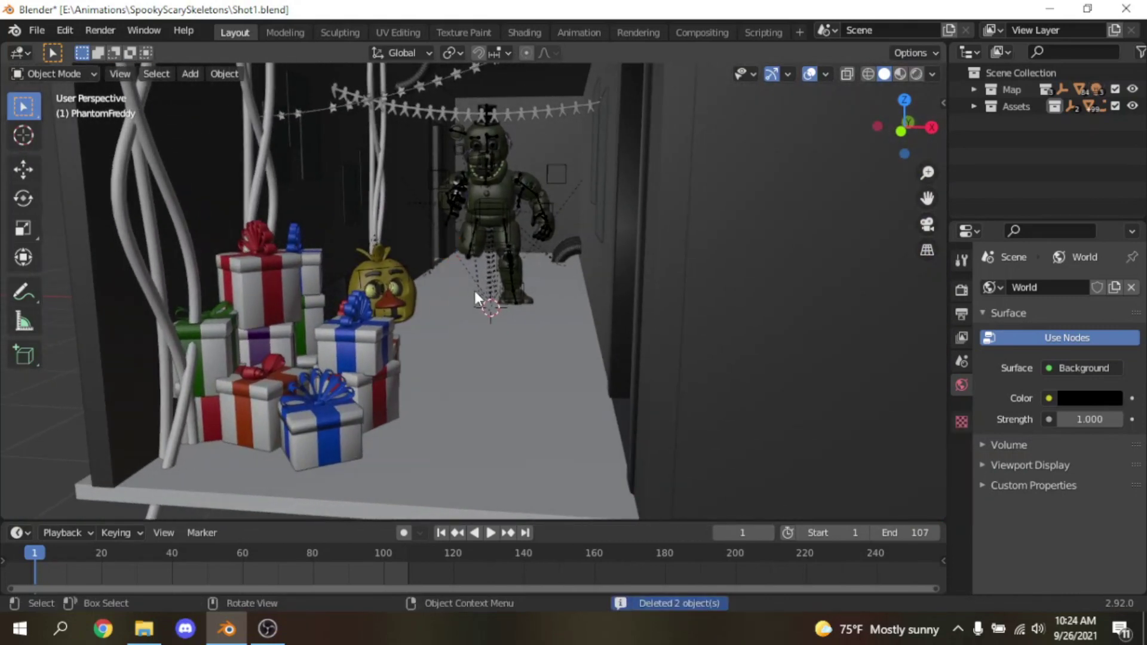
# Step: Check the hallway in rendered shading, and return to the camera view in solid shading
pyautogui.click(918, 72)
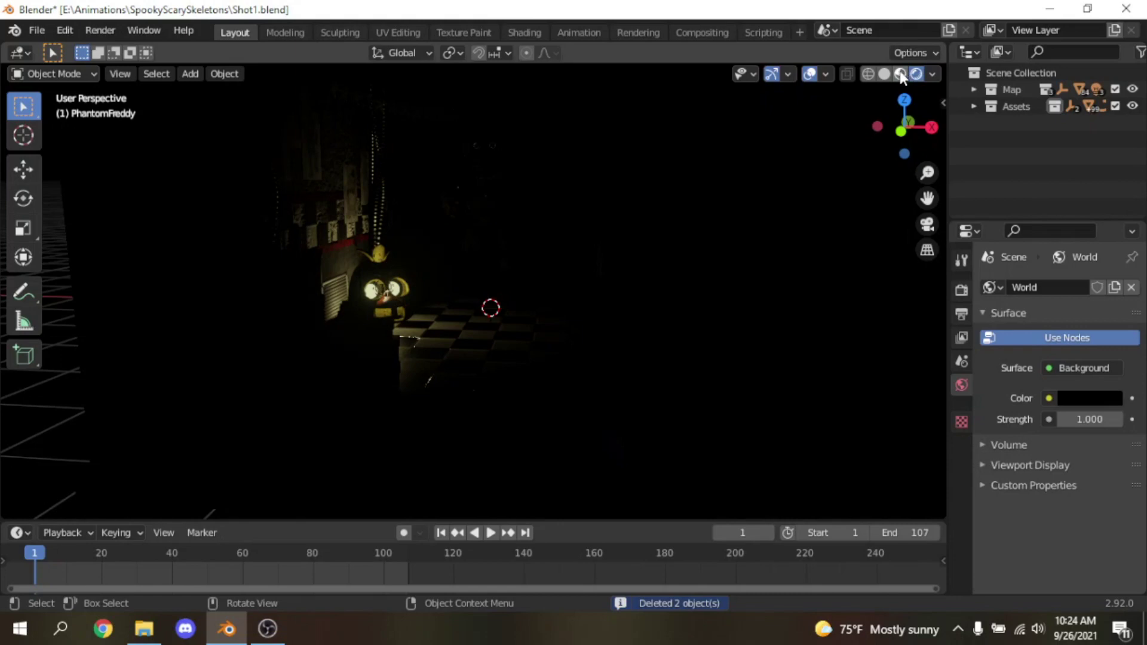
pyautogui.click(901, 74)
pyautogui.click(883, 74)
pyautogui.hotkey('shift', '`')
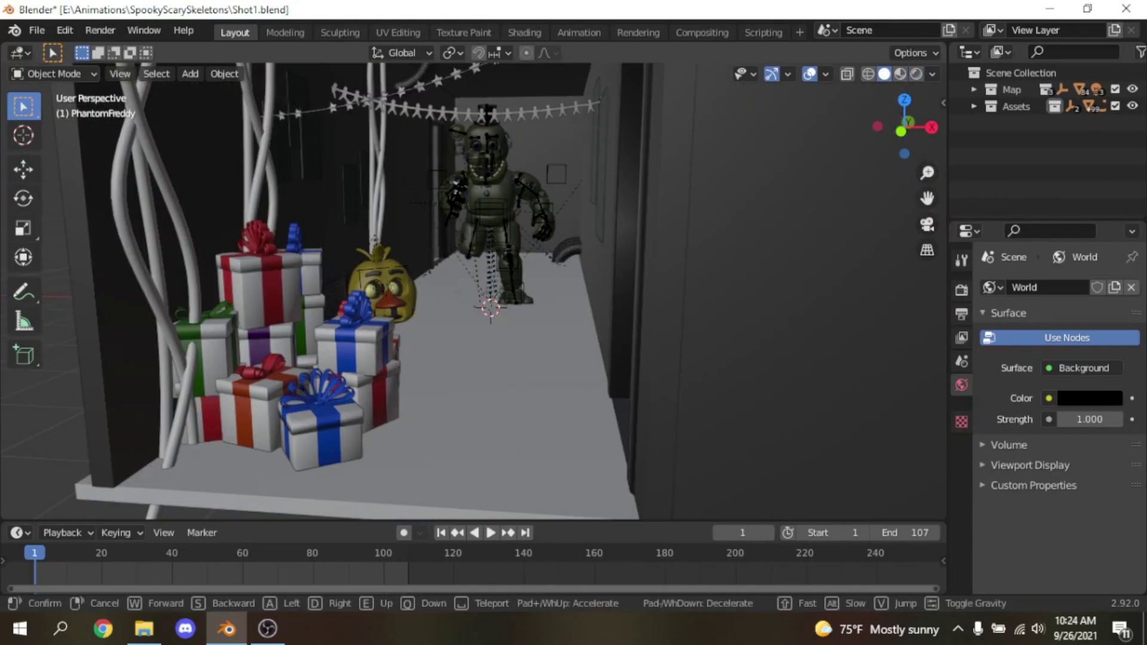
pyautogui.press('w')
pyautogui.click(578, 281)
pyautogui.click(926, 224)
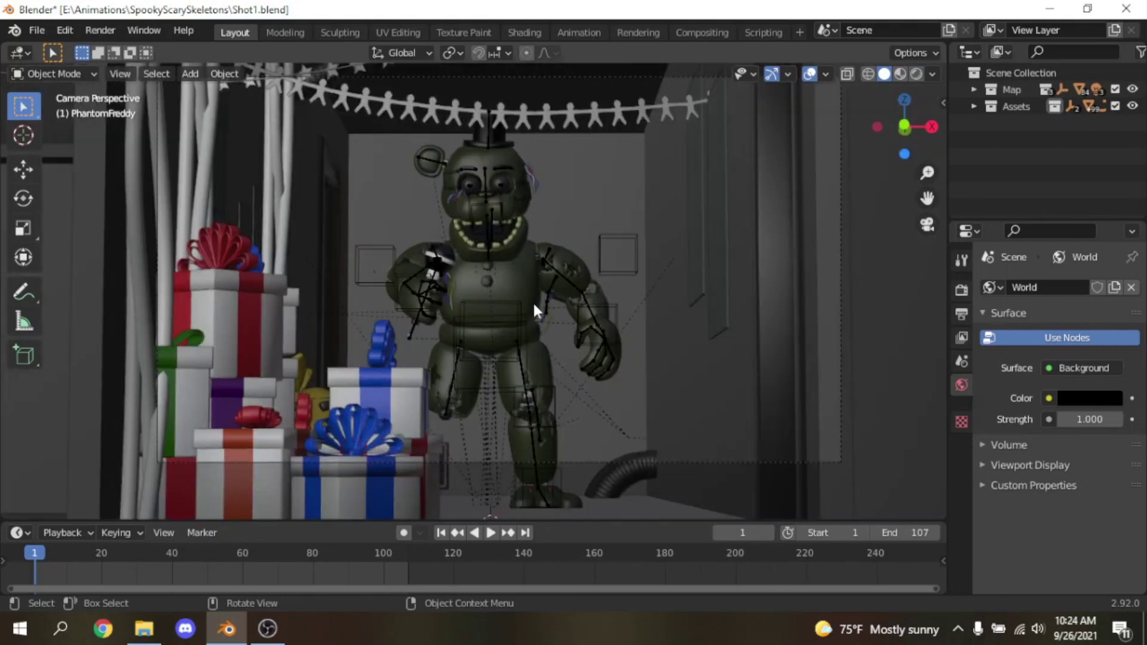
pyautogui.hotkey('shift', 'a')
pyautogui.moveTo(528, 302)
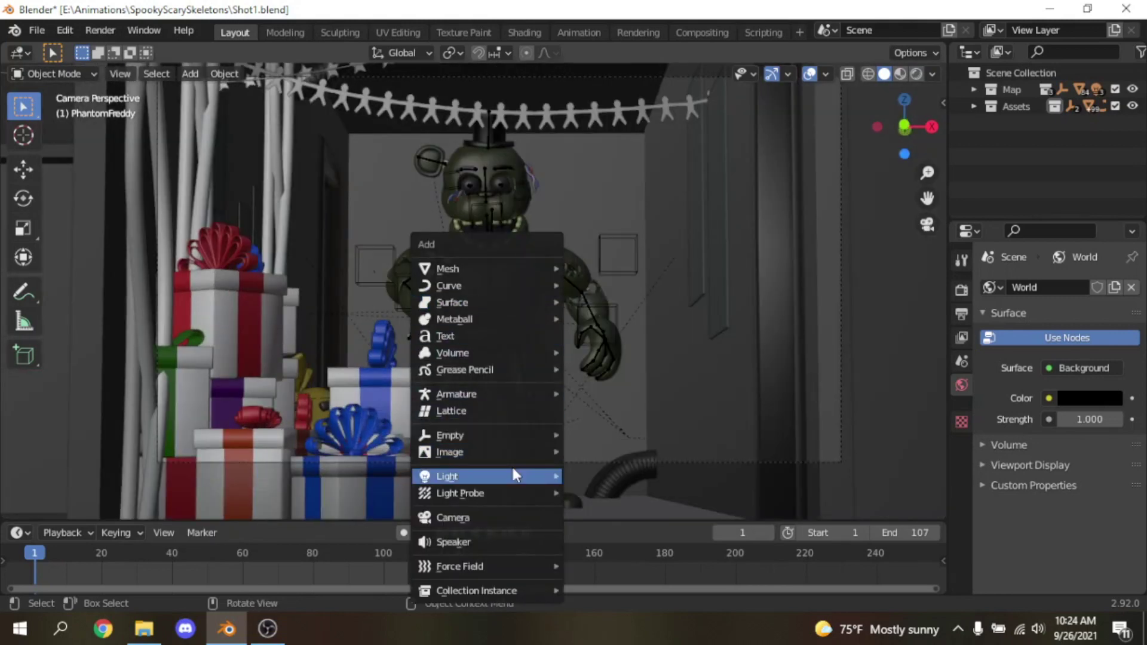
pyautogui.moveTo(512, 475)
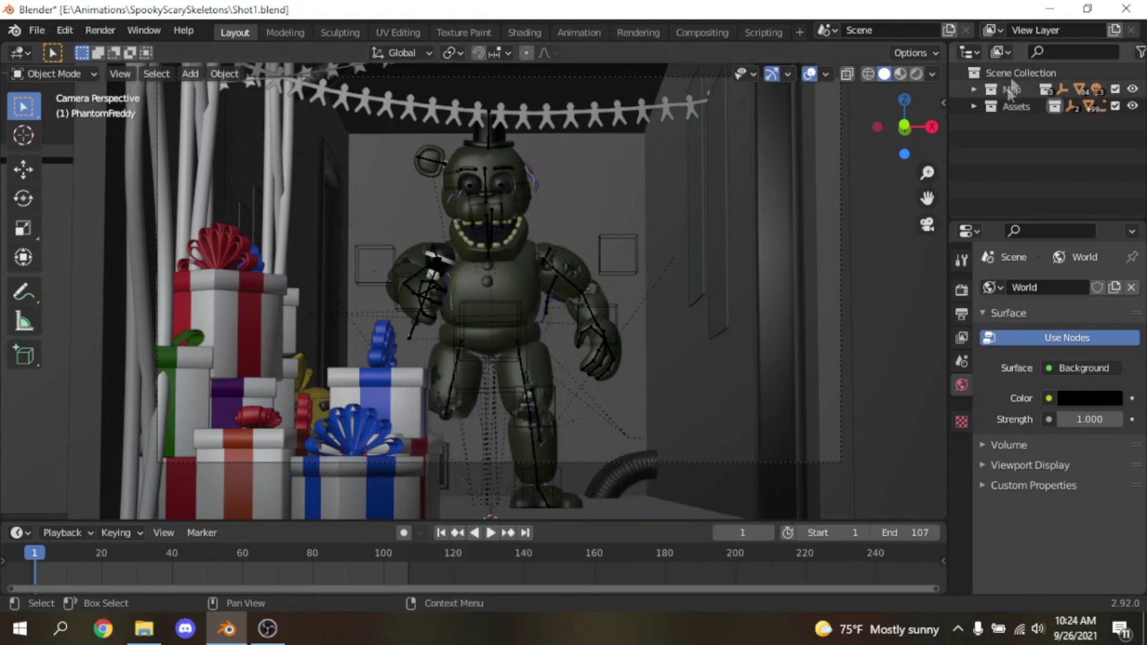
# Step: Create a new collection in the Scene Collection and name it Lighting
pyautogui.rightClick(1009, 74)
pyautogui.click(1009, 76)
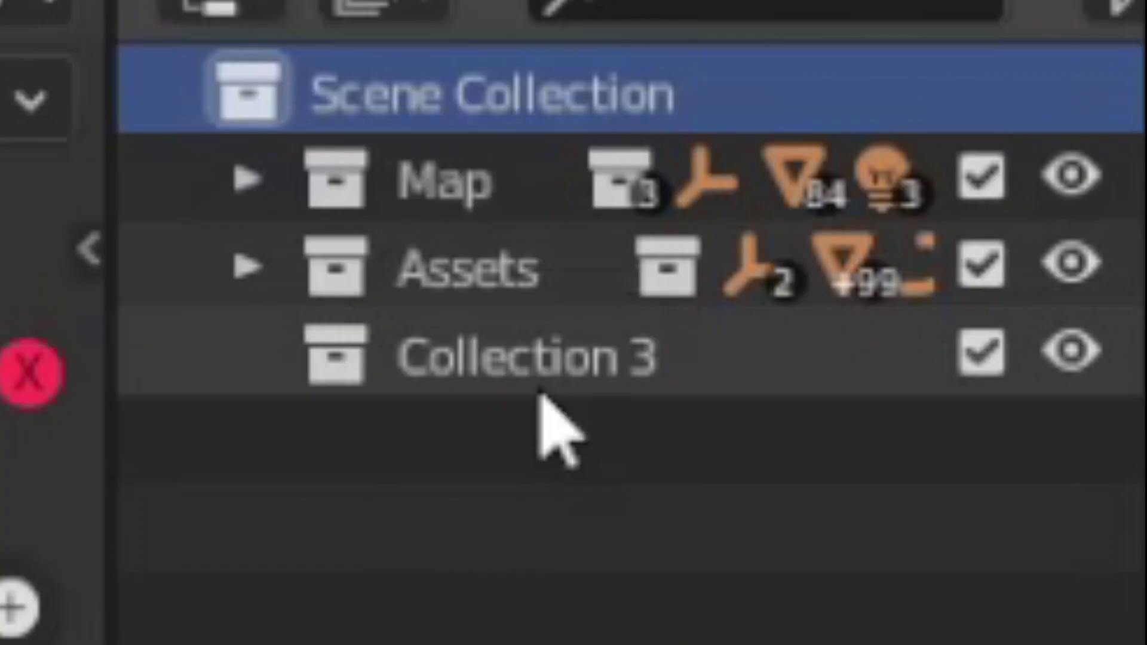
pyautogui.doubleClick(535, 385)
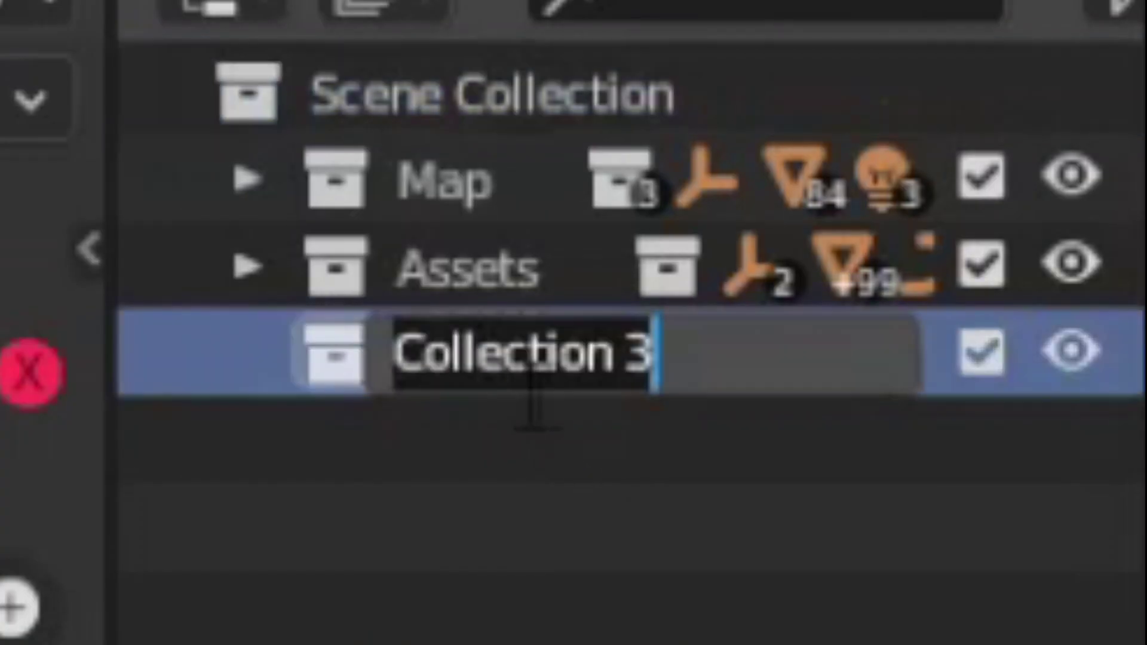
pyautogui.write('Lighting')
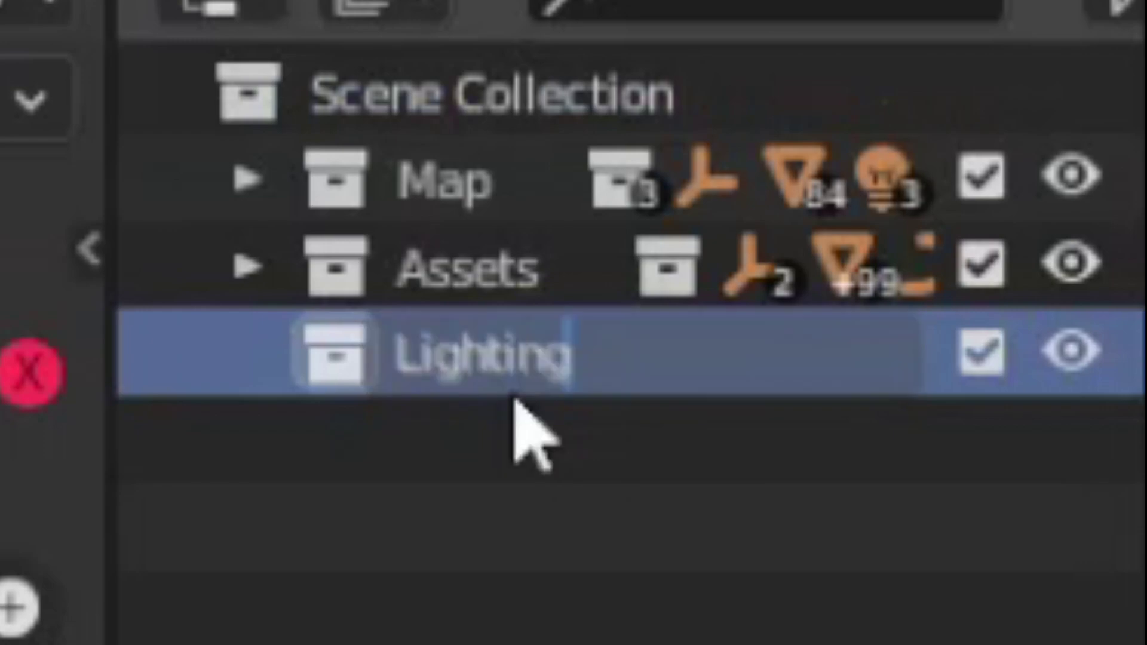
pyautogui.press('Return')
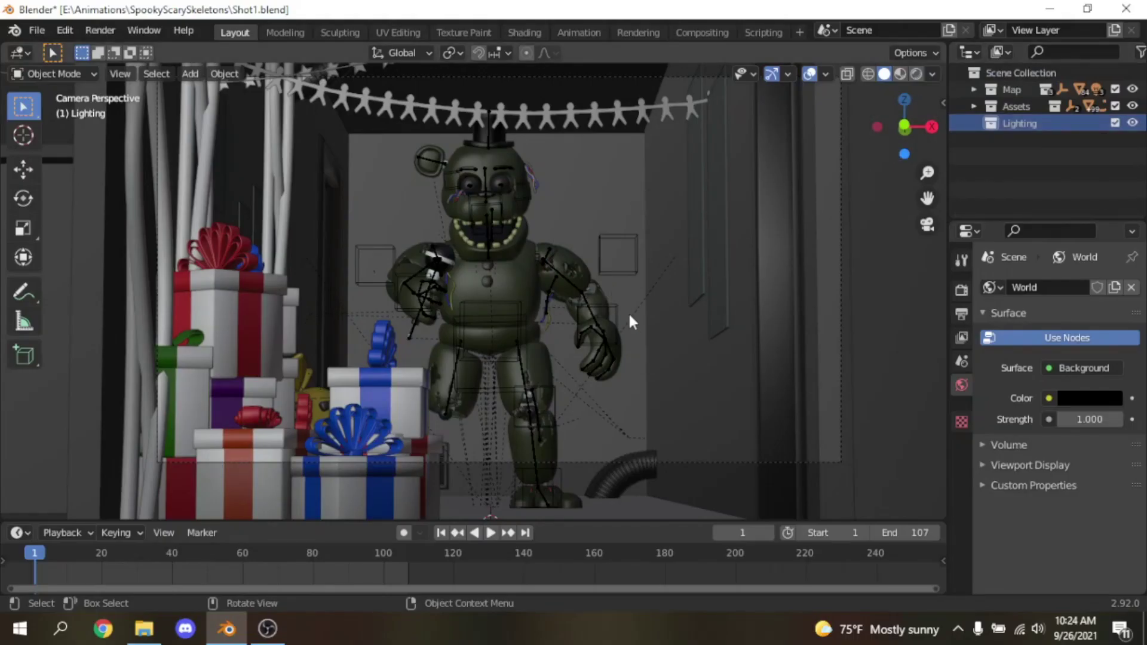
# Step: Add a point light to the Lighting collection
pyautogui.hotkey('shift', 'a')
pyautogui.moveTo(596, 465)
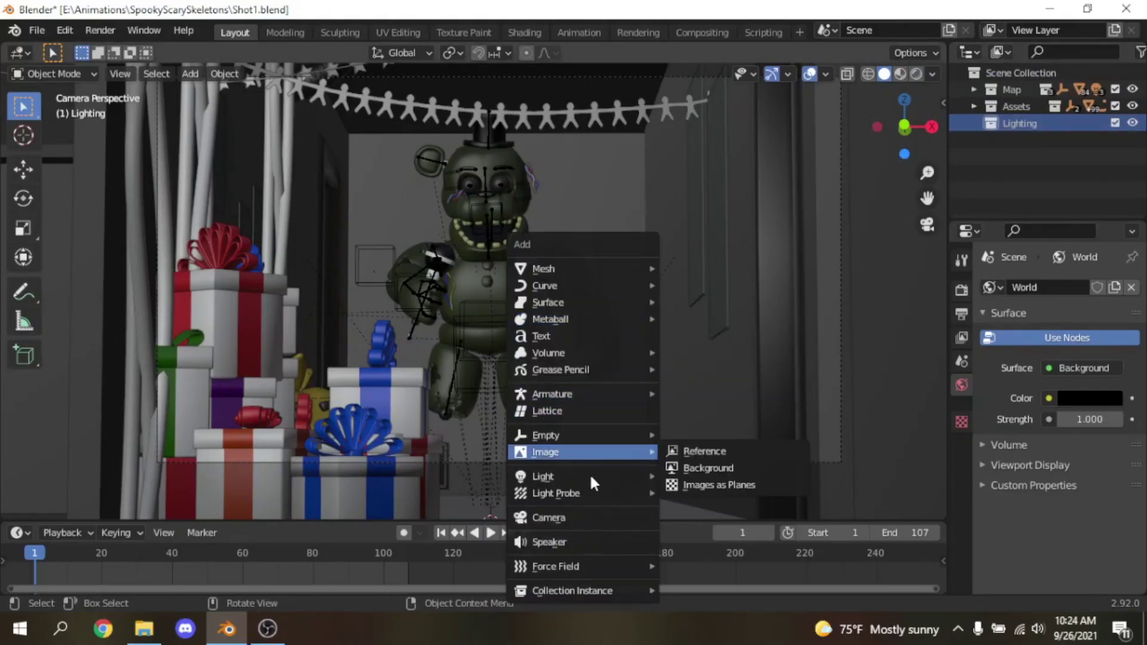
pyautogui.moveTo(565, 475)
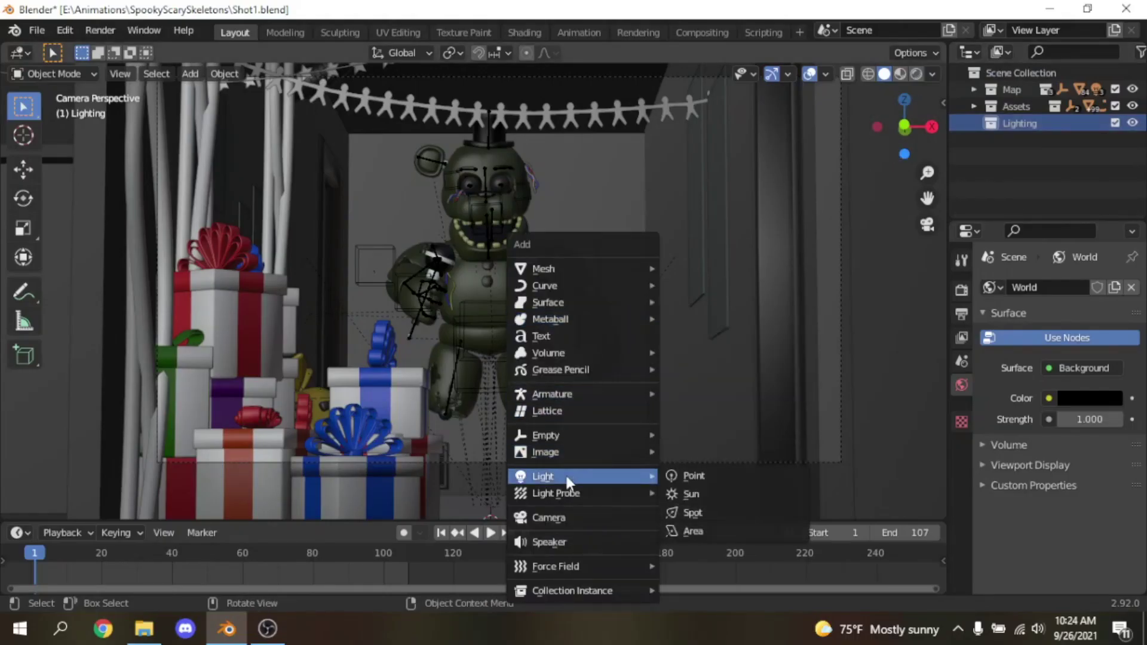
pyautogui.click(710, 477)
pyautogui.scroll(-2, 577, 387)
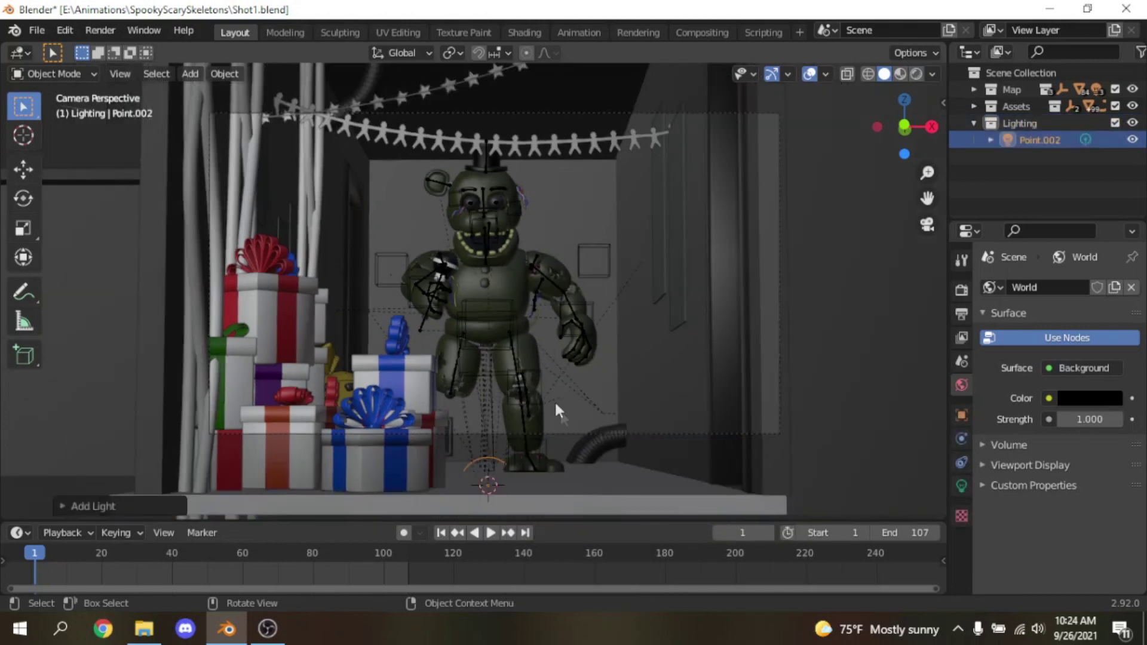
# Step: In rendered shading, move the new point light up beside Phantom Freddy's head and toward the camera along the global Y axis
pyautogui.click(917, 73)
pyautogui.press('g')
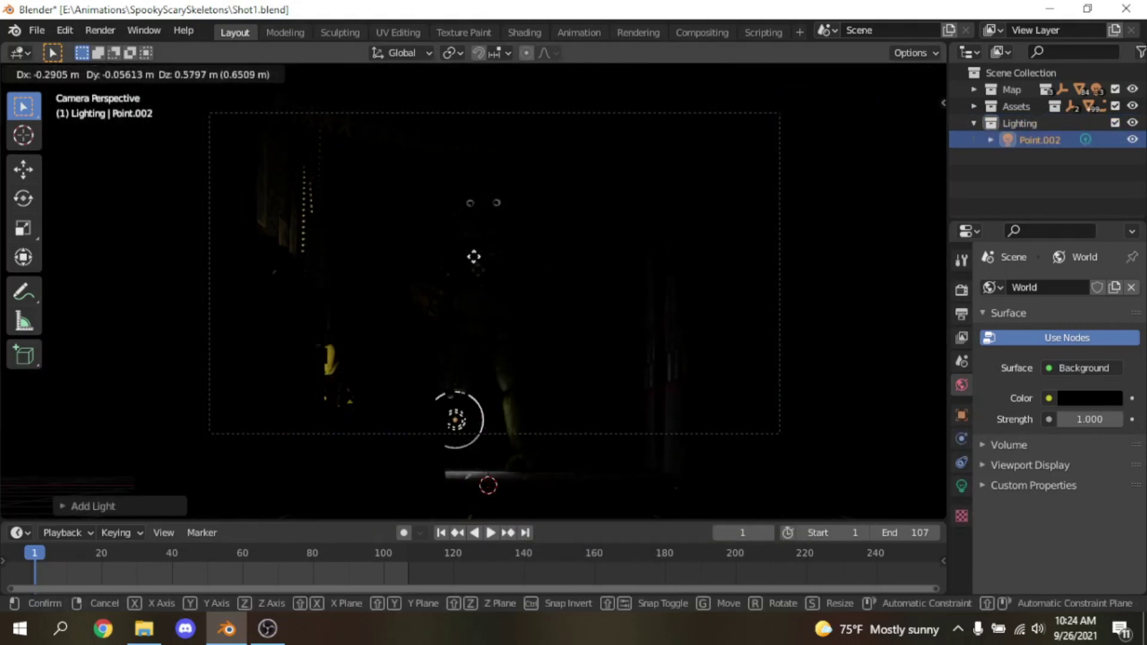
pyautogui.click(446, 103)
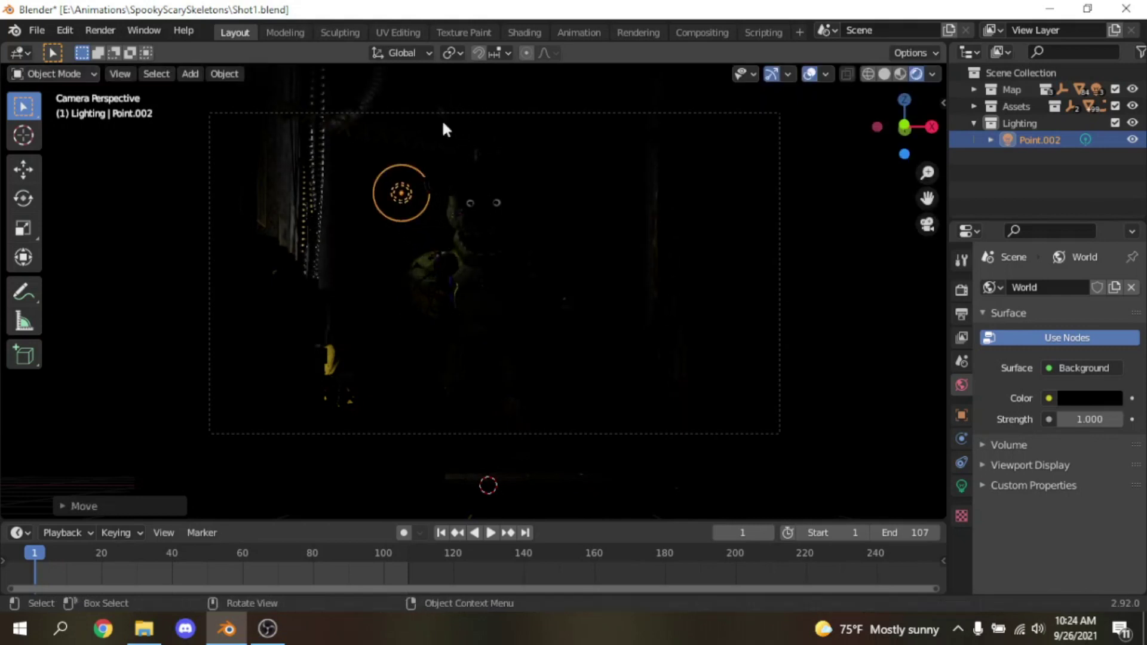
pyautogui.press('g')
pyautogui.press('y')
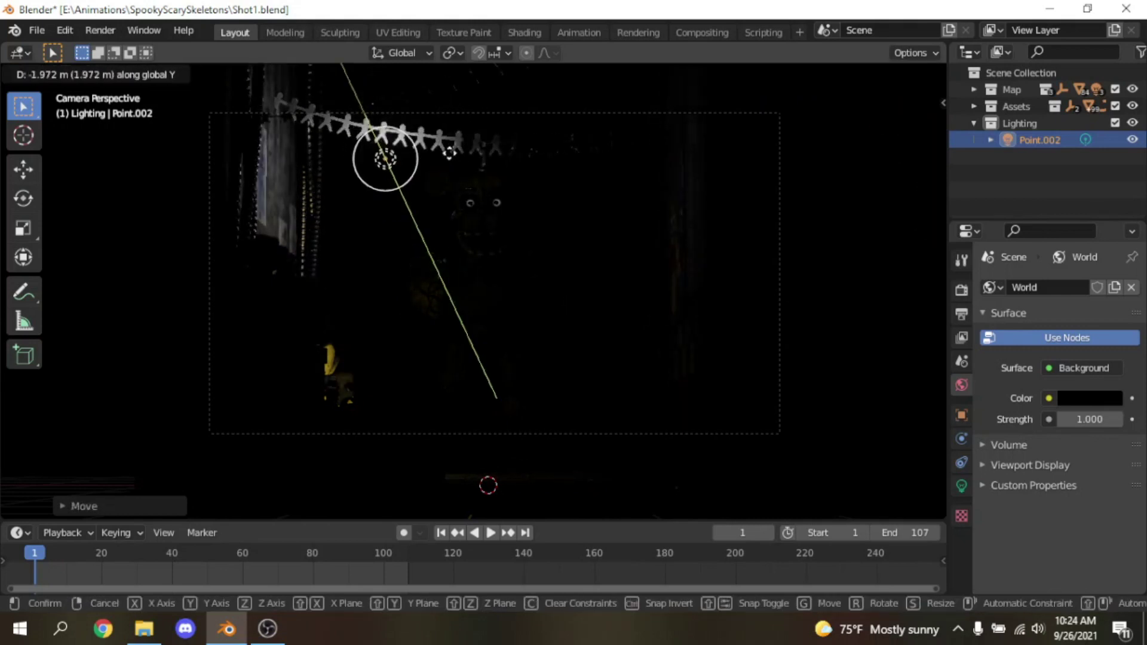
pyautogui.click(451, 165)
pyautogui.press('g')
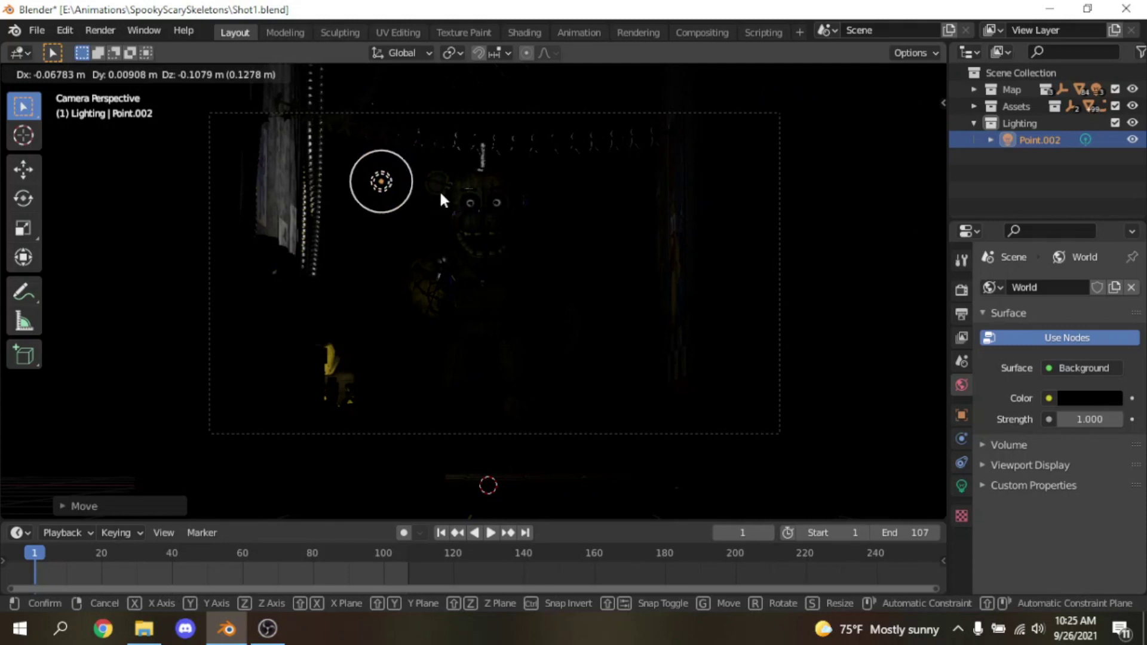
pyautogui.click(440, 197)
# Step: Give the point light a dark yellow-green color with hue 0.243 and saturation 0.689, and set its power to about 301.7 W
pyautogui.click(961, 485)
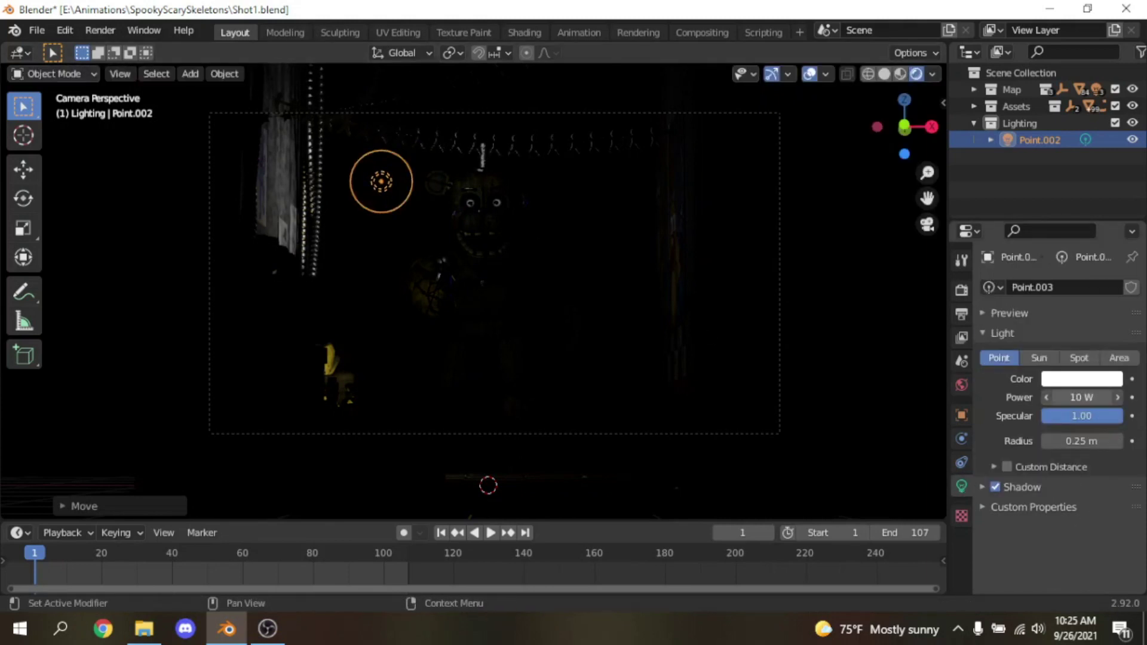
pyautogui.moveTo(1081, 397)
pyautogui.mouseDown()
pyautogui.moveTo(1134, 397)
pyautogui.moveTo(1099, 397)
pyautogui.mouseUp()
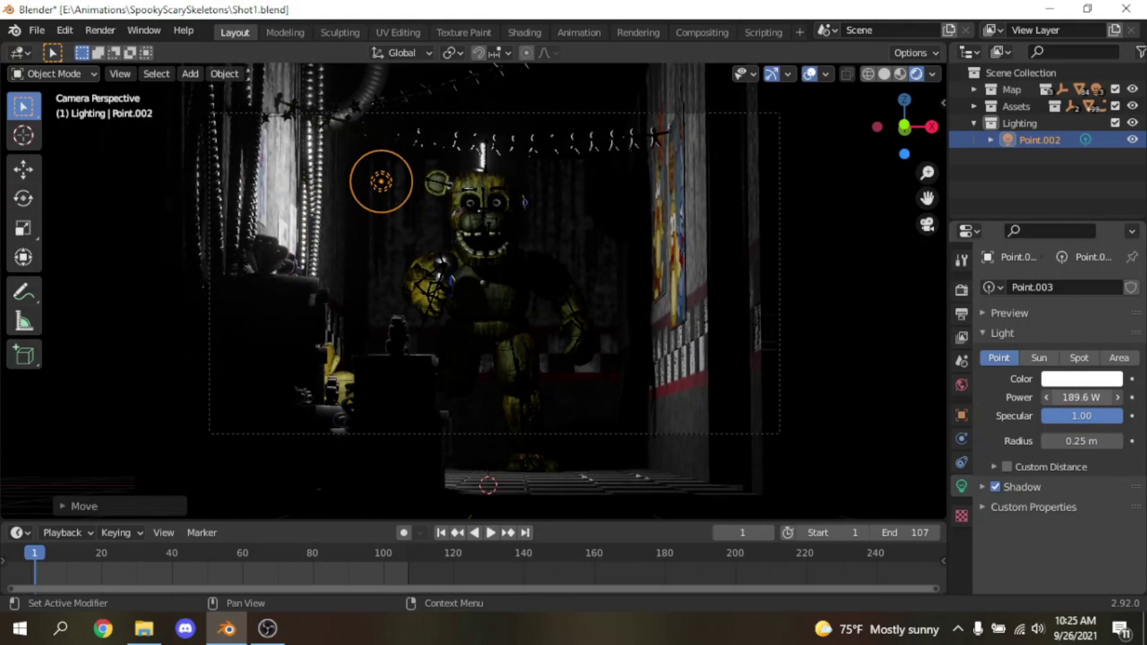
pyautogui.click(1081, 380)
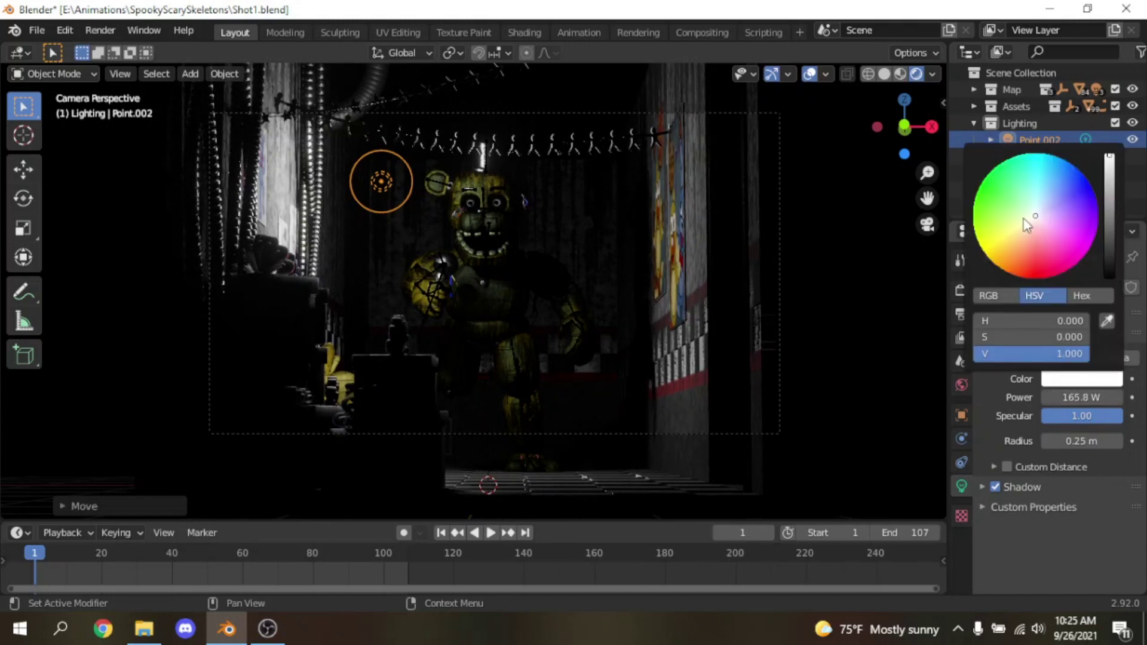
pyautogui.click(1011, 219)
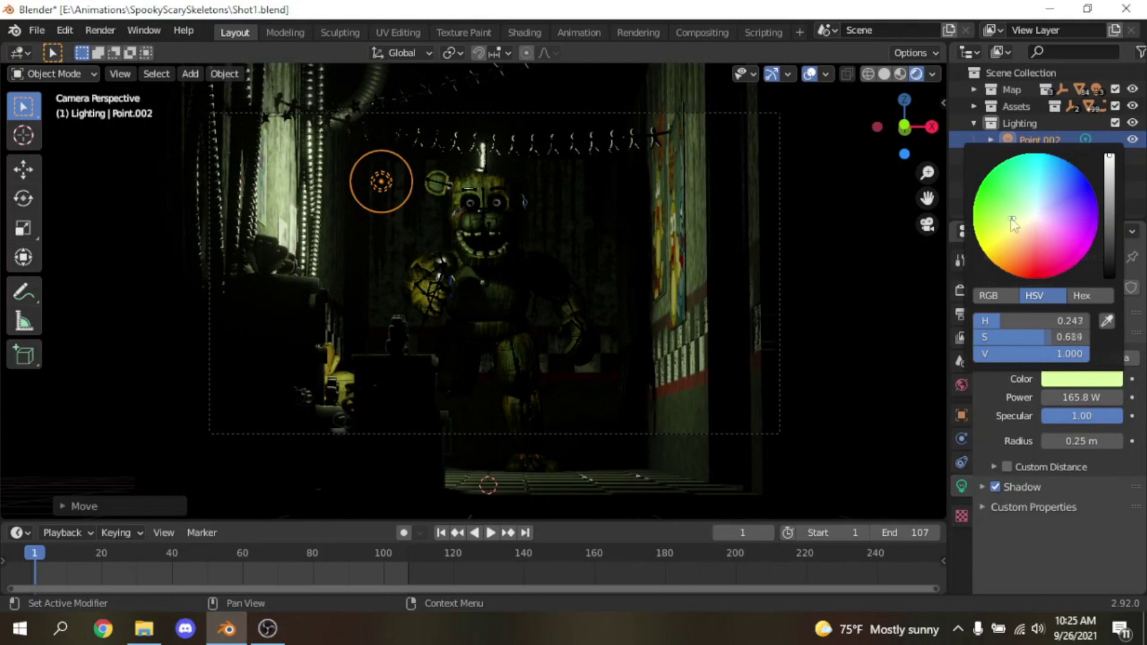
pyautogui.click(1110, 239)
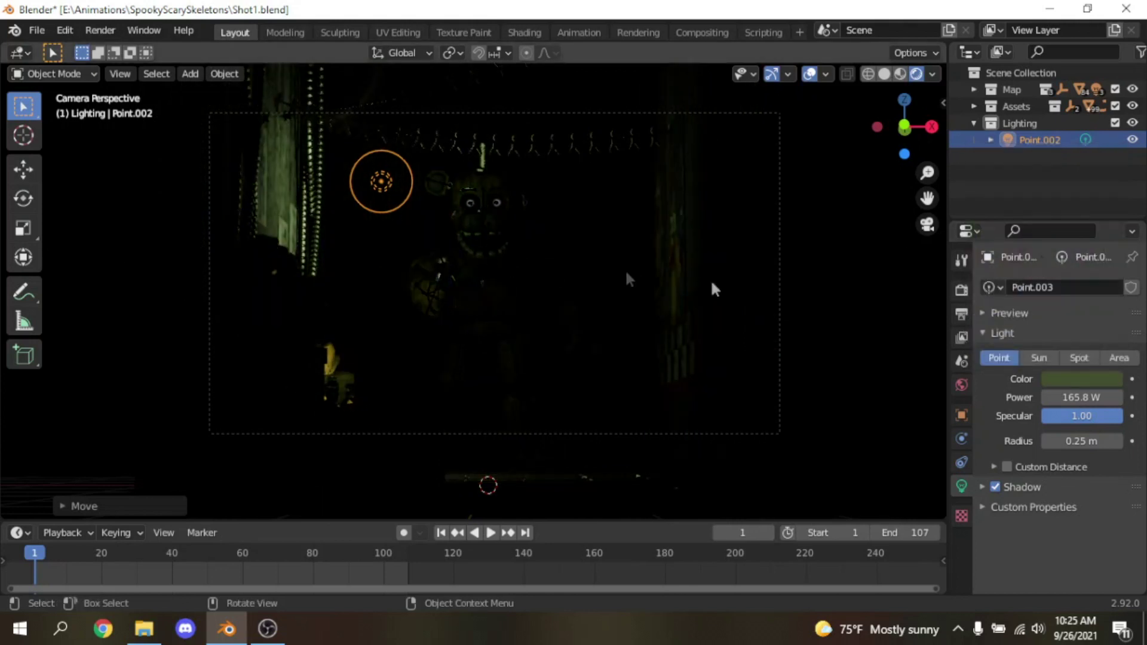
pyautogui.scroll(2, 715, 289)
pyautogui.click(1069, 379)
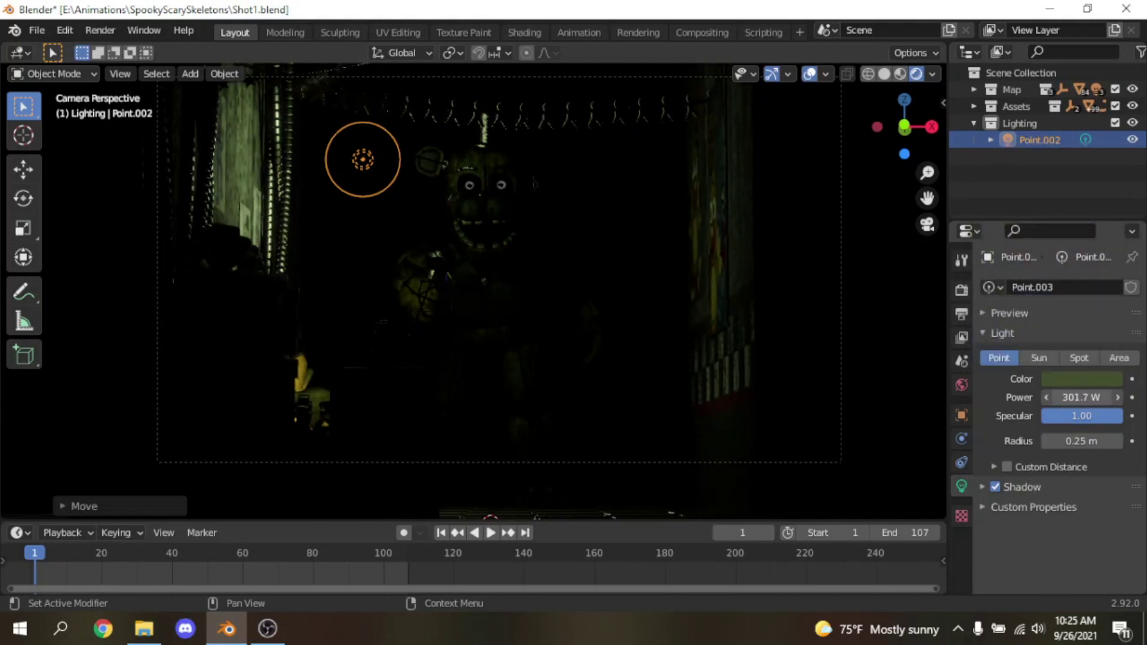
# Step: Move the point light away from Phantom Freddy toward the hanging cables and bring it nearer the camera along the global Y axis
pyautogui.press('g')
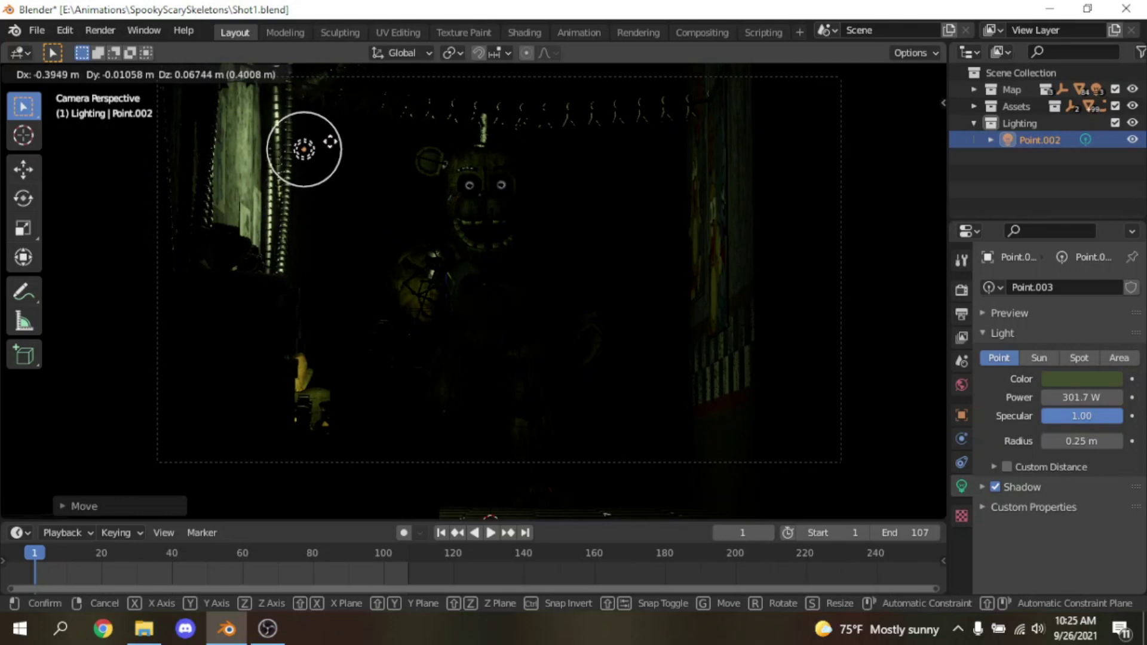
pyautogui.click(341, 142)
pyautogui.press('g')
pyautogui.press('y')
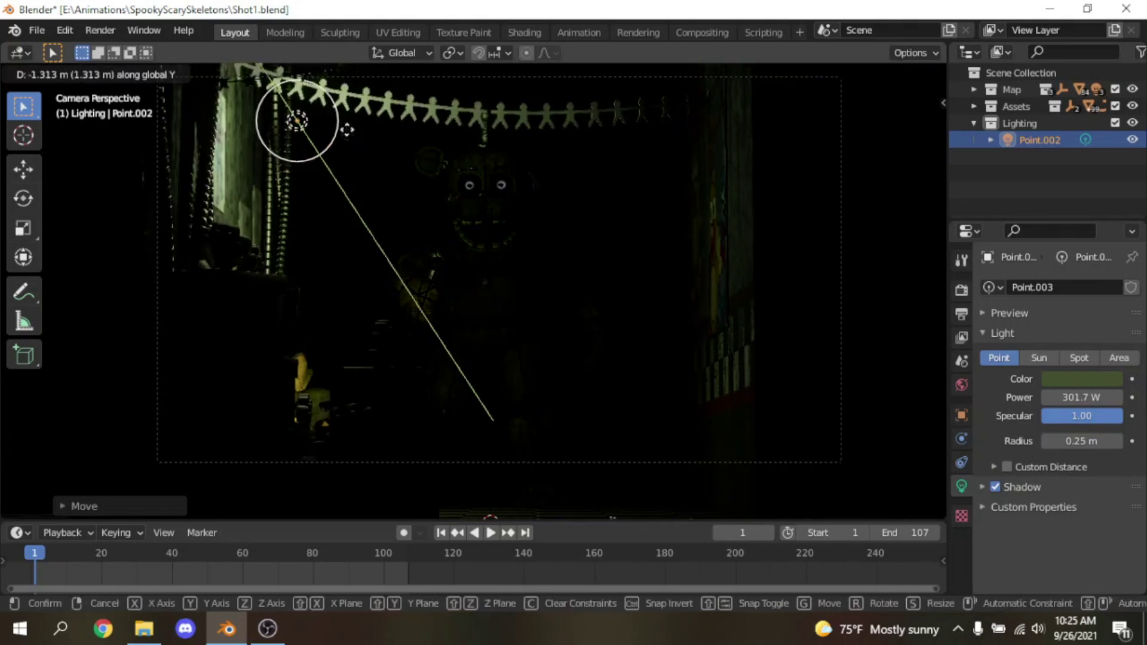
pyautogui.click(372, 177)
pyautogui.scroll(4, 578, 242)
pyautogui.scroll(4, 563, 234)
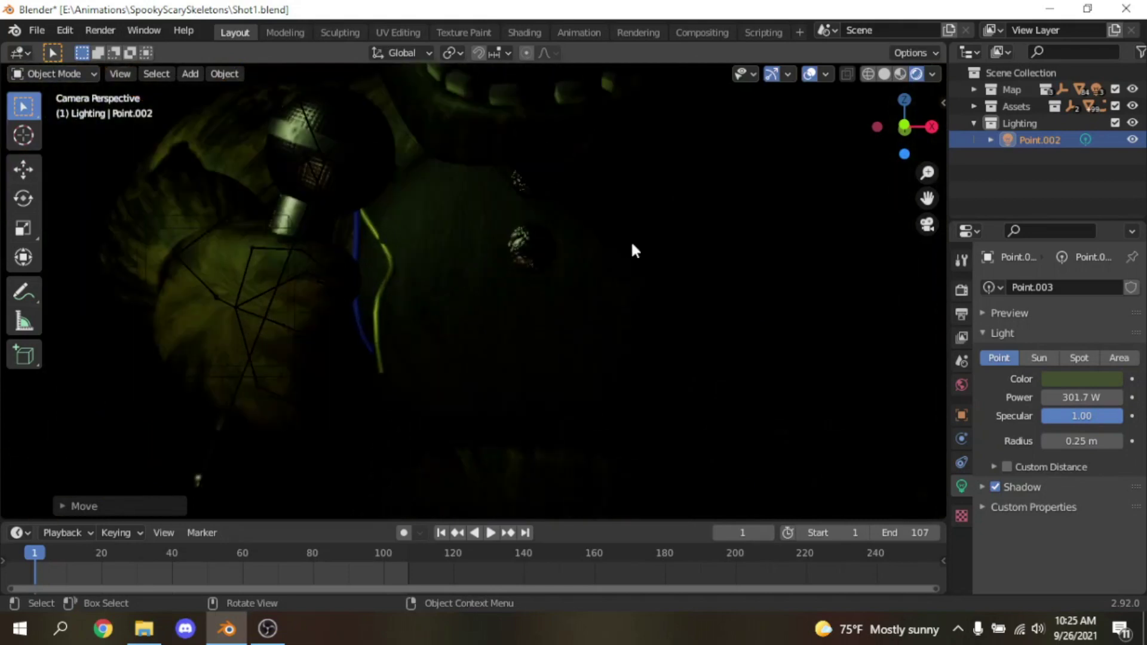
pyautogui.scroll(-5, 765, 250)
pyautogui.moveTo(926, 197); pyautogui.dragTo(916, 329)
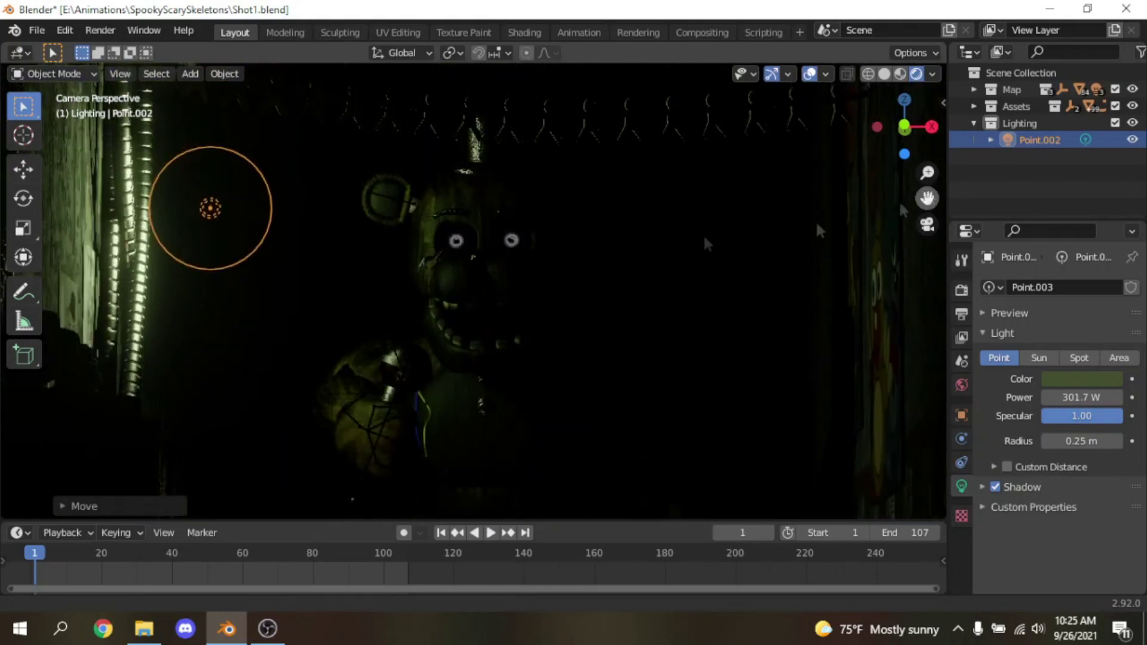
pyautogui.scroll(-1, 704, 234)
pyautogui.press('g')
pyautogui.click(373, 256)
# Step: Duplicate the point light and move the copy about 6 m deeper into the hallway along the global Y axis
pyautogui.hotkey('shift', 'd')
pyautogui.click(403, 246)
pyautogui.press('g')
pyautogui.press('y')
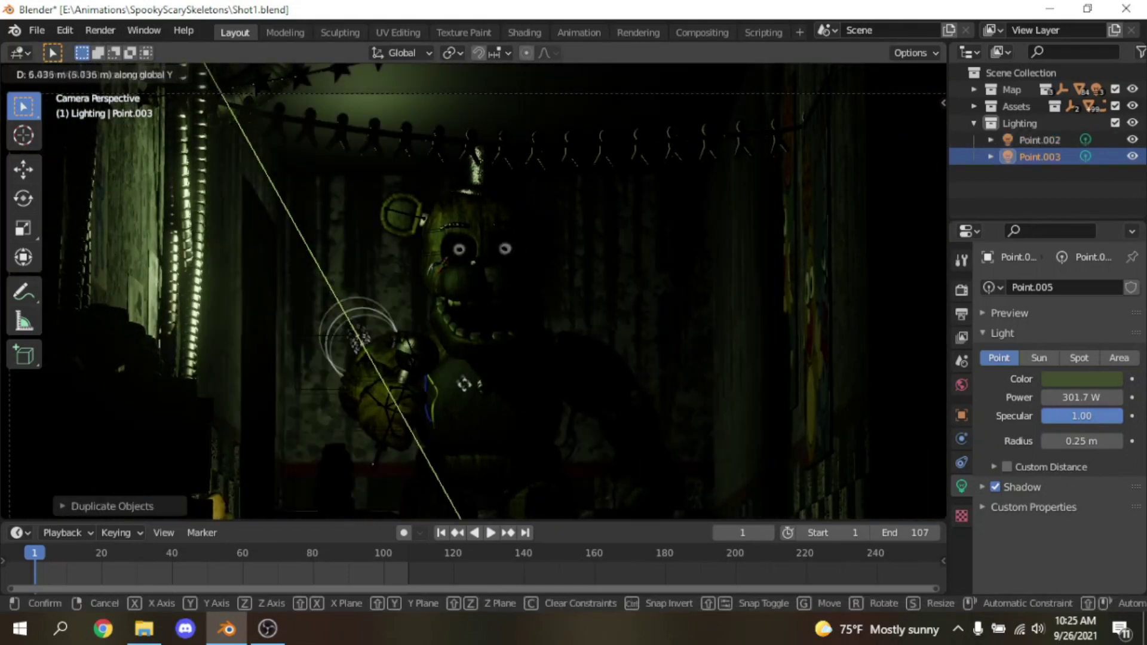
pyautogui.click(460, 372)
pyautogui.scroll(-1, 732, 292)
# Step: Give the duplicated light a dark green color with hue 0.366, saturation 0.625 and value 0.077, and set its power to about 219.9 W
pyautogui.click(1080, 379)
pyautogui.moveTo(1027, 190); pyautogui.dragTo(1016, 195)
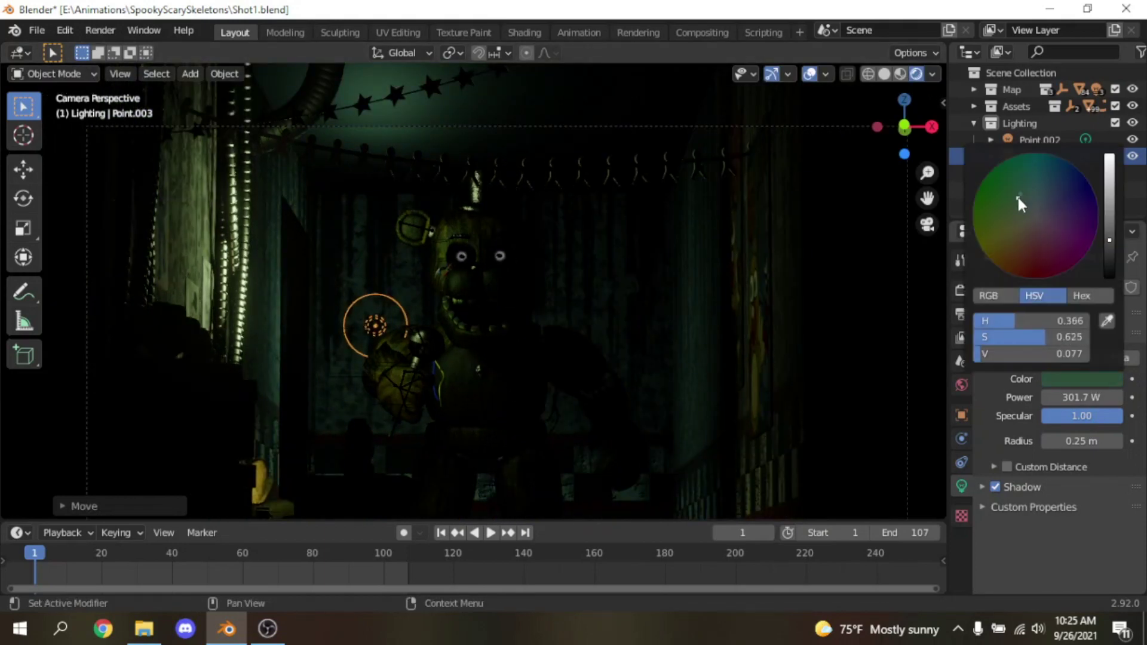
pyautogui.moveTo(927, 198); pyautogui.dragTo(934, 142)
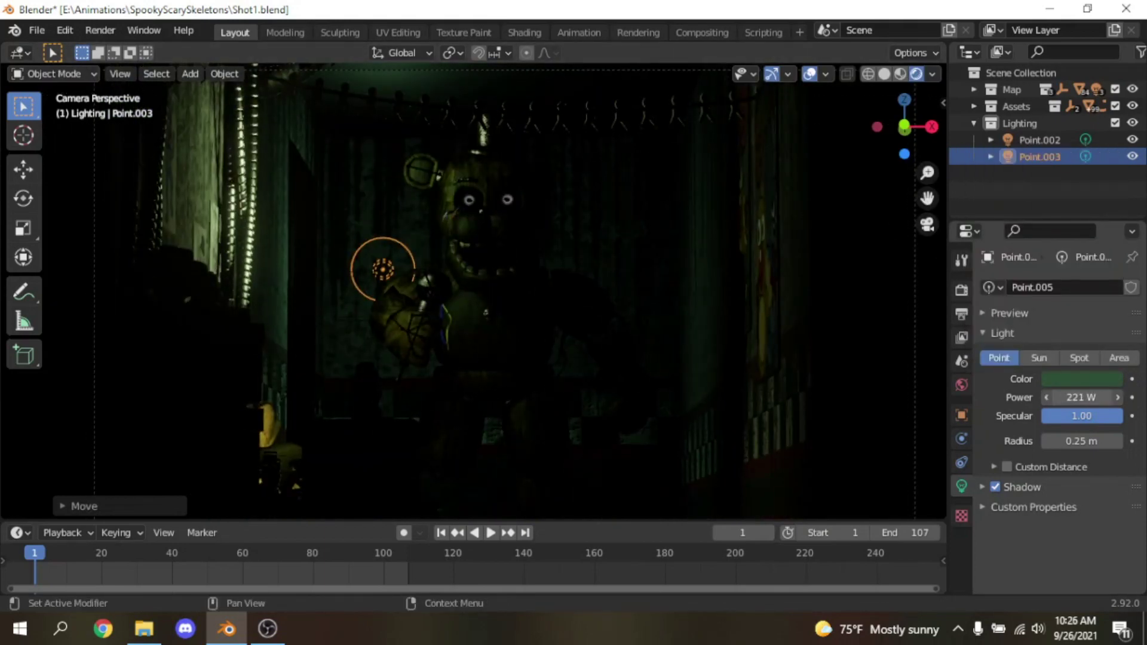
pyautogui.moveTo(1081, 397); pyautogui.dragTo(1082, 397)
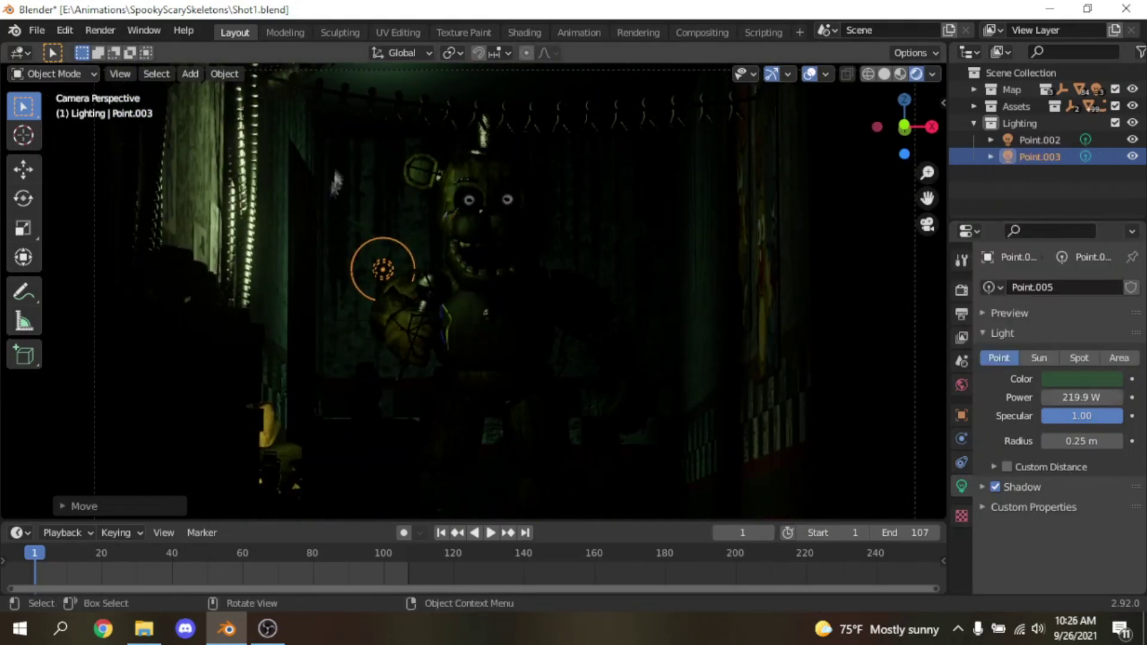
# Step: Duplicate the first yellow-green light to Phantom Freddy's other side beside the poster wall, then adjust its depth along global Y and its height
pyautogui.click(318, 152)
pyautogui.hotkey('shift', 'd')
pyautogui.click(662, 203)
pyautogui.press('g')
pyautogui.press('y')
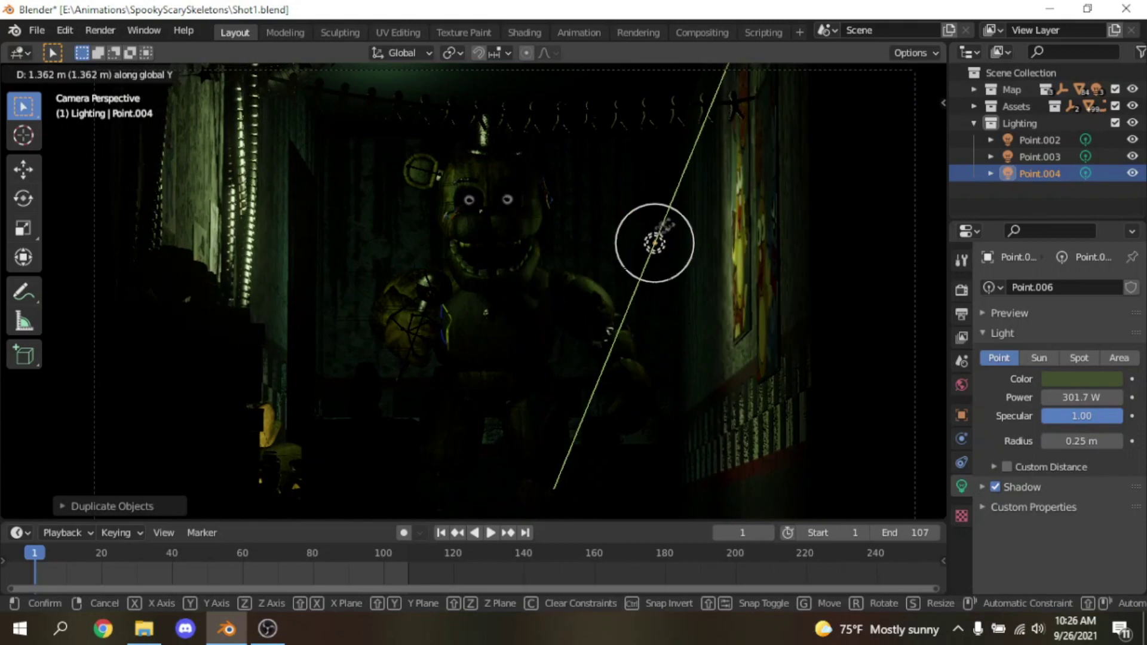
pyautogui.click(706, 213)
pyautogui.press('g')
pyautogui.press('y')
pyautogui.click(728, 188)
pyautogui.press('g')
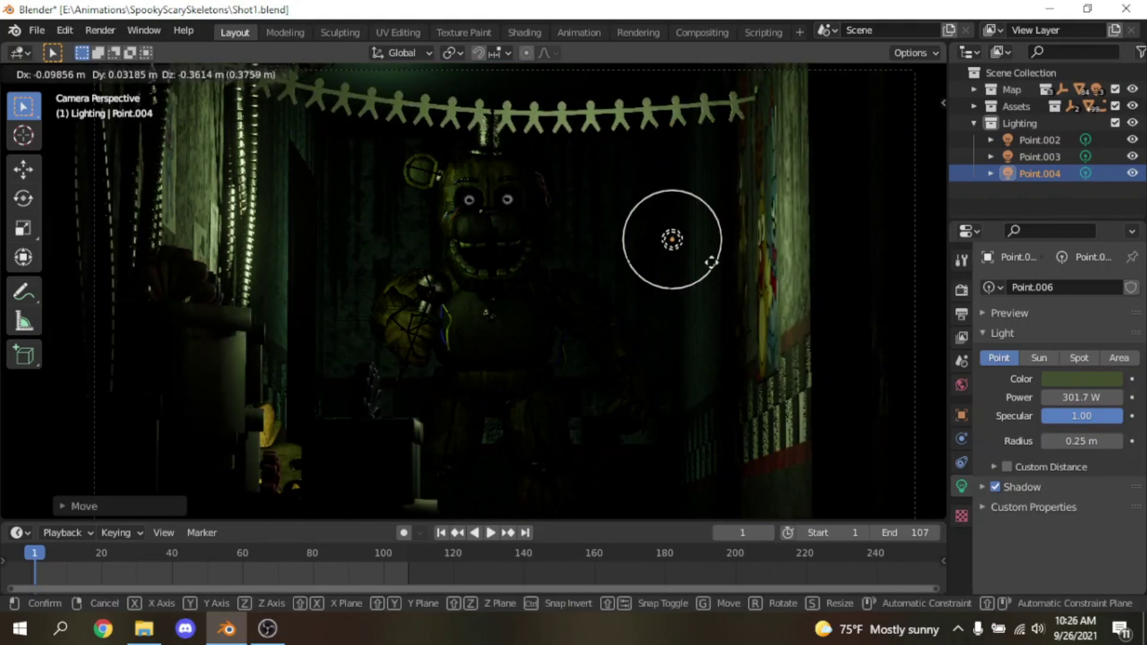
pyautogui.click(713, 265)
# Step: Give the poster-side light a dark brownish-yellow color and 309.1 W power, and shift it lower and closer to Phantom Freddy
pyautogui.click(1081, 378)
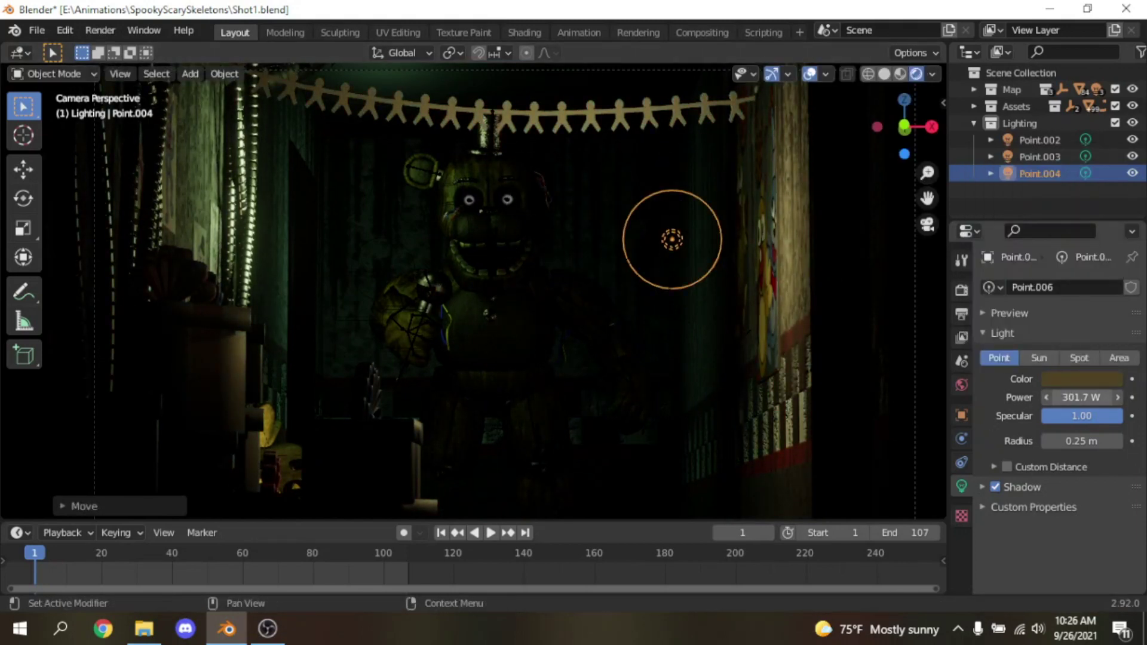
pyautogui.press('g')
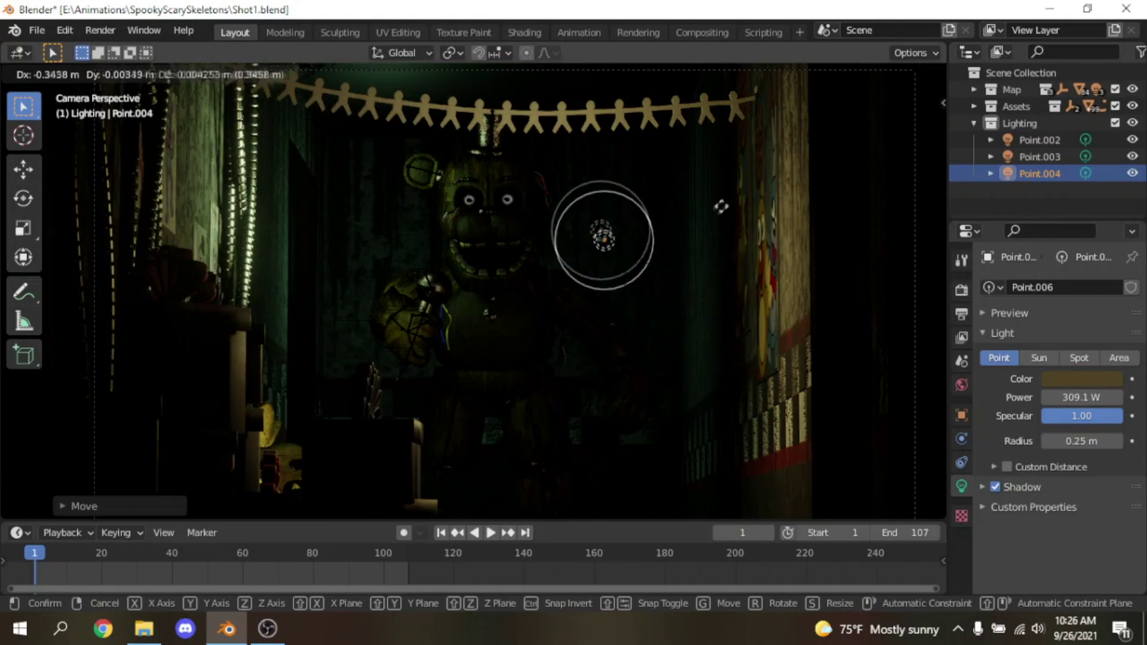
pyautogui.click(693, 264)
pyautogui.click(266, 633)
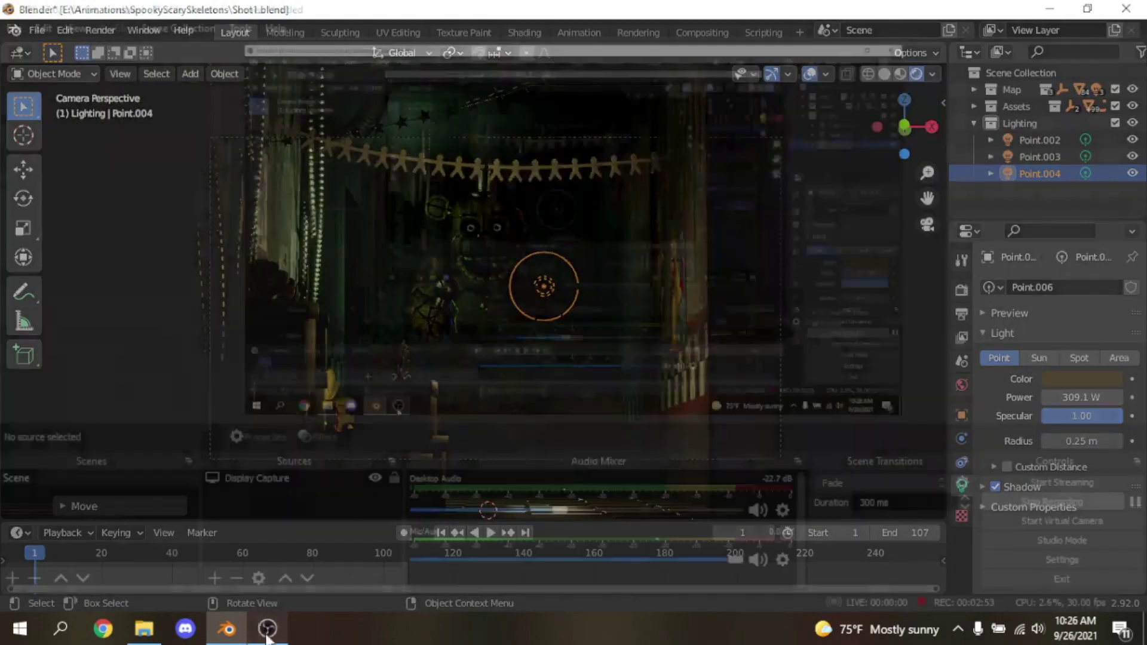
pyautogui.scroll(2, 719, 276)
# Step: Outside the camera view, add another point light to the Lighting collection and move it up into the hallway, adjusting it along global Y
pyautogui.click(926, 225)
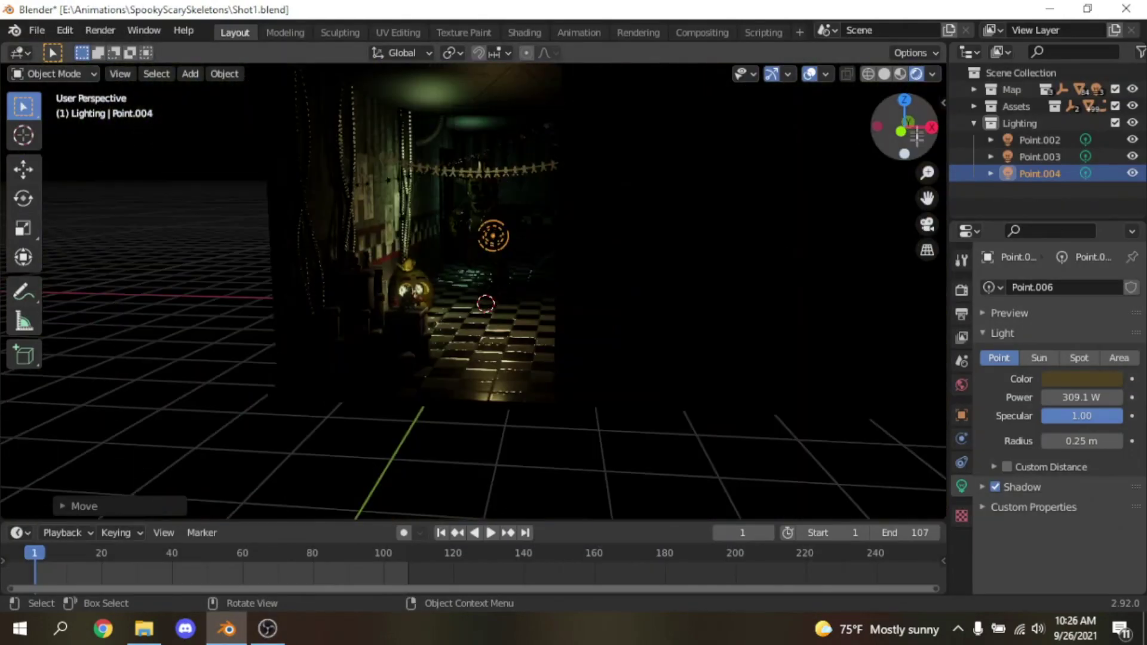
pyautogui.moveTo(917, 136); pyautogui.dragTo(925, 144)
pyautogui.hotkey('shift', 'a')
pyautogui.moveTo(588, 272)
pyautogui.click(726, 271)
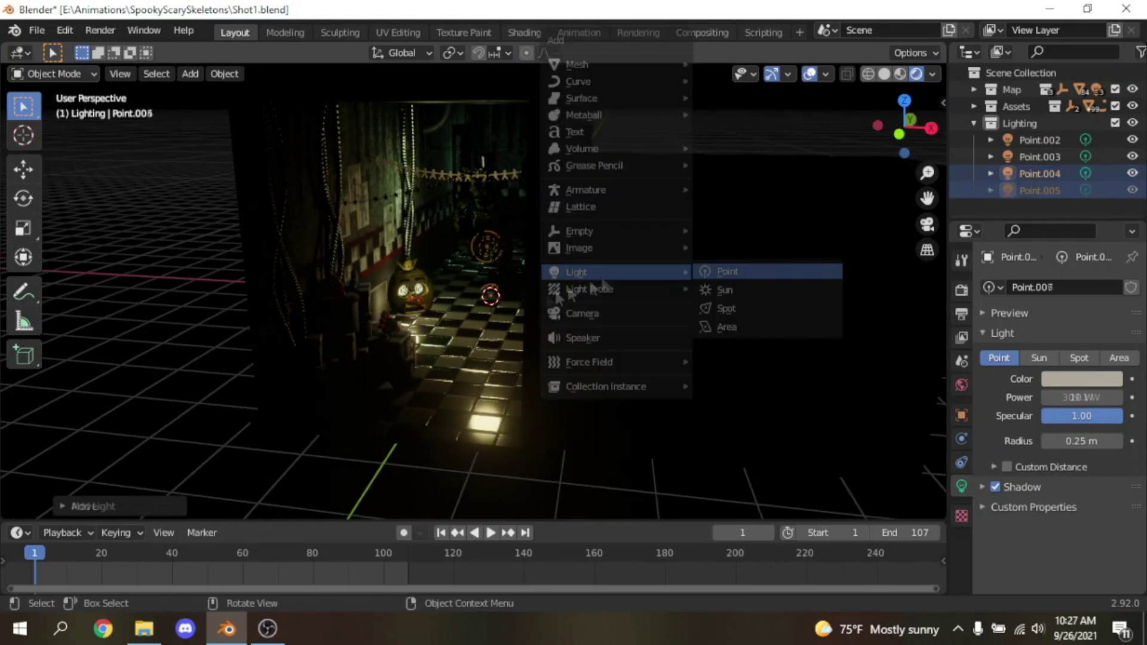
pyautogui.press('g')
pyautogui.click(468, 207)
pyautogui.press('g')
pyautogui.press('y')
pyautogui.click(505, 204)
# Step: In the camera view, position the new point light beside Phantom Freddy's head and bring it toward the camera along global Y
pyautogui.click(926, 224)
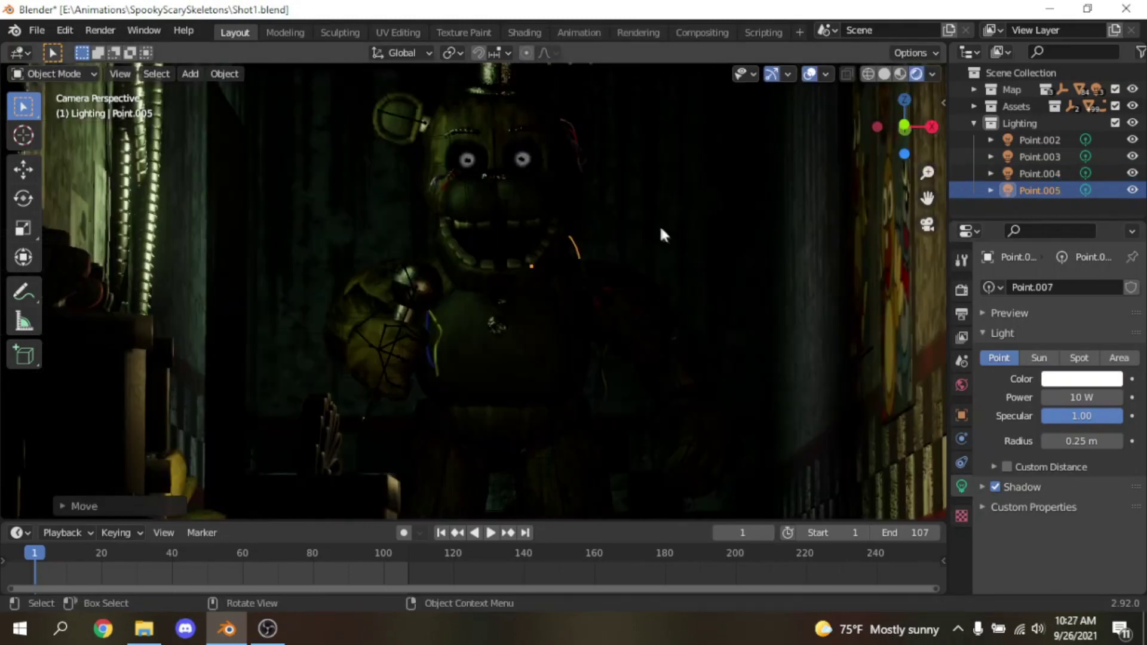
pyautogui.scroll(-3, 659, 224)
pyautogui.press('g')
pyautogui.click(677, 203)
pyautogui.press('g')
pyautogui.press('y')
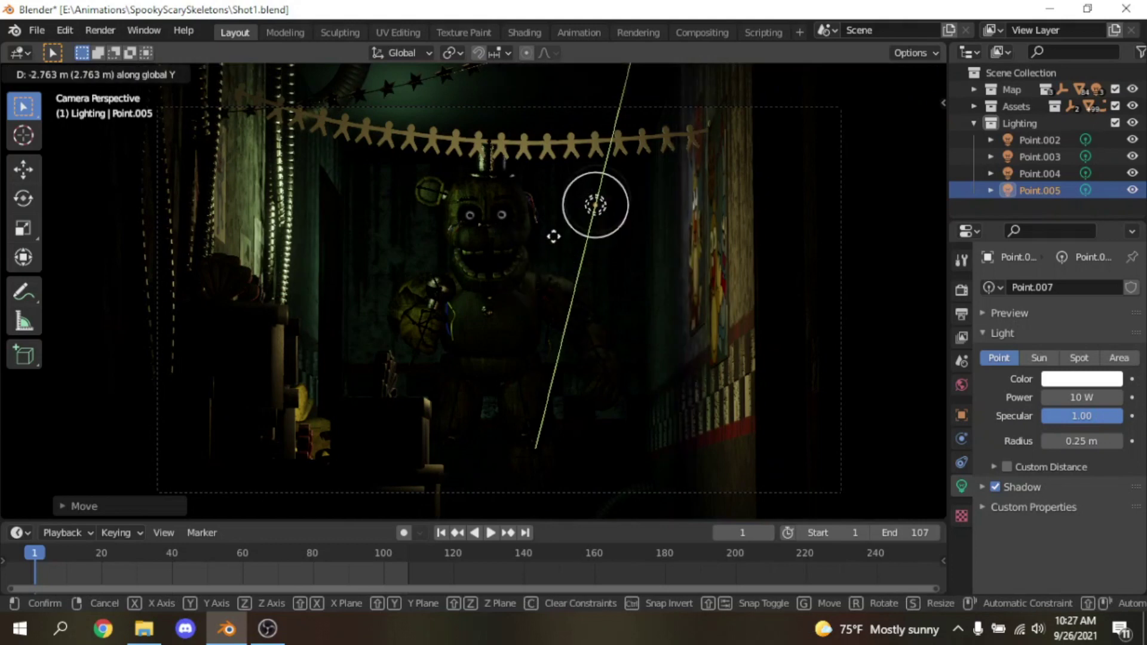
pyautogui.click(553, 236)
# Step: Give the new point light a warm orange-yellow color and set its power to 19.3 W
pyautogui.click(1057, 378)
pyautogui.moveTo(996, 264); pyautogui.dragTo(1005, 256)
pyautogui.moveTo(1090, 397); pyautogui.dragTo(1117, 397)
# Step: In the Eevee render settings, collapse the Simplify section and turn off Soft Shadows
pyautogui.scroll(4, 658, 300)
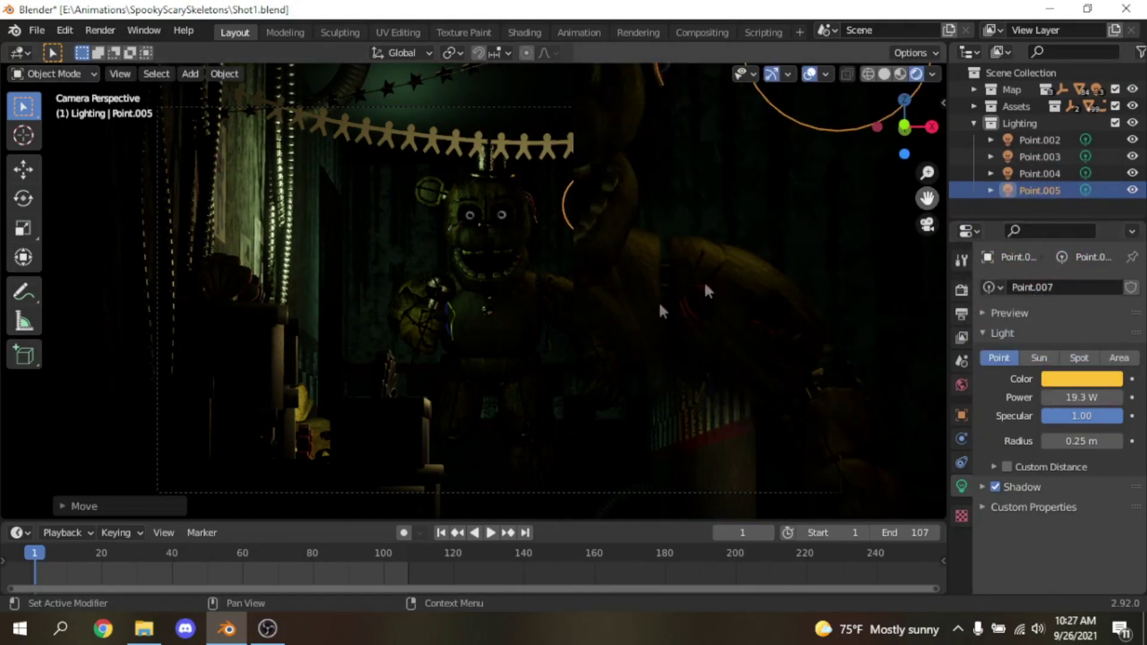
pyautogui.click(961, 290)
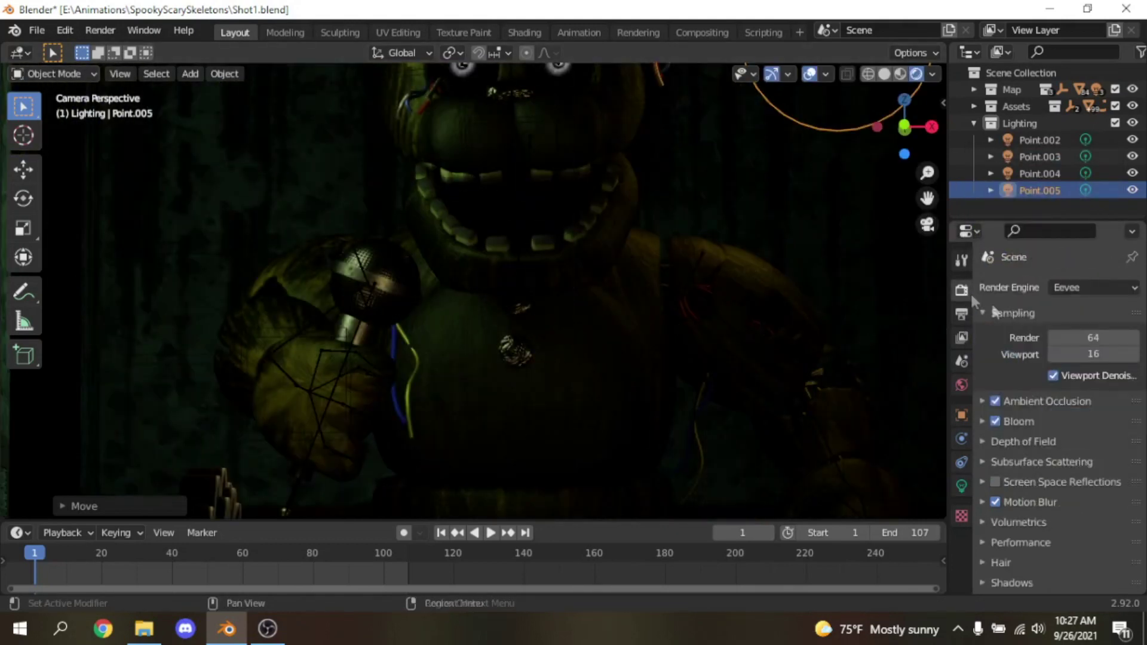
pyautogui.scroll(-10, 1045, 383)
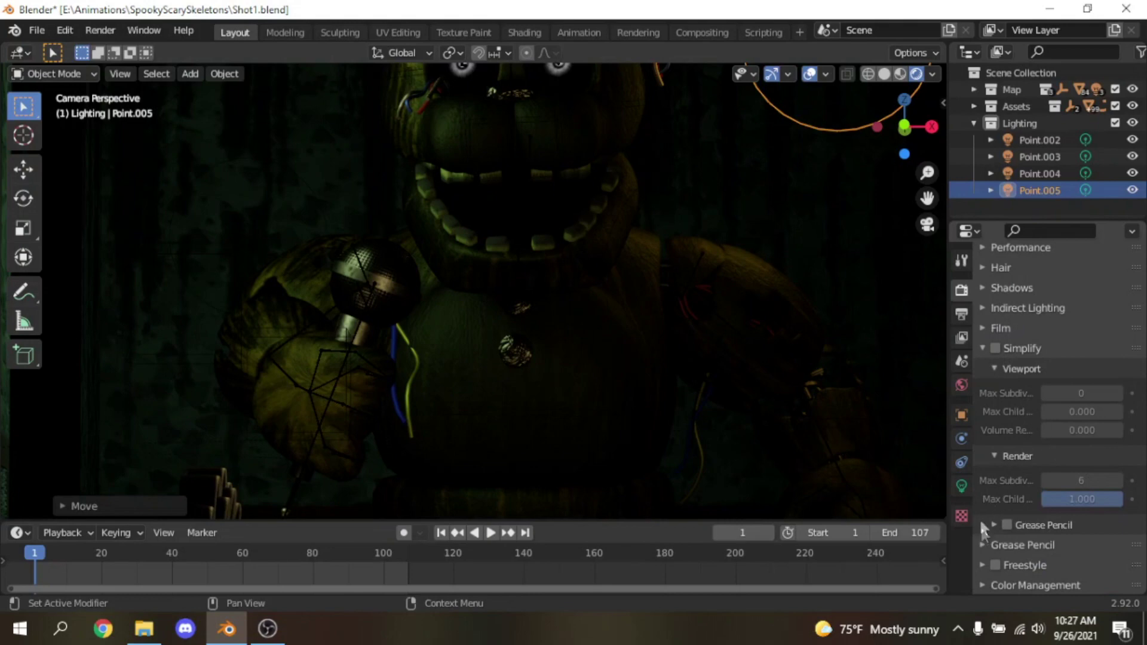
pyautogui.click(982, 349)
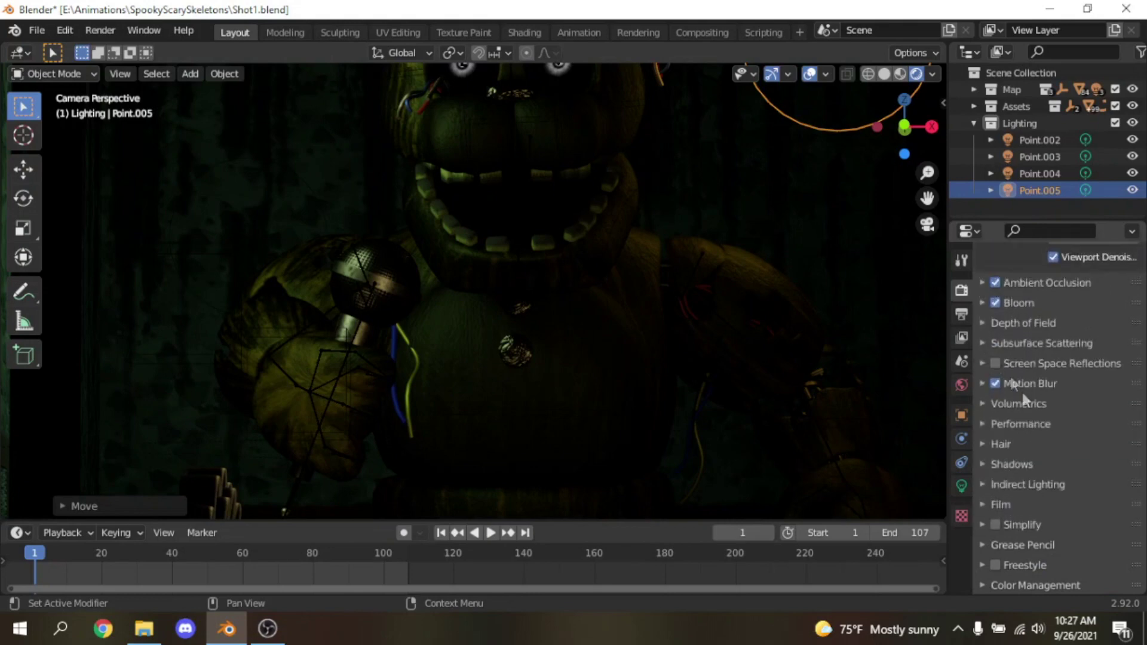
pyautogui.click(1002, 466)
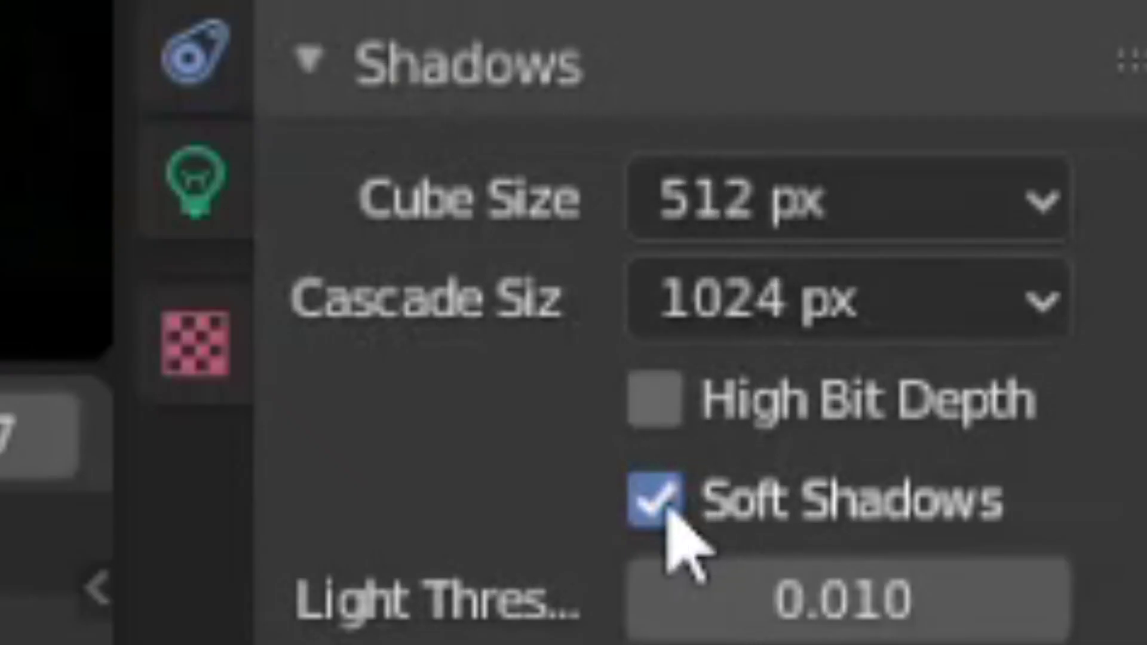
pyautogui.click(657, 505)
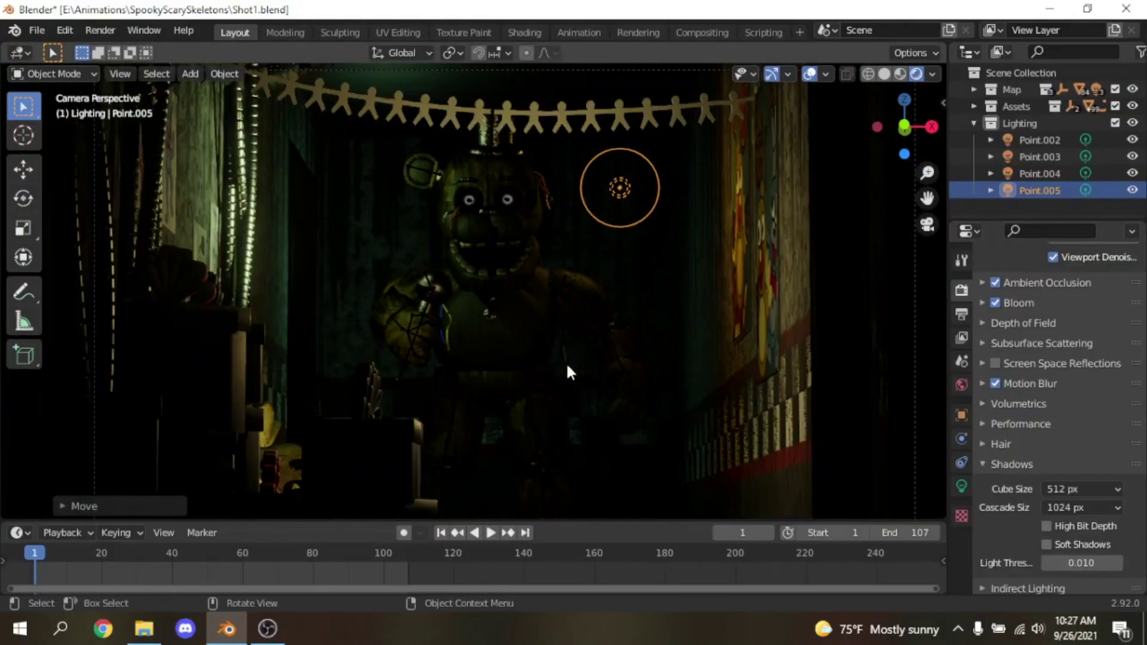
# Step: Set the shadow cube size to 1024 px and check the shadows on Phantom Freddy up close
pyautogui.scroll(5, 568, 367)
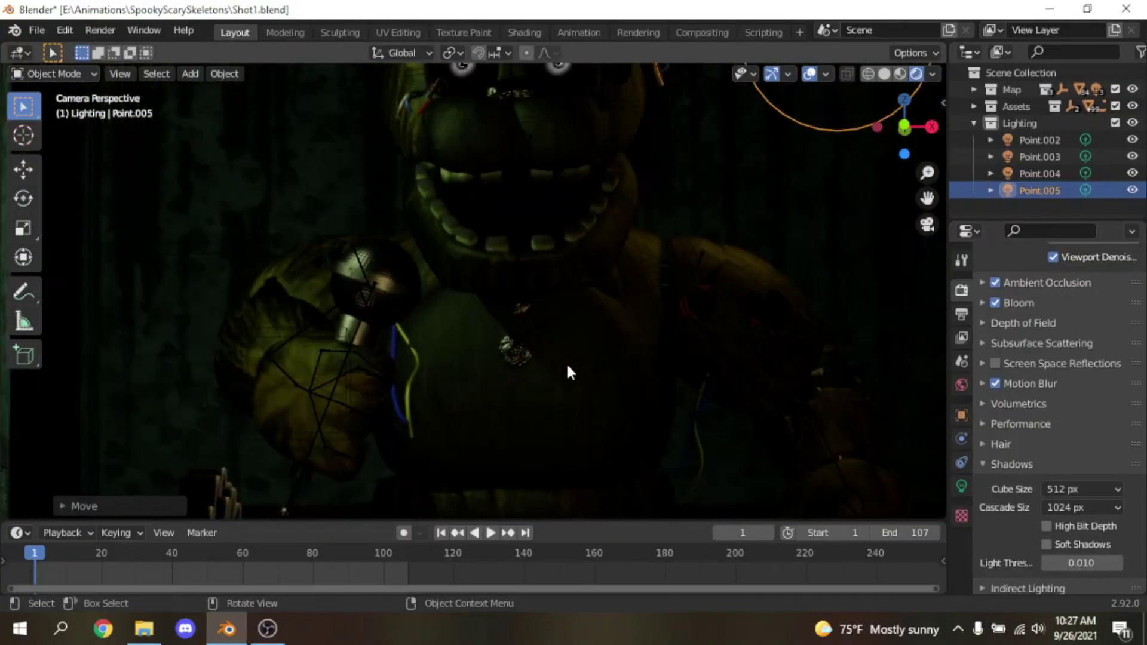
pyautogui.click(1070, 488)
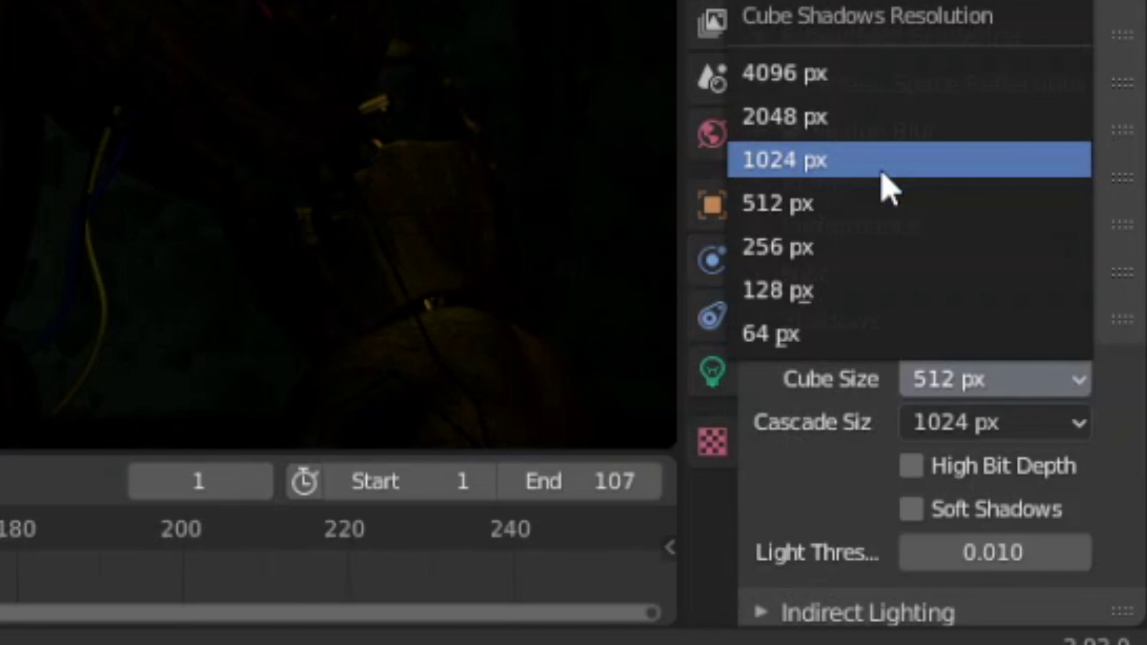
pyautogui.click(854, 170)
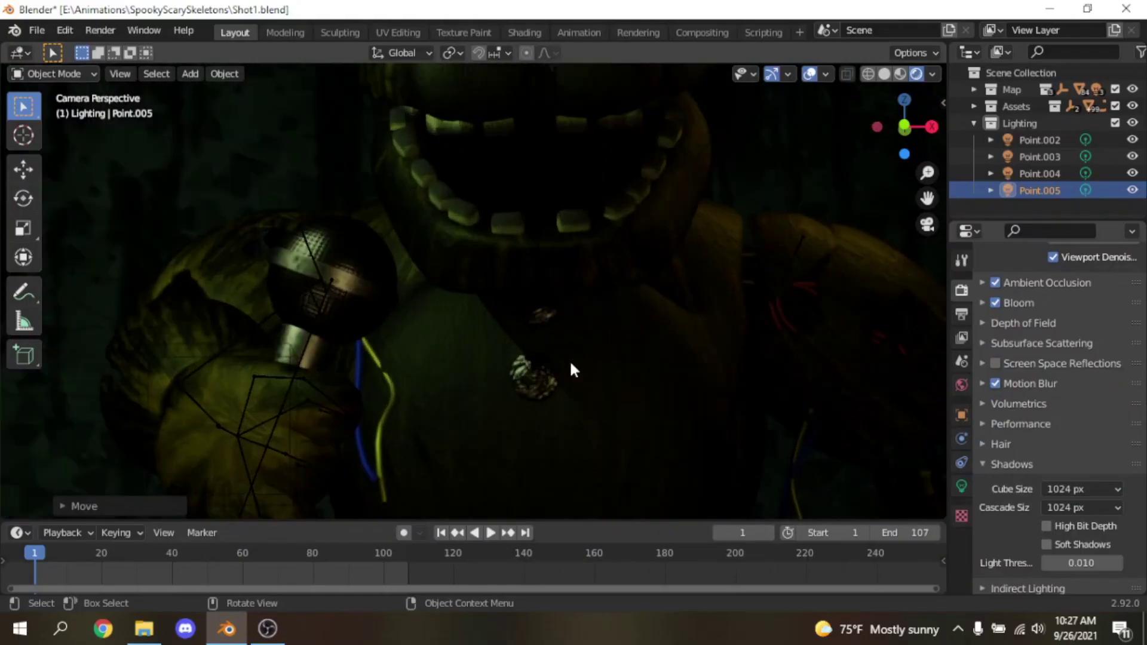
pyautogui.scroll(-5, 635, 347)
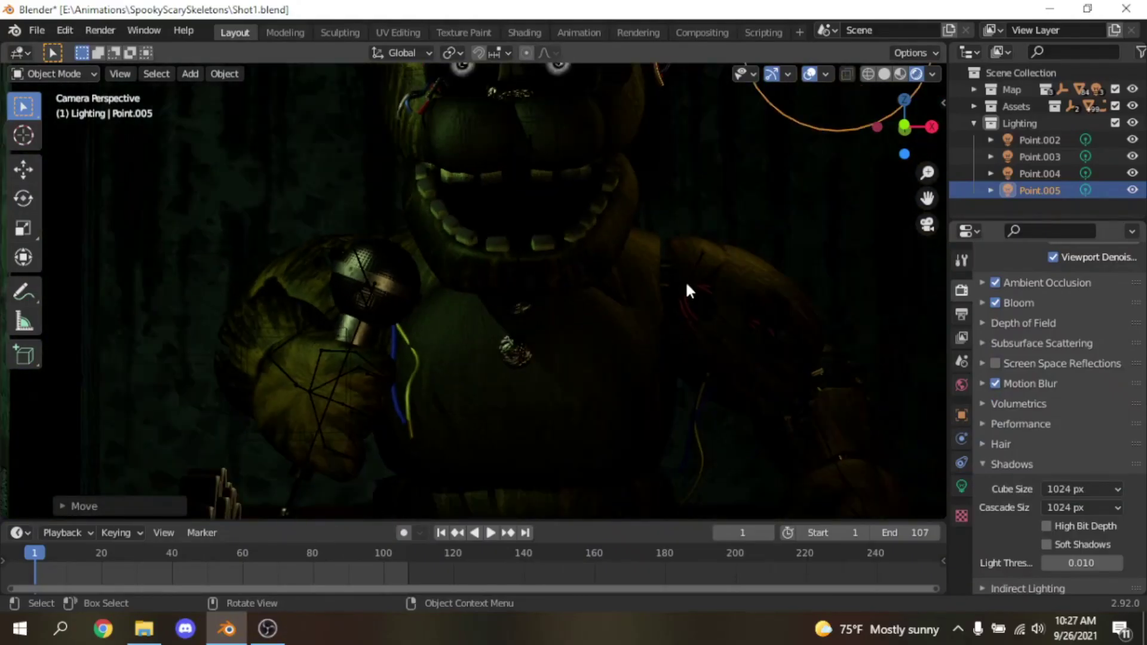
# Step: Nudge the orange-yellow point light slightly closer to Phantom Freddy's head in the camera view
pyautogui.moveTo(927, 197); pyautogui.dragTo(895, 370)
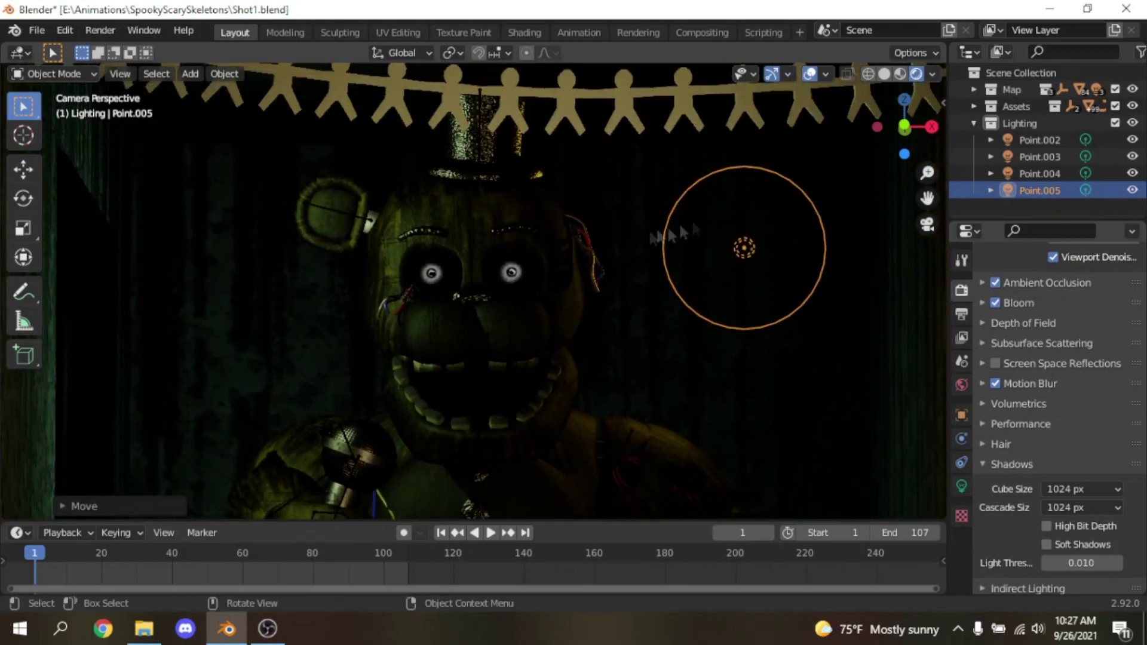
pyautogui.scroll(-6, 678, 227)
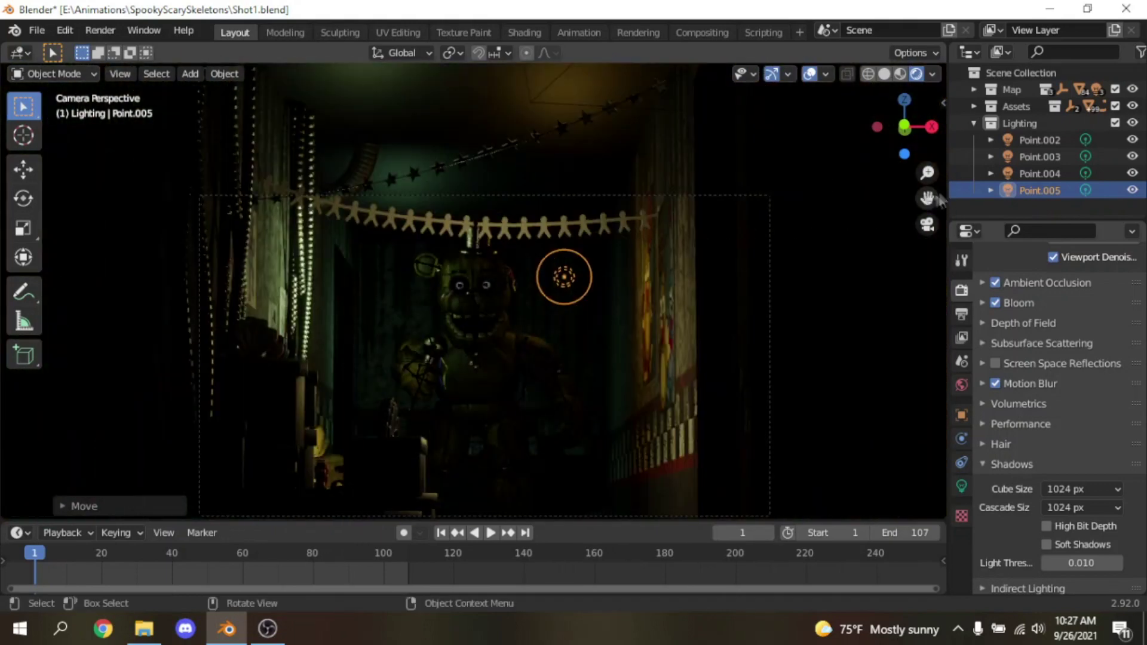
pyautogui.press('g')
pyautogui.moveTo(929, 198); pyautogui.dragTo(916, 135)
pyautogui.click(674, 231)
pyautogui.scroll(6, 674, 230)
pyautogui.scroll(-3, 674, 231)
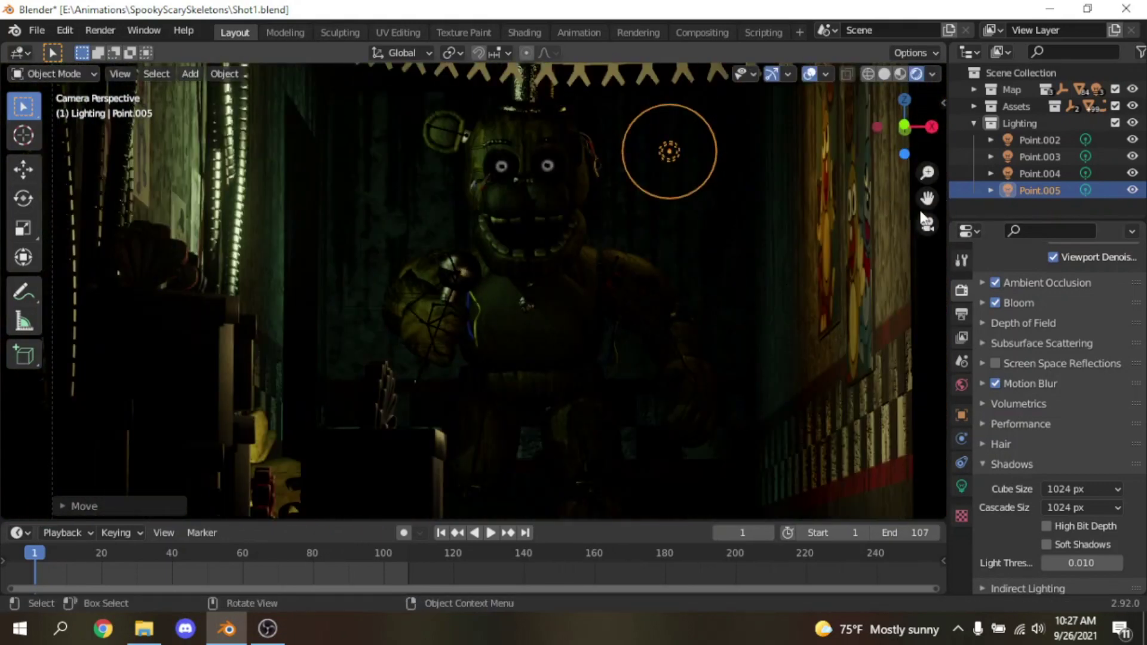
# Step: Select the green point light deeper in the hallway and set its power to 176.3 W
pyautogui.click(926, 224)
pyautogui.click(434, 152)
pyautogui.click(926, 224)
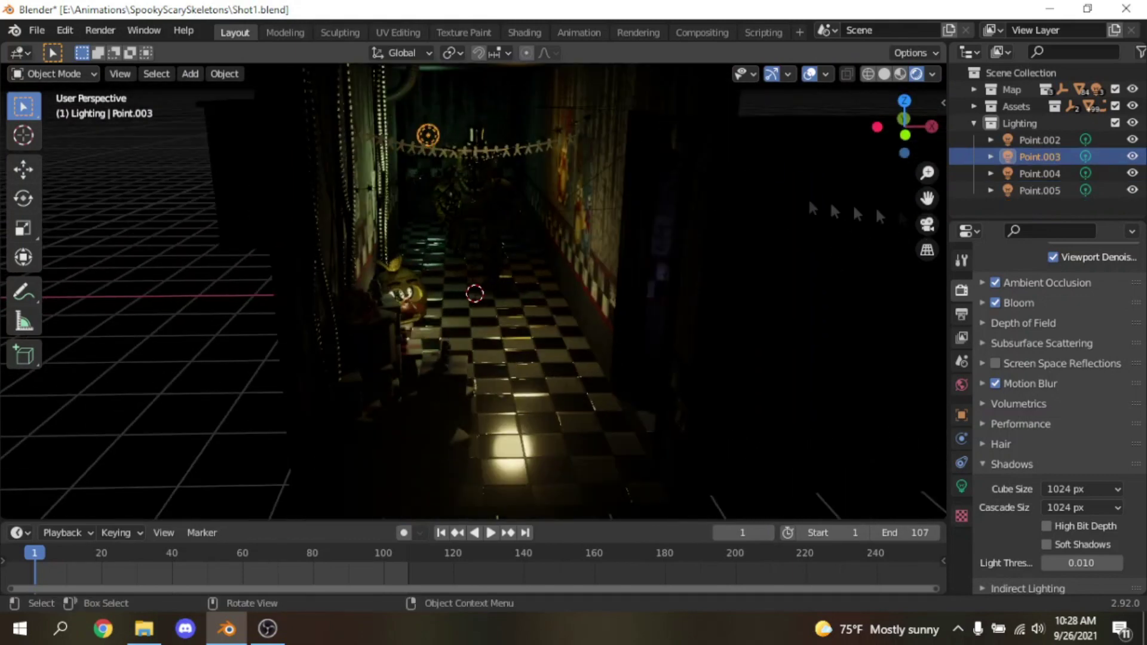
pyautogui.click(961, 486)
pyautogui.scroll(-1, 305, 170)
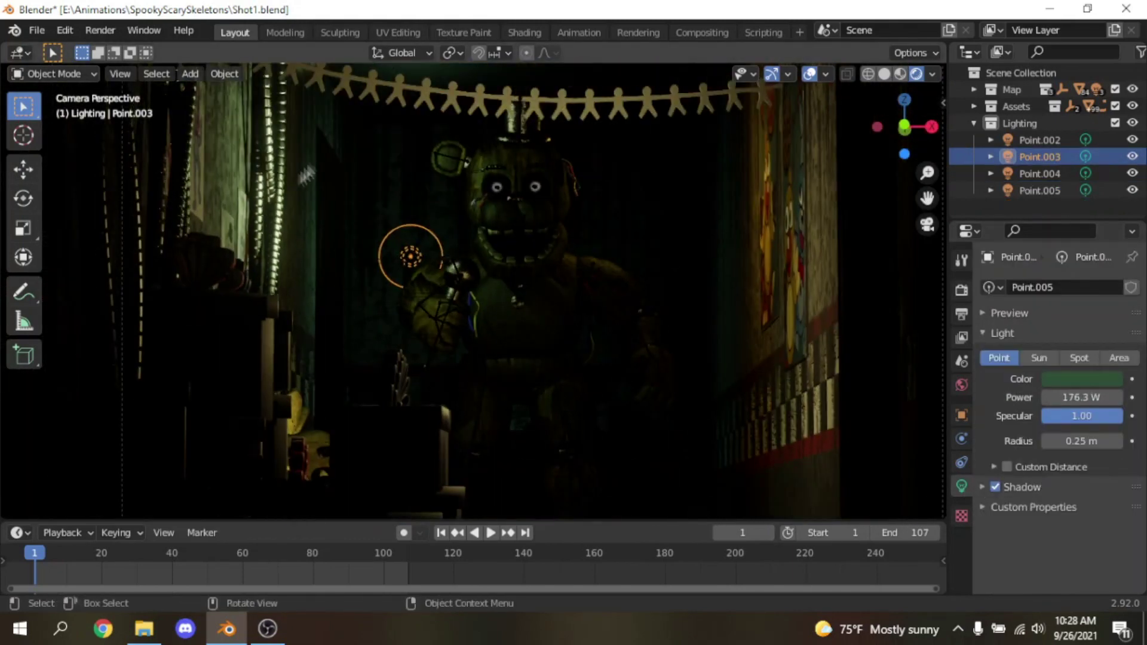
# Step: Set the first yellow-green light's power to 132.9 W and move it closer to Phantom Freddy's head, adjusting it along global Y
pyautogui.click(343, 135)
pyautogui.moveTo(1081, 397); pyautogui.dragTo(1069, 398)
pyautogui.press('g')
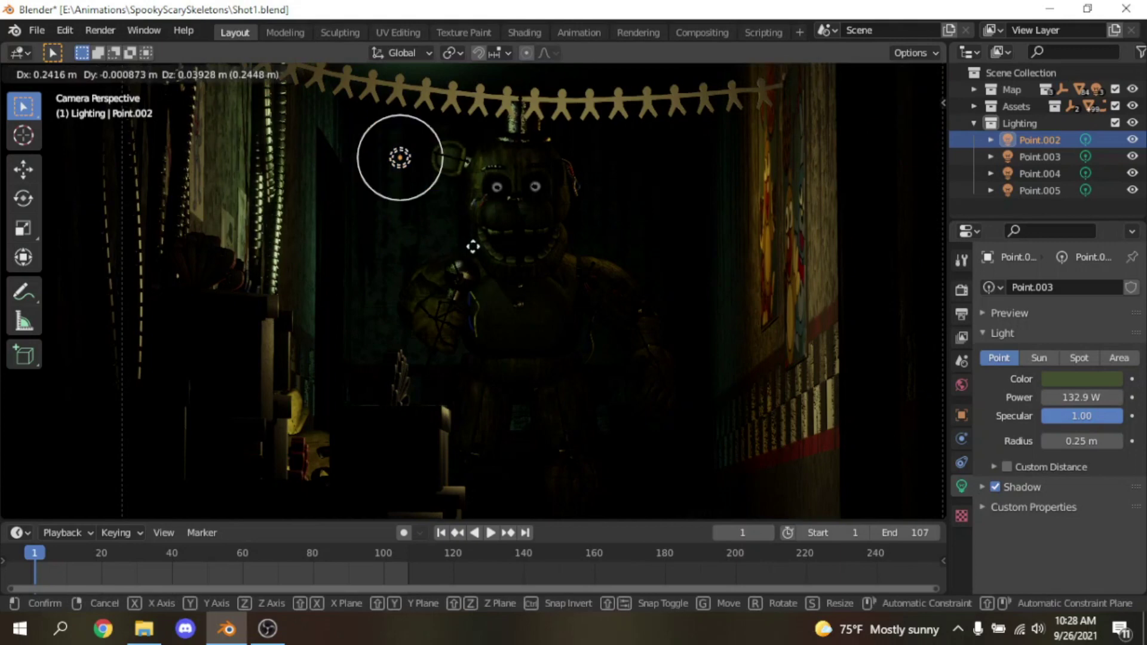
pyautogui.press('y')
pyautogui.click(484, 246)
pyautogui.scroll(1, 842, 197)
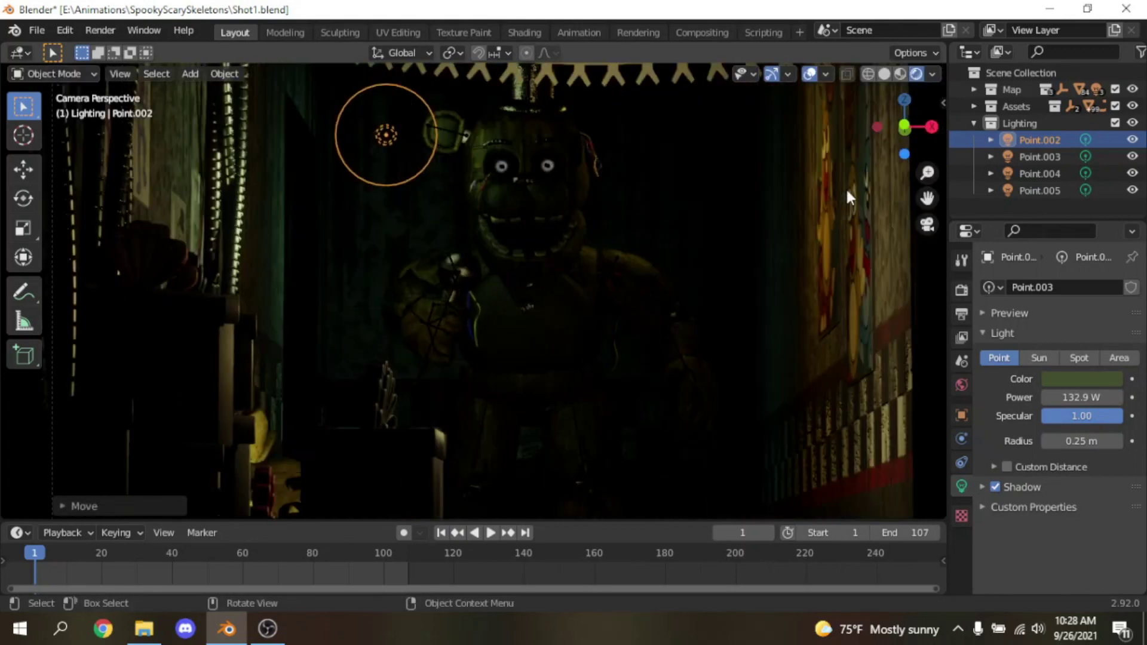
# Step: Collapse the Lighting collection in the scene hierarchy
pyautogui.click(973, 123)
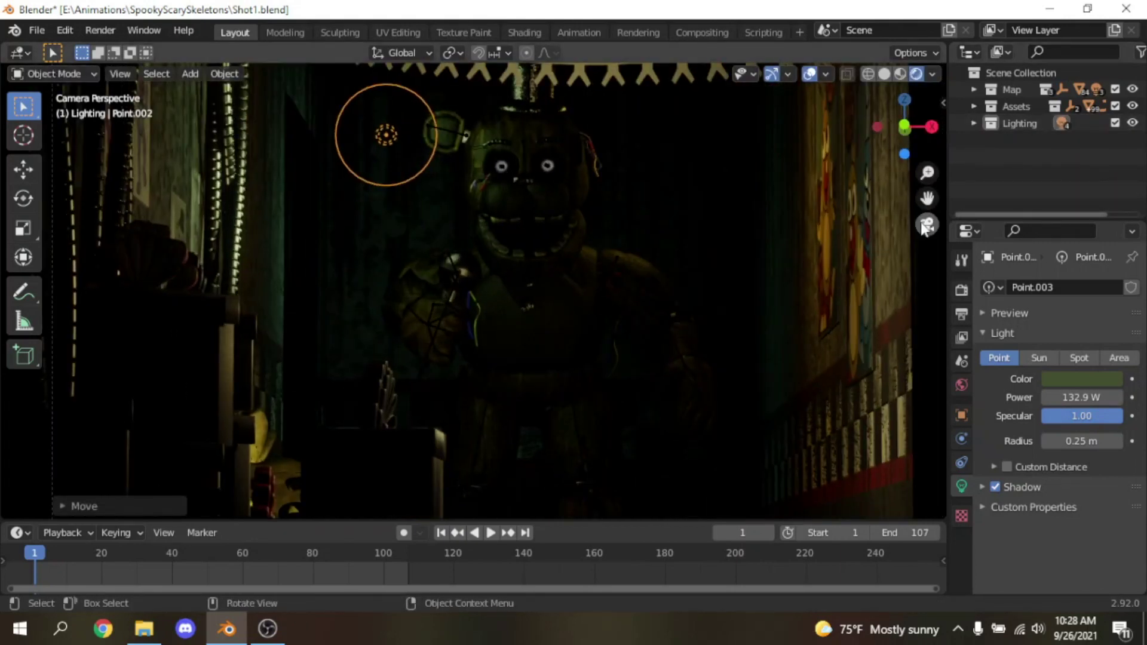
# Step: Enable Screen Space Reflections in the Eevee render settings and view the hallway floor outside the camera view
pyautogui.click(926, 226)
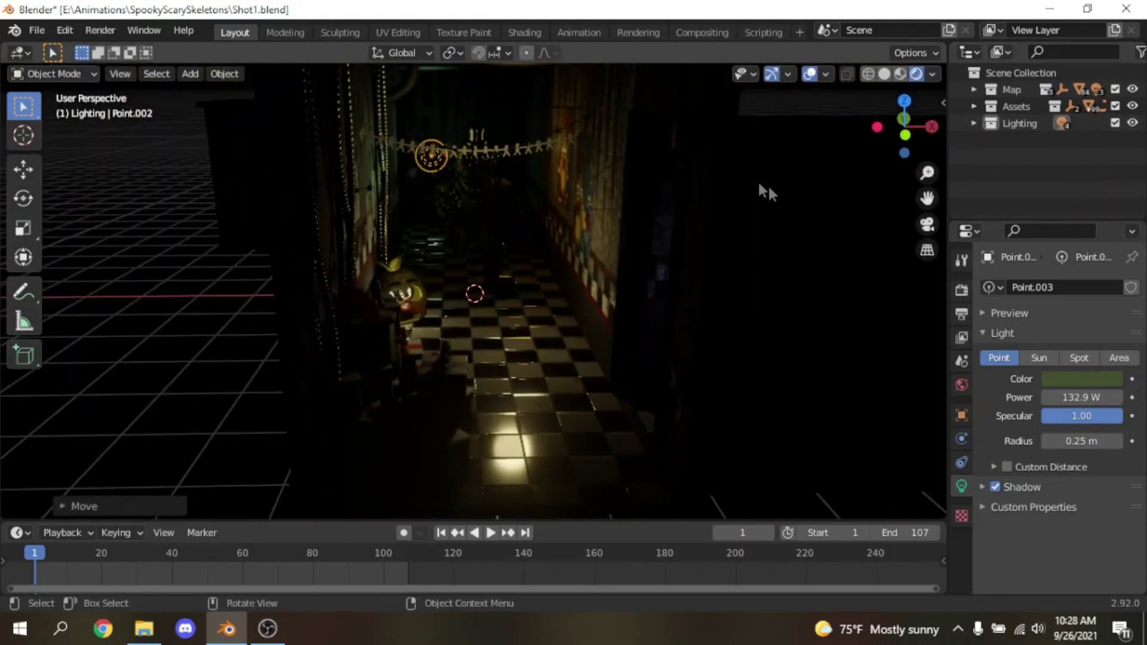
pyautogui.scroll(4, 794, 178)
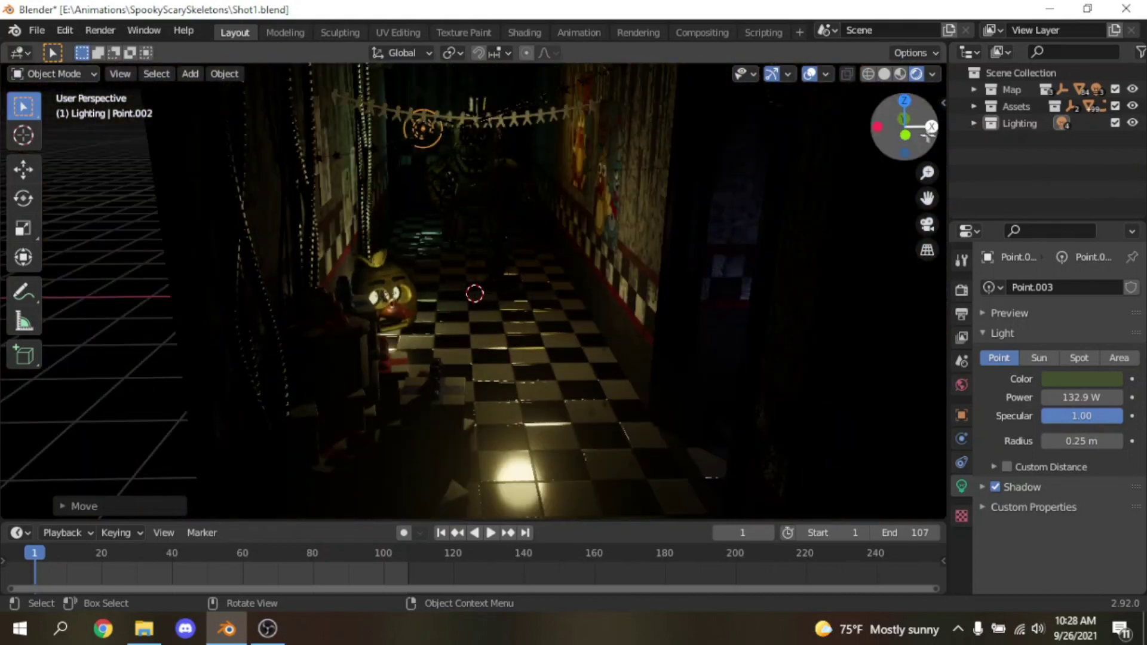
pyautogui.moveTo(903, 124); pyautogui.dragTo(907, 122)
pyautogui.click(960, 290)
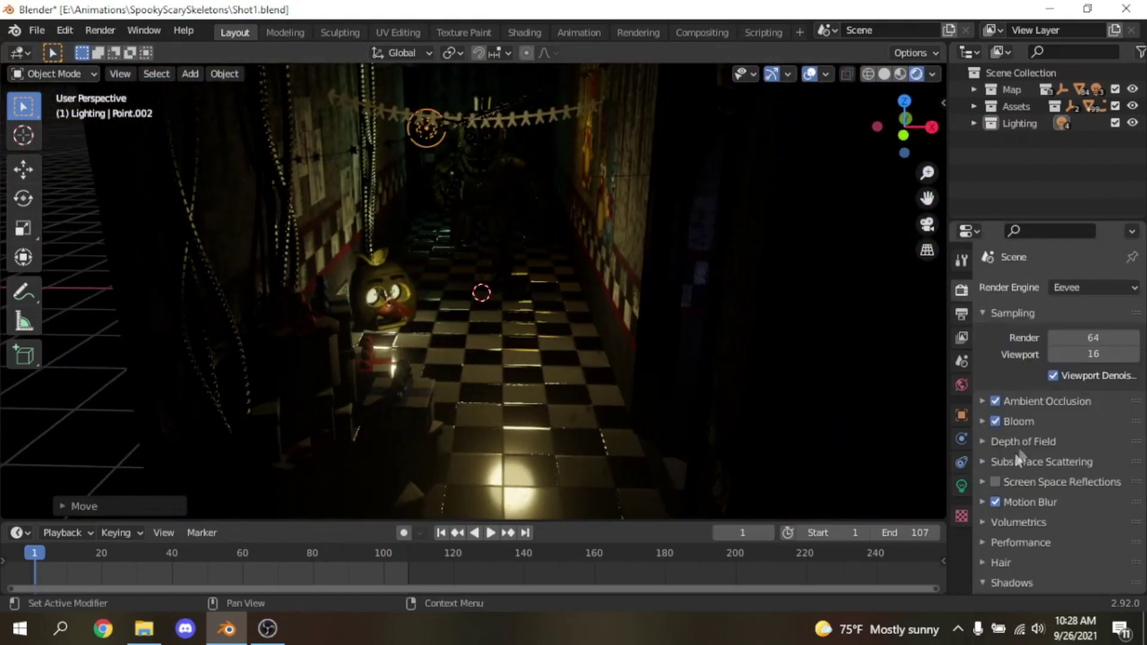
pyautogui.click(995, 482)
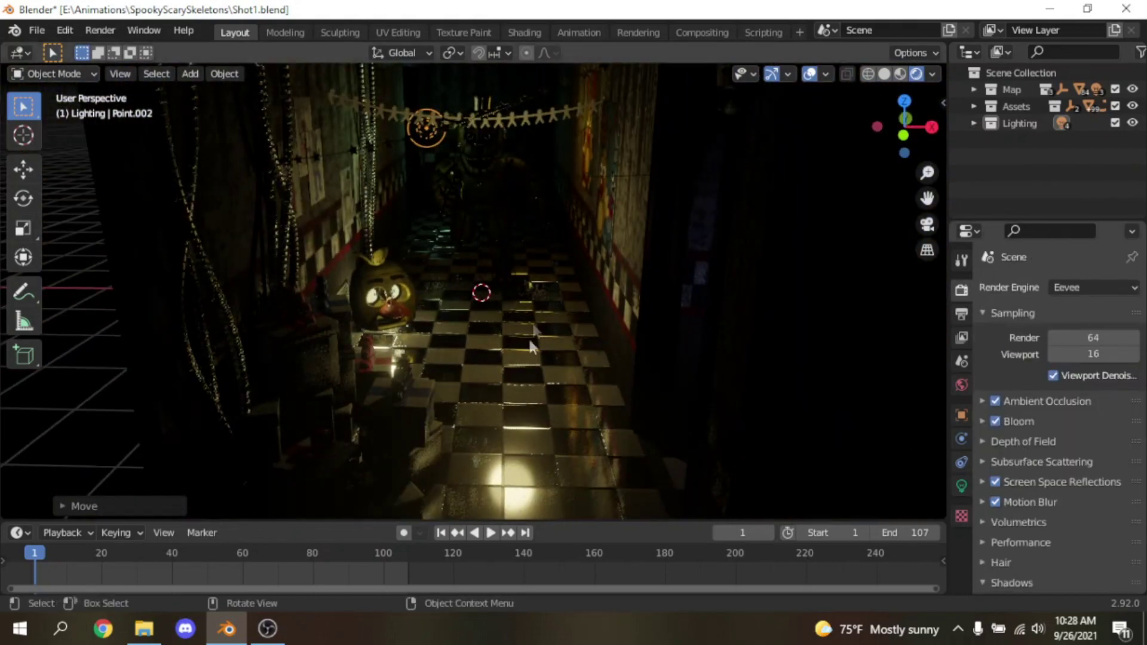
pyautogui.moveTo(903, 126); pyautogui.dragTo(911, 128)
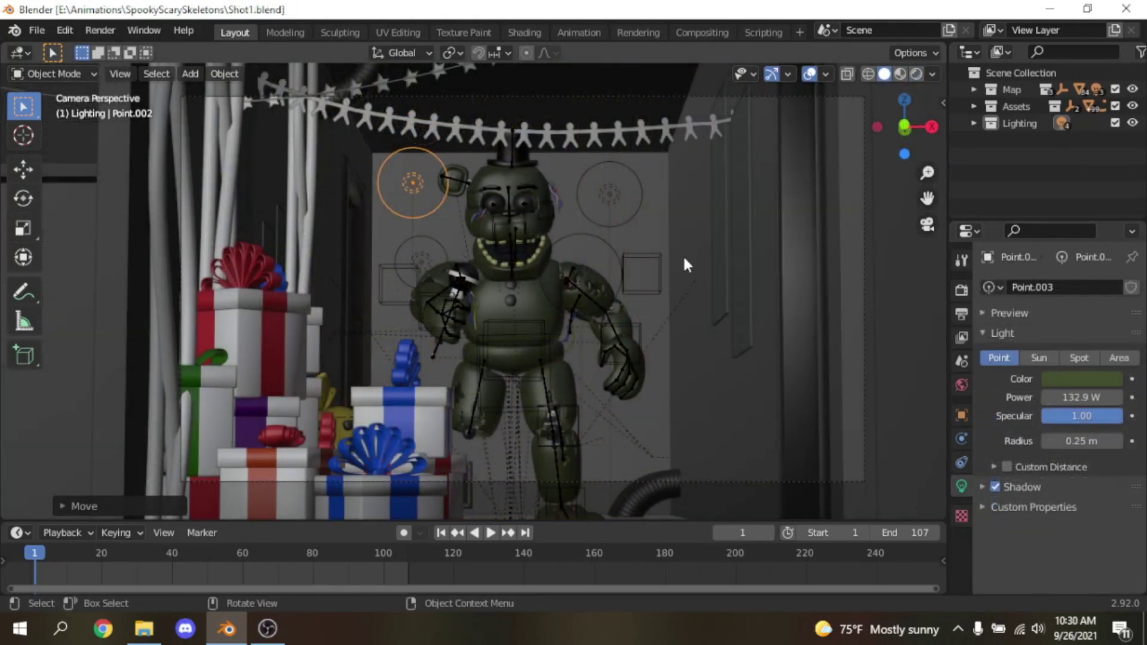
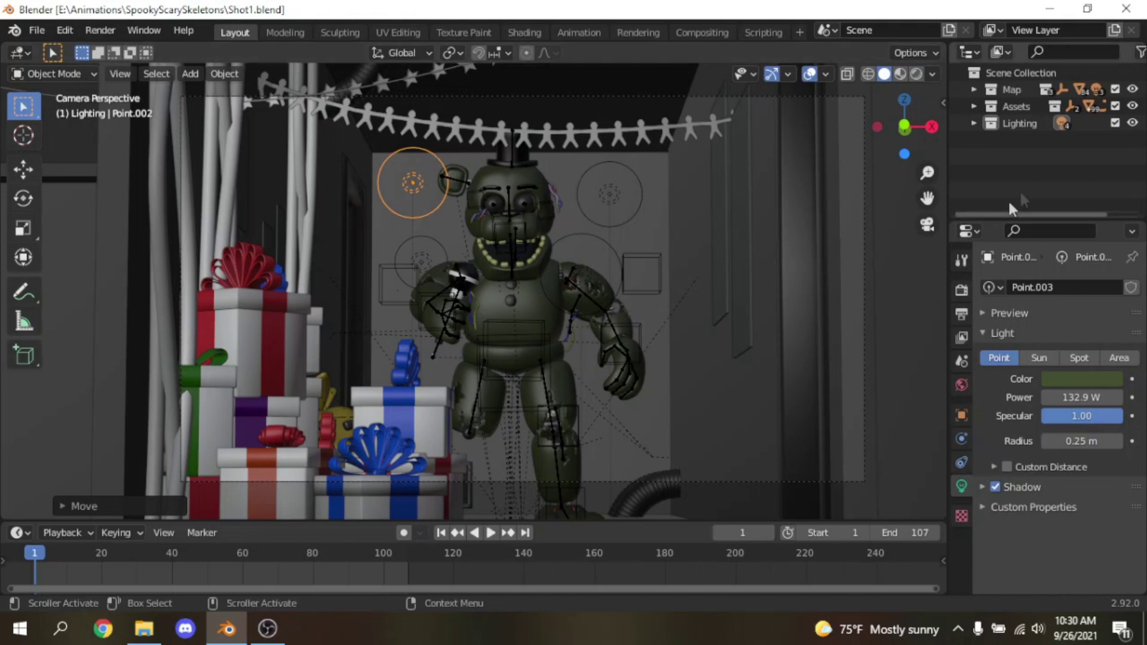
# Step: Create a new collection under the Scene Collection and name it Fog
pyautogui.click(1018, 159)
pyautogui.rightClick(1033, 76)
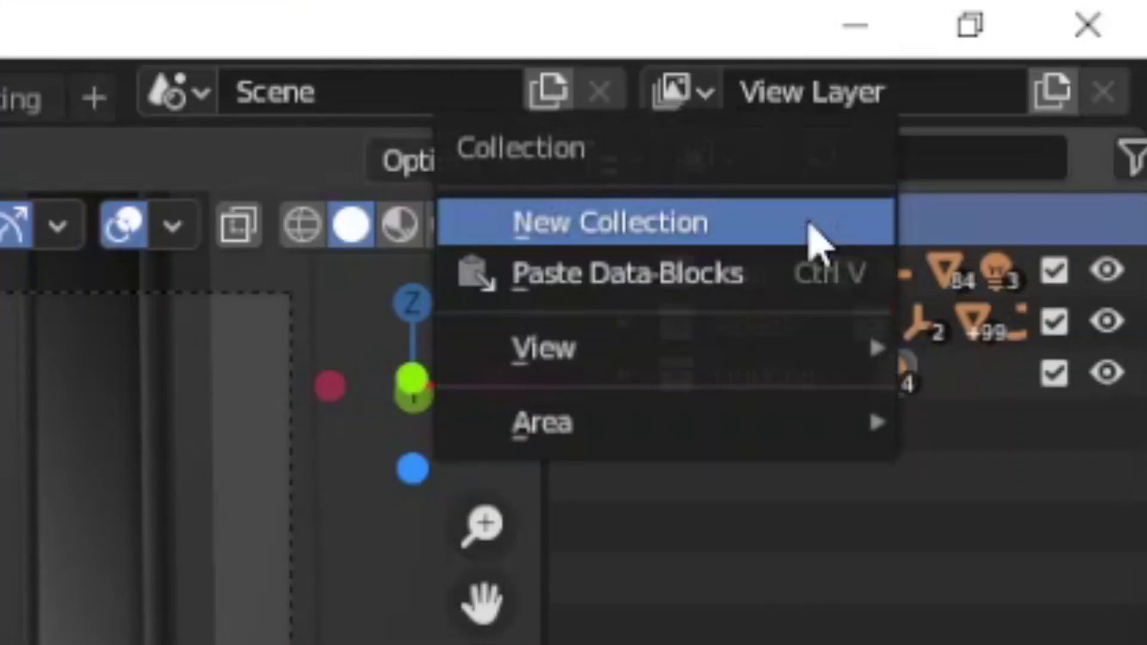
pyautogui.click(815, 236)
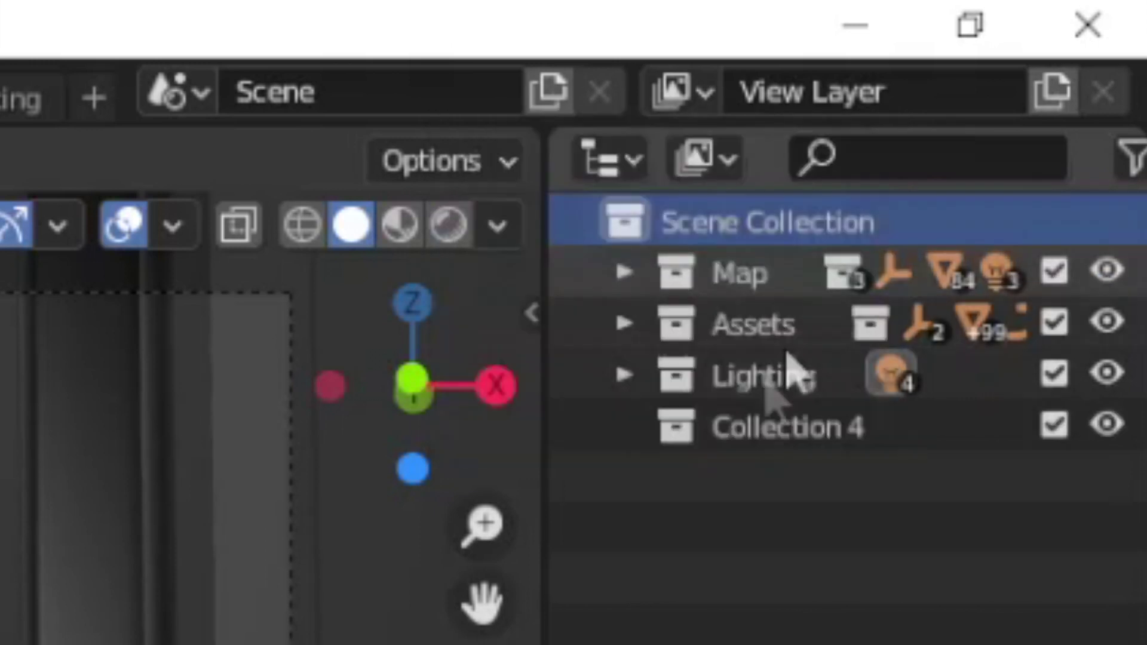
pyautogui.doubleClick(751, 429)
pyautogui.press('BackSpace')
pyautogui.write('Fog')
pyautogui.press('Return')
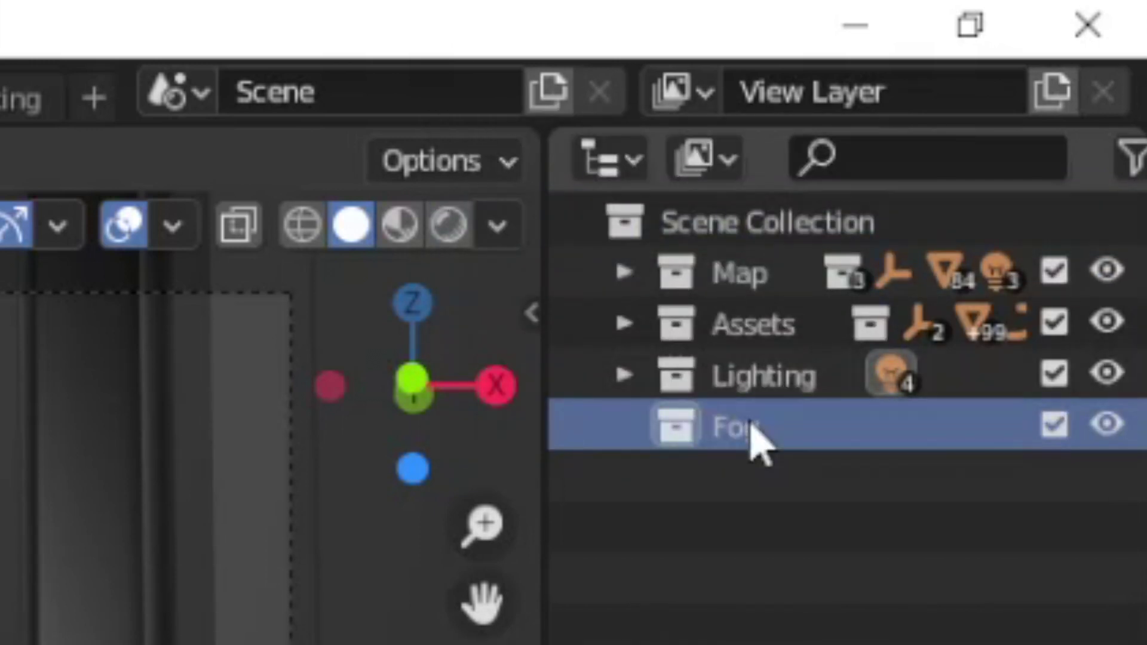
# Step: Add a cube to the Fog collection and scale it up uniformly until it is wider and taller than the hallway
pyautogui.click(927, 224)
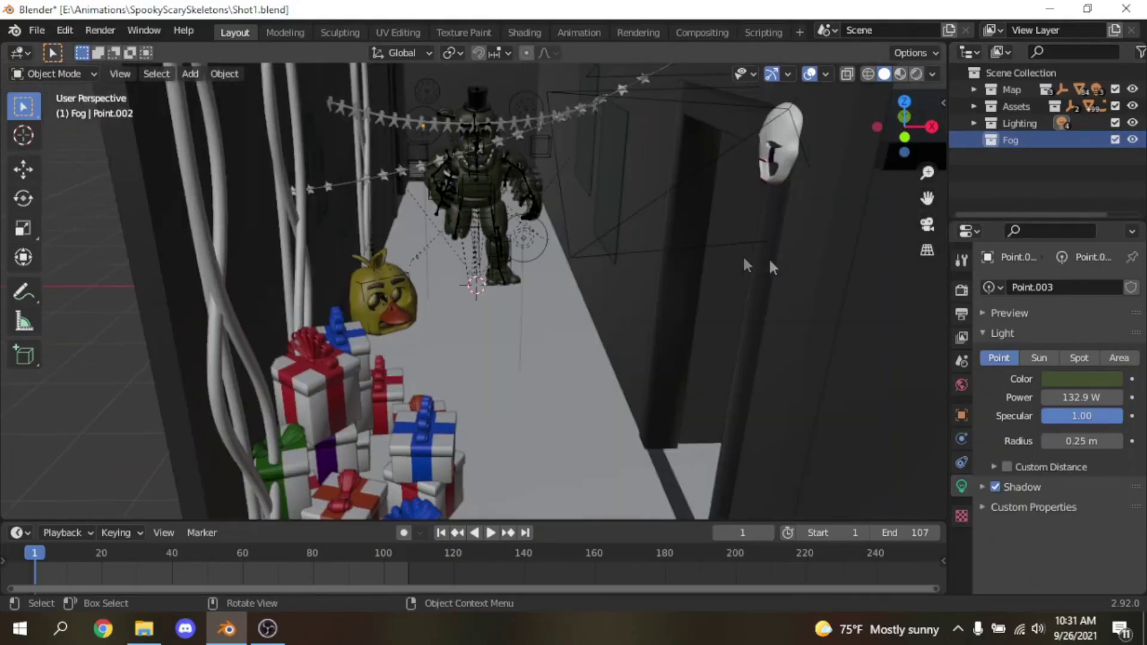
pyautogui.scroll(-6, 550, 264)
pyautogui.hotkey('shift', 'a')
pyautogui.moveTo(507, 67)
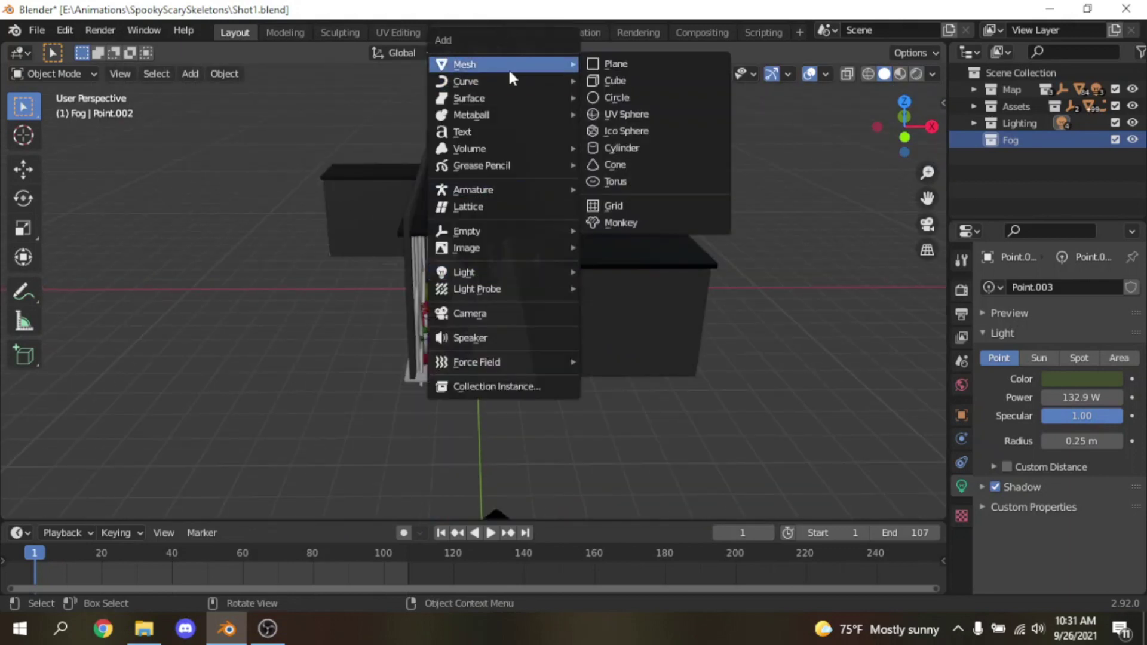
pyautogui.click(624, 76)
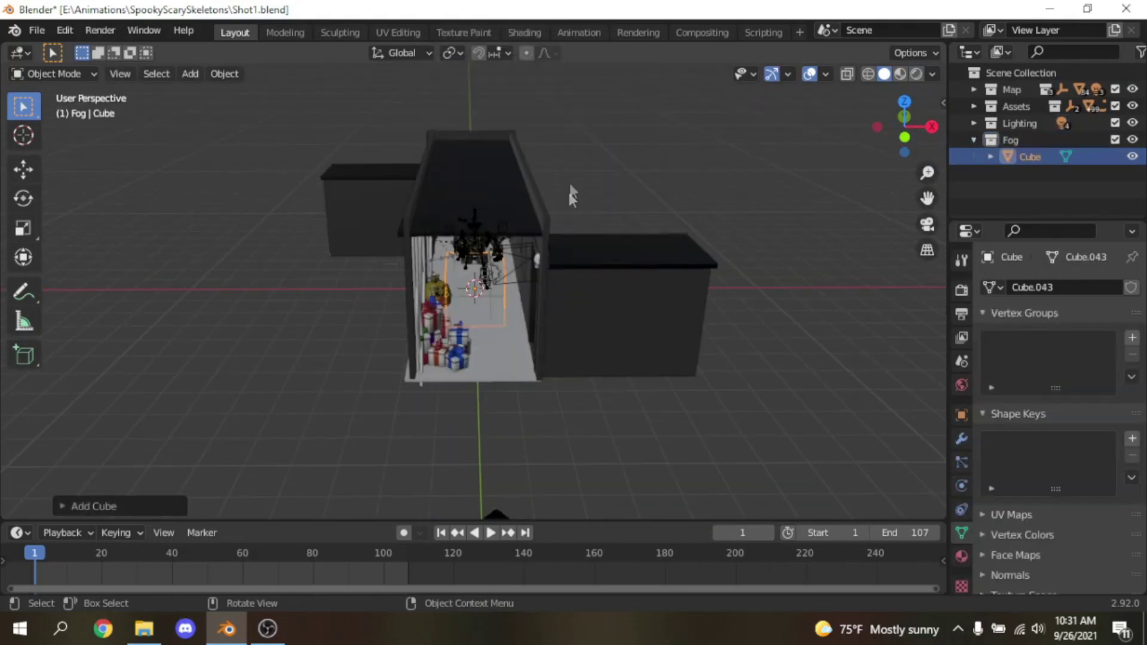
pyautogui.press('s')
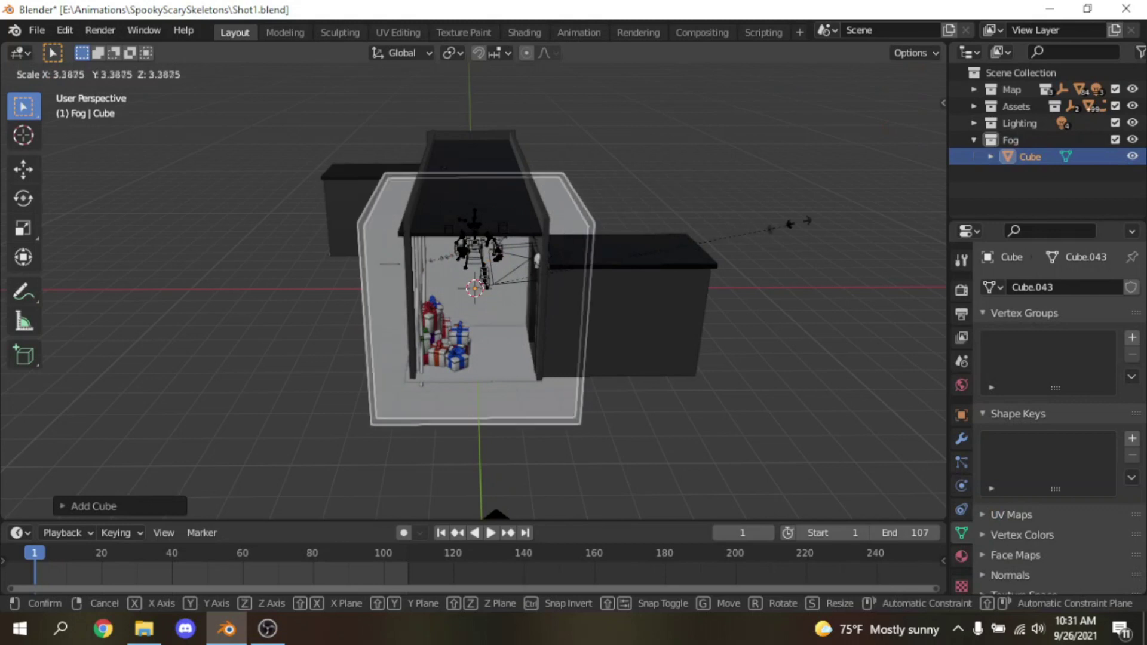
pyautogui.click(905, 201)
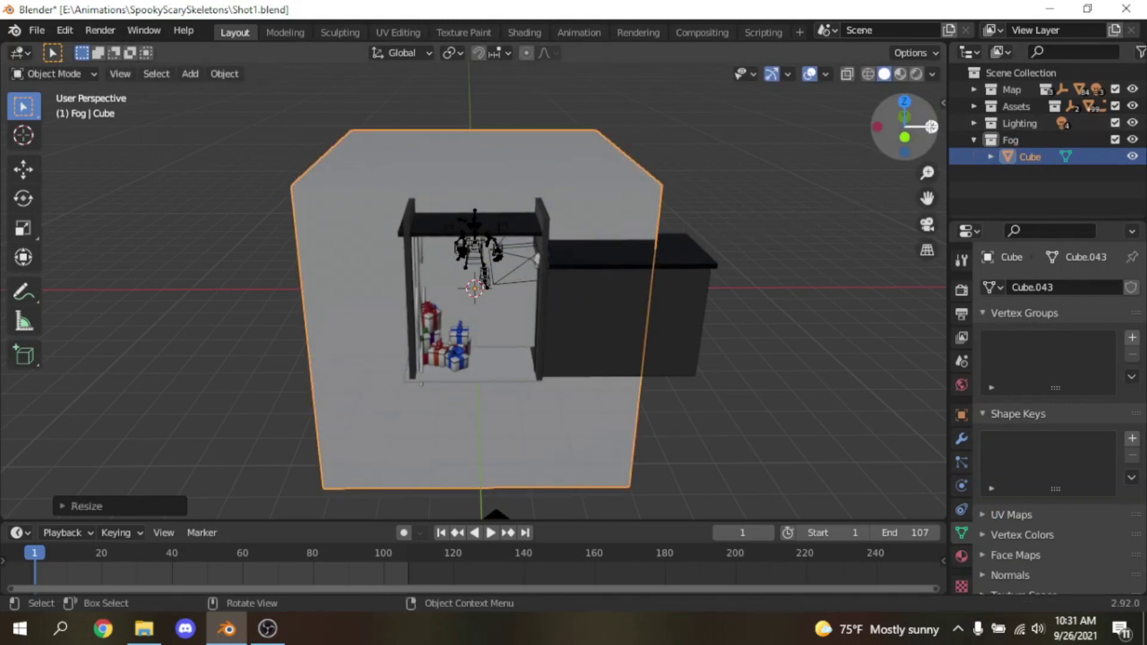
# Step: Stretch the fog cube along global Y over the length of the hallway and check it through the camera
pyautogui.moveTo(911, 128); pyautogui.dragTo(890, 147)
pyautogui.press('s')
pyautogui.press('y')
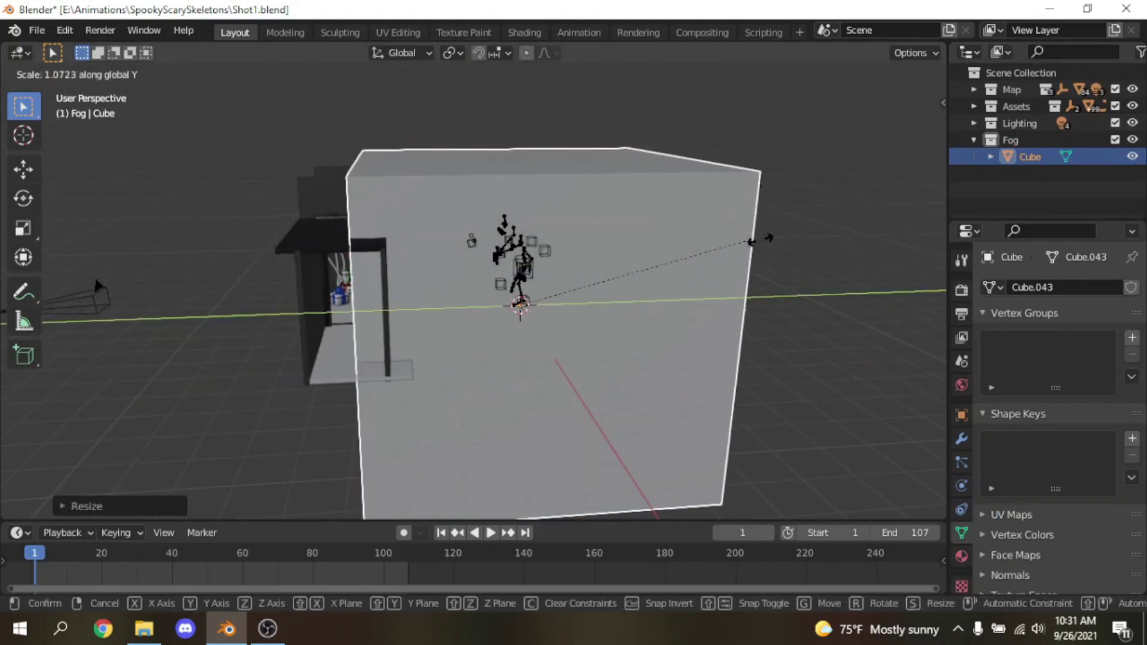
pyautogui.click(832, 238)
pyautogui.click(941, 224)
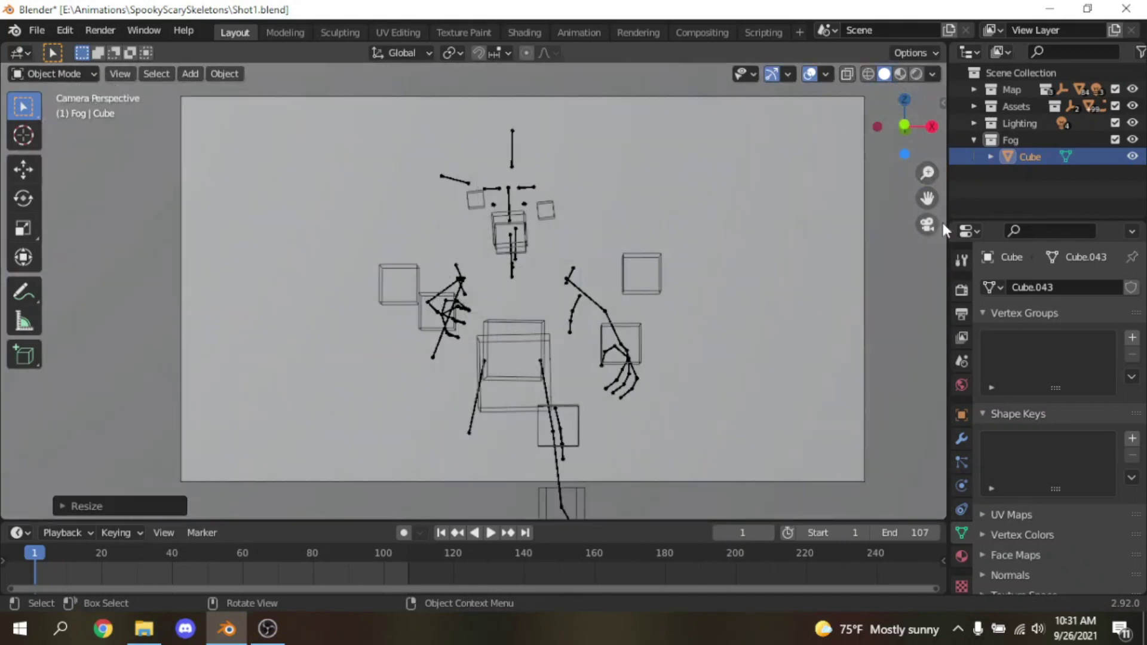
pyautogui.scroll(-2, 774, 210)
pyautogui.scroll(3, 786, 204)
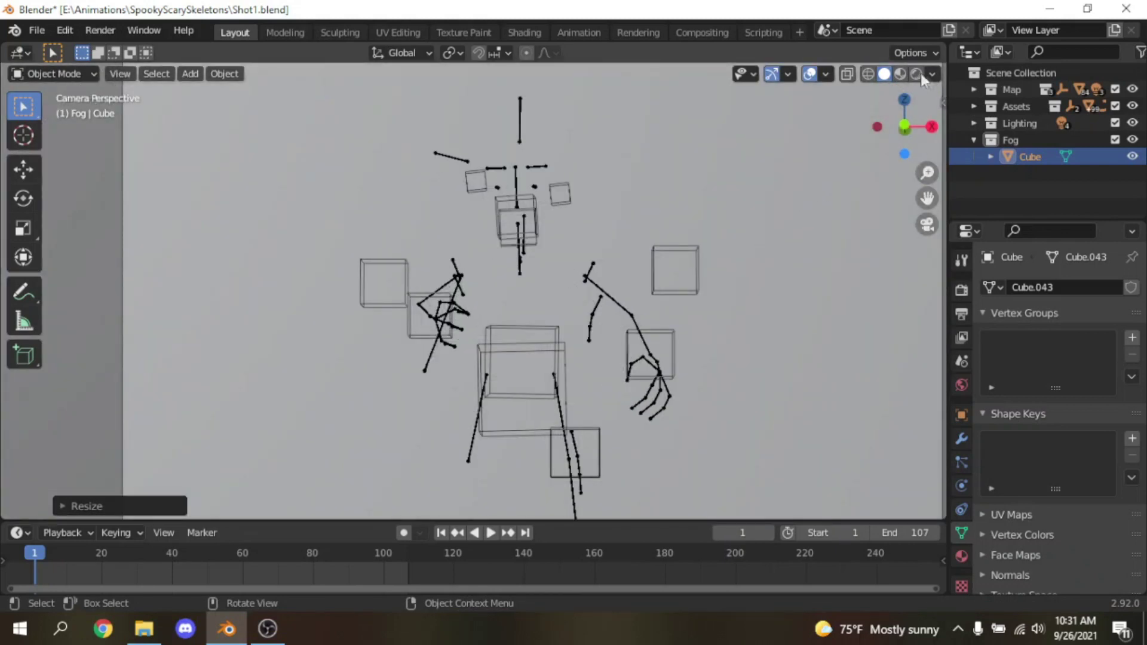
# Step: Show the scene in Material Preview shading and split the viewport to add a Shader Editor with its sidebar hidden
pyautogui.click(900, 73)
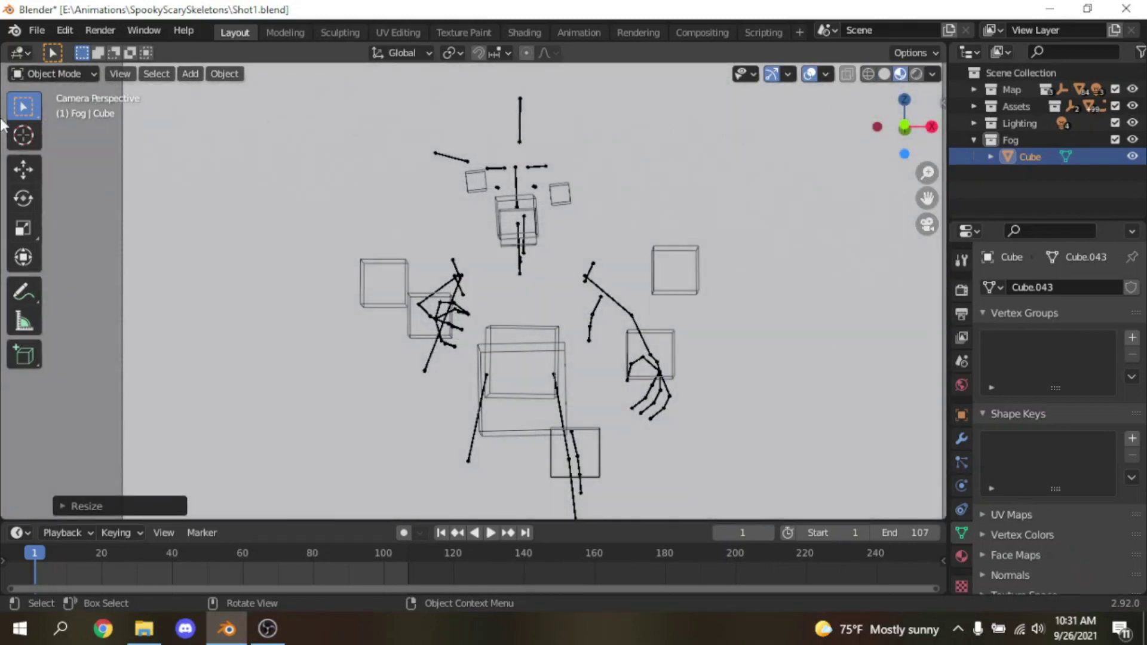
pyautogui.moveTo(90, 47); pyautogui.dragTo(262, 47)
pyautogui.click(21, 54)
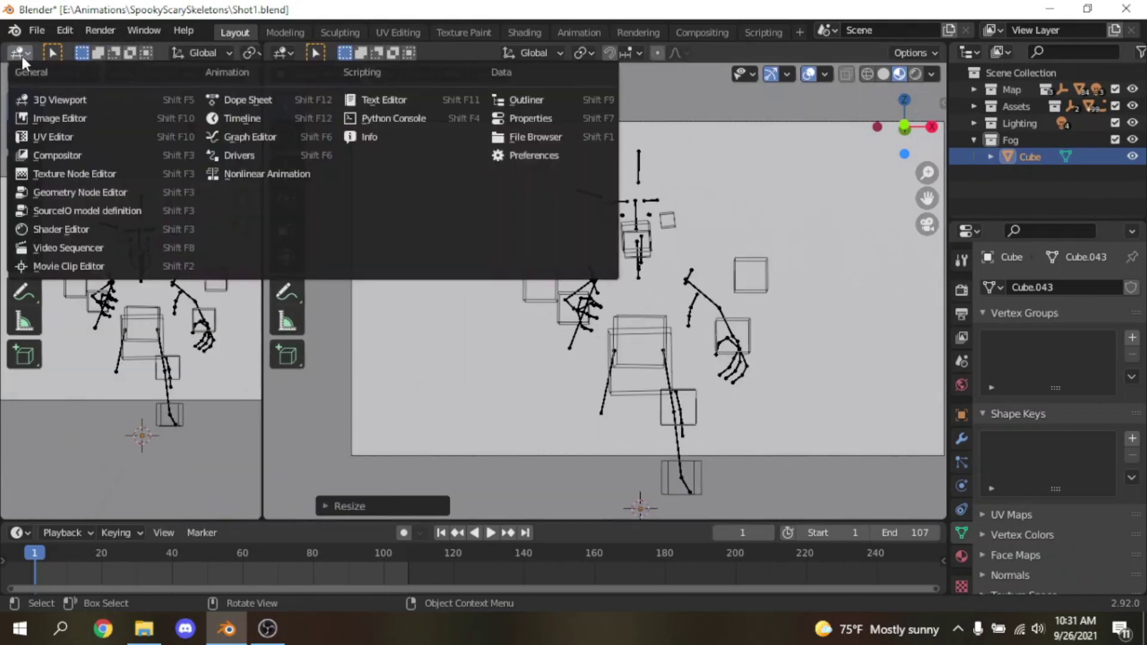
pyautogui.click(70, 229)
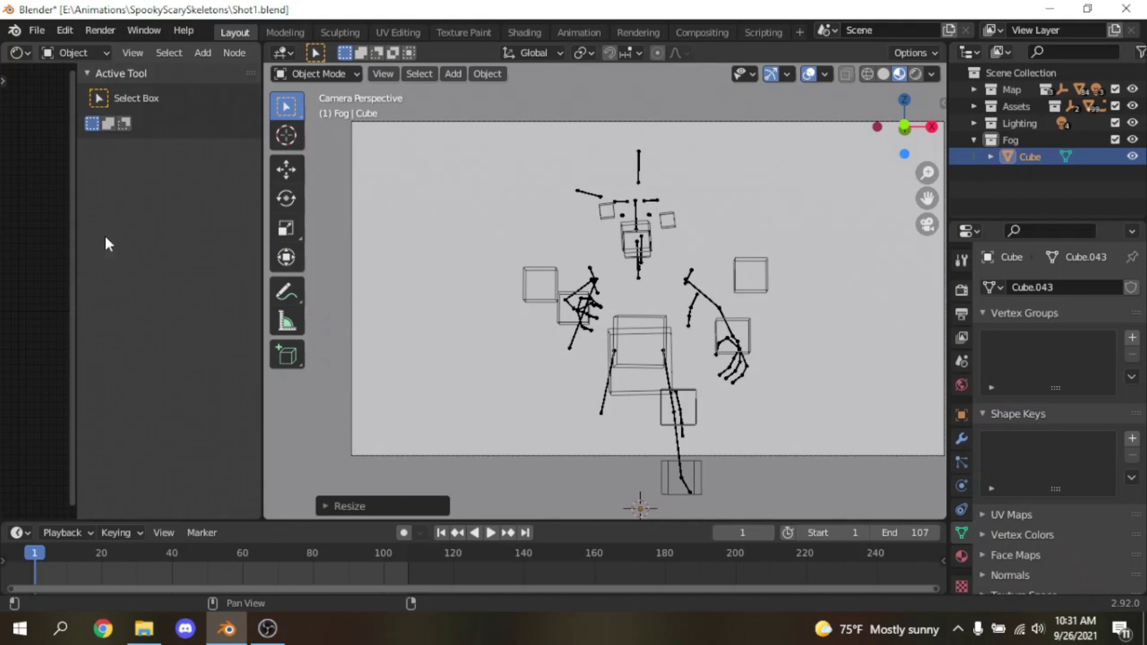
pyautogui.press('n')
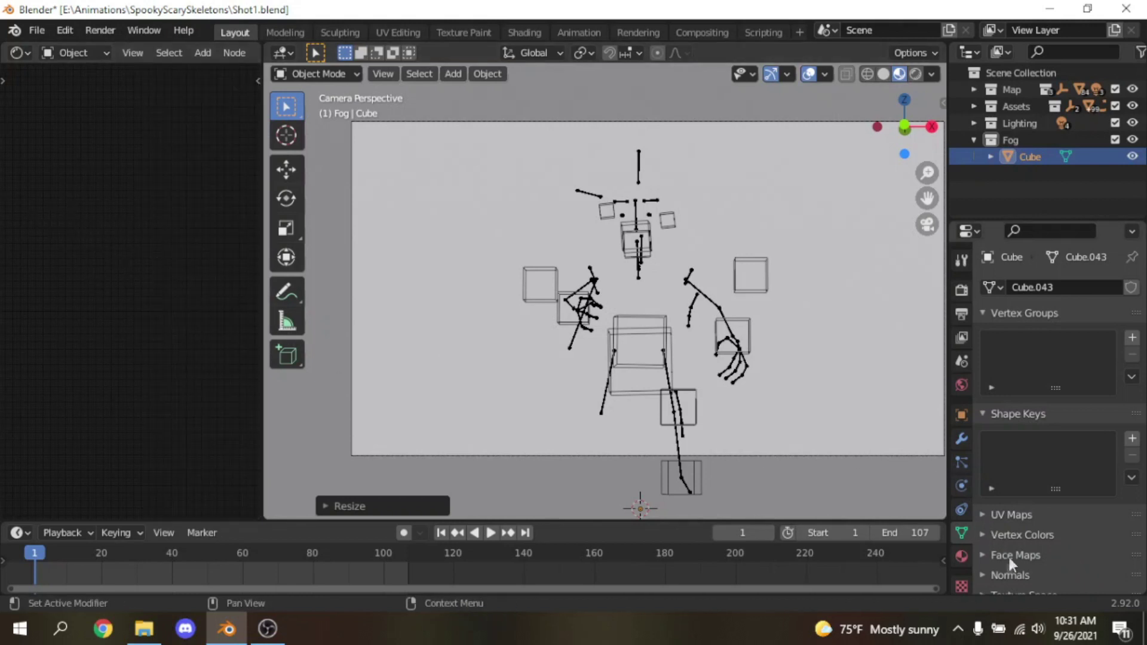
# Step: Give the fog cube a new material and delete its Principled BSDF node
pyautogui.click(961, 556)
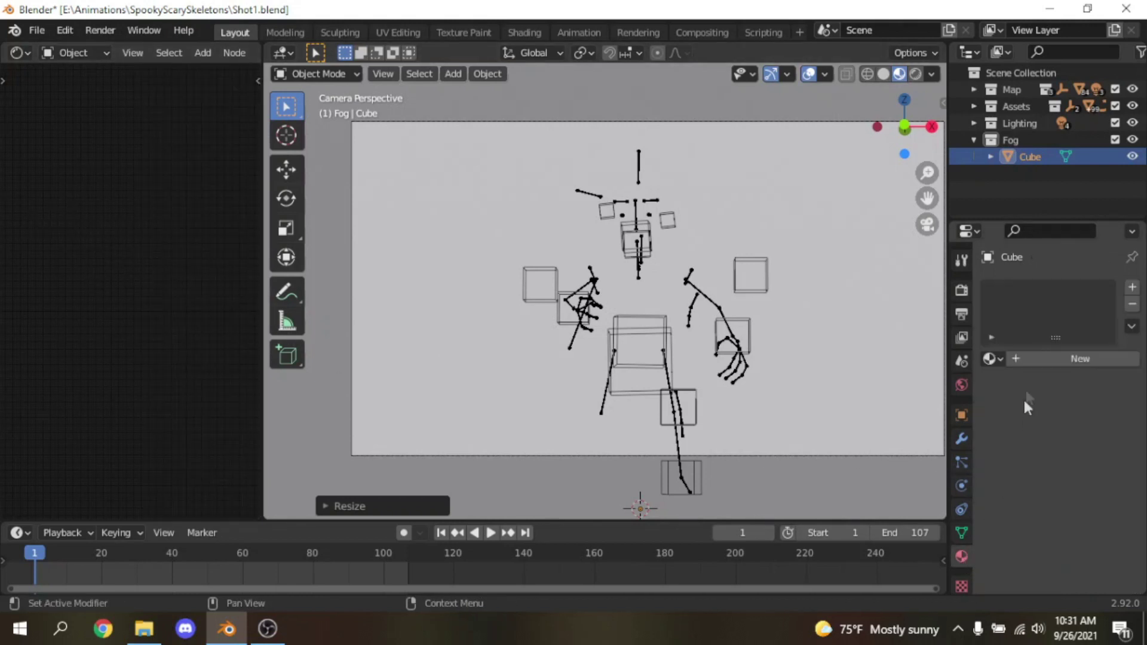
pyautogui.click(1038, 360)
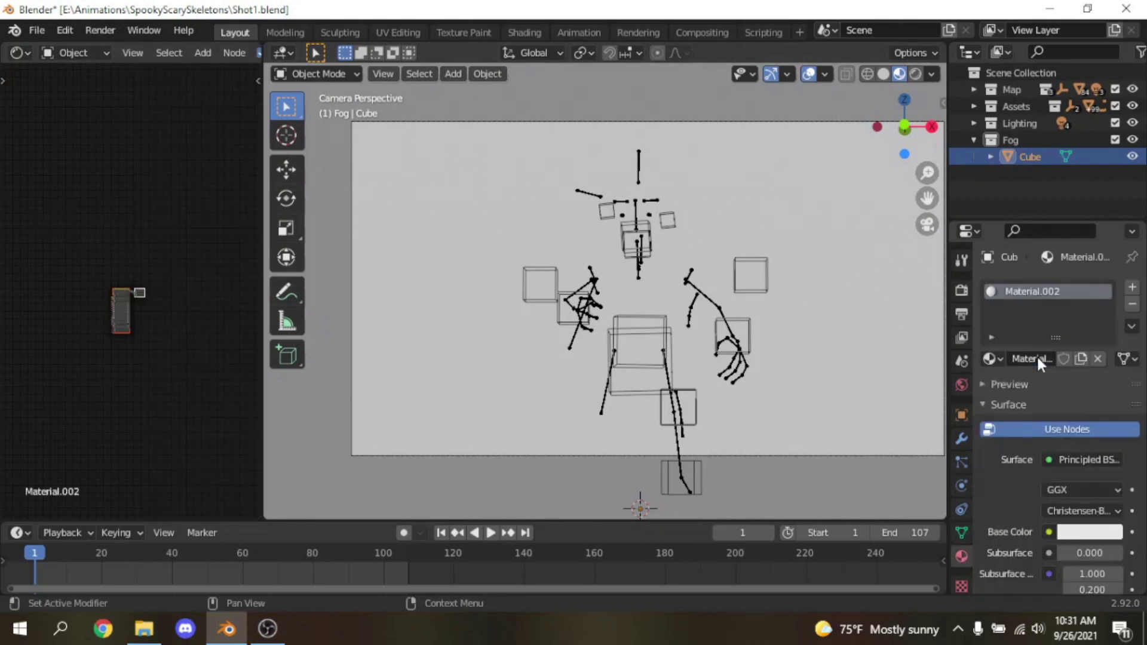
pyautogui.scroll(5, 135, 285)
pyautogui.click(134, 275)
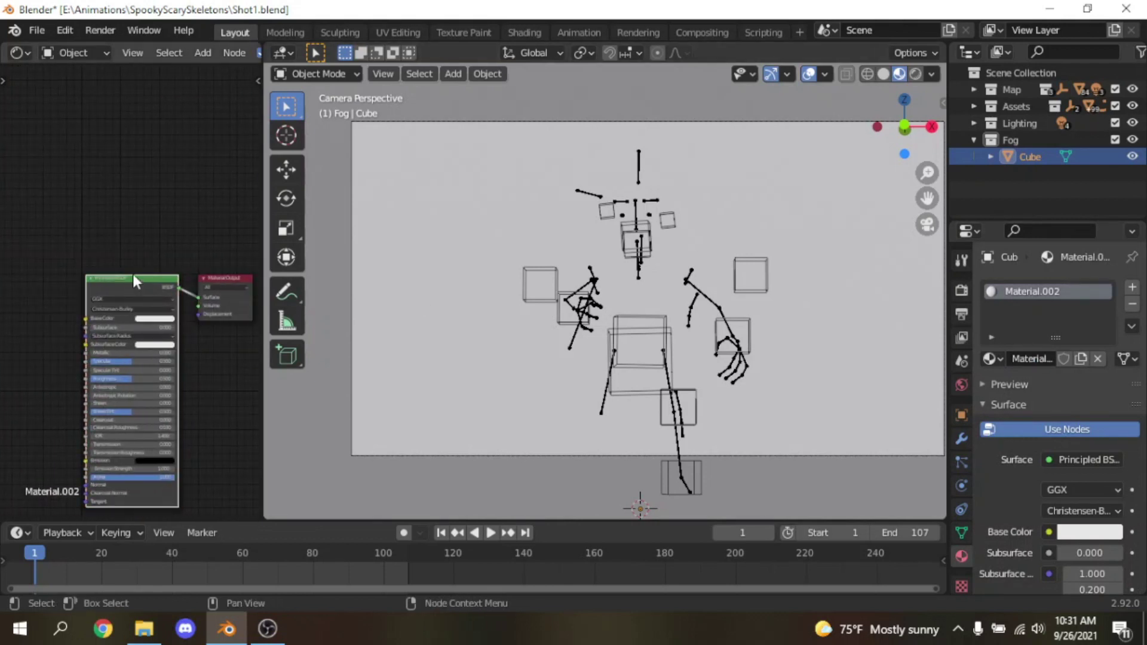
pyautogui.press('x')
# Step: Add a Principled Volume node and connect its Volume output to the Volume input of the Material Output
pyautogui.hotkey('shift', 'a')
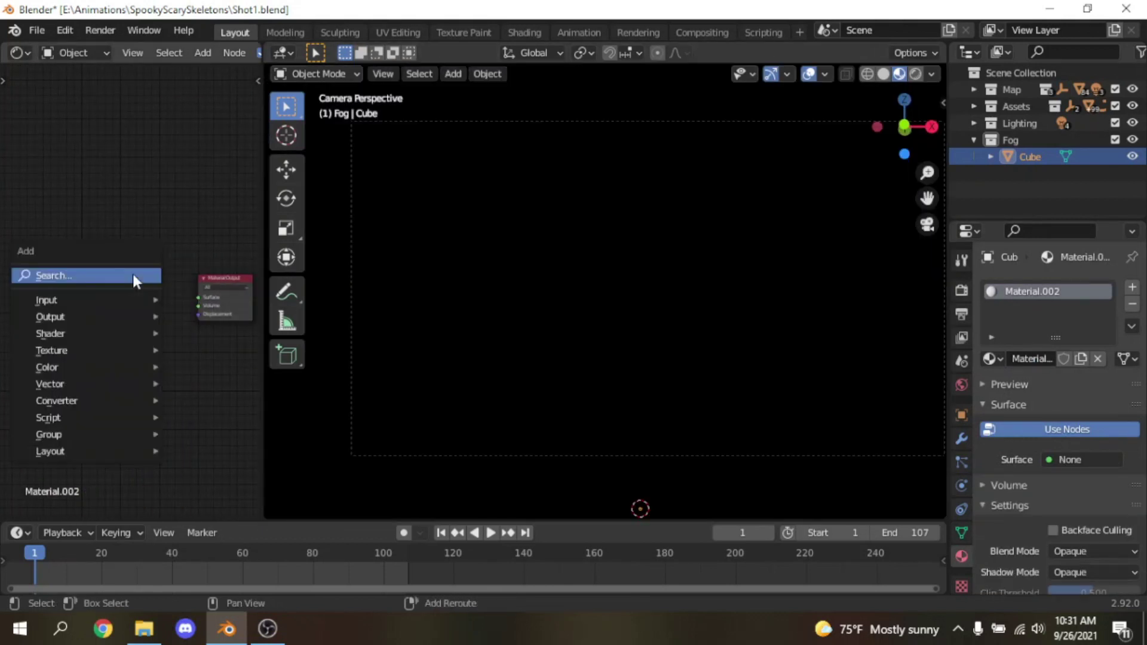
pyautogui.click(133, 273)
pyautogui.write('Prin')
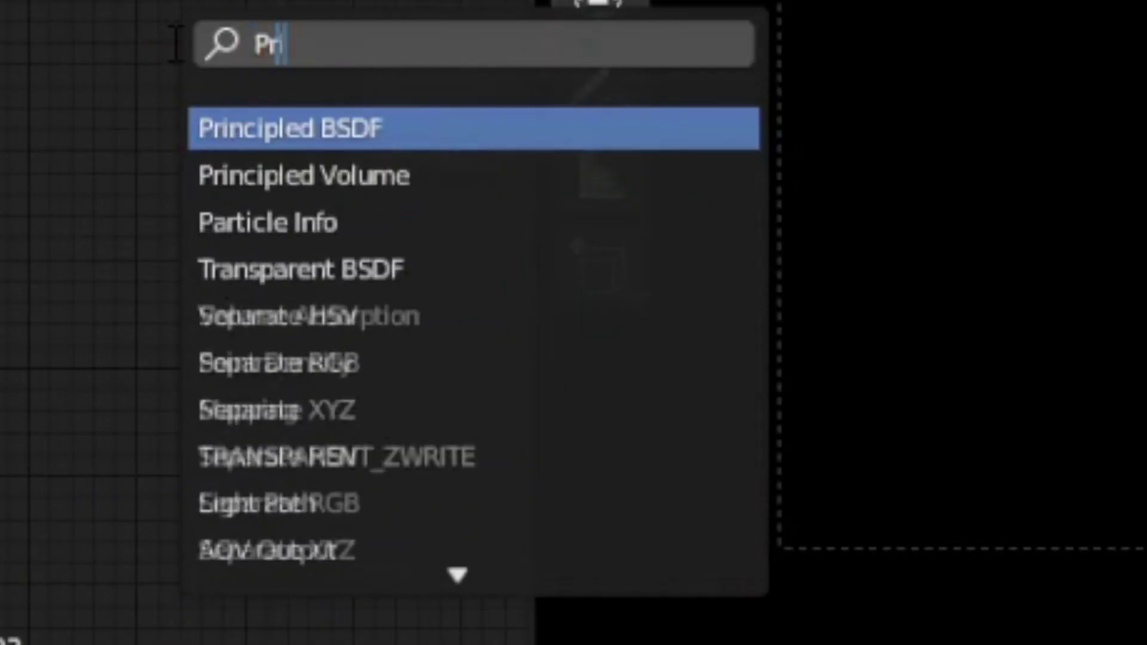
pyautogui.click(290, 175)
pyautogui.click(191, 296)
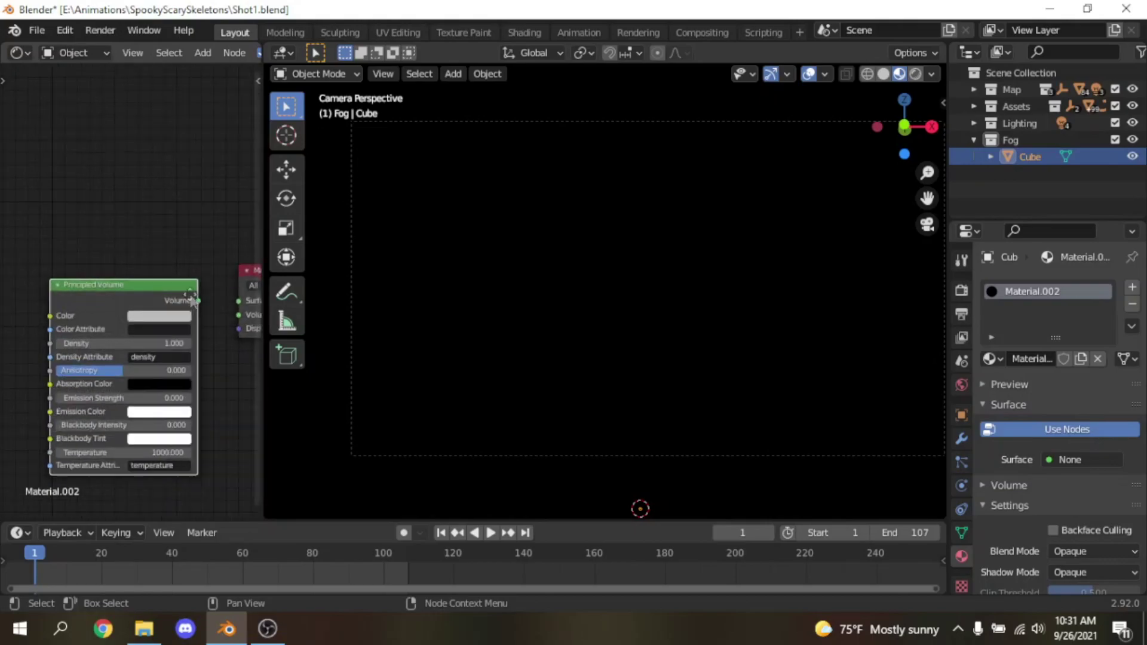
pyautogui.moveTo(198, 300); pyautogui.dragTo(235, 315)
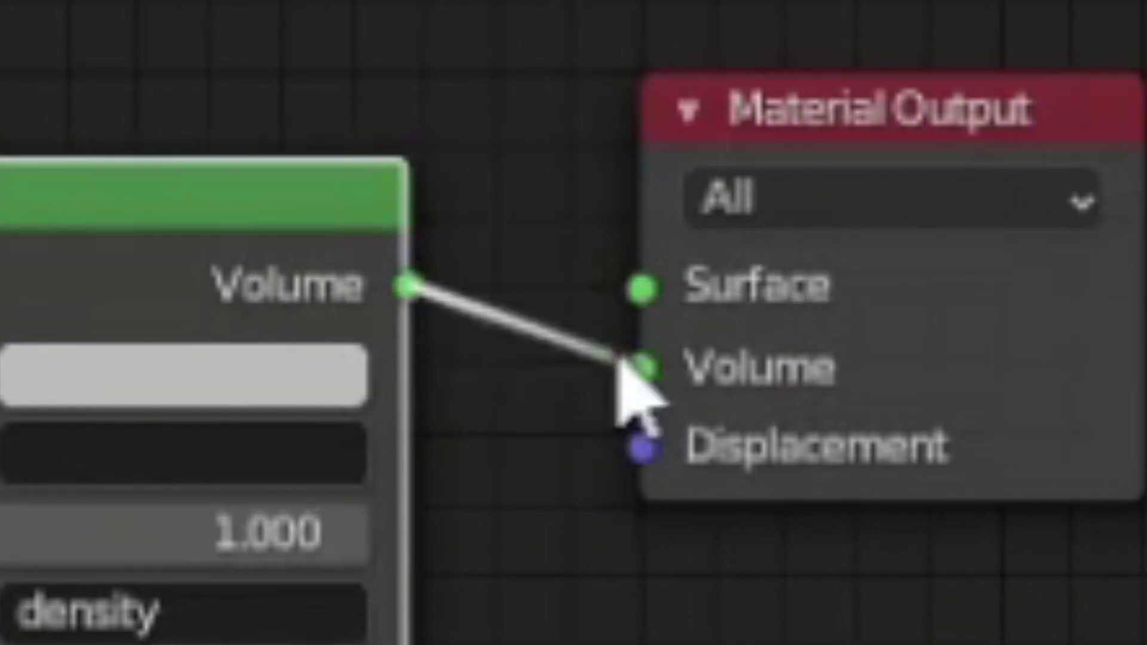
pyautogui.moveTo(621, 358); pyautogui.dragTo(642, 365)
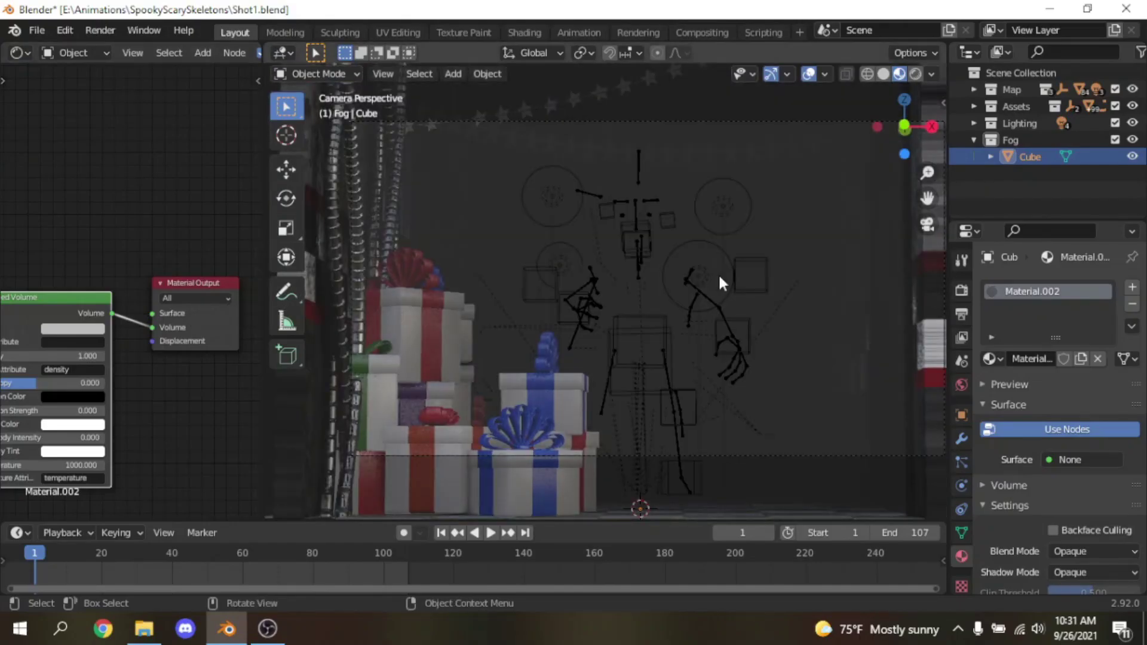
# Step: Set the Principled Volume node's density to 0.009 and check the fog in the camera view
pyautogui.scroll(2, 718, 282)
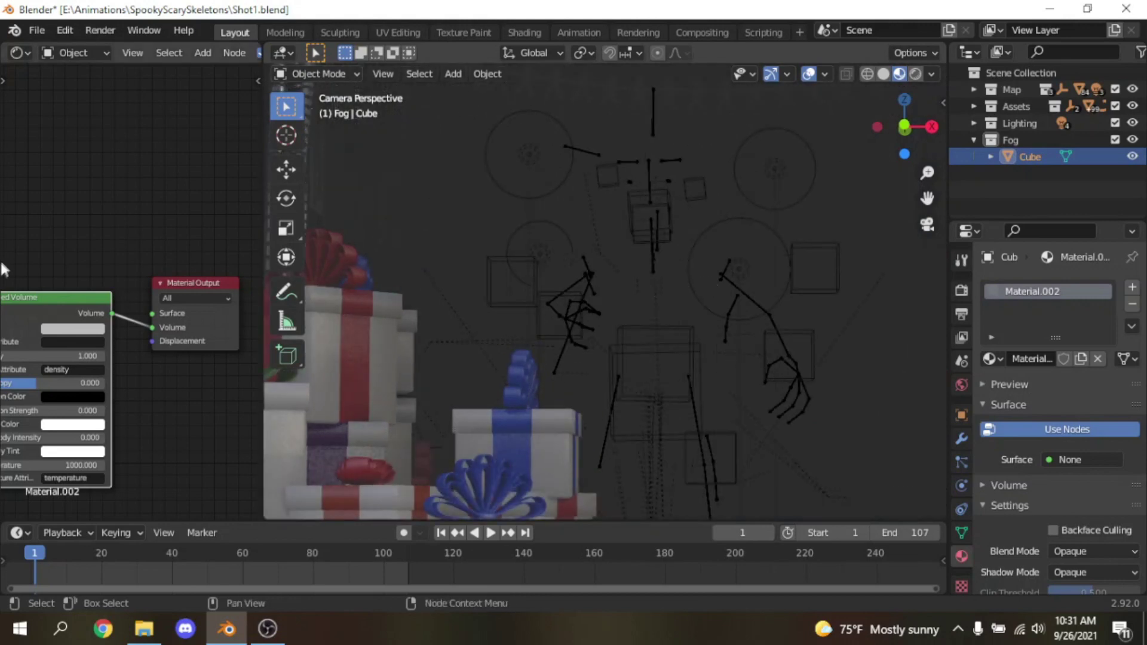
pyautogui.moveTo(7, 275); pyautogui.dragTo(121, 201, button='middle')
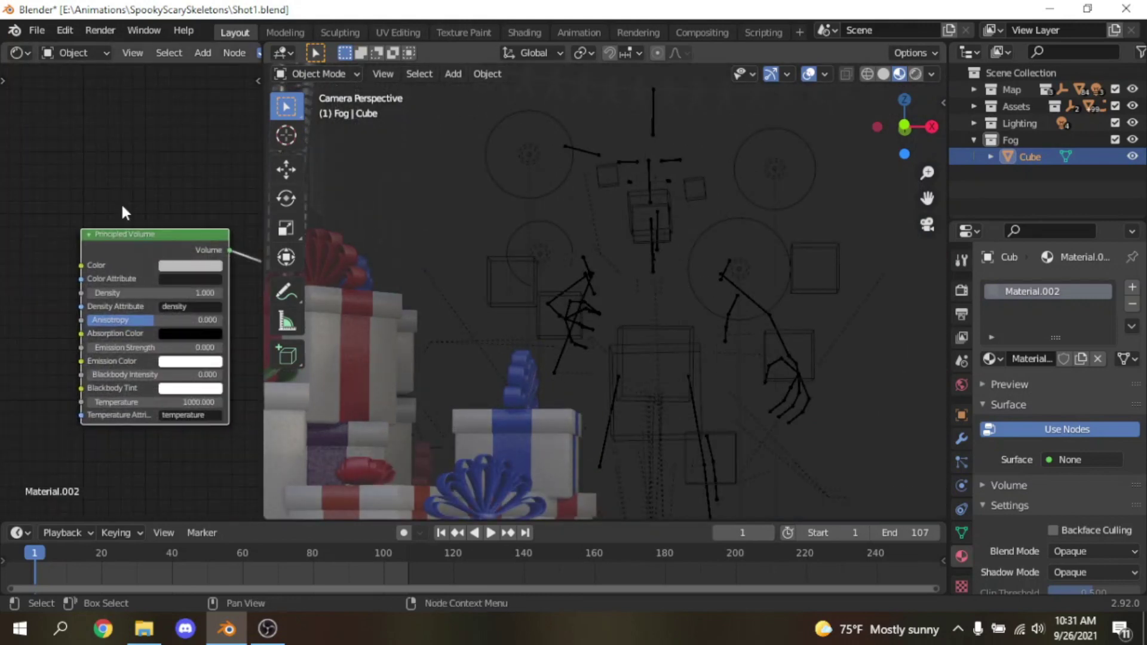
pyautogui.scroll(3, 131, 247)
pyautogui.moveTo(123, 251); pyautogui.dragTo(61, 244, button='middle')
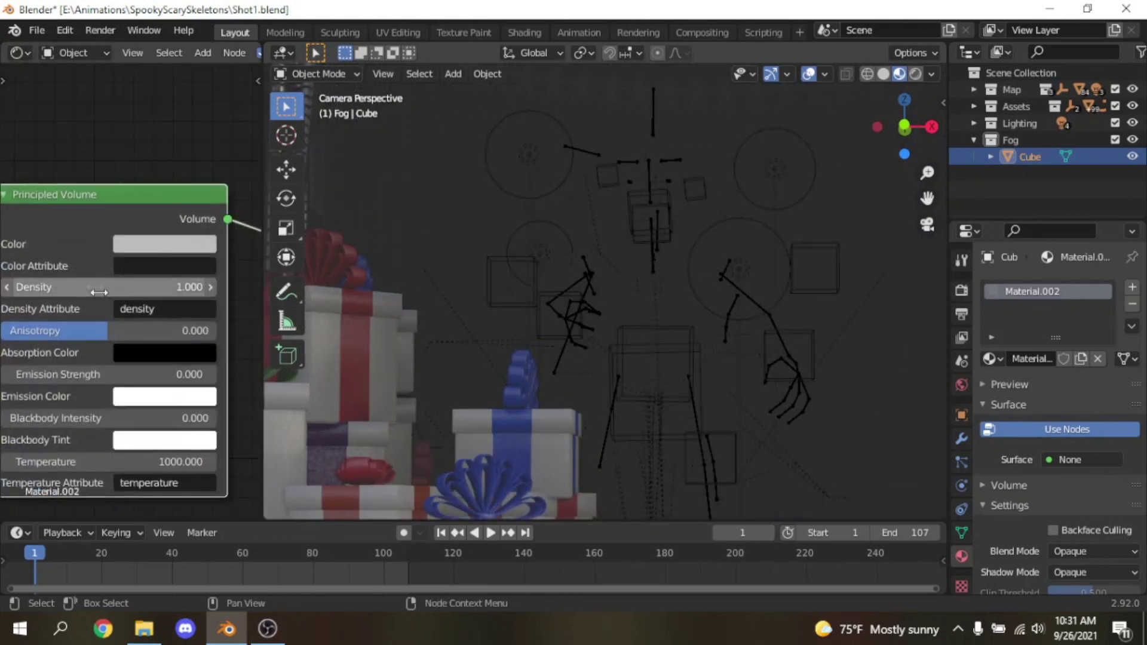
pyautogui.click(101, 293)
pyautogui.write('0')
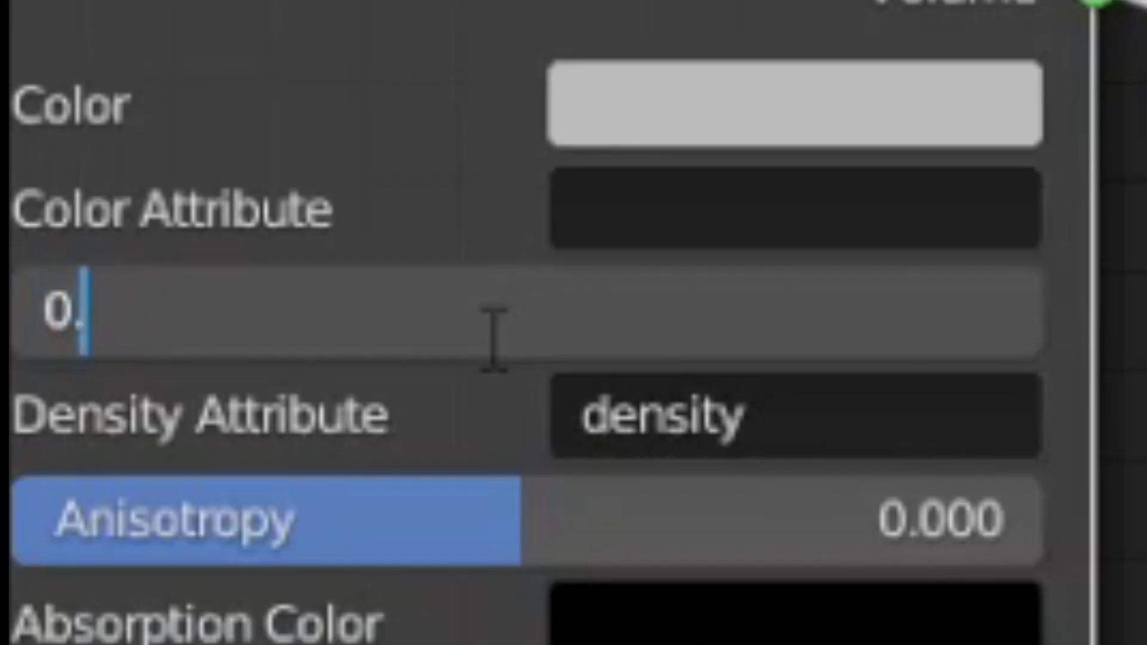
pyautogui.write('.')
pyautogui.write('00')
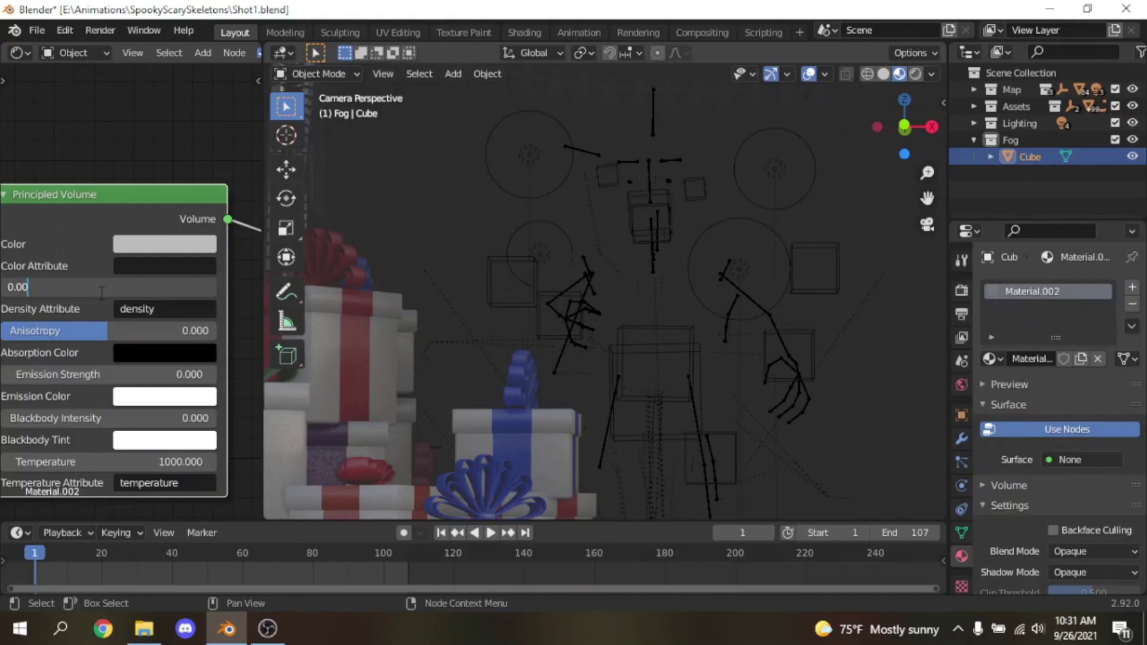
pyautogui.write('9')
pyautogui.press('Return')
pyautogui.scroll(-2, 686, 196)
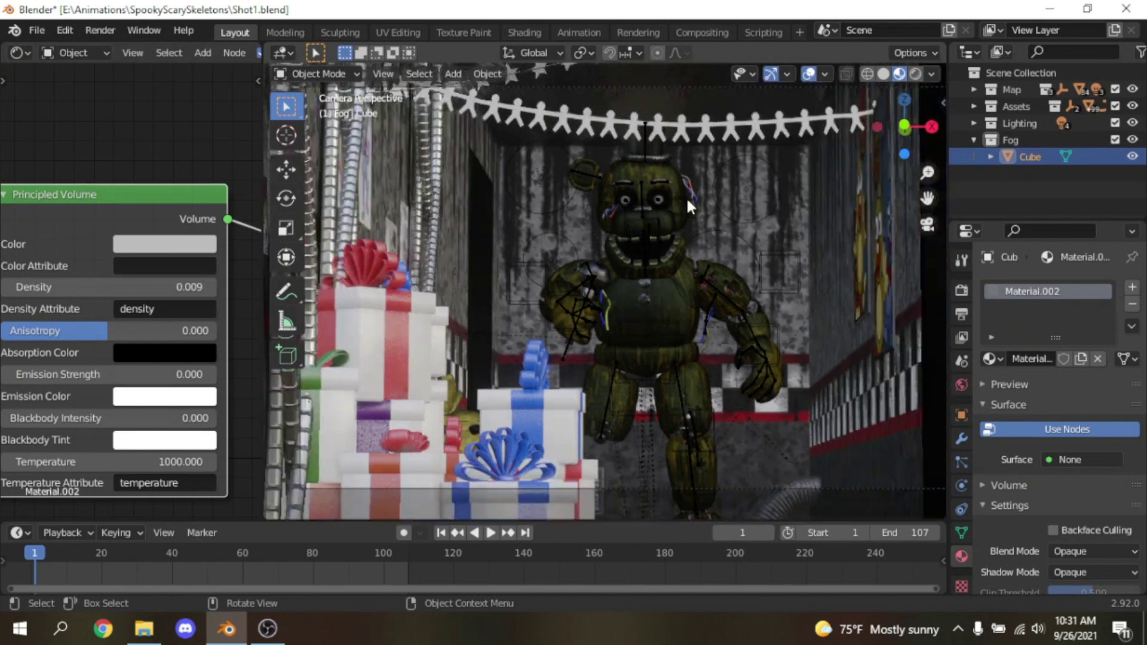
# Step: Set the Principled Volume node's Color to a light yellowish green
pyautogui.scroll(1, 680, 198)
pyautogui.moveTo(85, 231); pyautogui.dragTo(123, 210, button='middle')
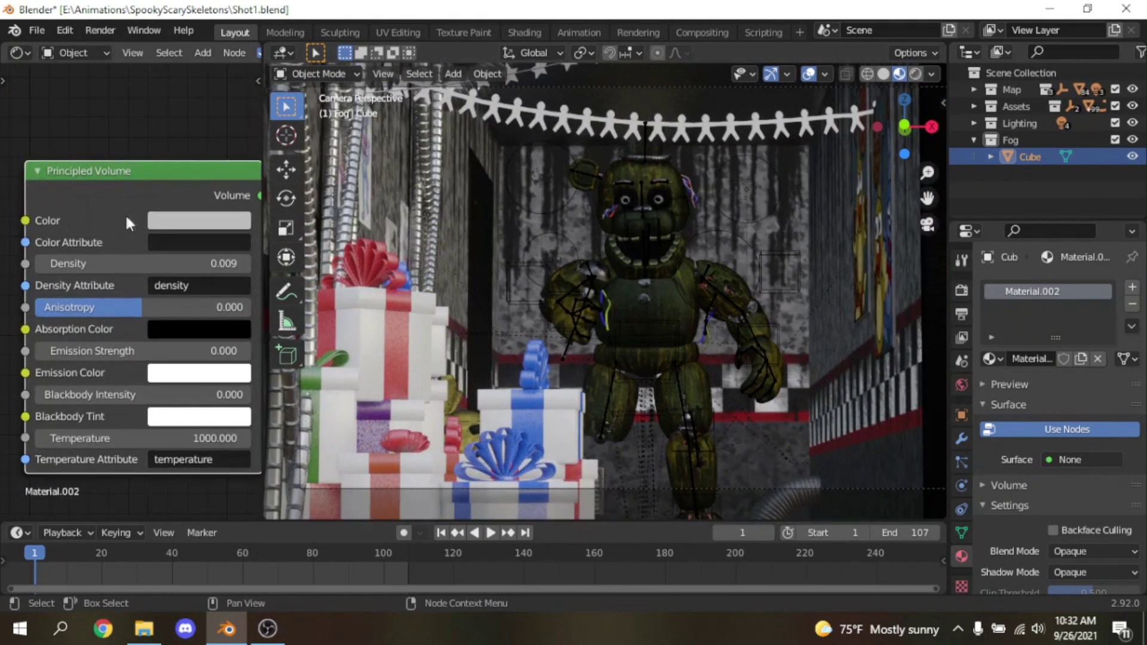
pyautogui.click(179, 224)
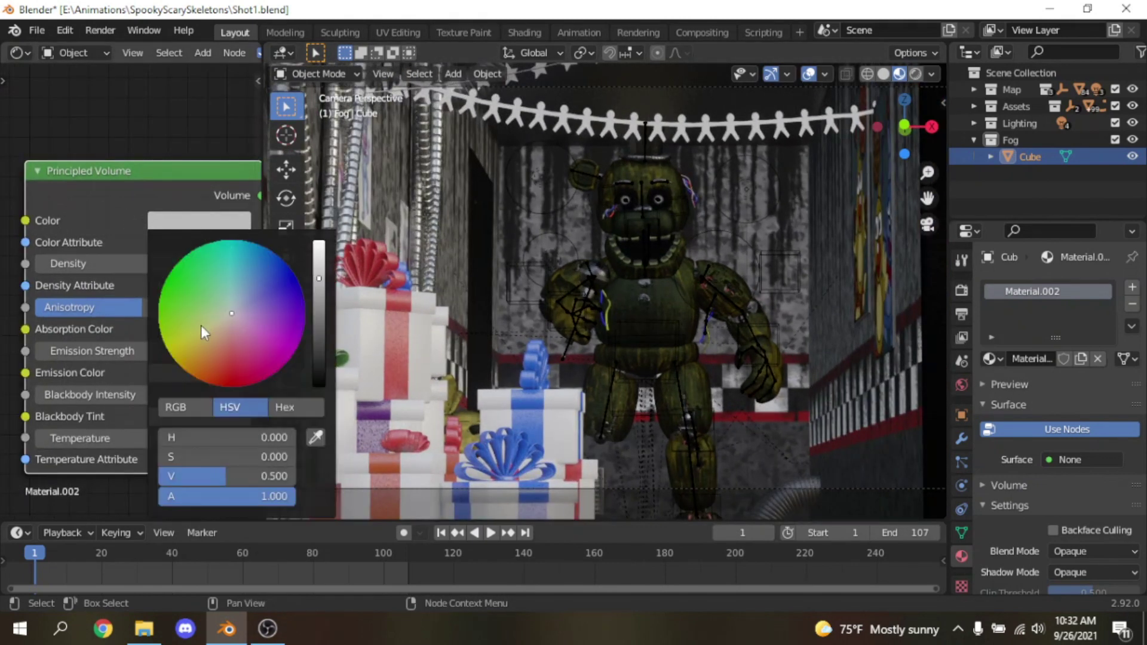
pyautogui.moveTo(201, 325); pyautogui.dragTo(193, 325)
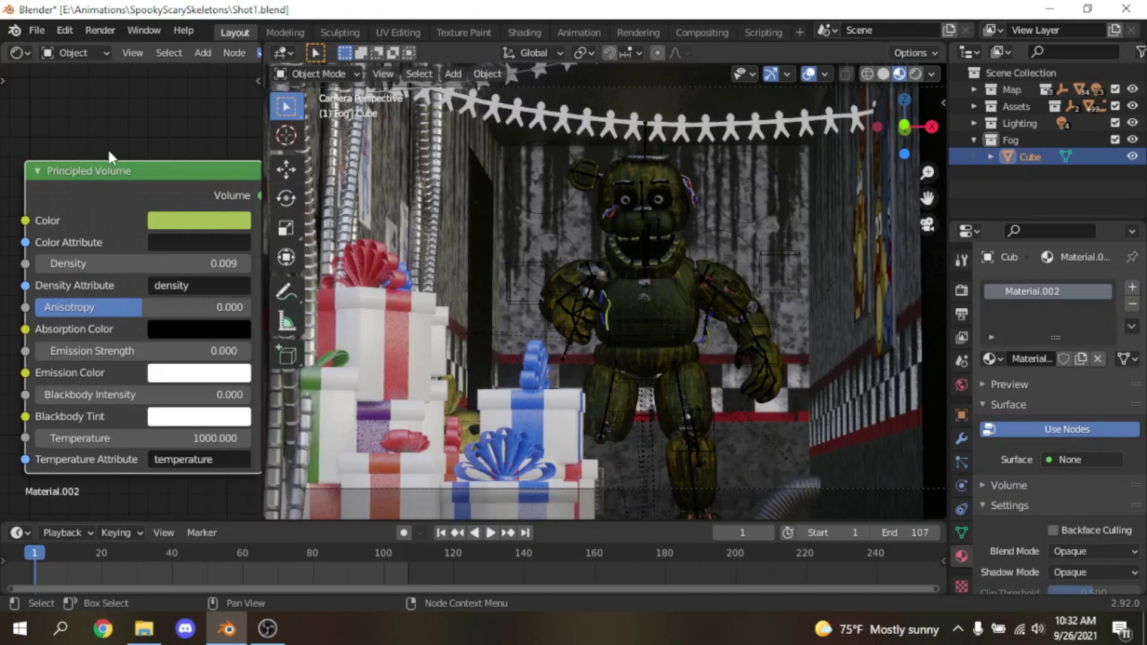
# Step: Set the Principled Volume node's Emission Strength to 0.009
pyautogui.moveTo(102, 134); pyautogui.dragTo(80, 94, button='middle')
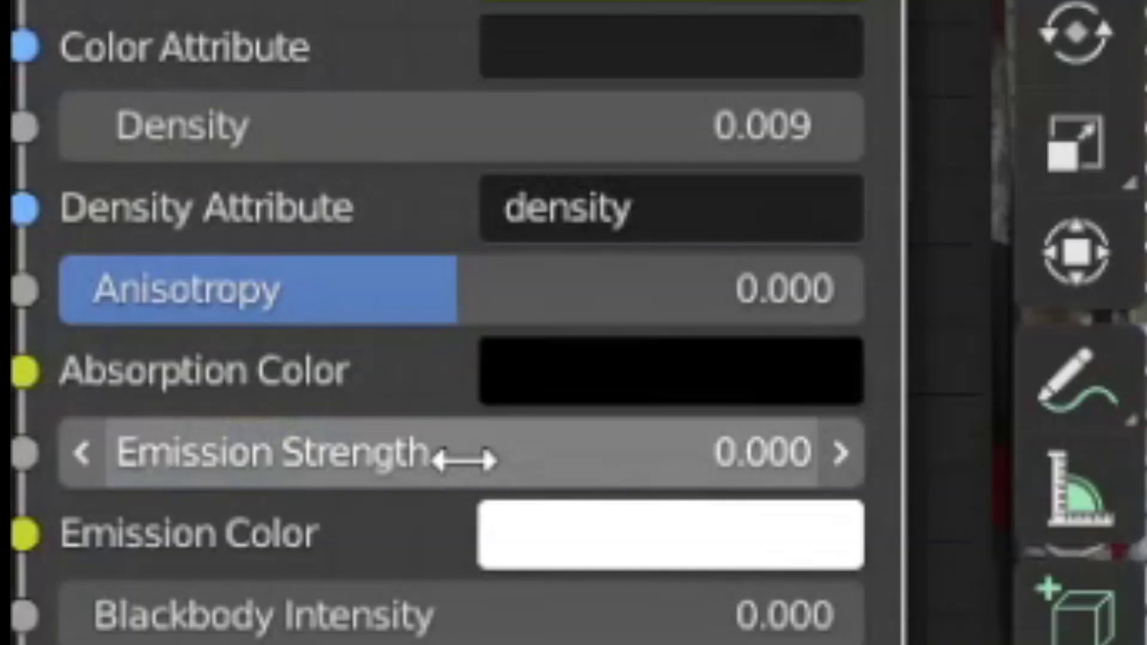
pyautogui.click(121, 313)
pyautogui.press('BackSpace')
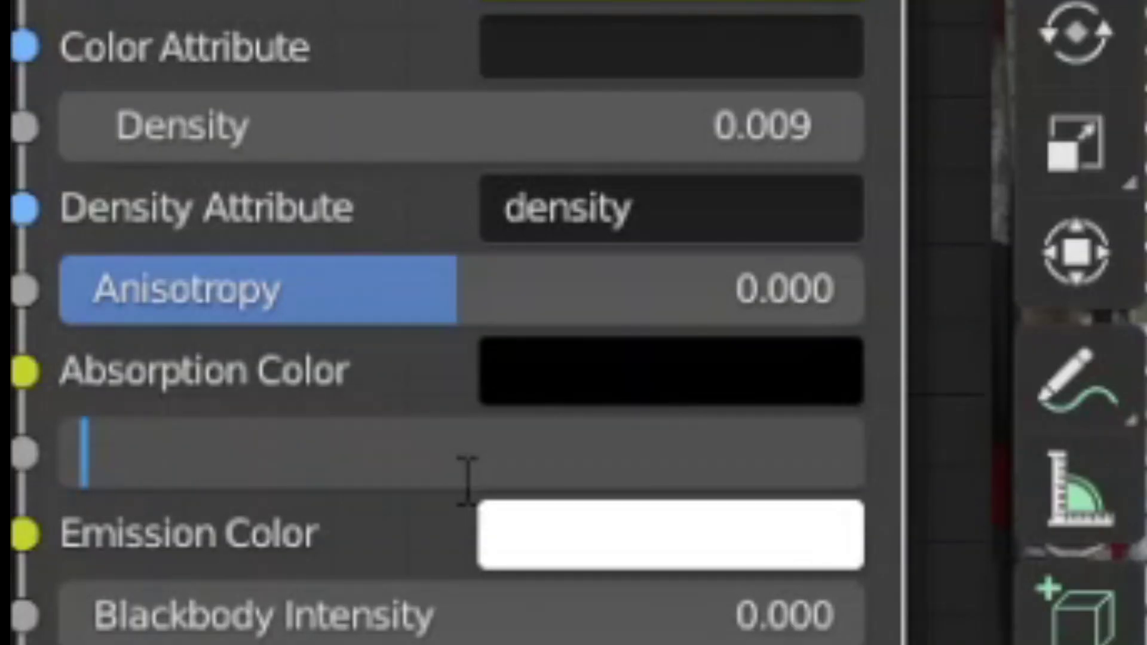
pyautogui.press('Return')
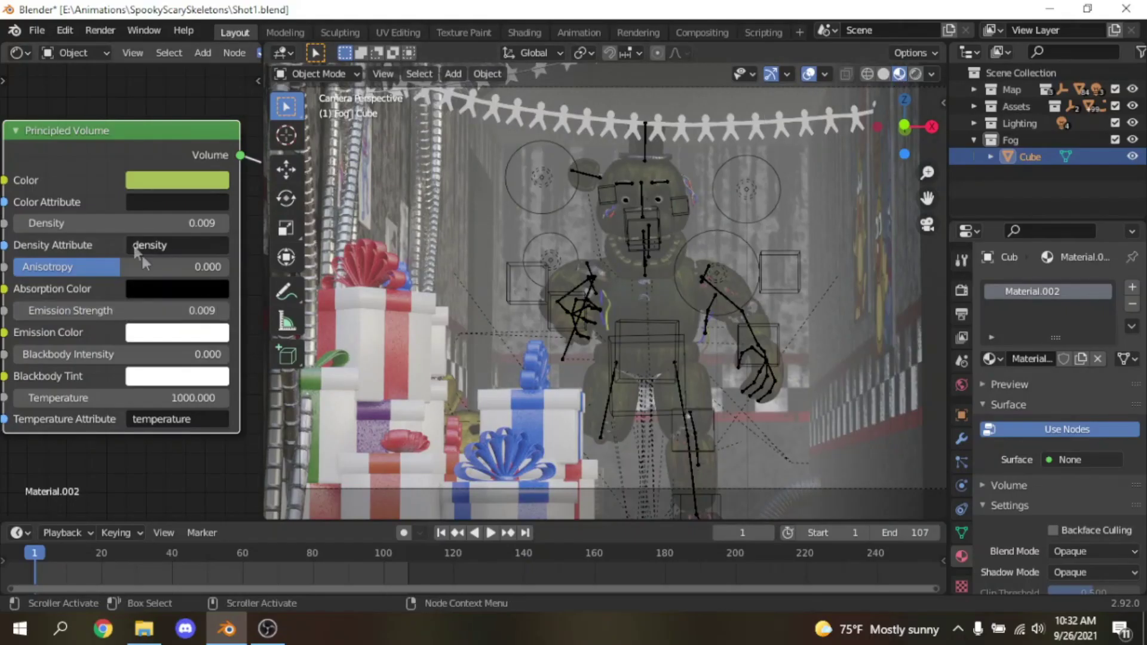
# Step: Set the fog's Emission Color to a dark olive with hue about 0.134, saturation 0.896 and value 0.048
pyautogui.click(196, 335)
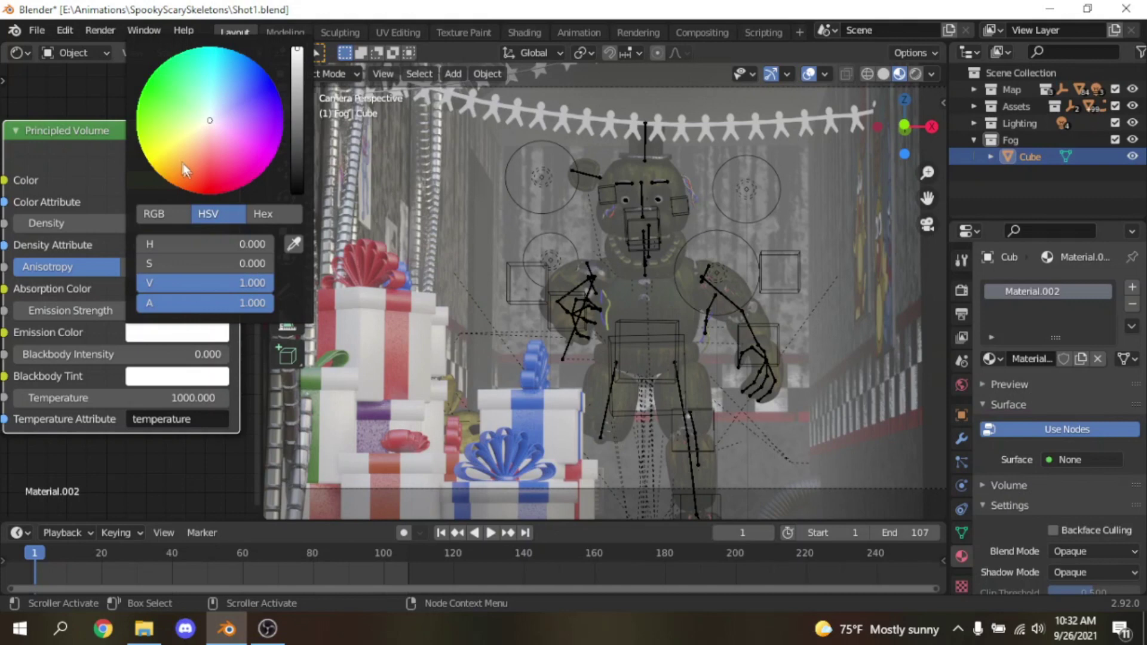
pyautogui.moveTo(160, 145); pyautogui.dragTo(160, 140)
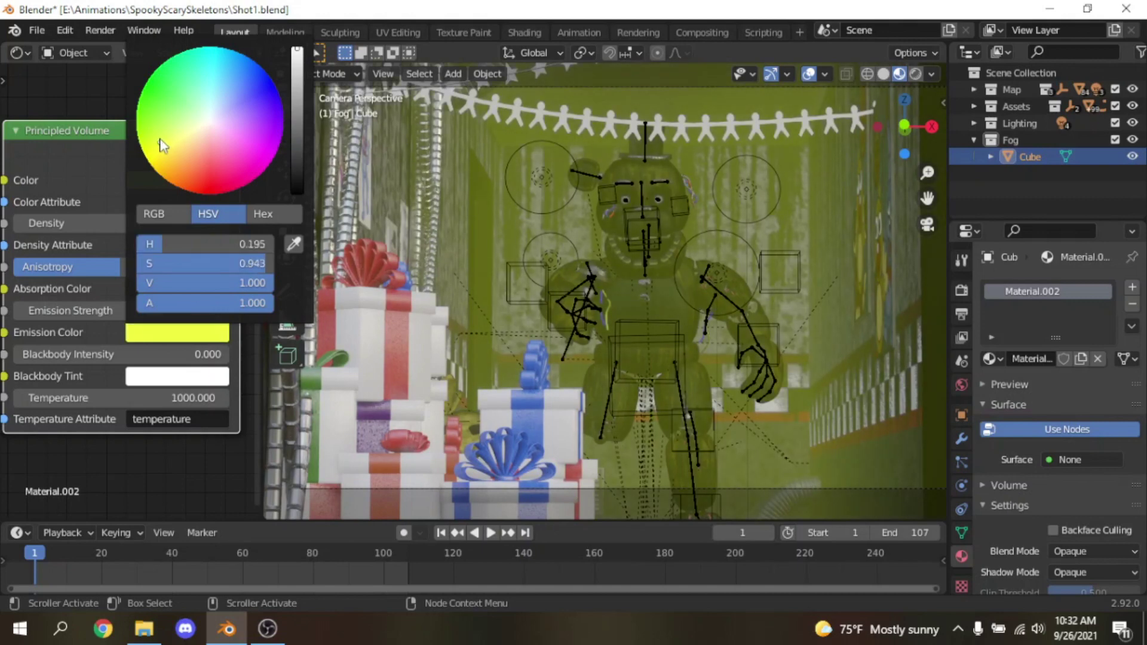
pyautogui.moveTo(290, 157); pyautogui.dragTo(297, 158)
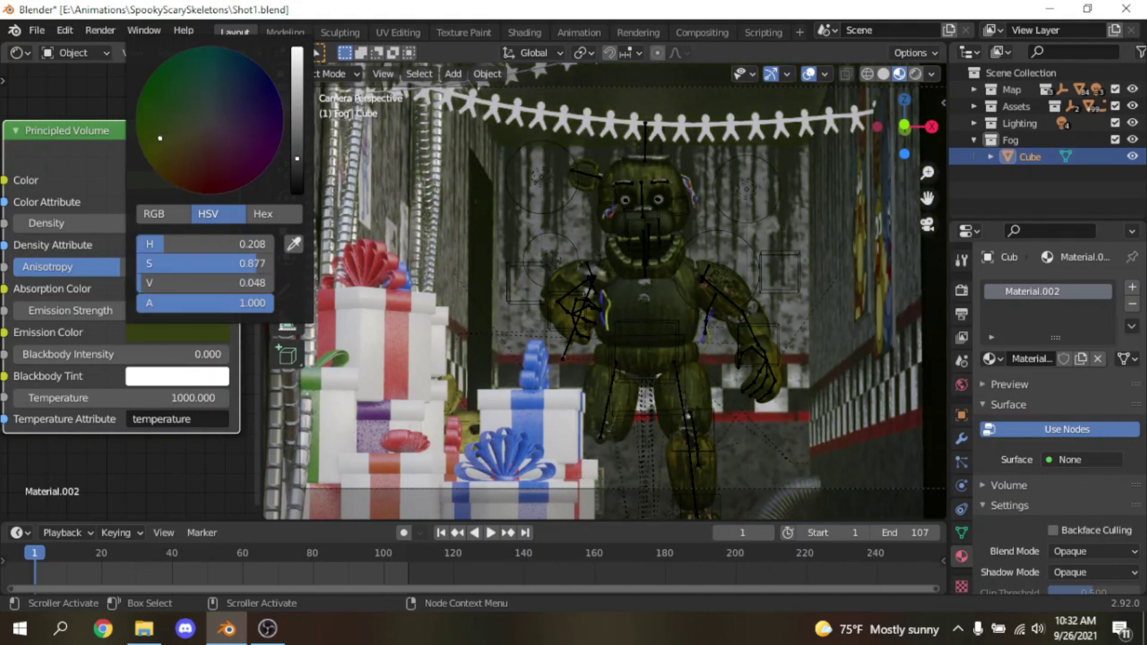
pyautogui.moveTo(159, 141); pyautogui.dragTo(166, 154)
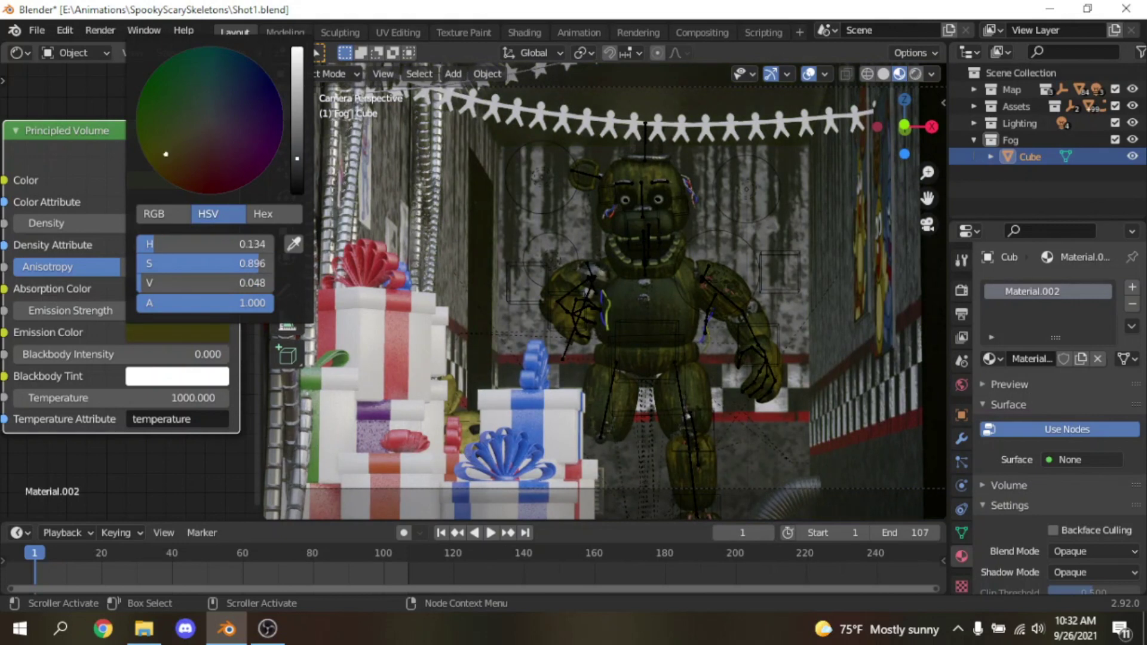
# Step: Show the scene in Rendered shading, lower the Emission Color's value to about 0.014 and shift its hue toward green
pyautogui.click(914, 73)
pyautogui.scroll(-3, 755, 174)
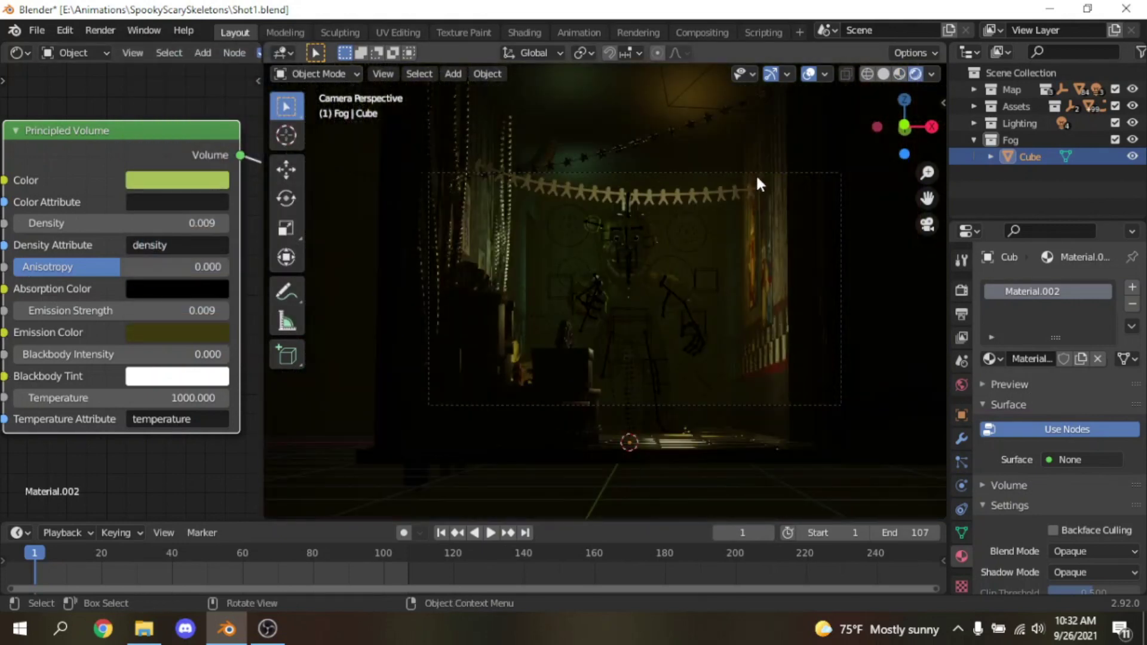
pyautogui.scroll(4, 754, 174)
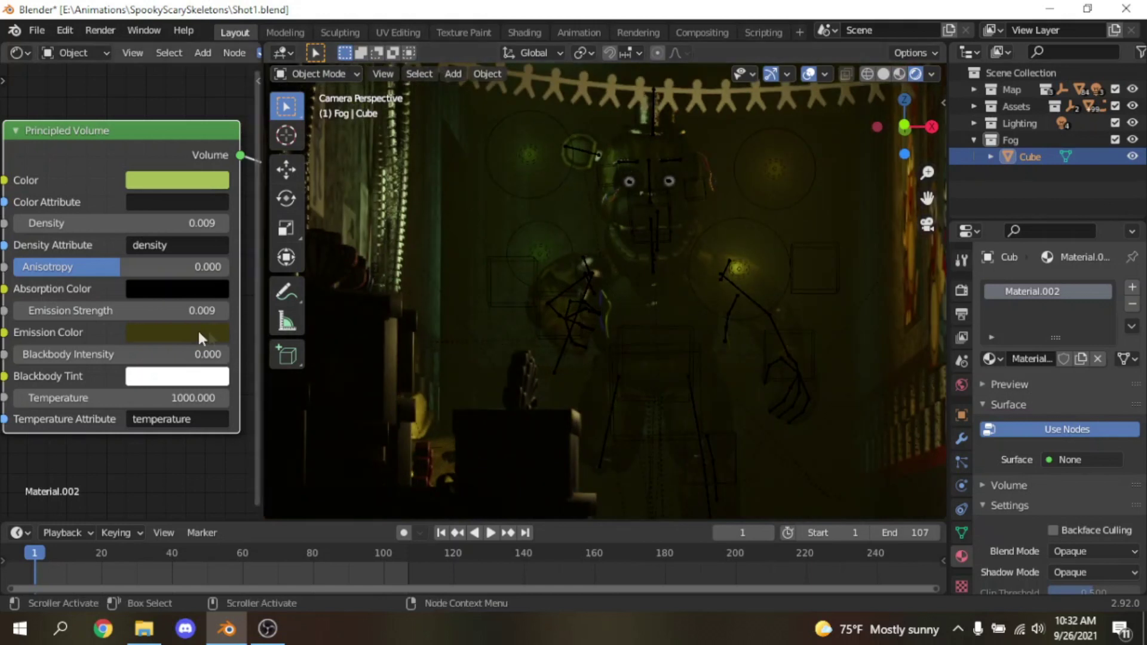
pyautogui.click(198, 327)
pyautogui.click(297, 176)
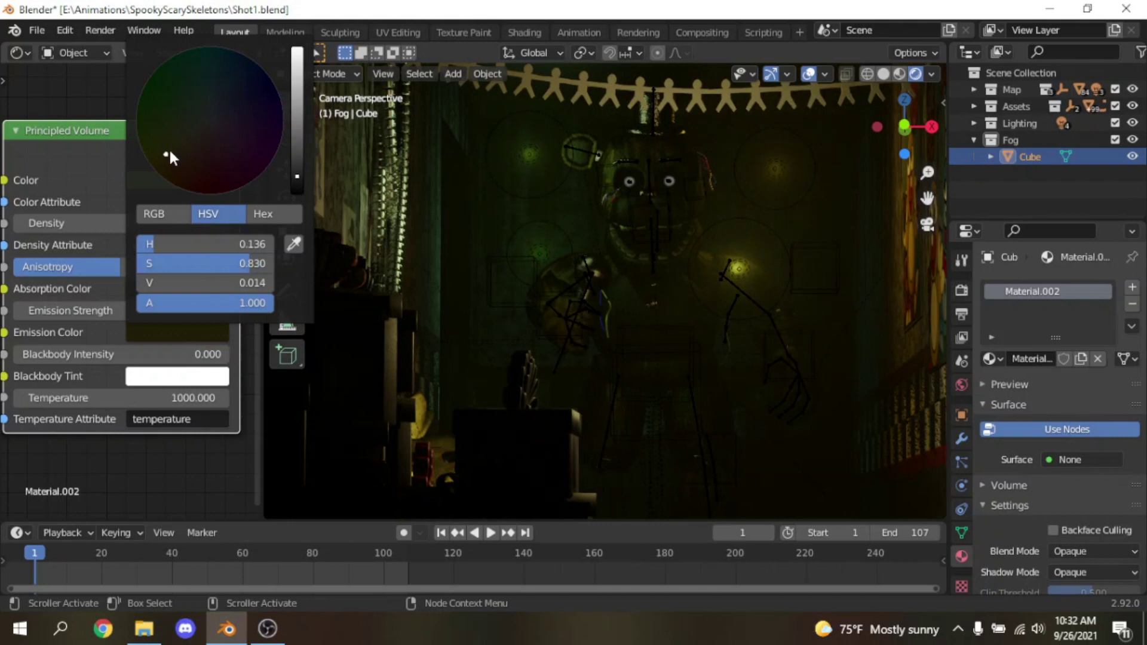
pyautogui.moveTo(170, 153)
pyautogui.mouseDown()
pyautogui.moveTo(181, 107)
pyautogui.moveTo(167, 130)
pyautogui.mouseUp()
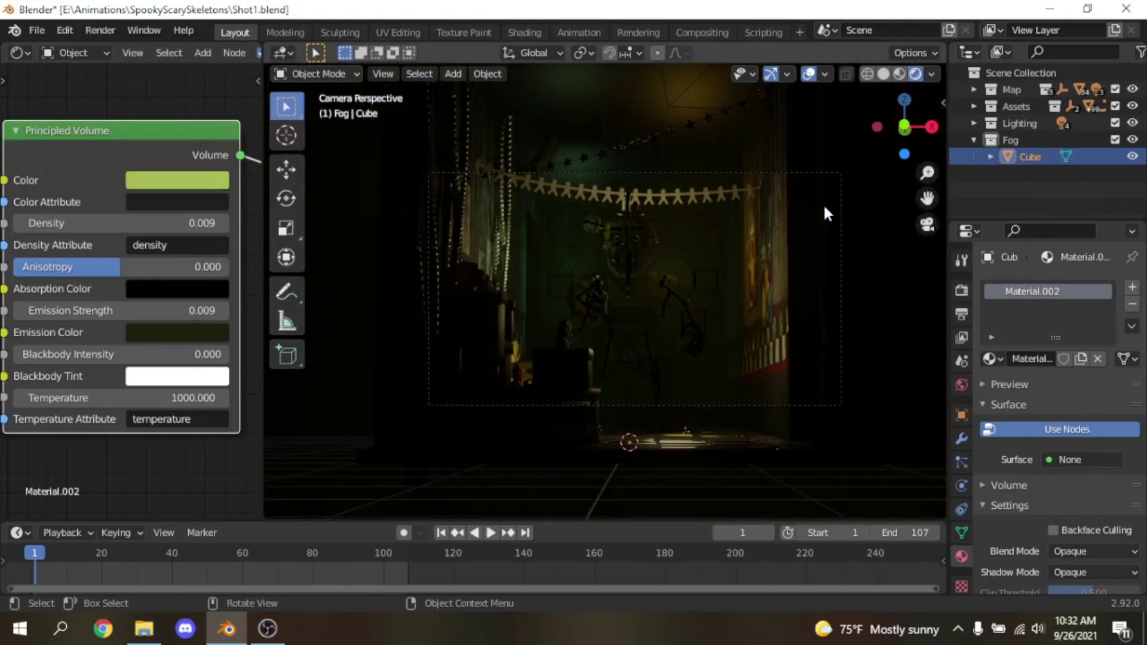
# Step: Examine the rendered fog in the camera view with the viewport overlays hidden, and restore the overlays
pyautogui.click(809, 74)
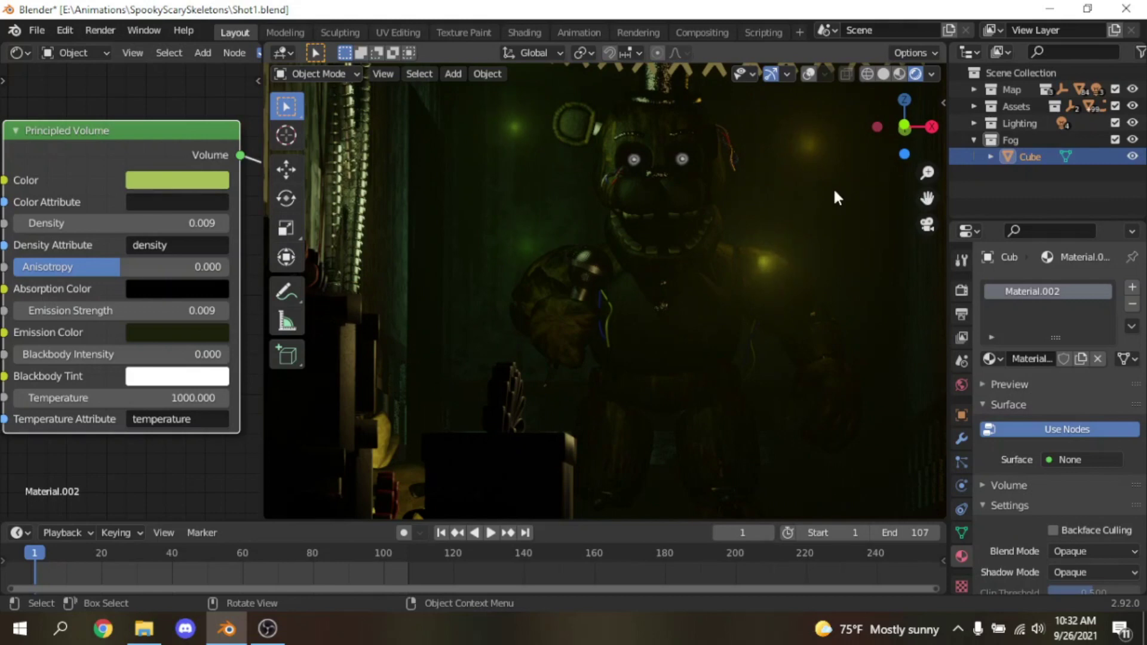
pyautogui.scroll(-4, 832, 191)
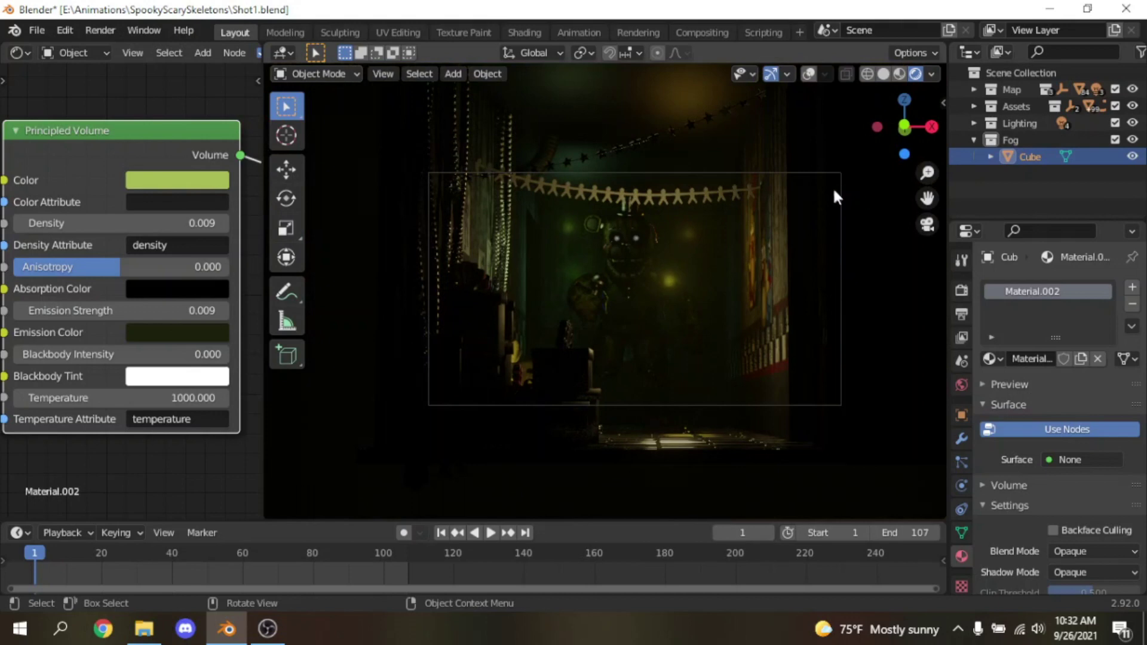
pyautogui.scroll(4, 832, 191)
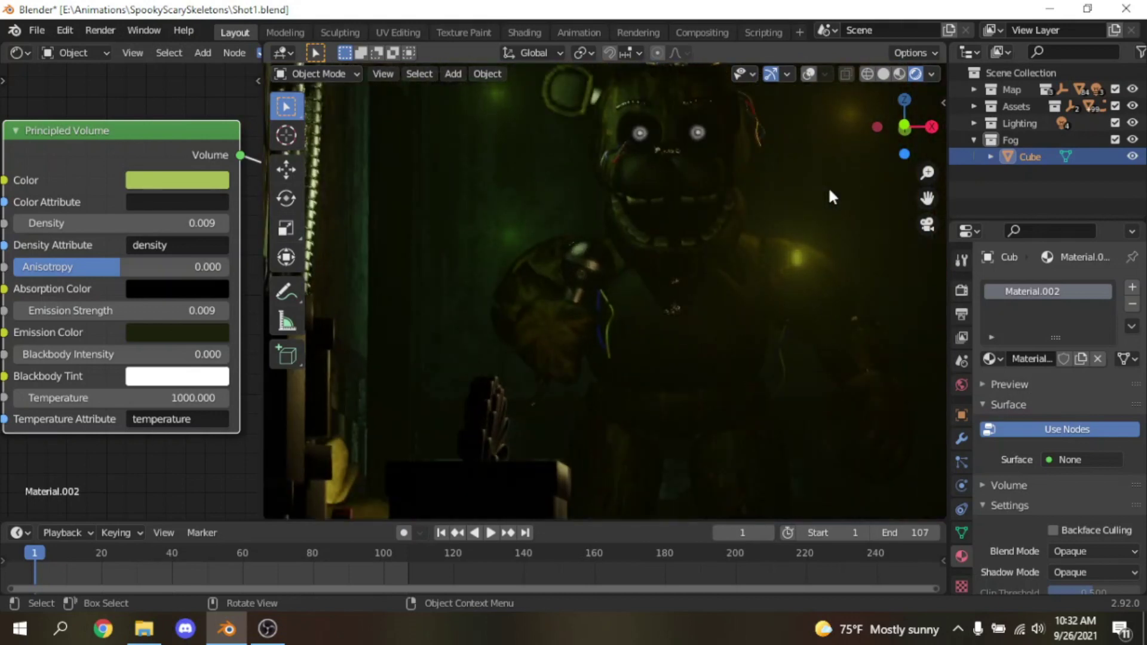
pyautogui.scroll(-3, 830, 194)
pyautogui.scroll(3, 829, 192)
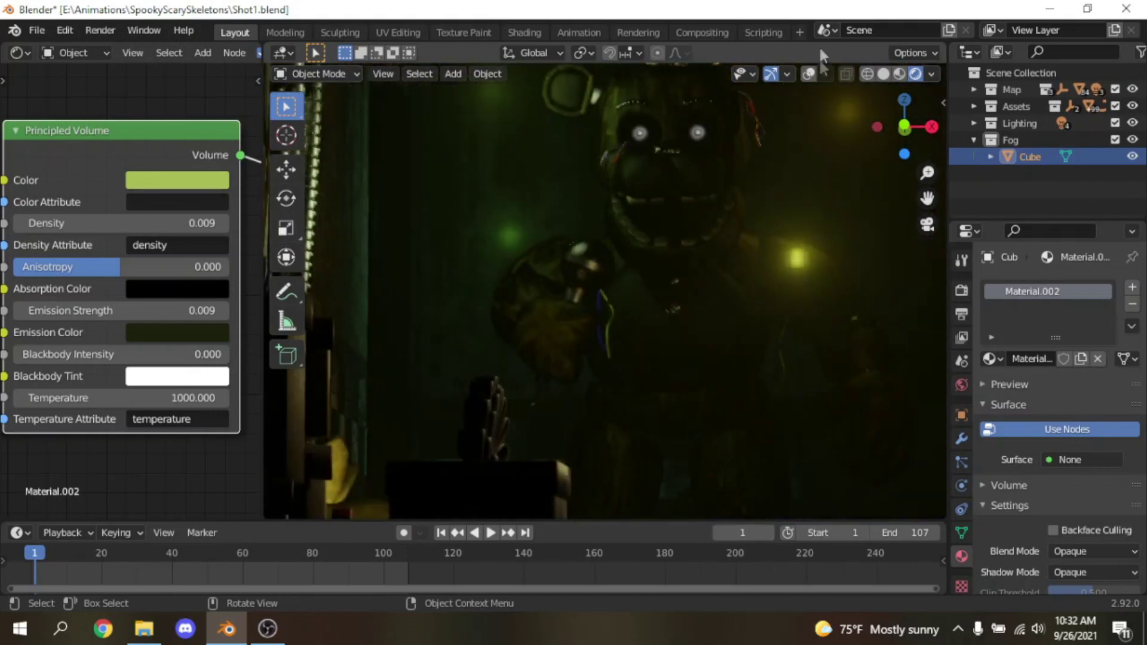
pyautogui.click(810, 74)
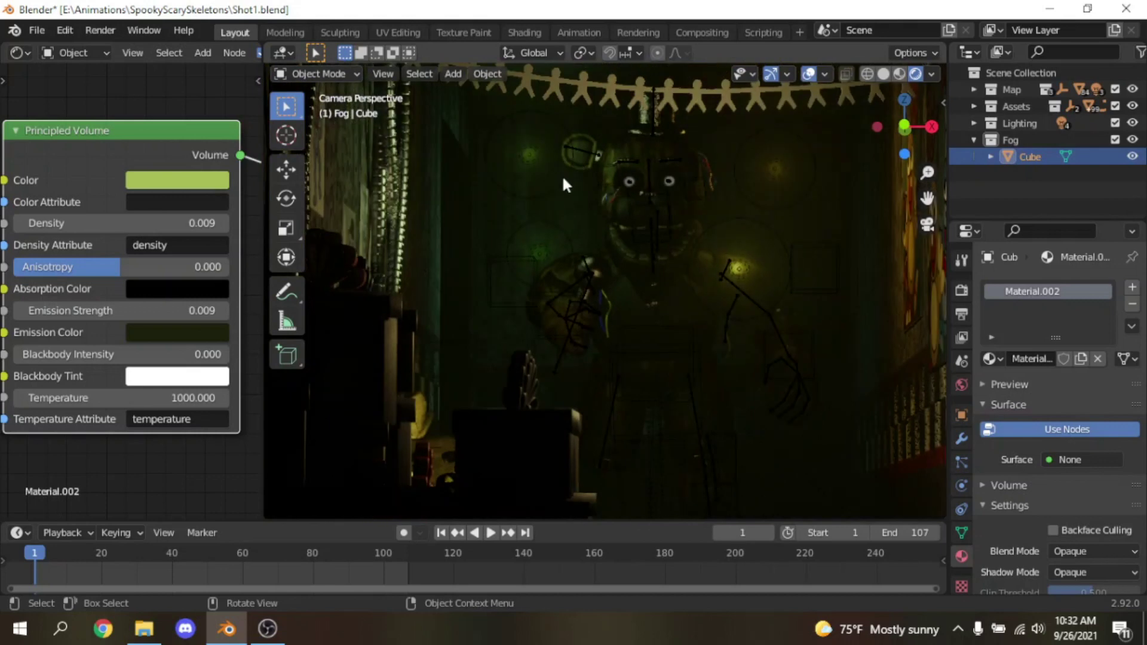
# Step: Move the green point light beside Freddy's ear up and outward, away from his head
pyautogui.click(562, 174)
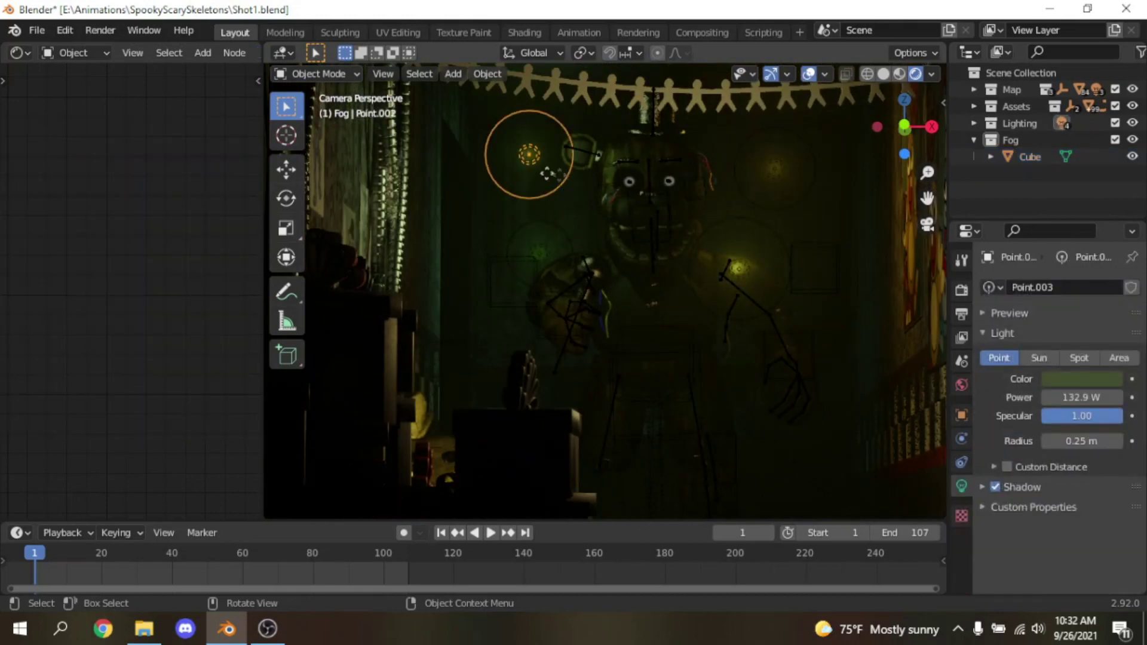
pyautogui.press('g')
pyautogui.click(515, 158)
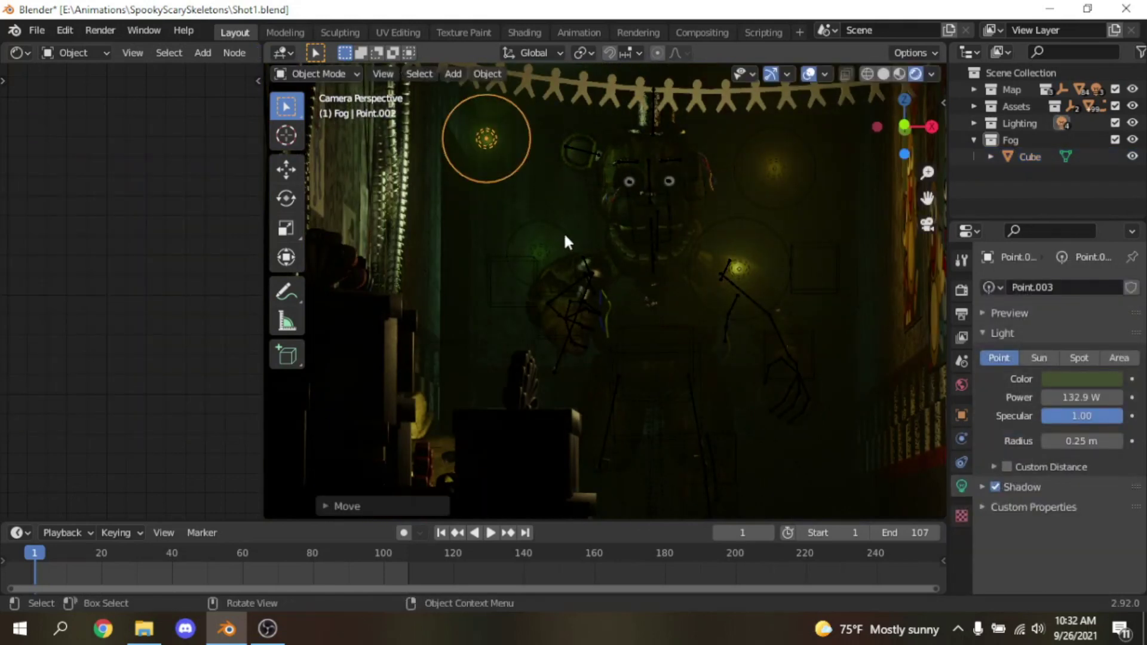
# Step: Show the selectability, viewport and render restriction toggles in the Outliner and disable selection of the fog cube
pyautogui.click(564, 236)
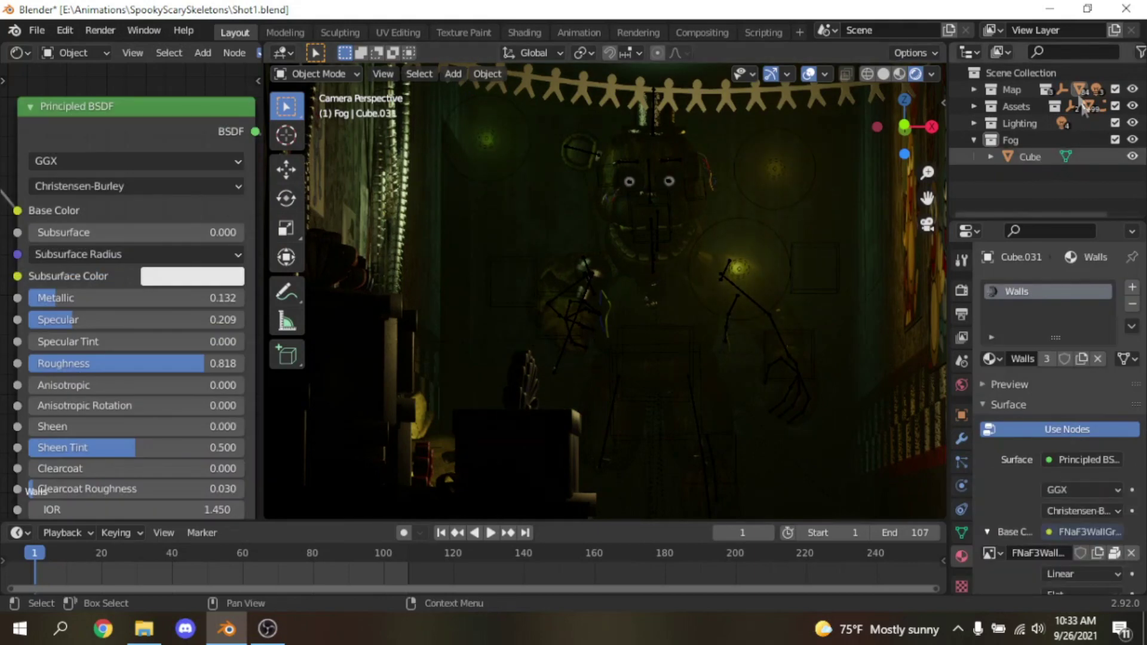
pyautogui.click(1029, 157)
pyautogui.hscroll(2, 1044, 44)
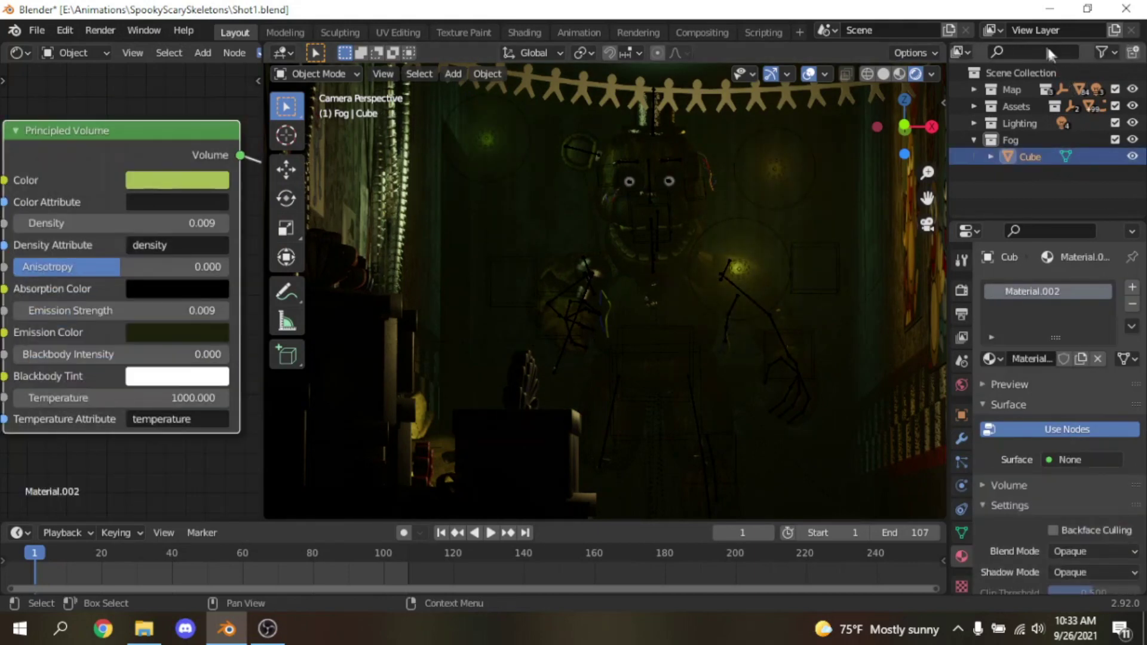
pyautogui.click(1103, 53)
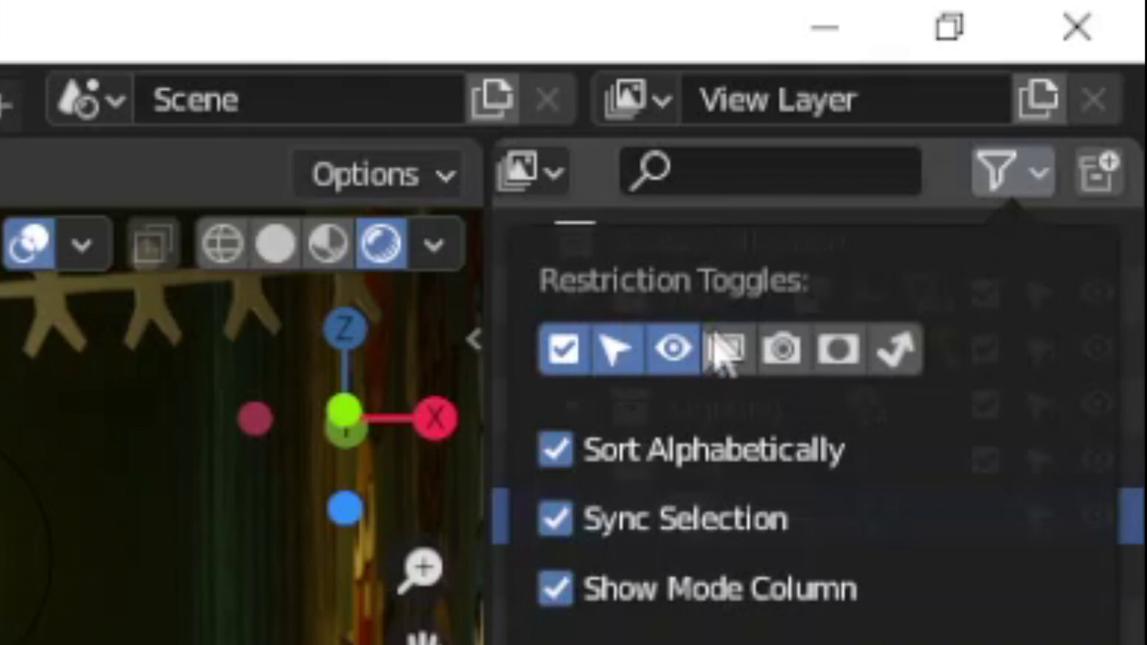
pyautogui.click(724, 352)
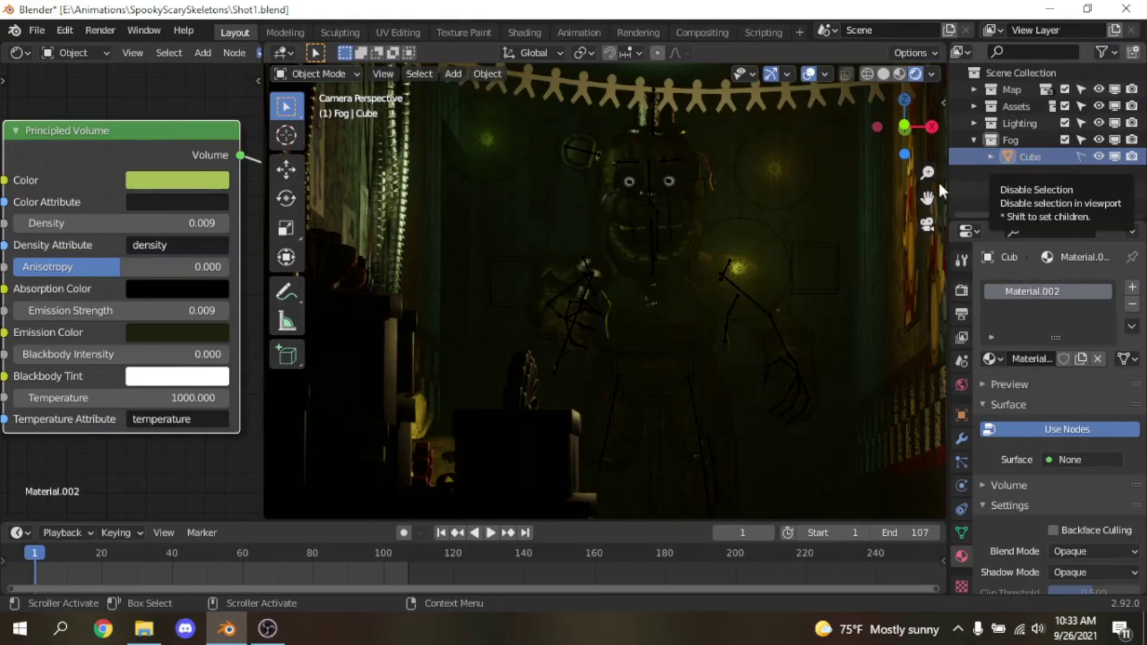
# Step: Inspect the fog cube from outside in Solid shading and return to the camera view
pyautogui.click(883, 74)
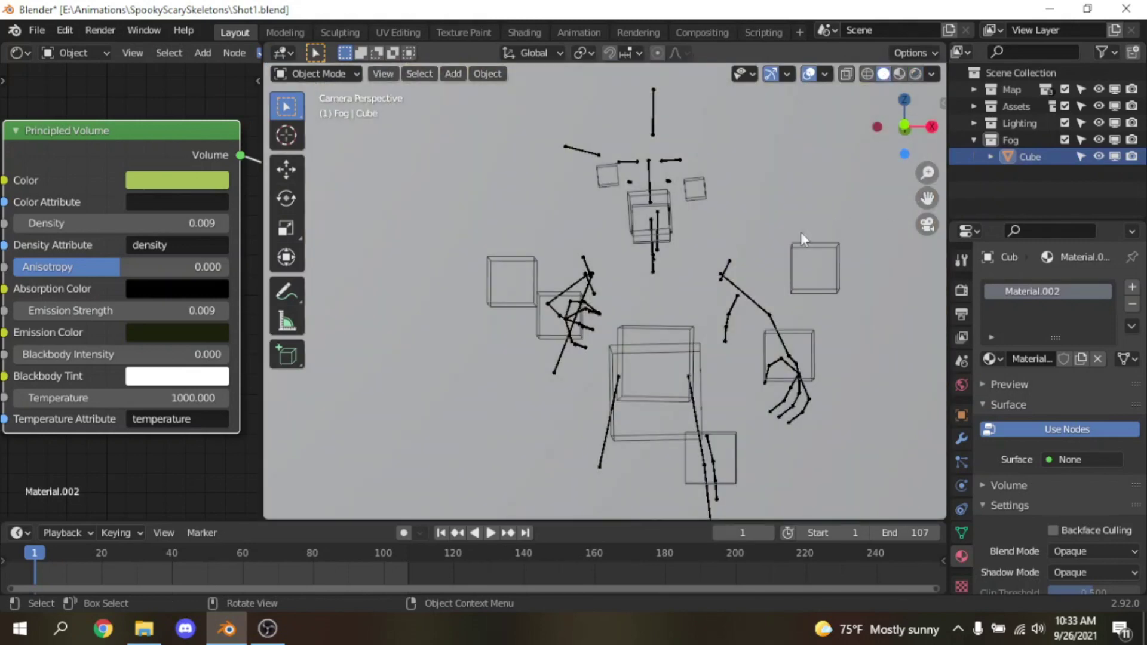
pyautogui.scroll(-5, 800, 232)
pyautogui.scroll(1, 922, 229)
pyautogui.moveTo(922, 229); pyautogui.dragTo(825, 239, button='middle')
pyautogui.scroll(-4, 824, 234)
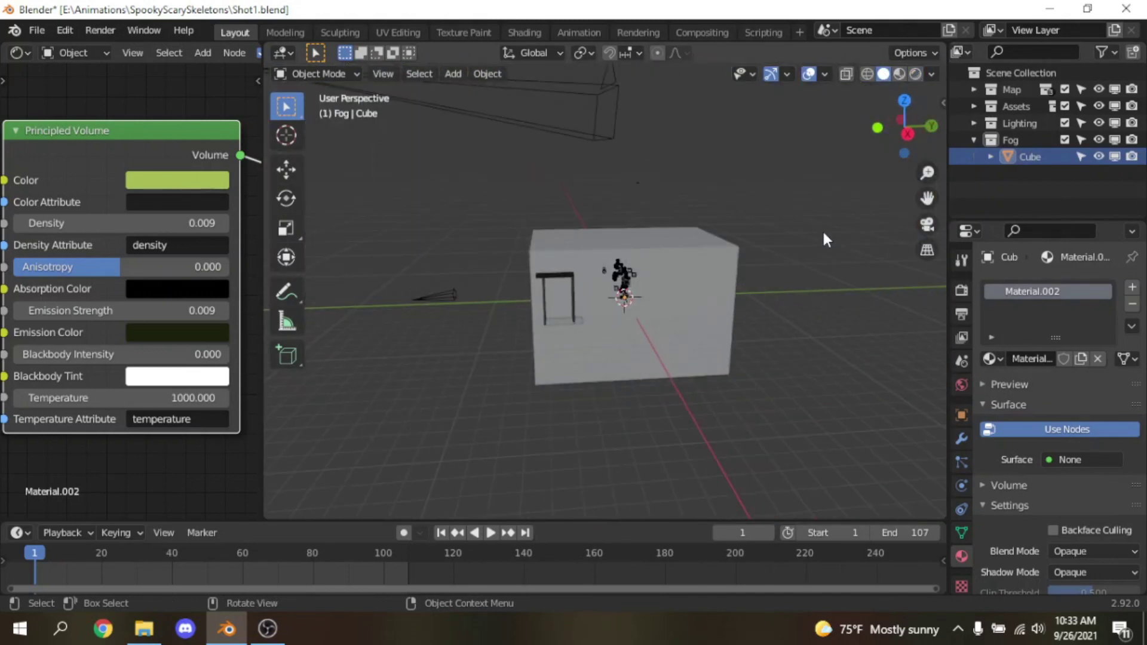
pyautogui.scroll(5, 824, 235)
pyautogui.click(926, 224)
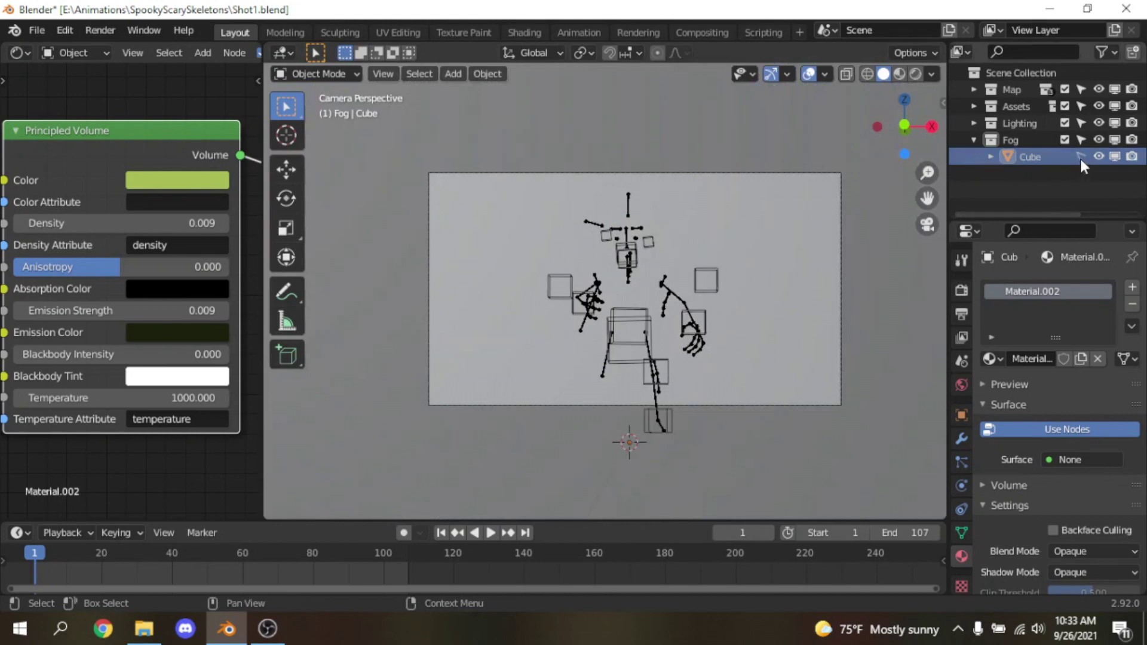
# Step: Check the camera view in Material Preview shading and collapse the Fog collection in the Outliner
pyautogui.click(900, 74)
pyautogui.scroll(3, 794, 212)
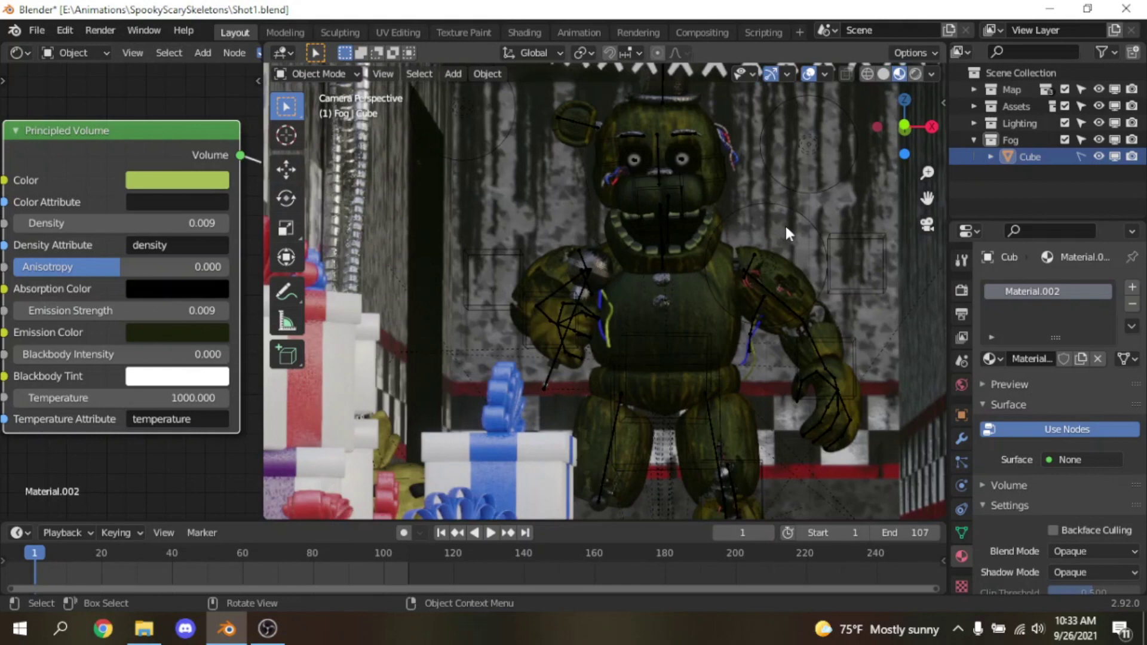
pyautogui.scroll(1, 784, 223)
pyautogui.scroll(-3, 489, 161)
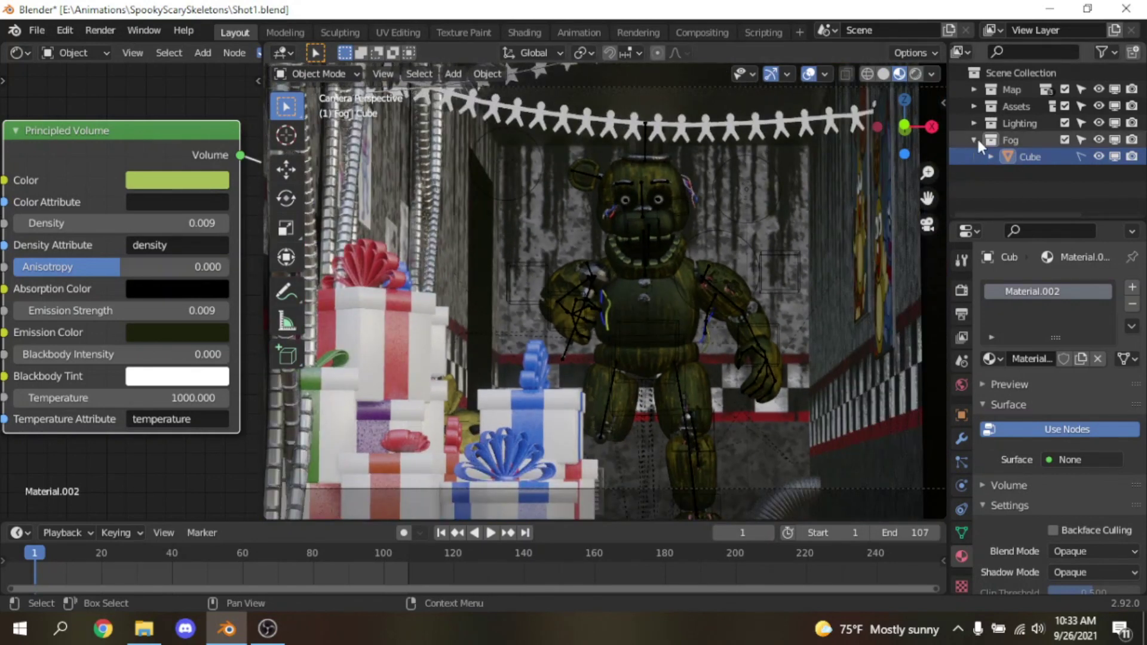
pyautogui.click(975, 141)
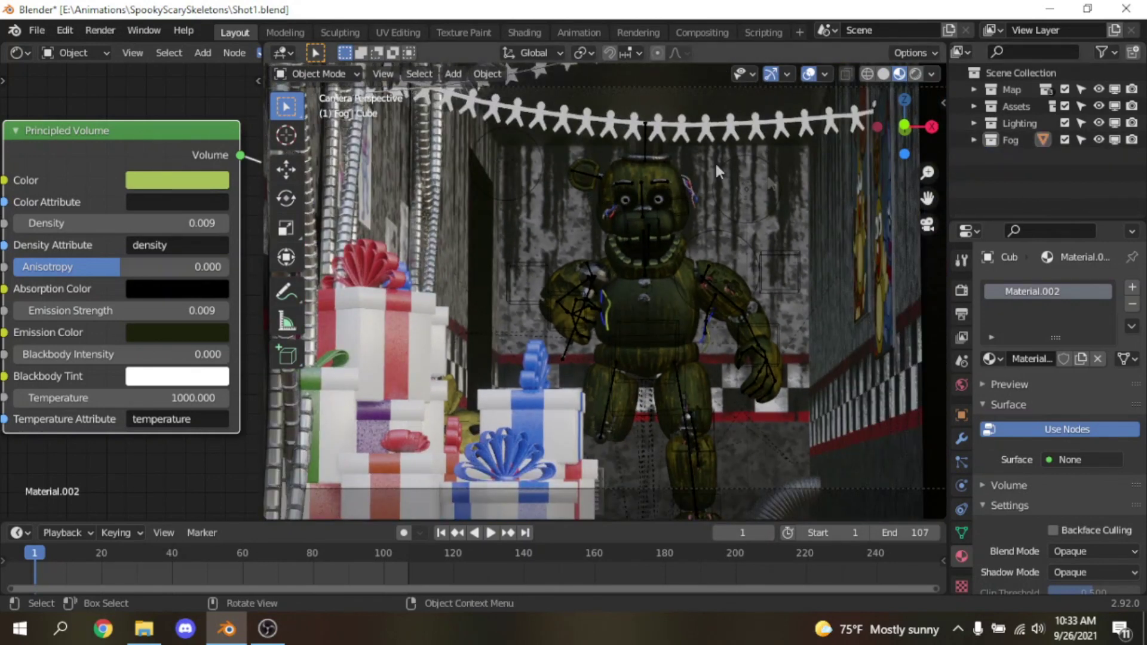
# Step: Move the 19.3 W yellow point light beside Freddy's head outward by about 0.2 m, toward the poster wall
pyautogui.click(746, 186)
pyautogui.press('g')
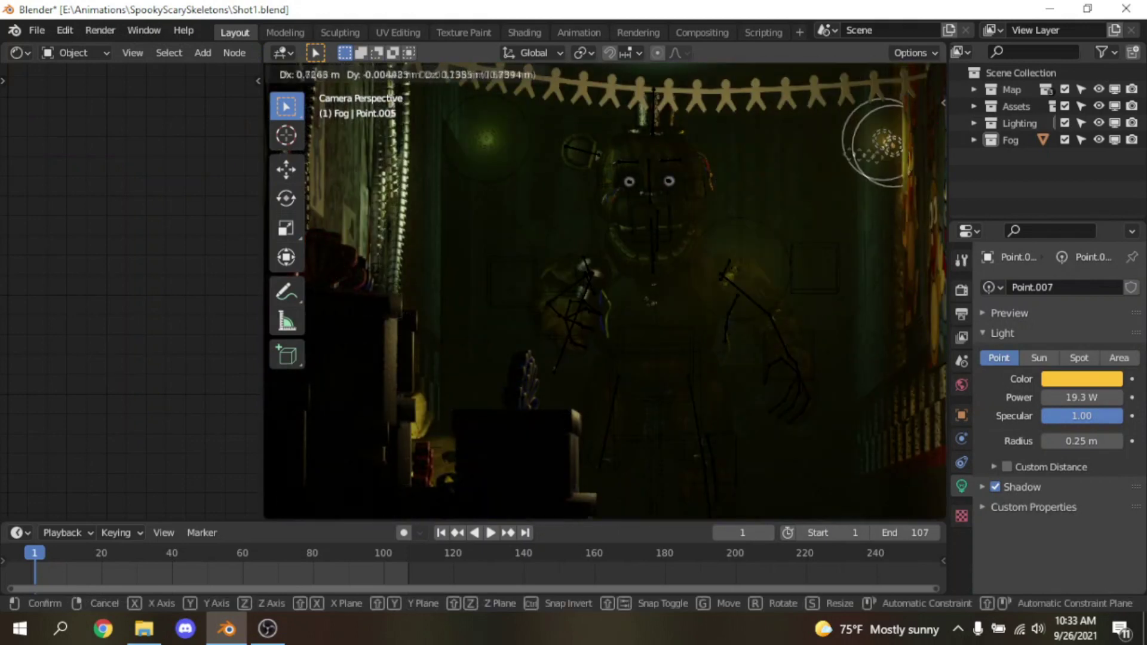
pyautogui.click(771, 158)
pyautogui.press('g')
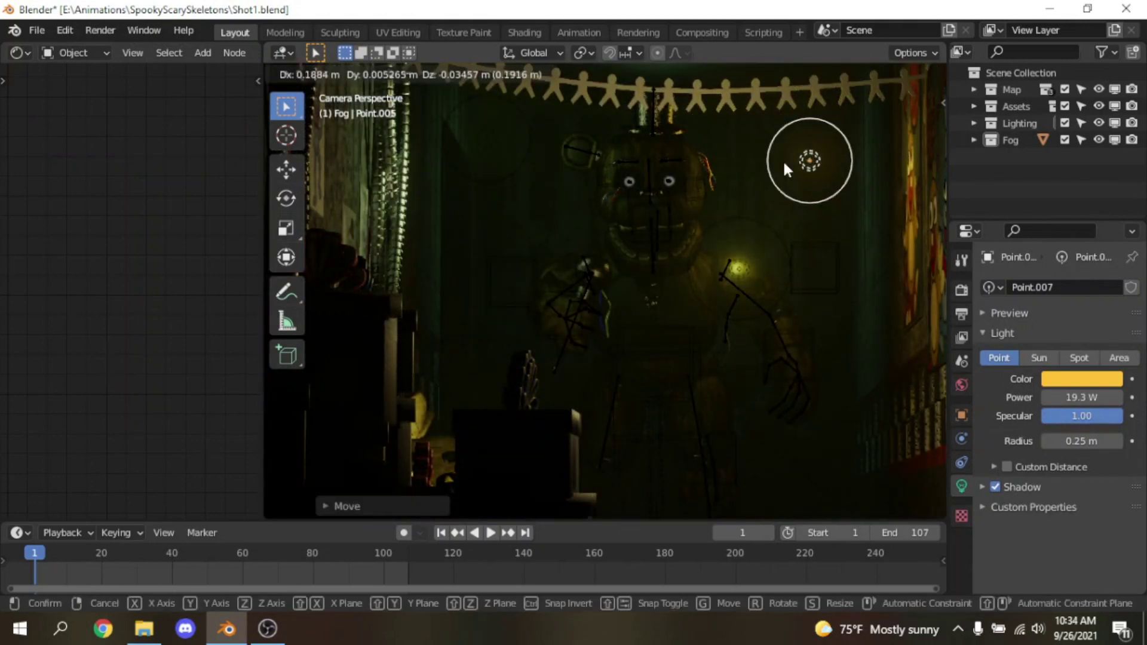
pyautogui.click(786, 169)
pyautogui.click(738, 268)
pyautogui.press('g')
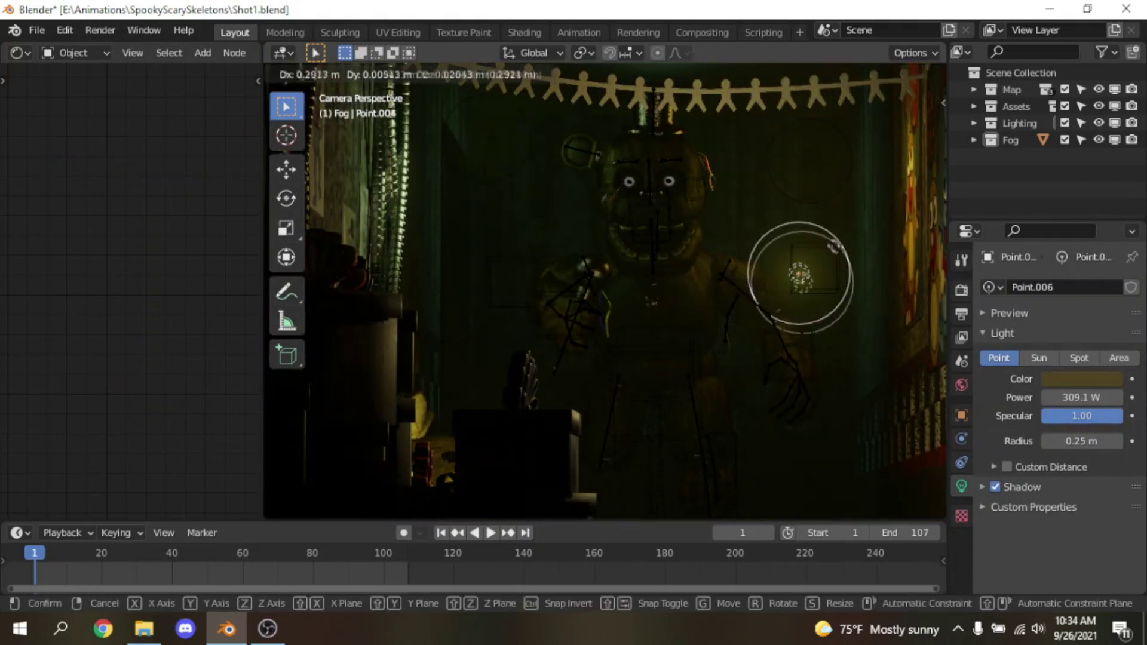
pyautogui.rightClick(738, 254)
pyautogui.press('g')
pyautogui.rightClick(754, 238)
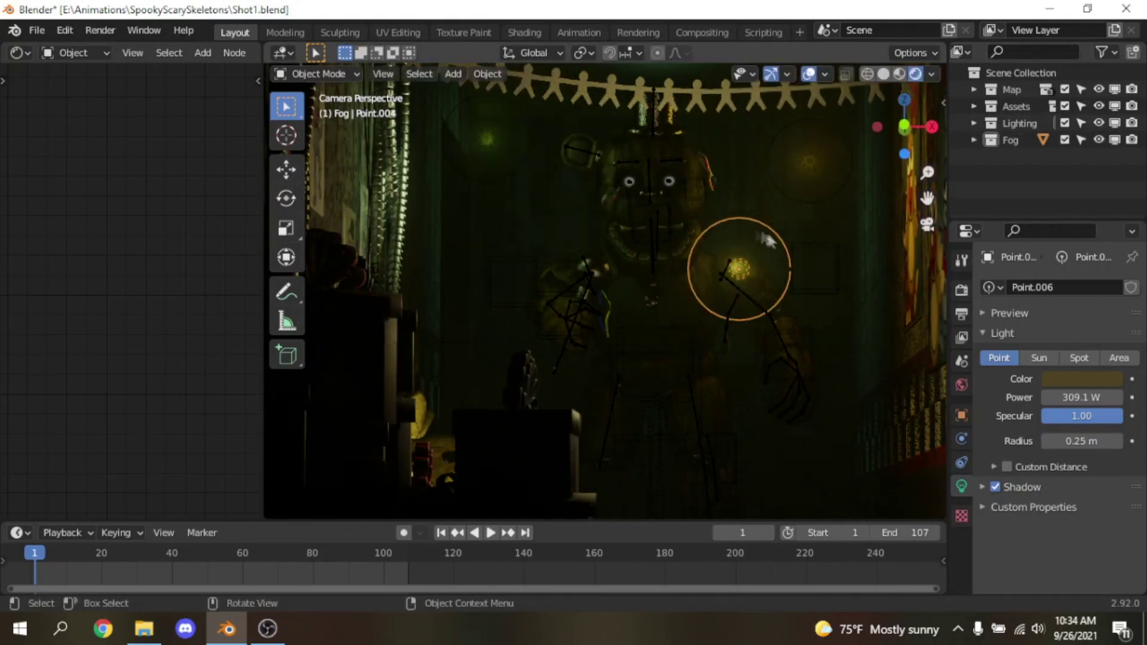
# Step: Raise the 309.1 W point light vertically from Freddy's arm to beside his head and check the lighting without overlays
pyautogui.press('g')
pyautogui.press('z')
pyautogui.click(767, 280)
pyautogui.press('g')
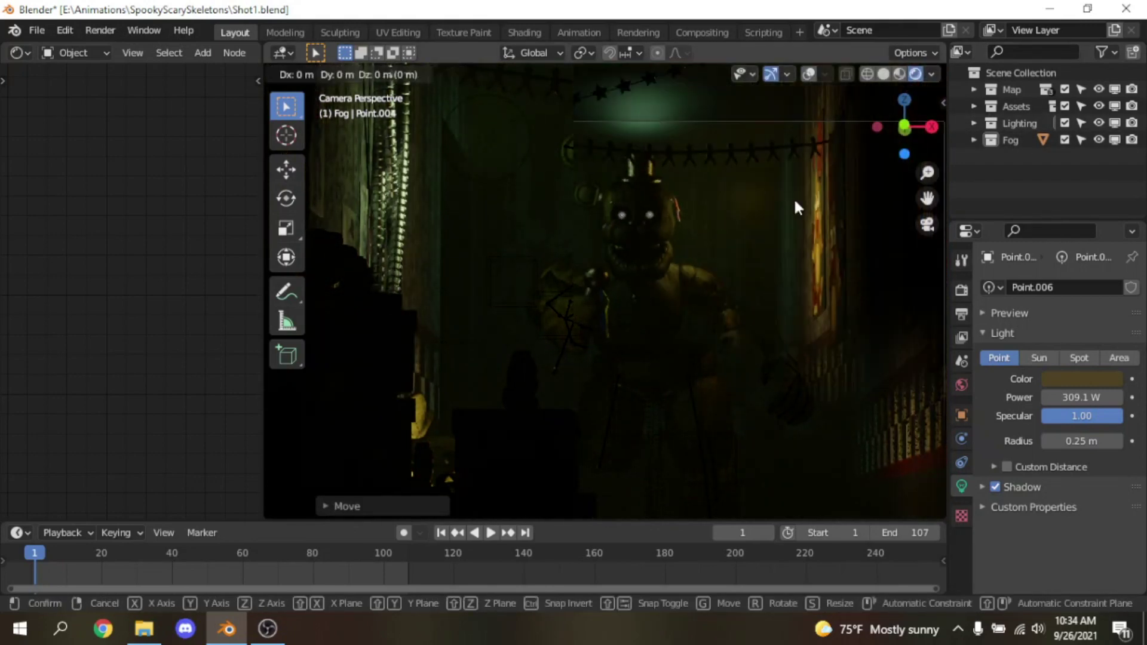
pyautogui.rightClick(793, 197)
pyautogui.scroll(3, 793, 197)
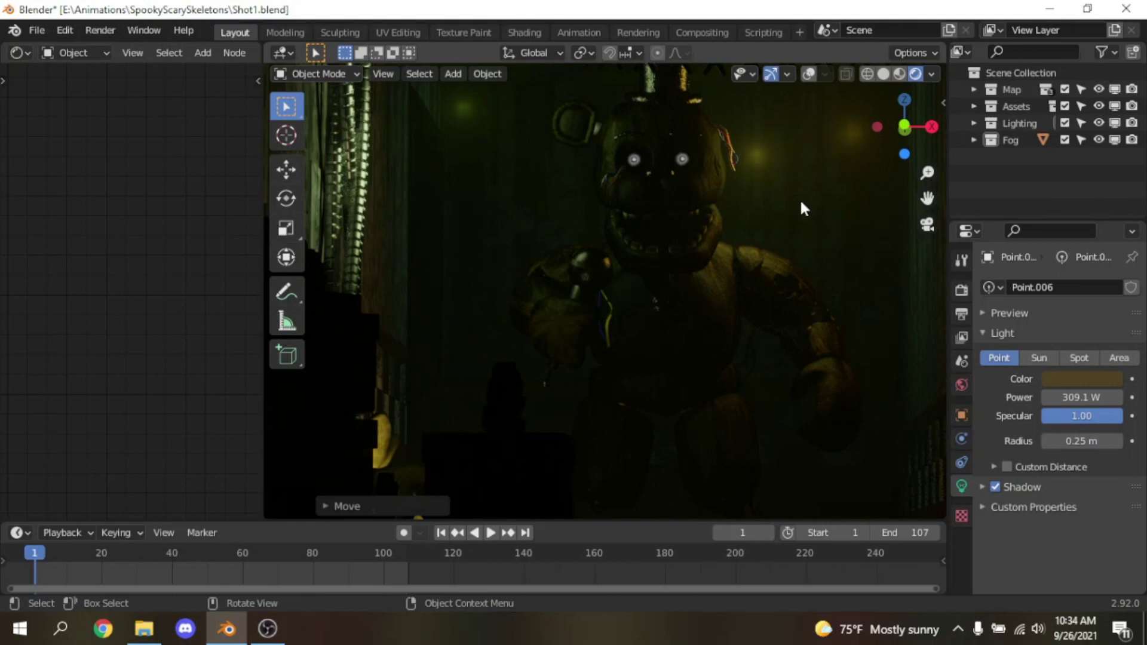
pyautogui.scroll(-1, 801, 206)
# Step: Select the fog cube in the Fog collection and set its Principled Volume density to 0.008
pyautogui.click(974, 140)
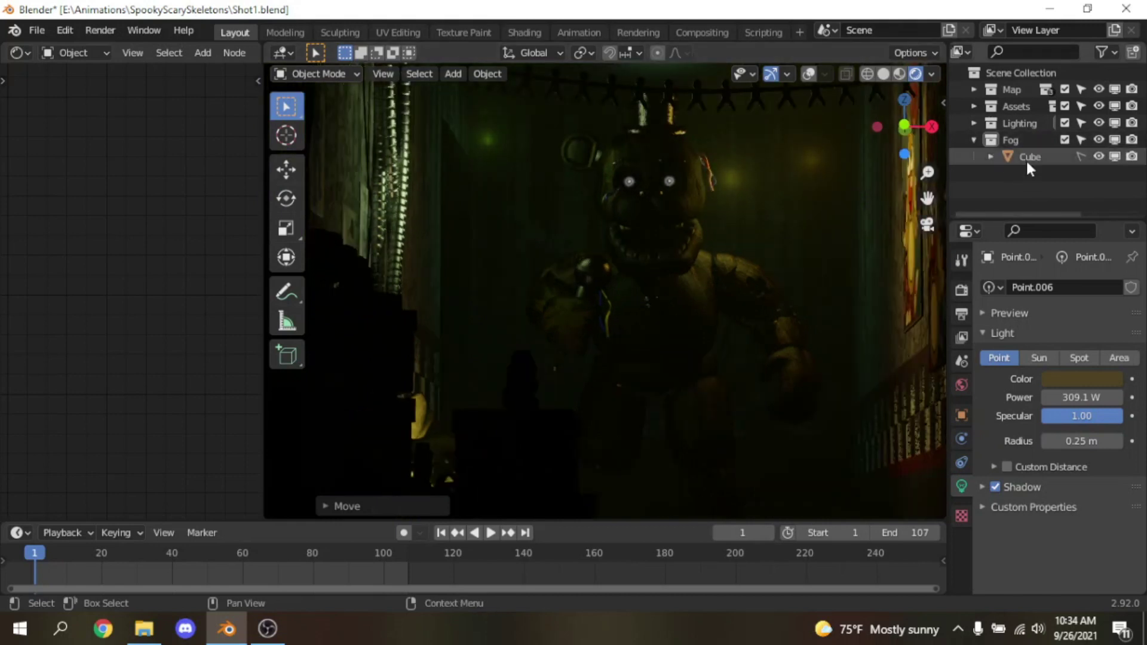
pyautogui.click(1026, 159)
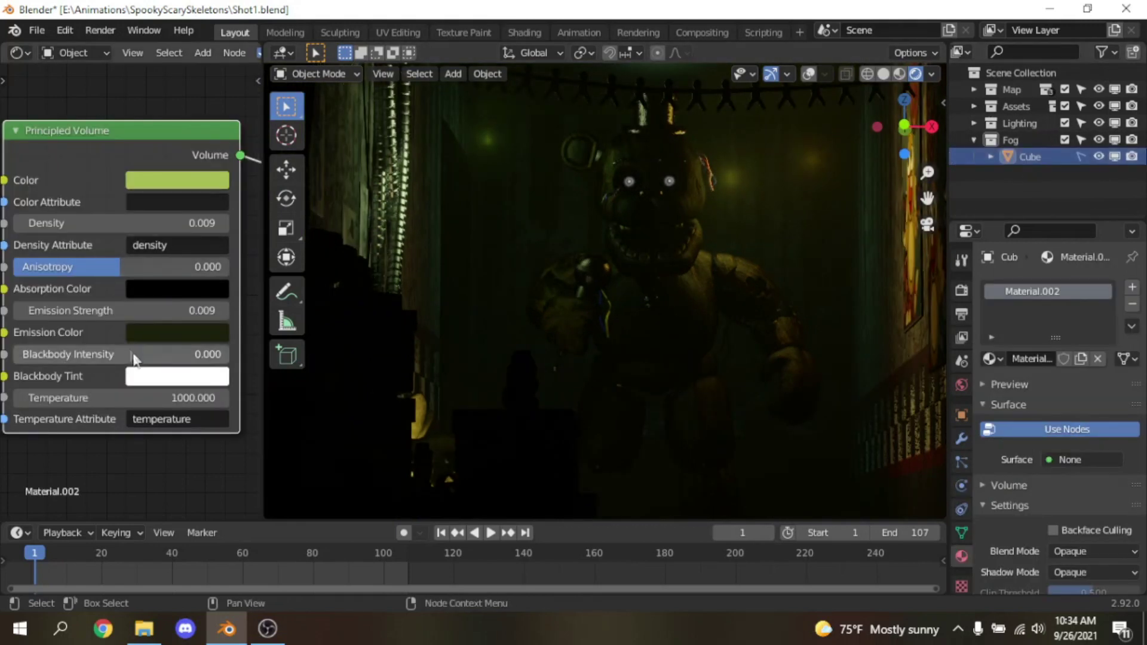
pyautogui.click(175, 229)
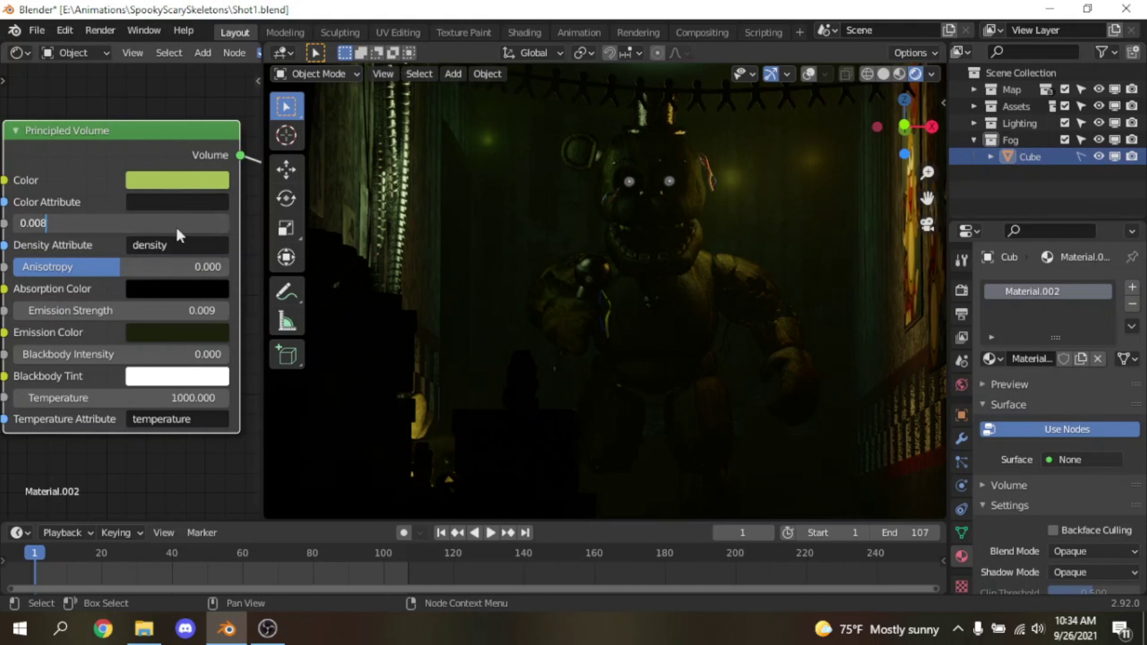
pyautogui.write('0.008')
pyautogui.press('Return')
# Step: Change the fog volume's emission color to a dark teal with hue about 0.495 and check the camera view
pyautogui.click(186, 291)
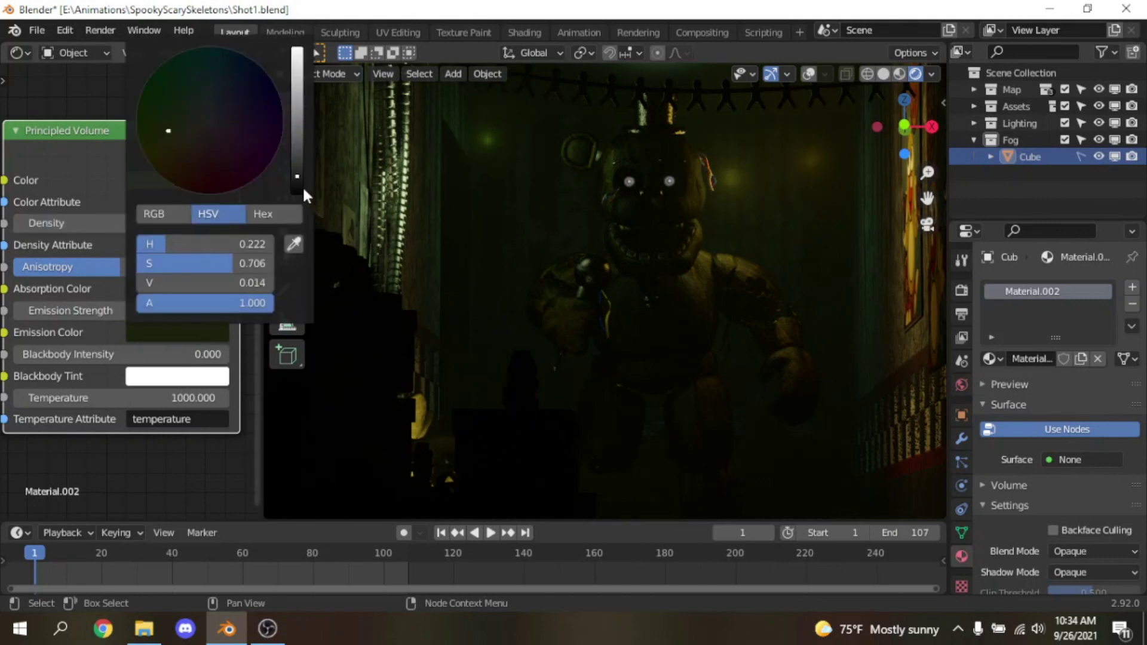
pyautogui.moveTo(304, 189); pyautogui.dragTo(299, 196)
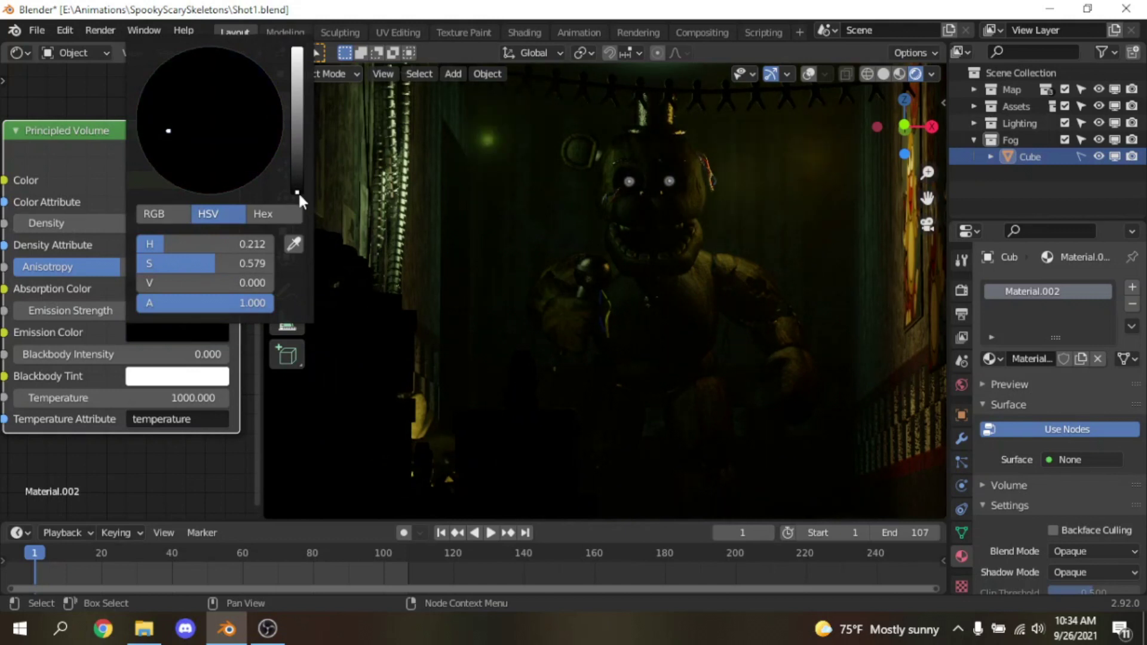
pyautogui.moveTo(301, 196); pyautogui.dragTo(297, 178)
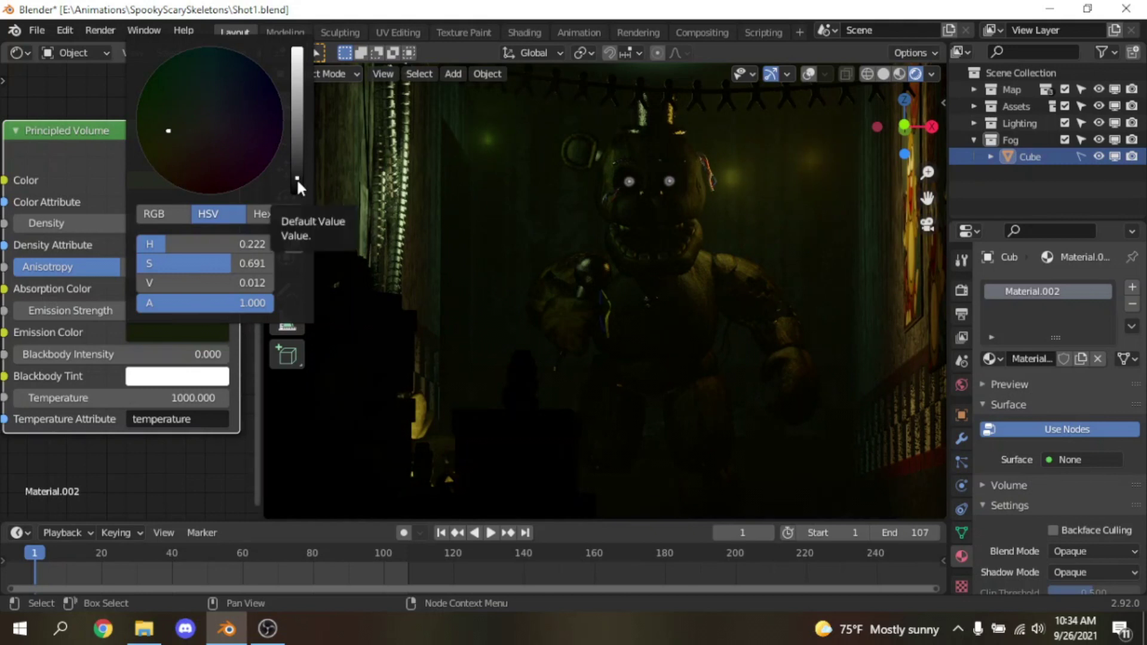
pyautogui.moveTo(169, 130)
pyautogui.mouseDown()
pyautogui.moveTo(213, 131)
pyautogui.moveTo(186, 123)
pyautogui.moveTo(190, 136)
pyautogui.mouseUp()
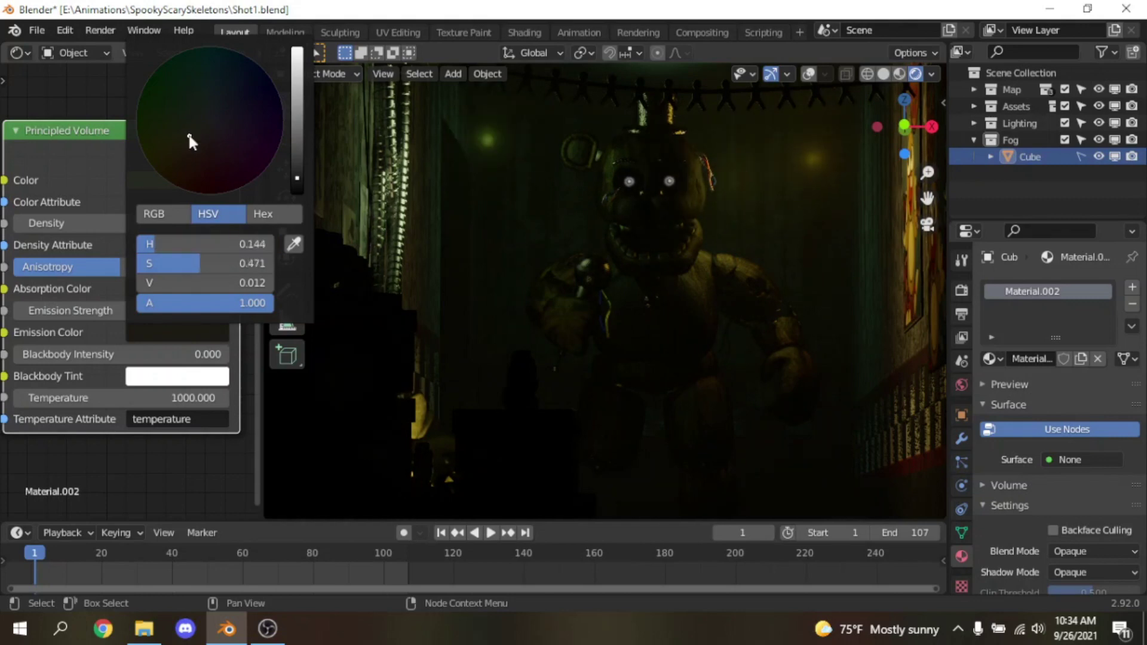
pyautogui.click(296, 110)
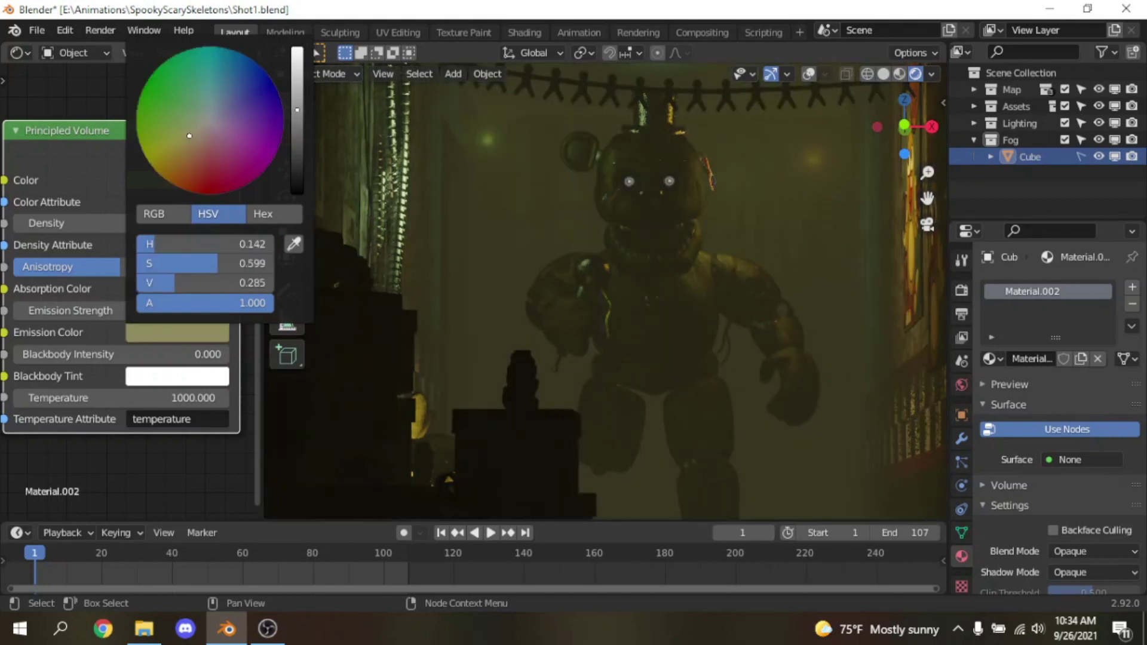
pyautogui.moveTo(297, 110); pyautogui.dragTo(296, 138)
pyautogui.click(297, 156)
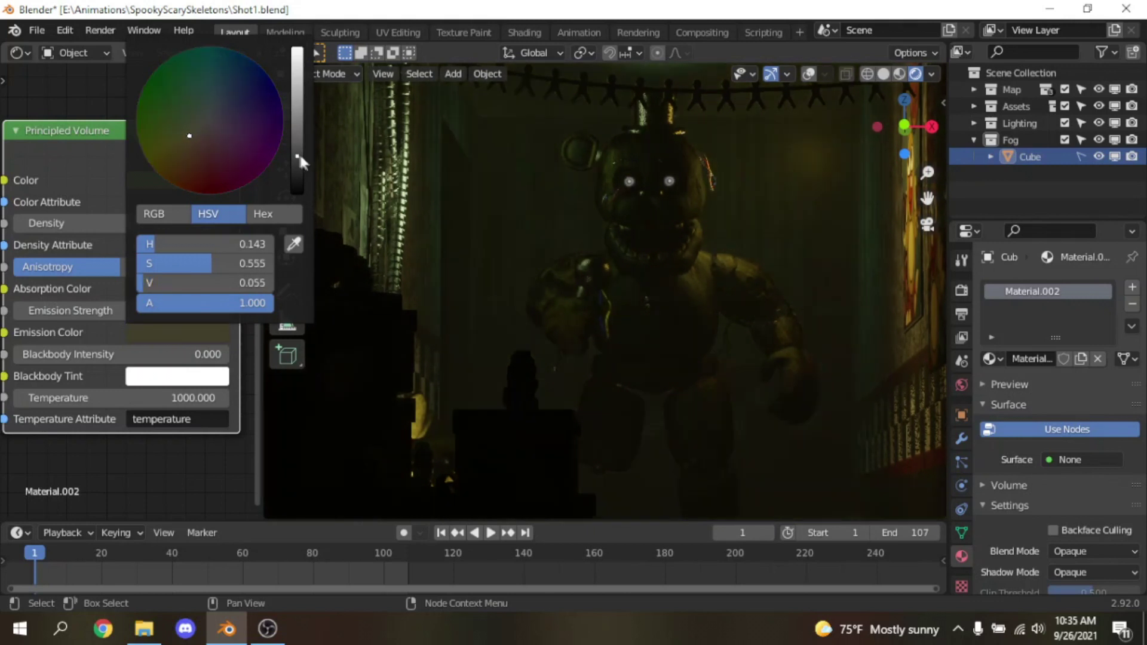
pyautogui.click(206, 108)
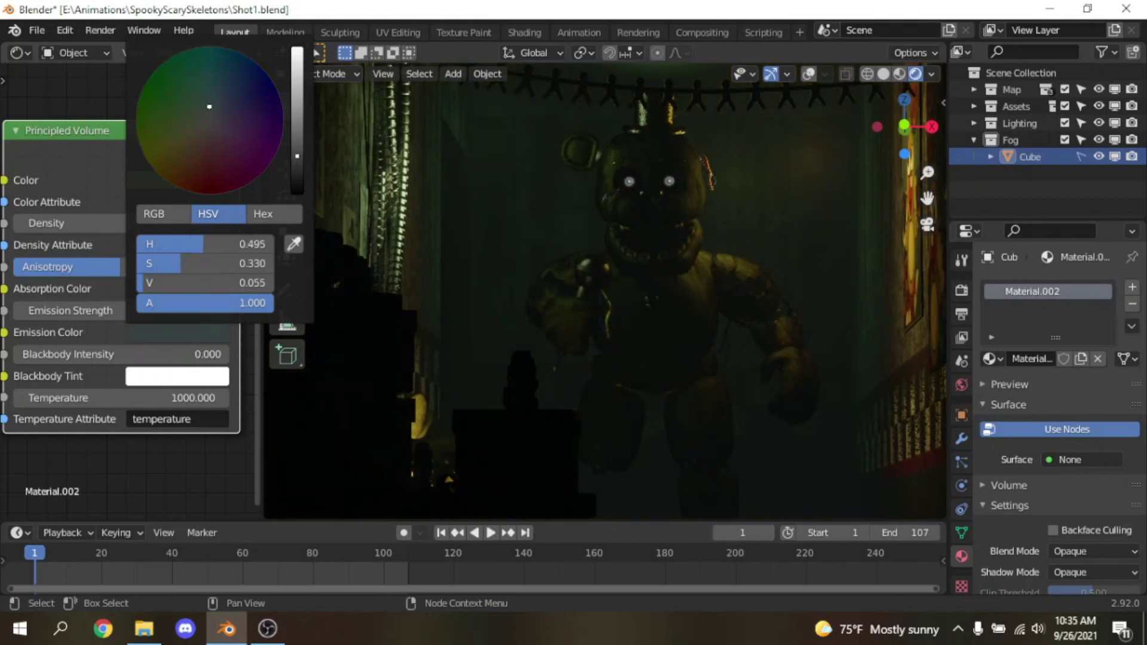
pyautogui.click(297, 168)
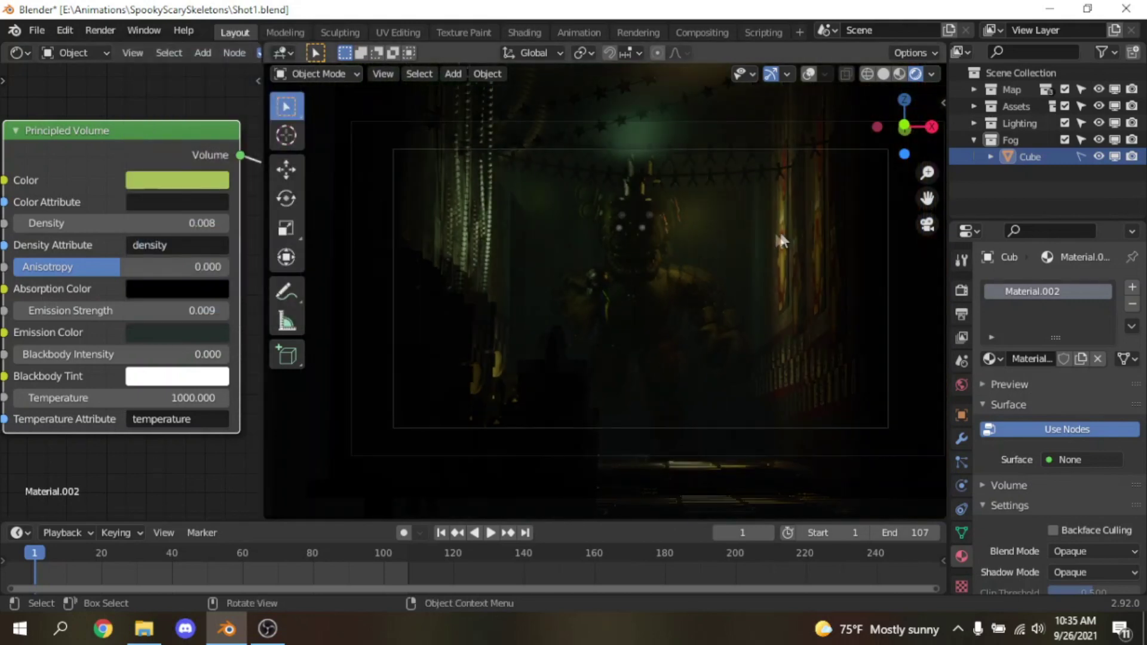
pyautogui.scroll(1, 853, 222)
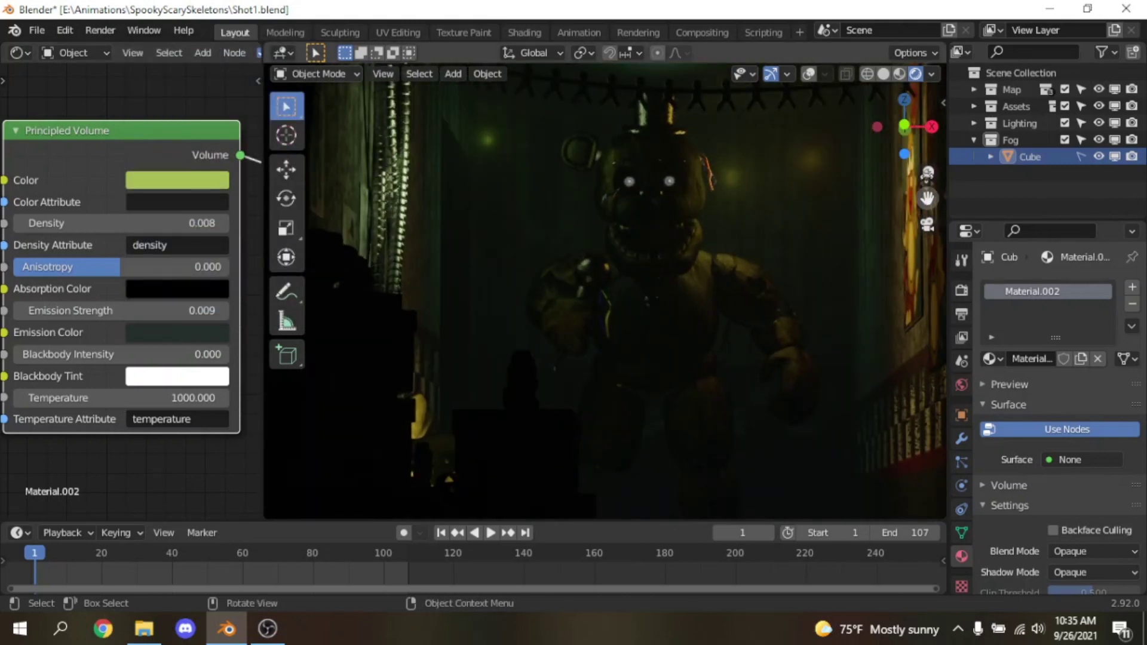
# Step: Show the viewport overlays, select one of Freddy's eyes and set the Eyes material's emission strength to 1.6
pyautogui.moveTo(927, 197); pyautogui.dragTo(815, 107)
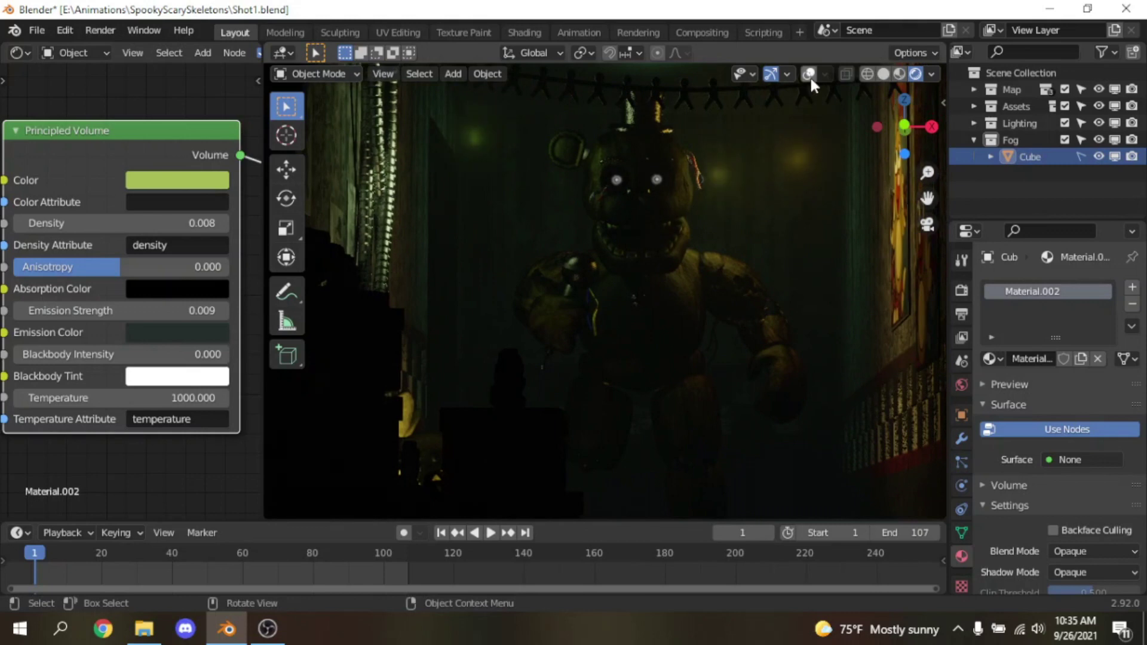
pyautogui.click(810, 78)
pyautogui.scroll(10, 707, 177)
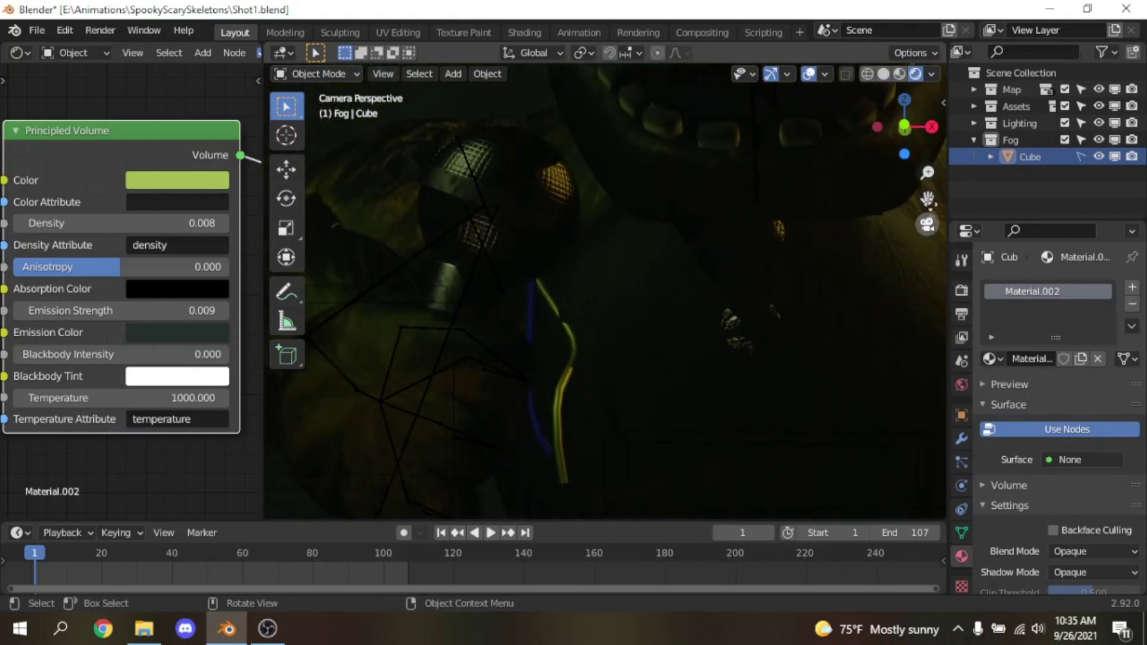
pyautogui.moveTo(927, 198); pyautogui.dragTo(531, 278)
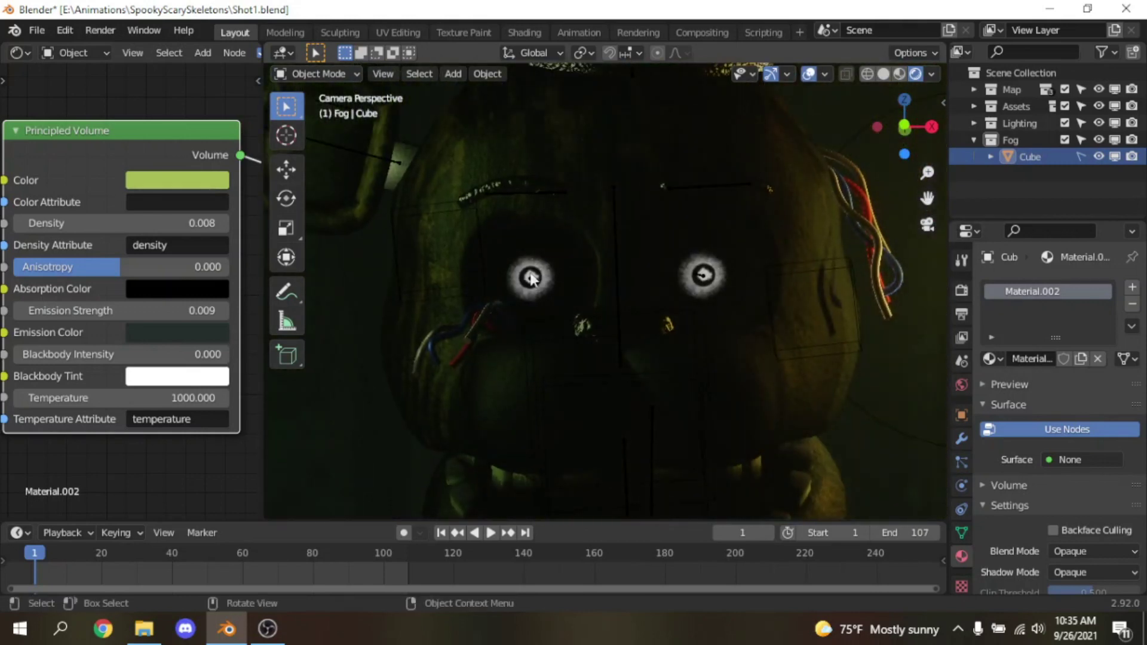
pyautogui.scroll(3, 528, 282)
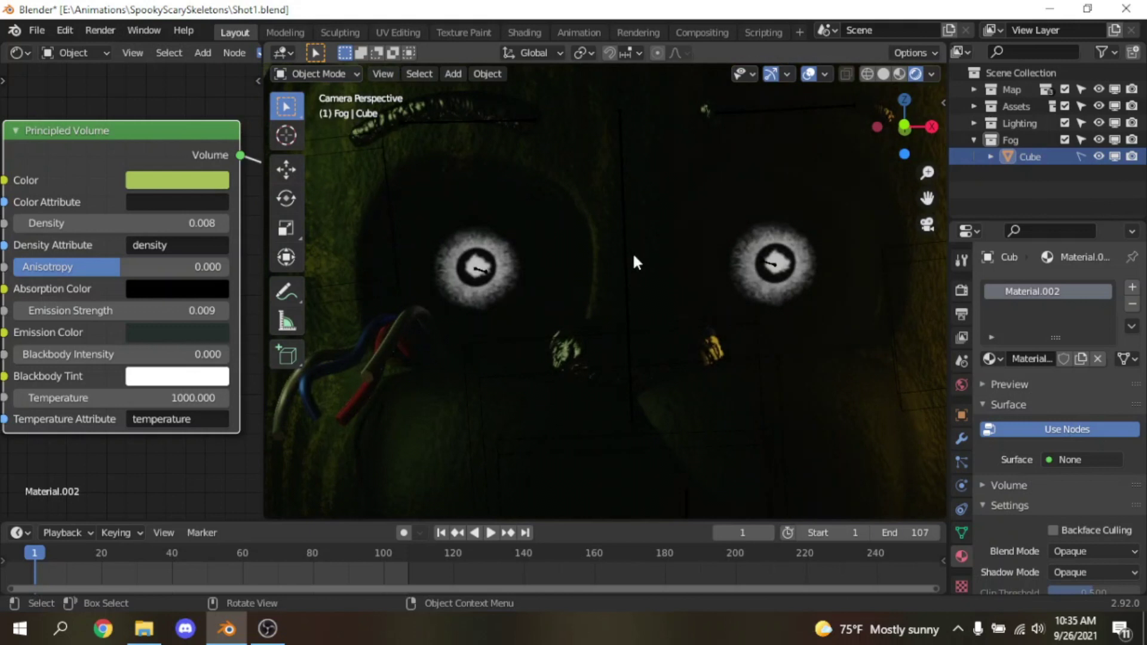
pyautogui.click(581, 250)
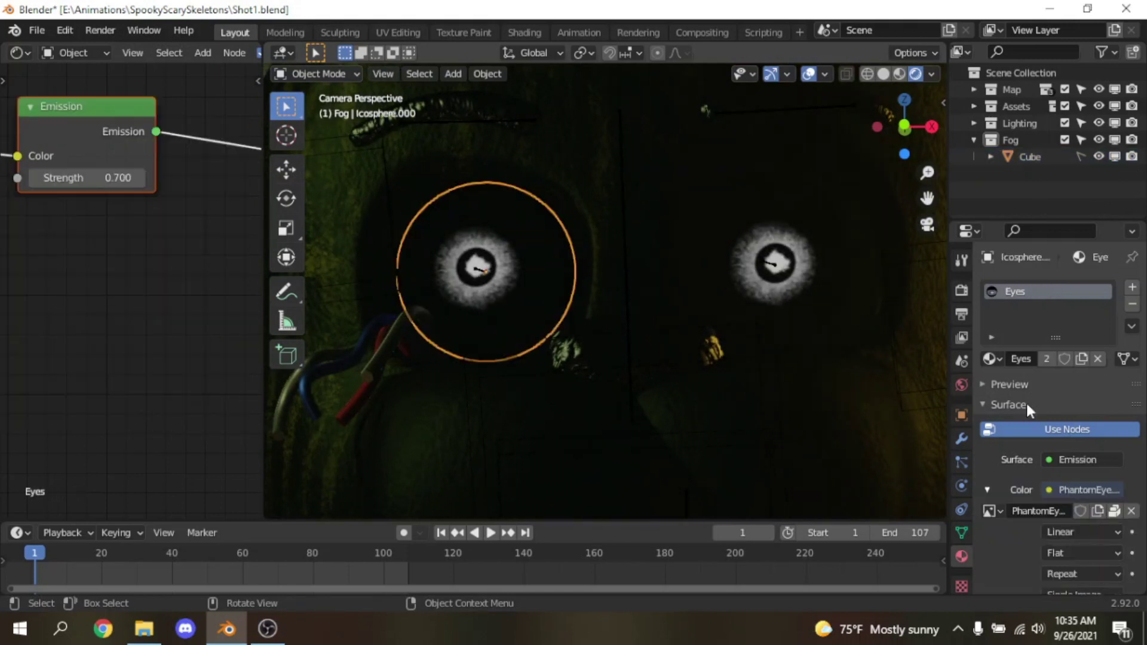
pyautogui.scroll(-6, 1053, 393)
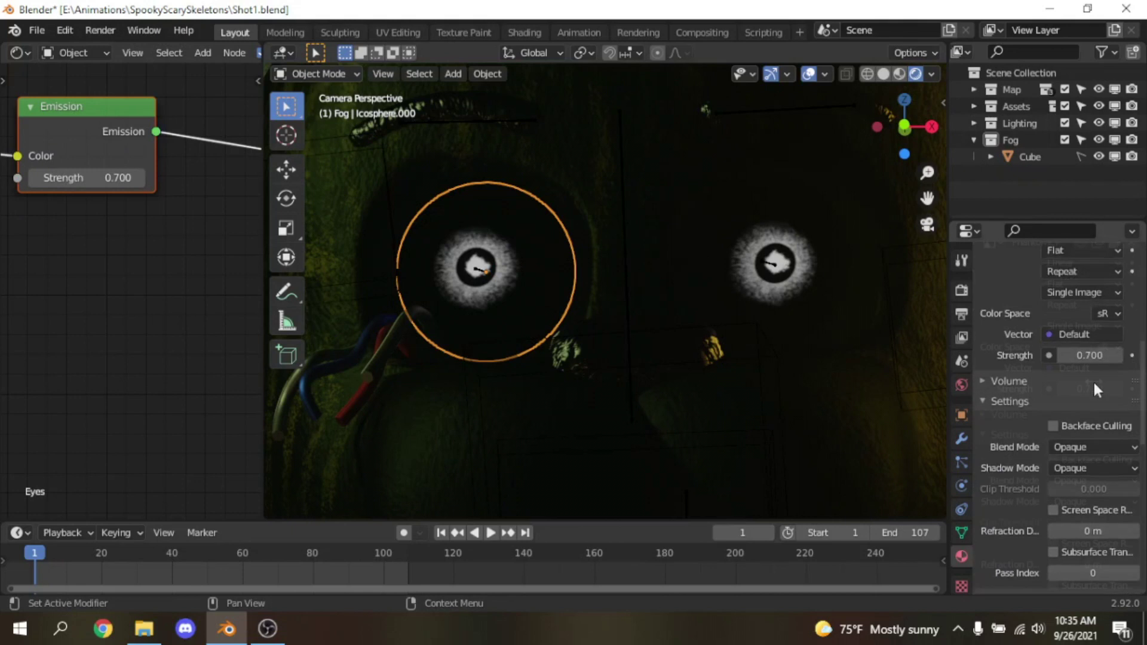
pyautogui.scroll(1, 1094, 383)
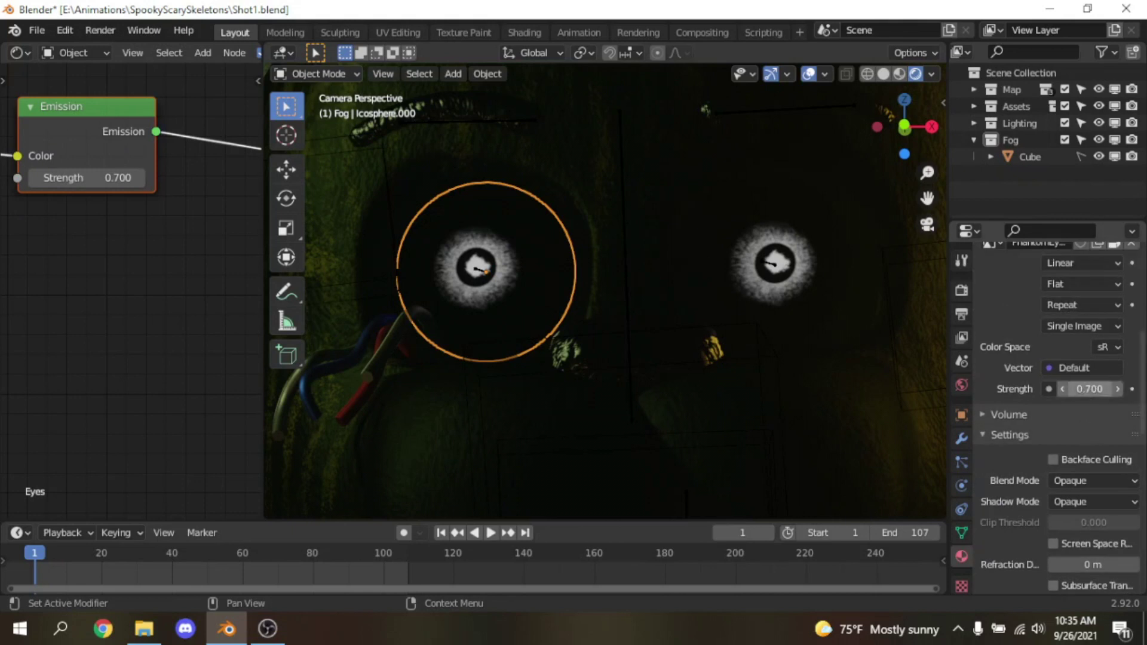
pyautogui.moveTo(1090, 389); pyautogui.dragTo(1123, 389)
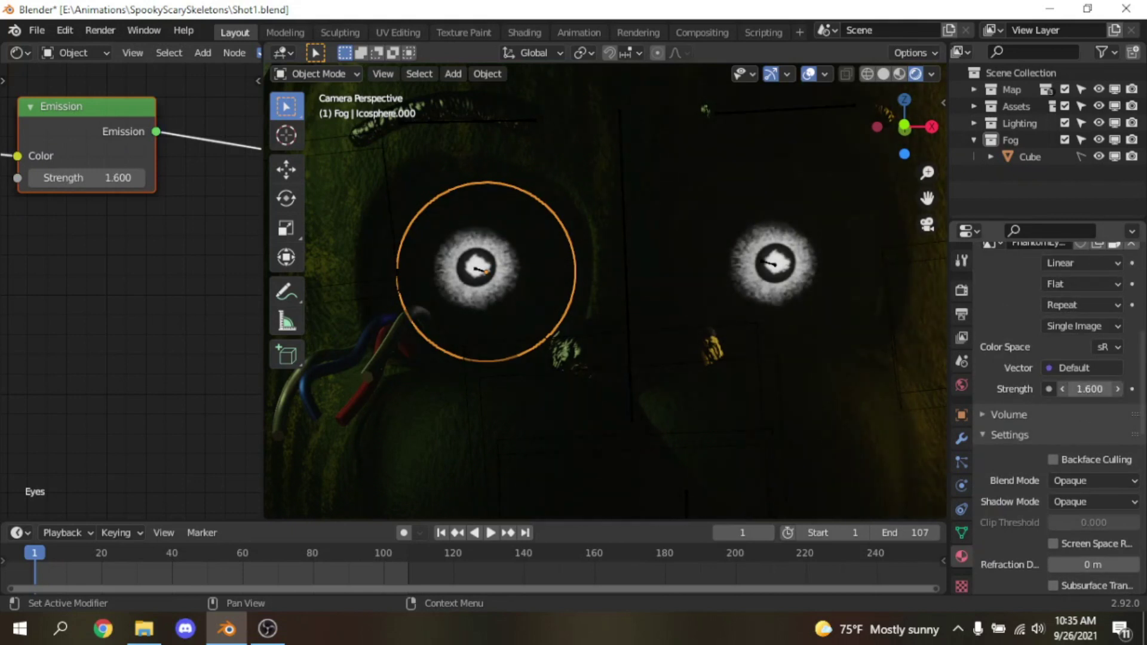
# Step: Join the shader node editor area into the 3D viewport and reframe the enlarged camera view on Freddy
pyautogui.scroll(-8, 737, 313)
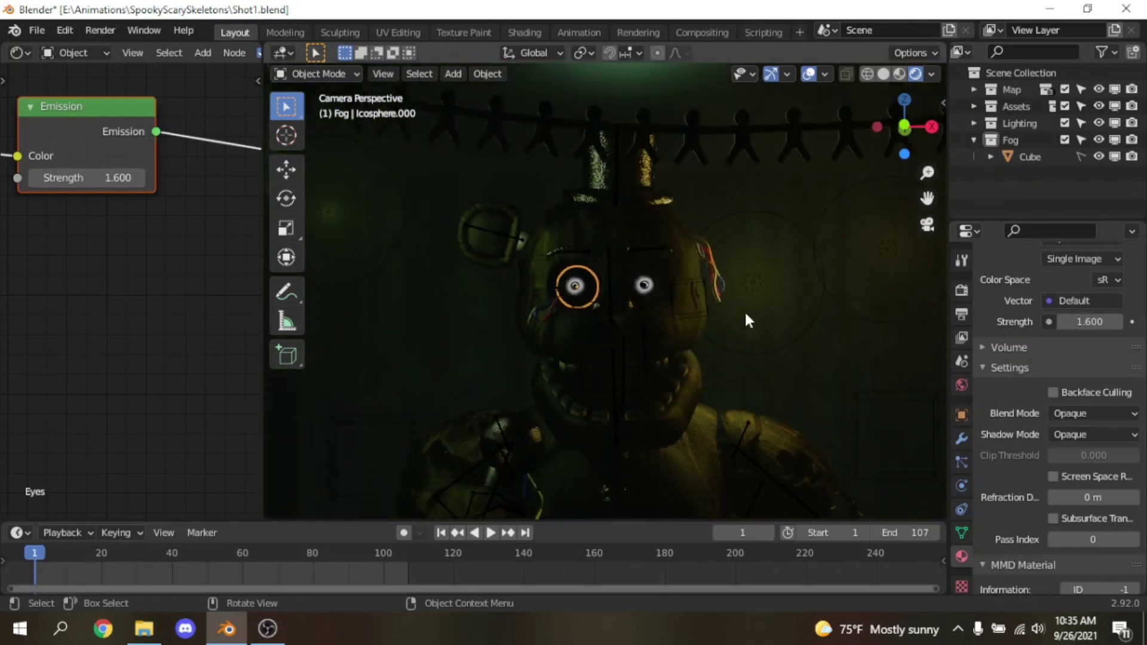
pyautogui.scroll(3, 806, 292)
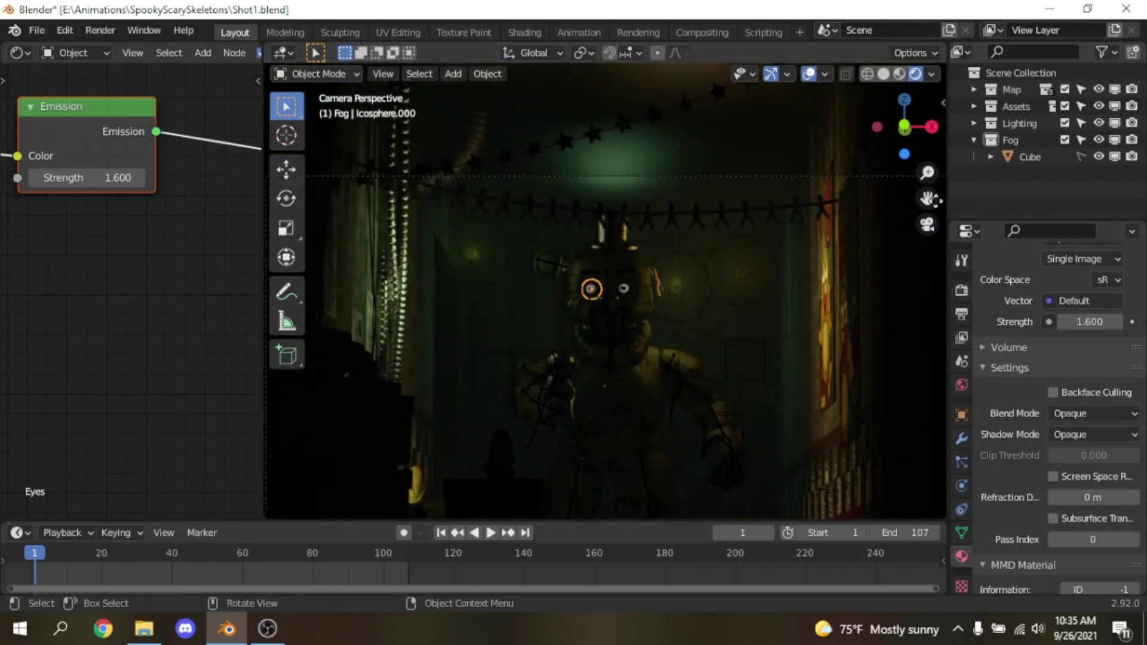
pyautogui.moveTo(930, 199); pyautogui.dragTo(938, 148)
pyautogui.scroll(-4, 149, 293)
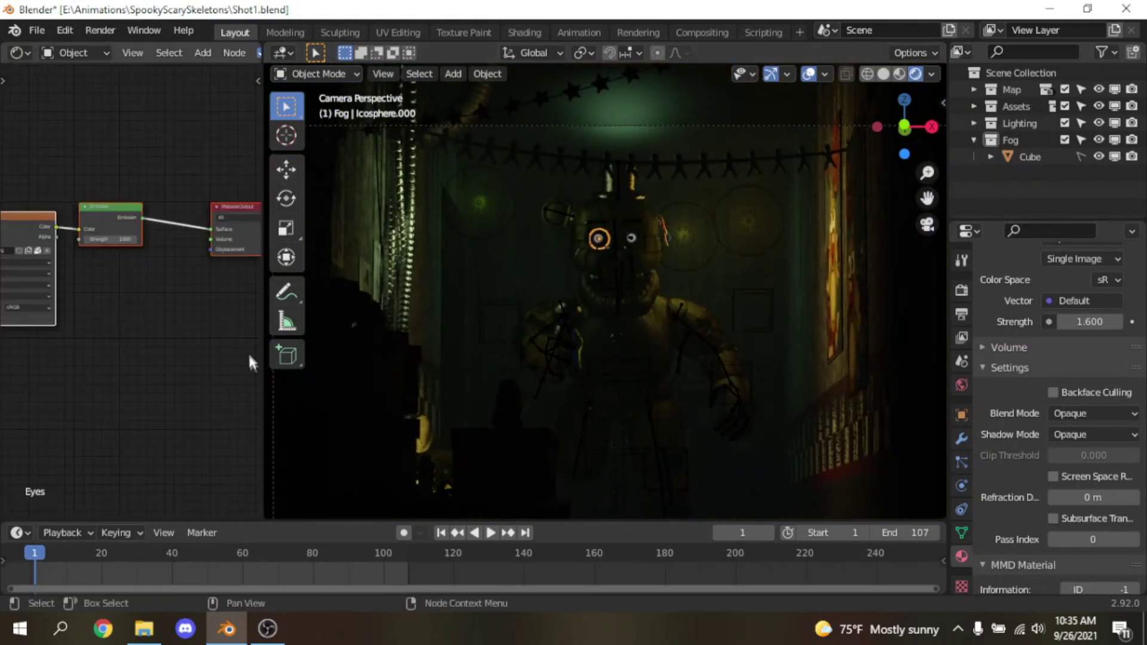
pyautogui.rightClick(260, 379)
pyautogui.click(191, 416)
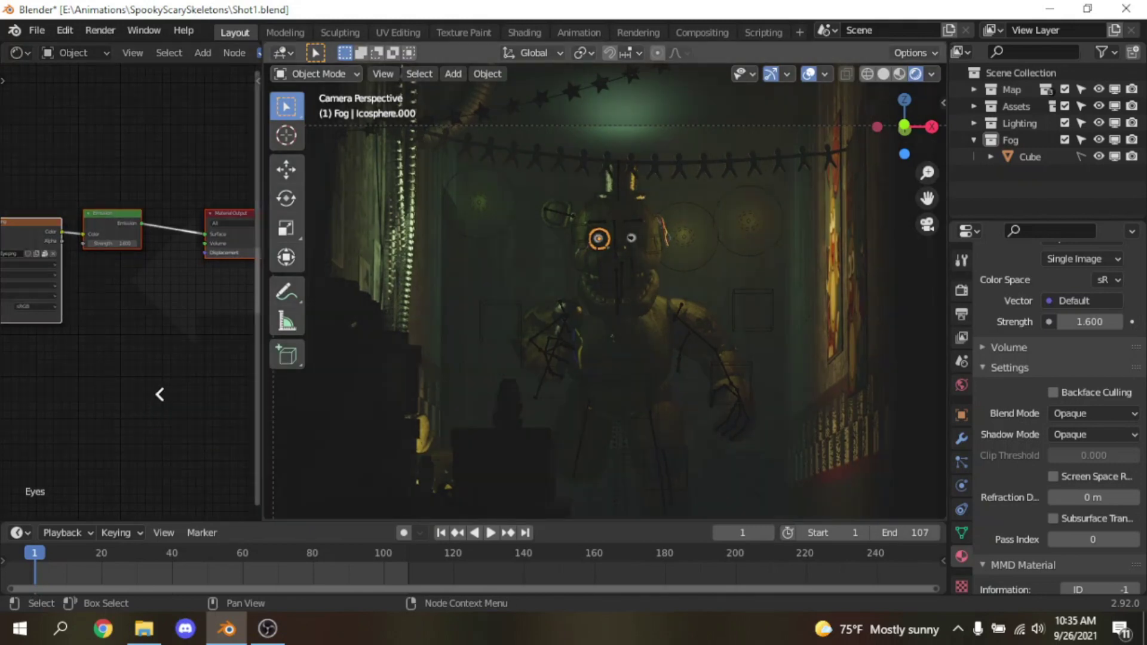
pyautogui.click(159, 392)
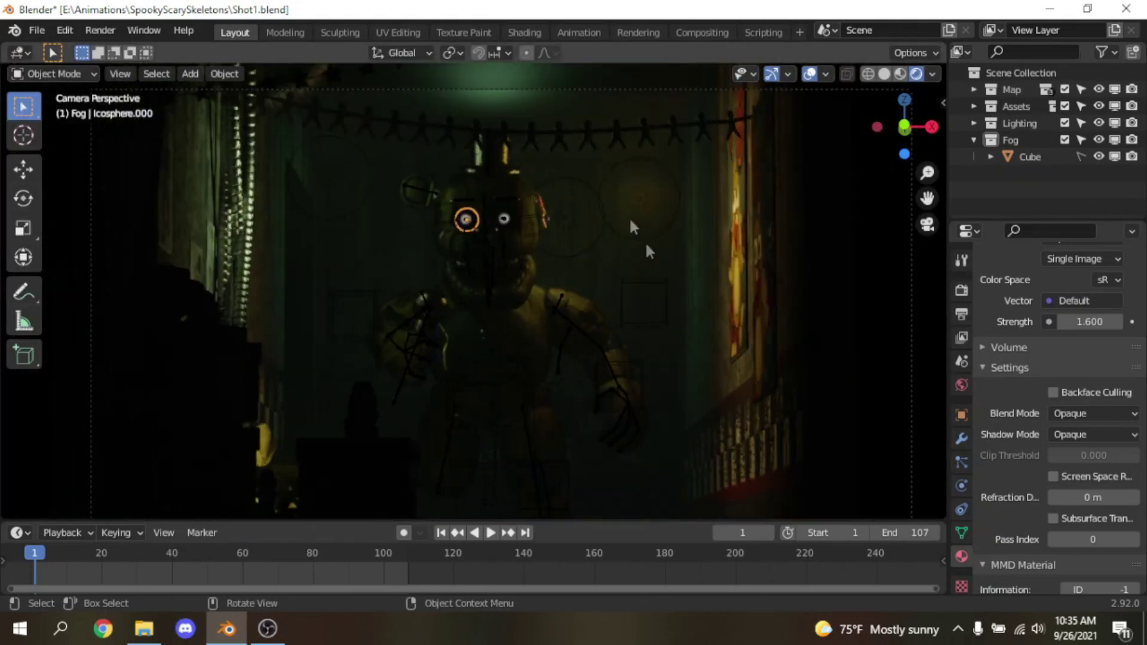
pyautogui.moveTo(928, 200); pyautogui.dragTo(928, 188)
pyautogui.scroll(-1, 543, 208)
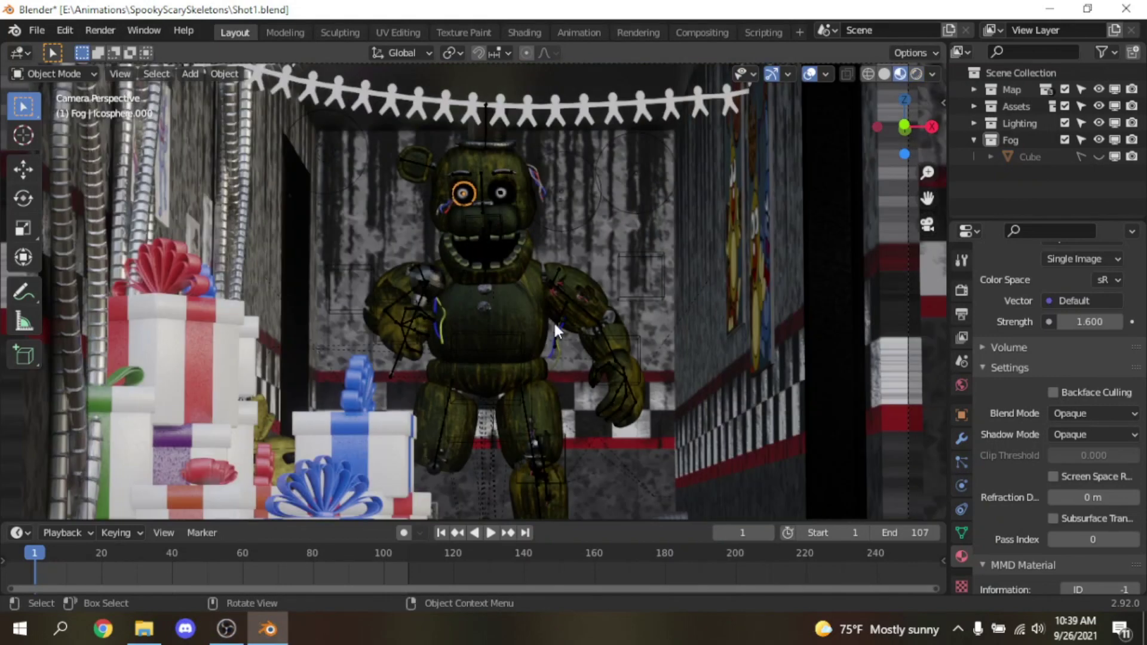
# Step: Select the camera and enable Limits in its Viewport Display settings
pyautogui.scroll(-1, 561, 305)
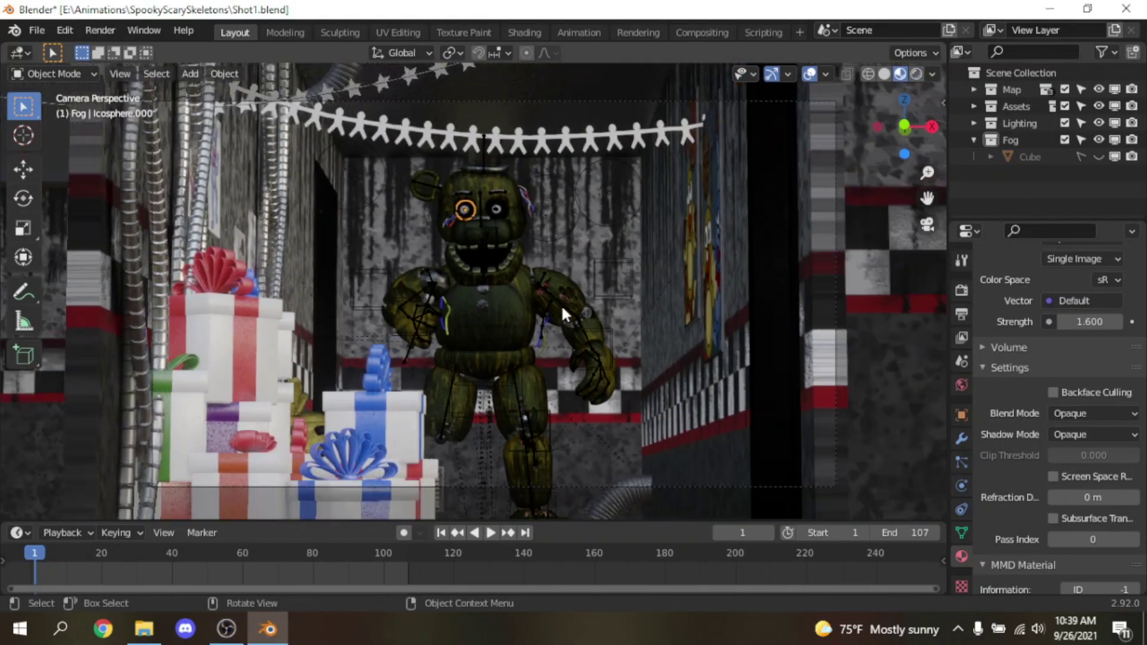
pyautogui.click(503, 100)
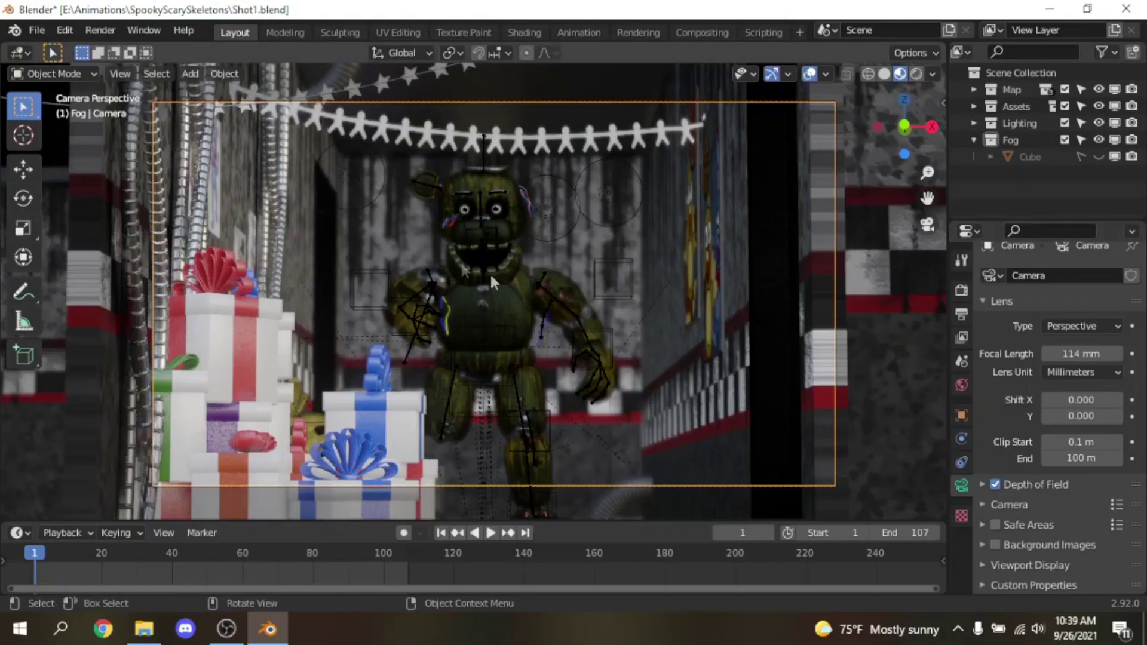
pyautogui.scroll(2, 460, 262)
pyautogui.scroll(-2, 478, 261)
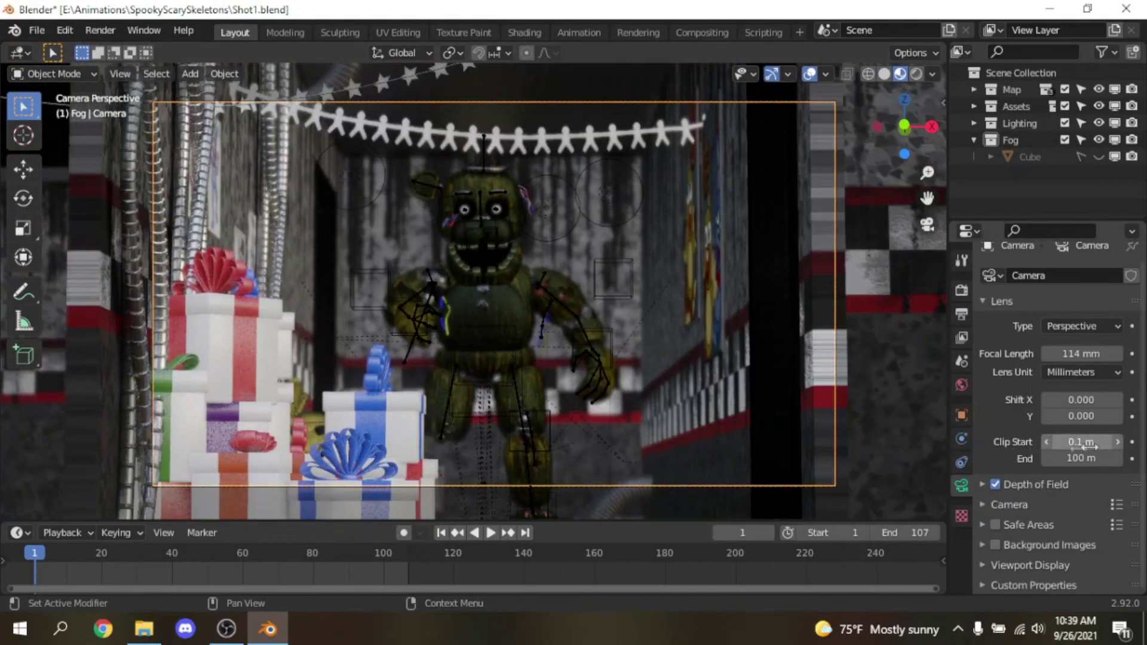
pyautogui.click(993, 565)
pyautogui.scroll(-4, 1070, 501)
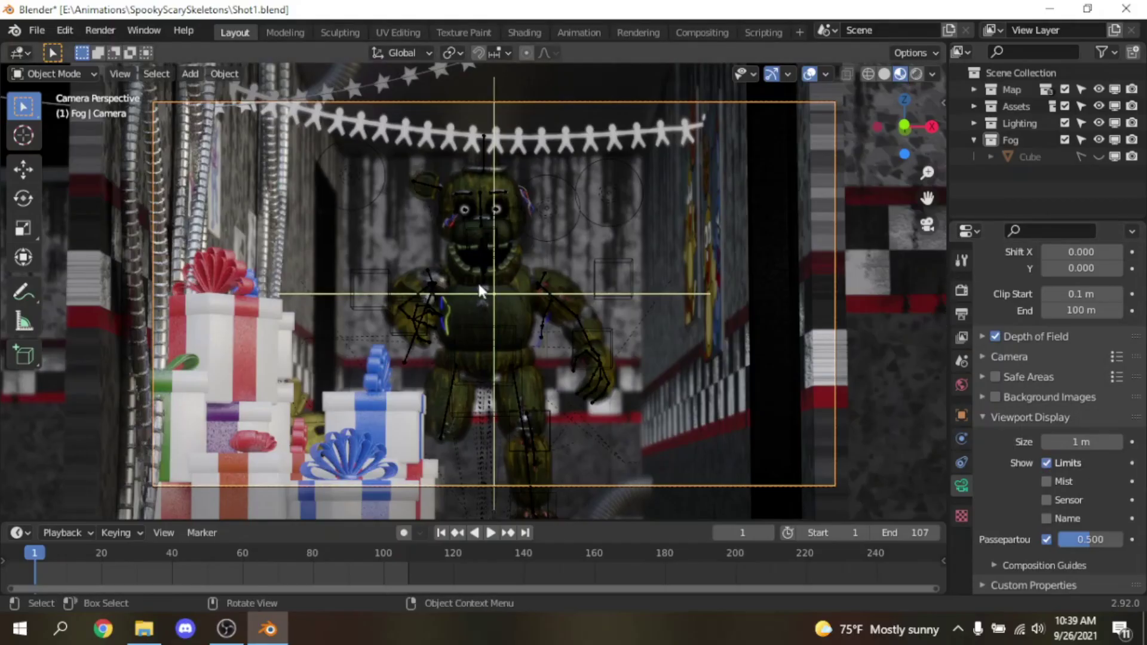
# Step: Leave the camera view and examine the camera's limits line from outside the hallway
pyautogui.click(927, 224)
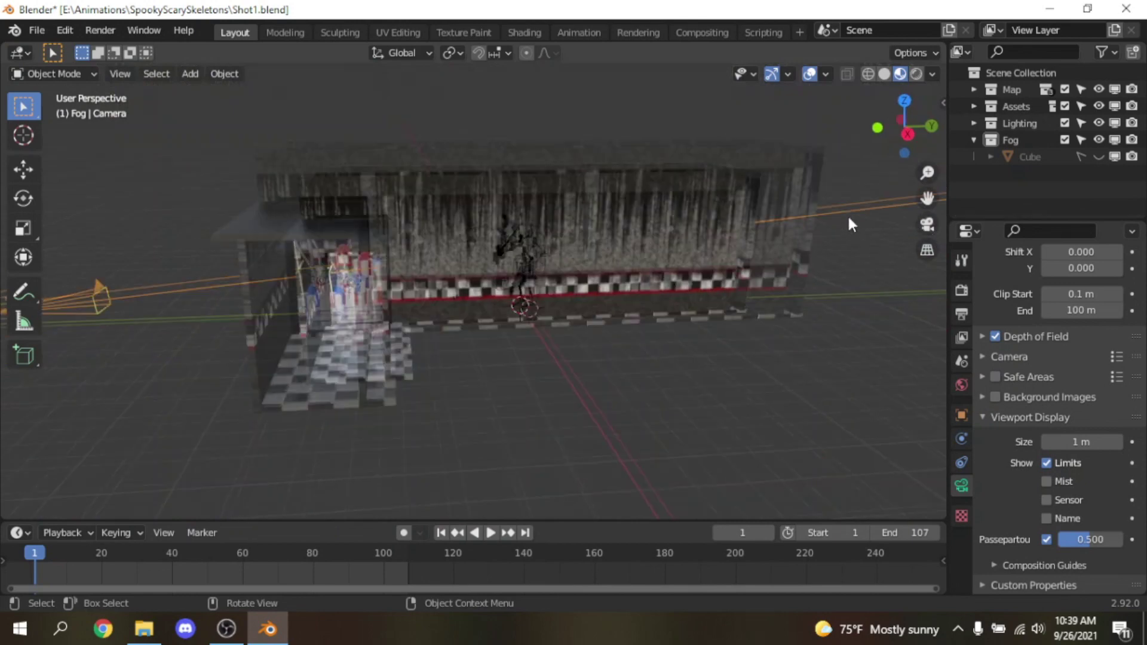
pyautogui.scroll(-5, 847, 214)
pyautogui.scroll(-3, 854, 218)
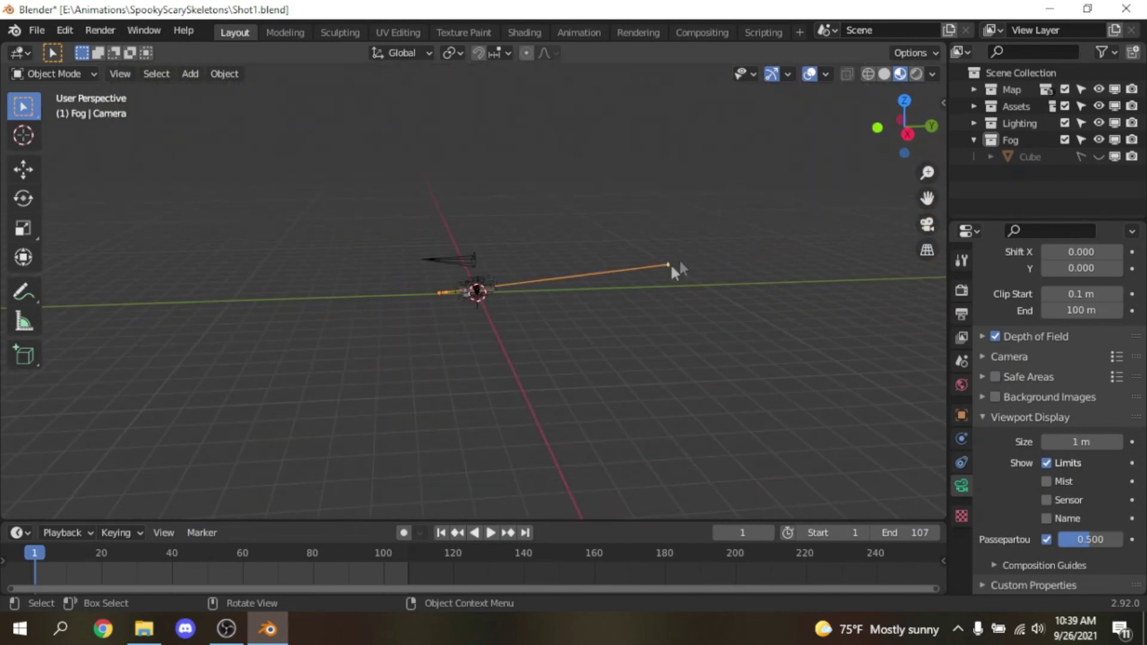
pyautogui.scroll(8, 704, 253)
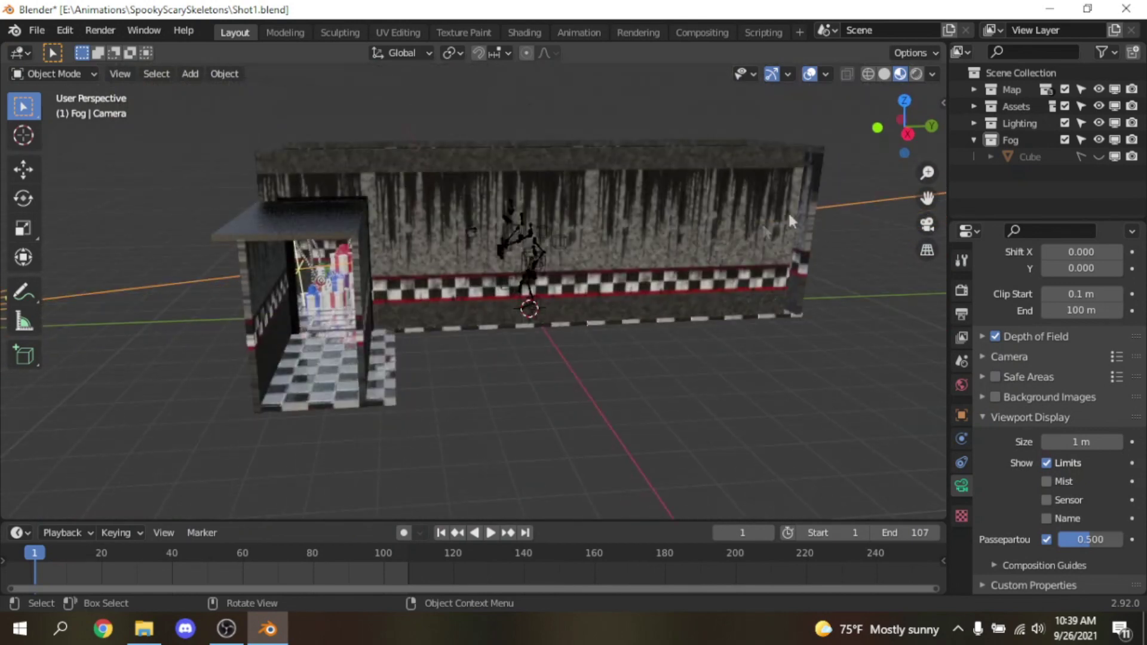
# Step: Expand the camera's Depth of Field settings and set the focus distance to 15 m, using the limits marker near Freddy
pyautogui.moveTo(879, 149); pyautogui.dragTo(514, 268)
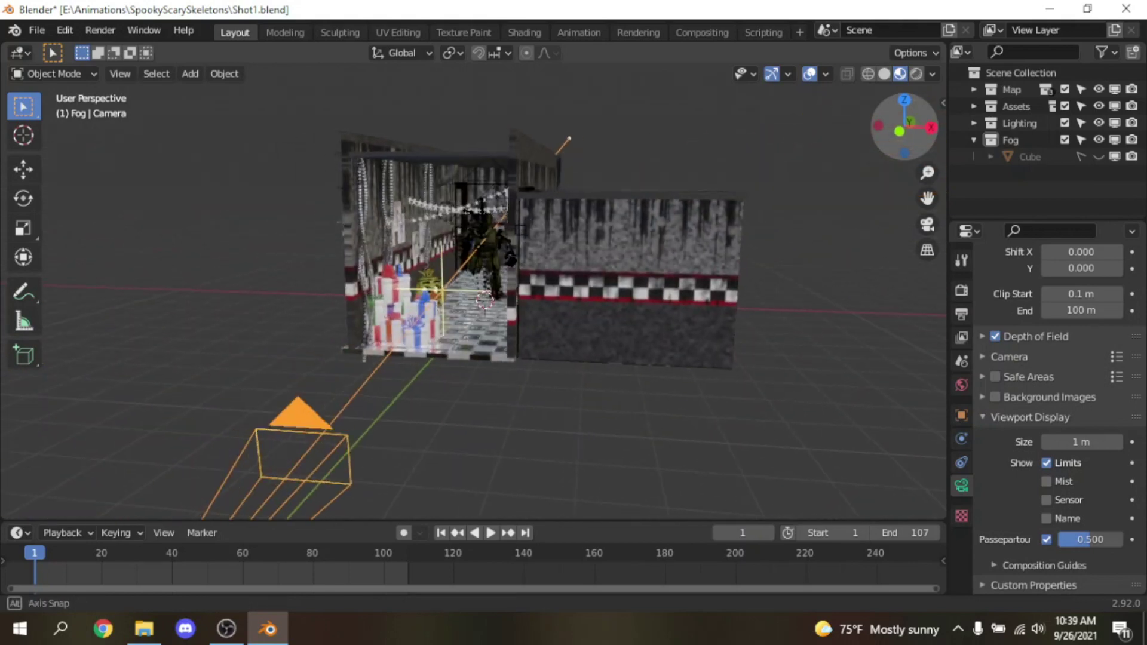
pyautogui.scroll(4, 650, 226)
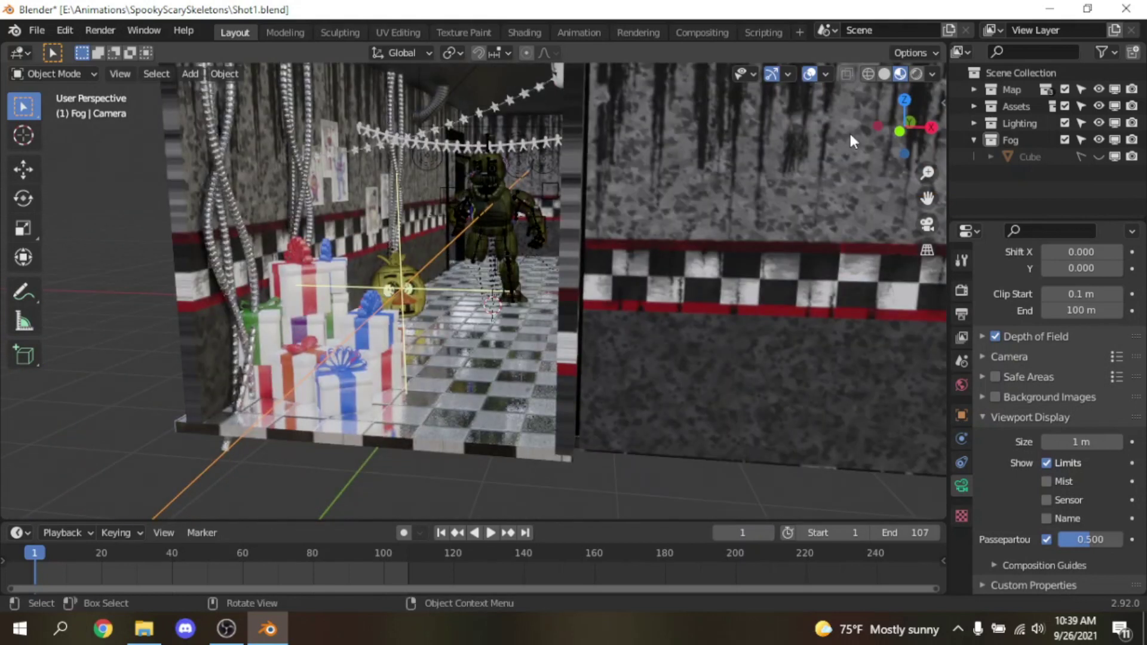
pyautogui.moveTo(849, 140); pyautogui.dragTo(851, 162)
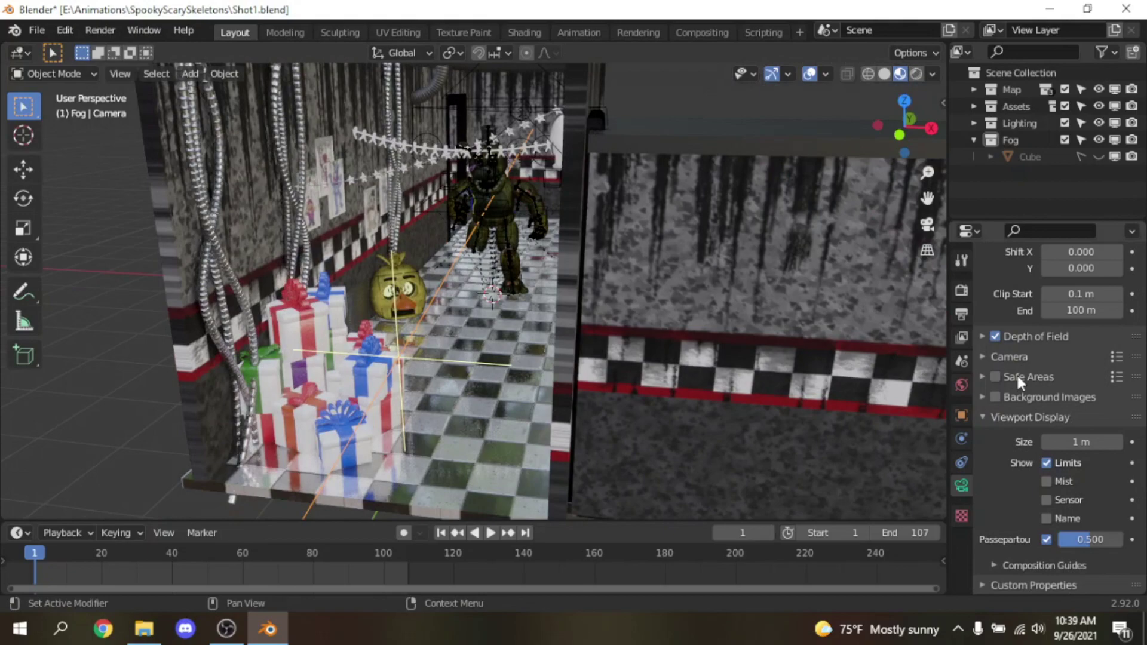
pyautogui.scroll(5, 1021, 374)
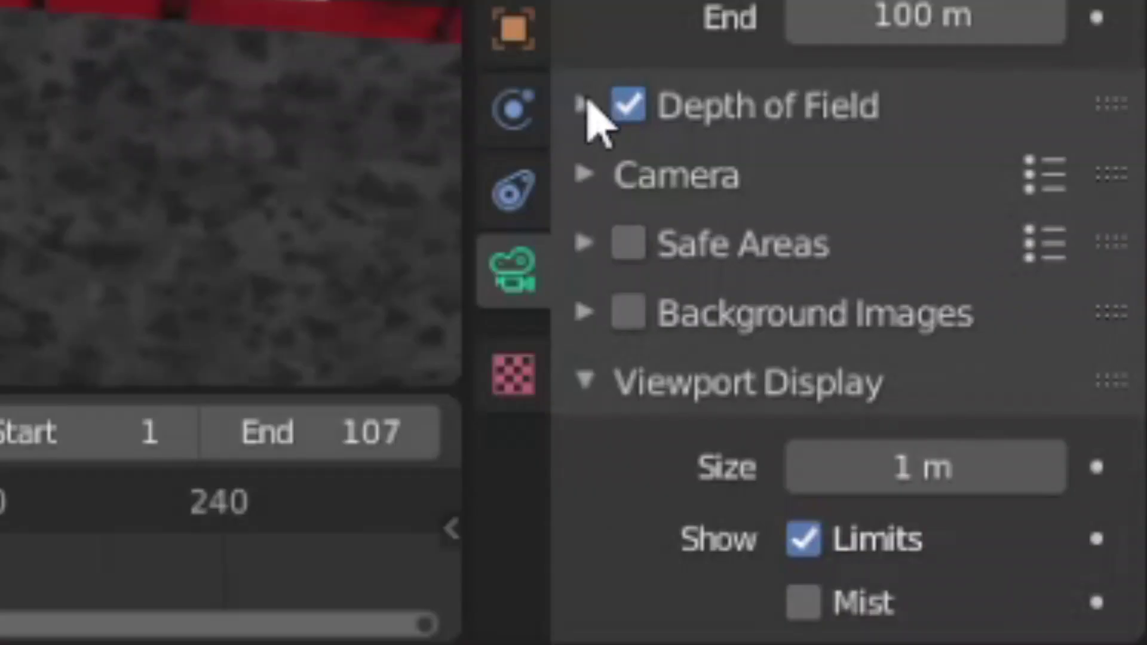
pyautogui.click(587, 102)
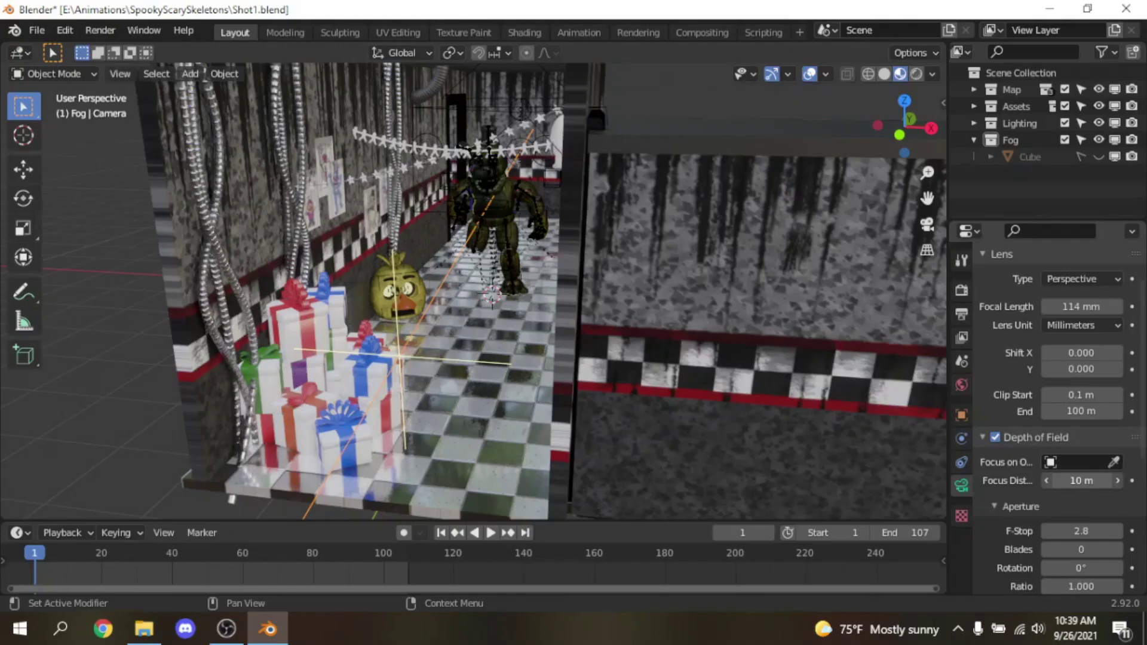
pyautogui.moveTo(1081, 480); pyautogui.dragTo(1117, 480)
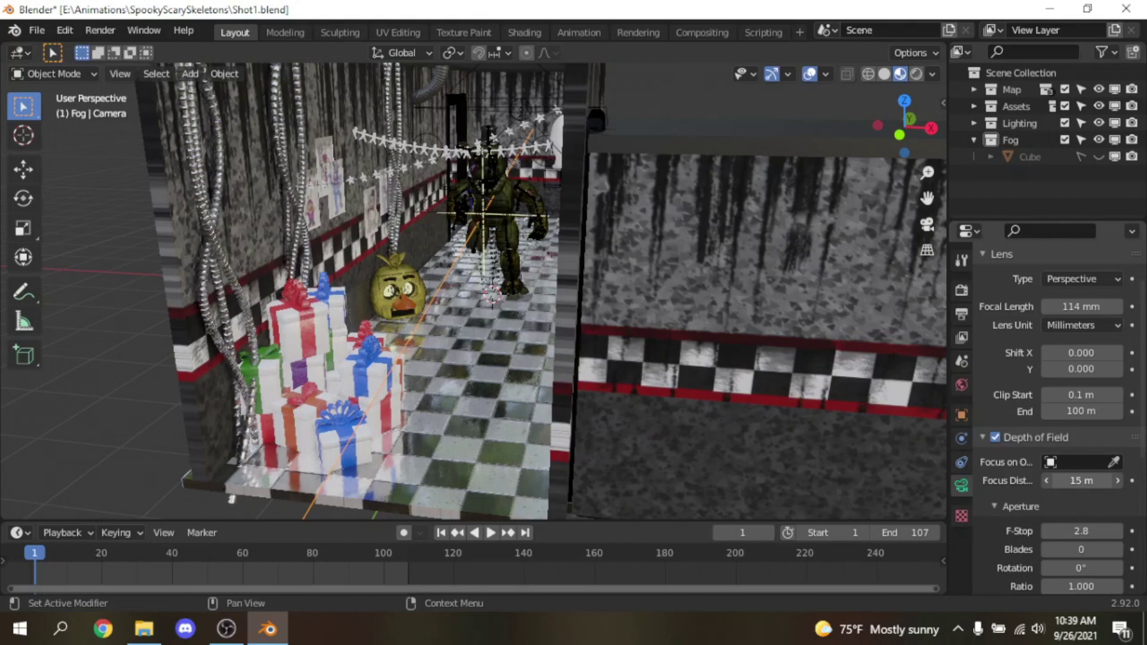
pyautogui.moveTo(1081, 480); pyautogui.dragTo(1078, 480)
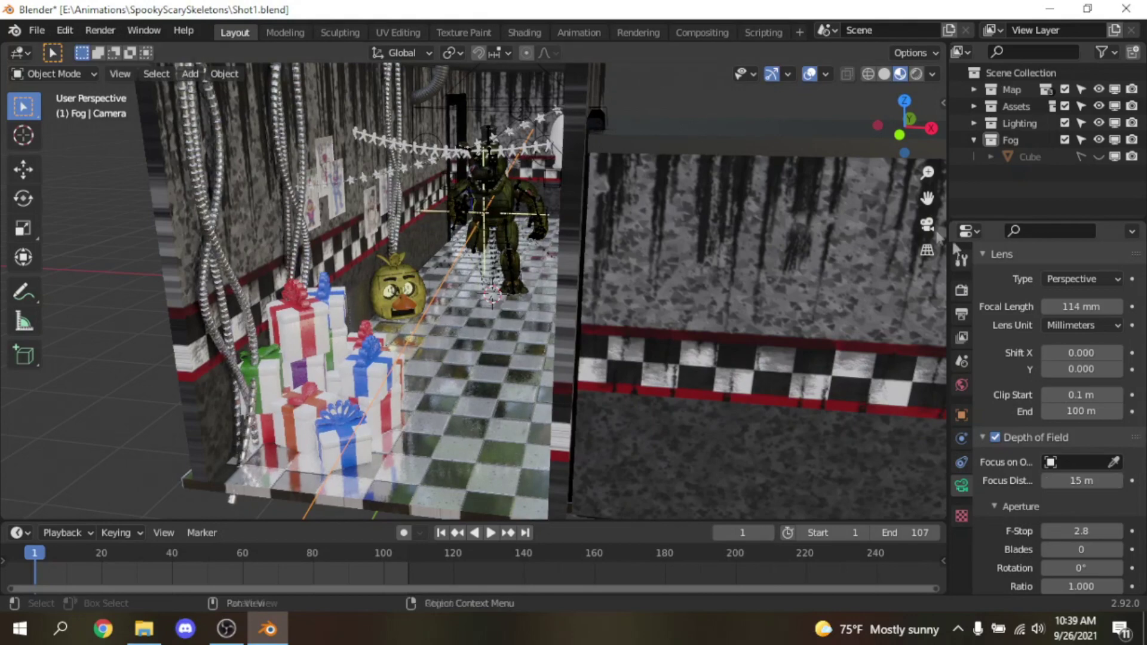
# Step: Refine the focus distance to 16 m and return to the camera view to check the focus marker against Freddy
pyautogui.scroll(6, 833, 146)
pyautogui.moveTo(918, 106); pyautogui.dragTo(902, 145)
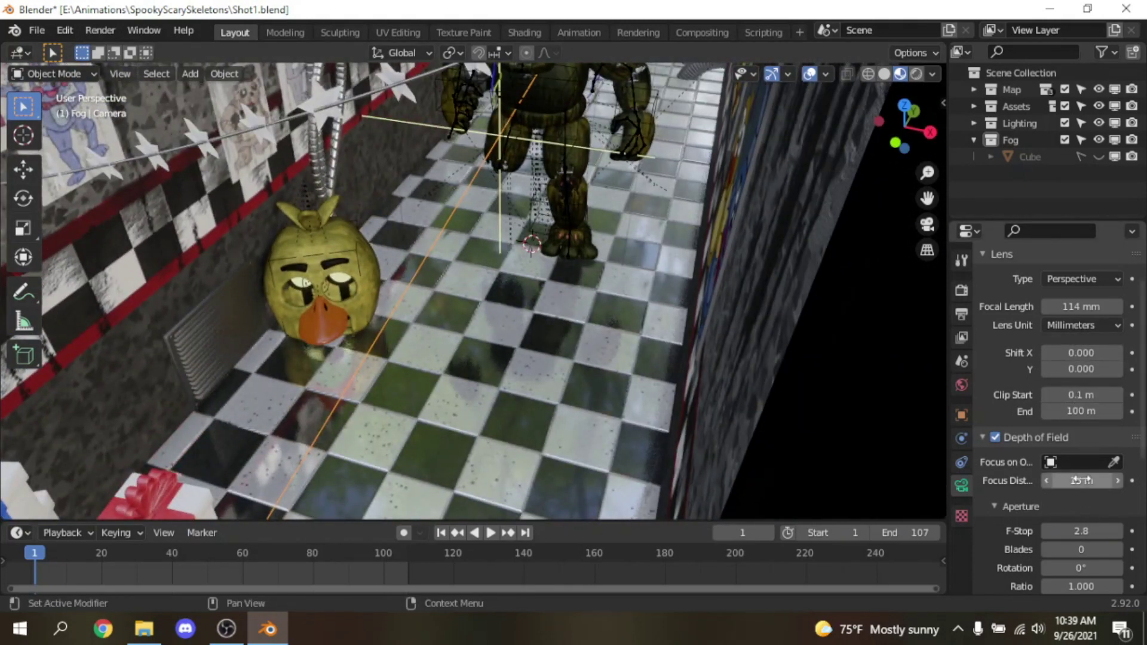
pyautogui.moveTo(1081, 481); pyautogui.dragTo(1099, 481)
pyautogui.moveTo(1080, 481); pyautogui.dragTo(1063, 480)
pyautogui.click(927, 224)
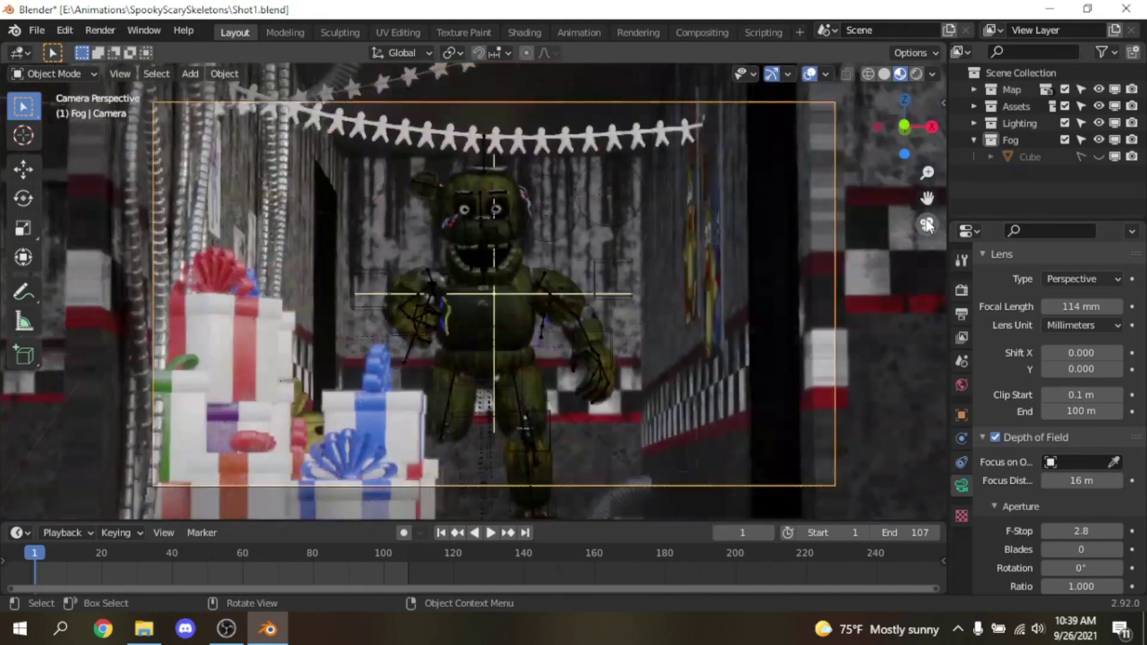
pyautogui.scroll(4, 736, 245)
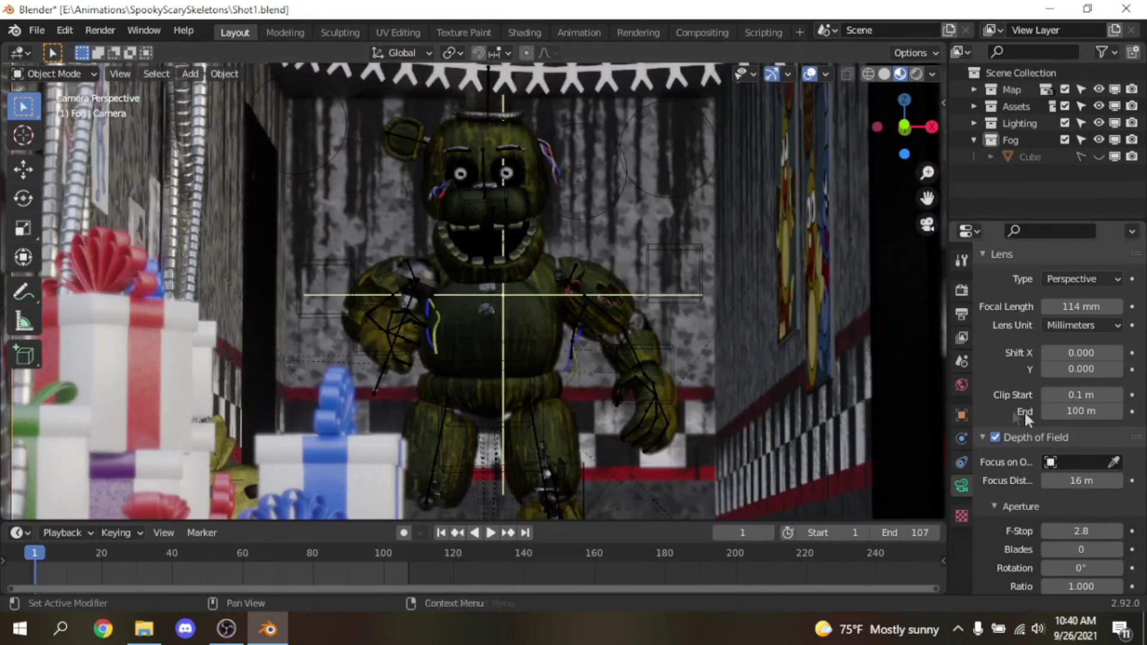
pyautogui.moveTo(1081, 480); pyautogui.dragTo(1088, 480)
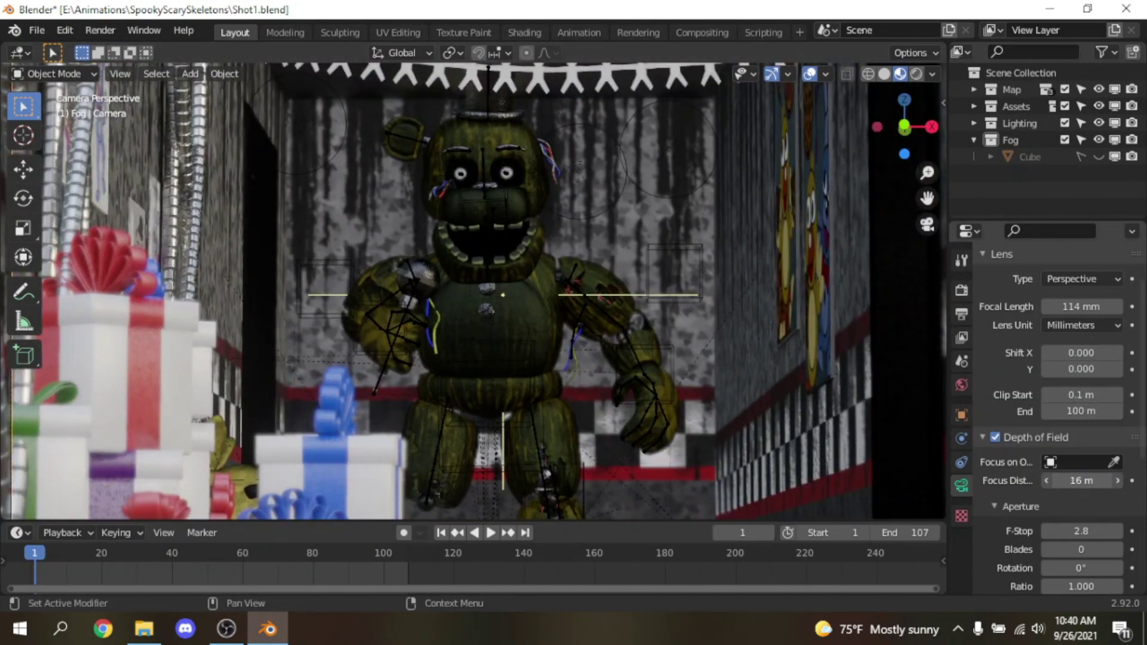
pyautogui.scroll(-3, 759, 339)
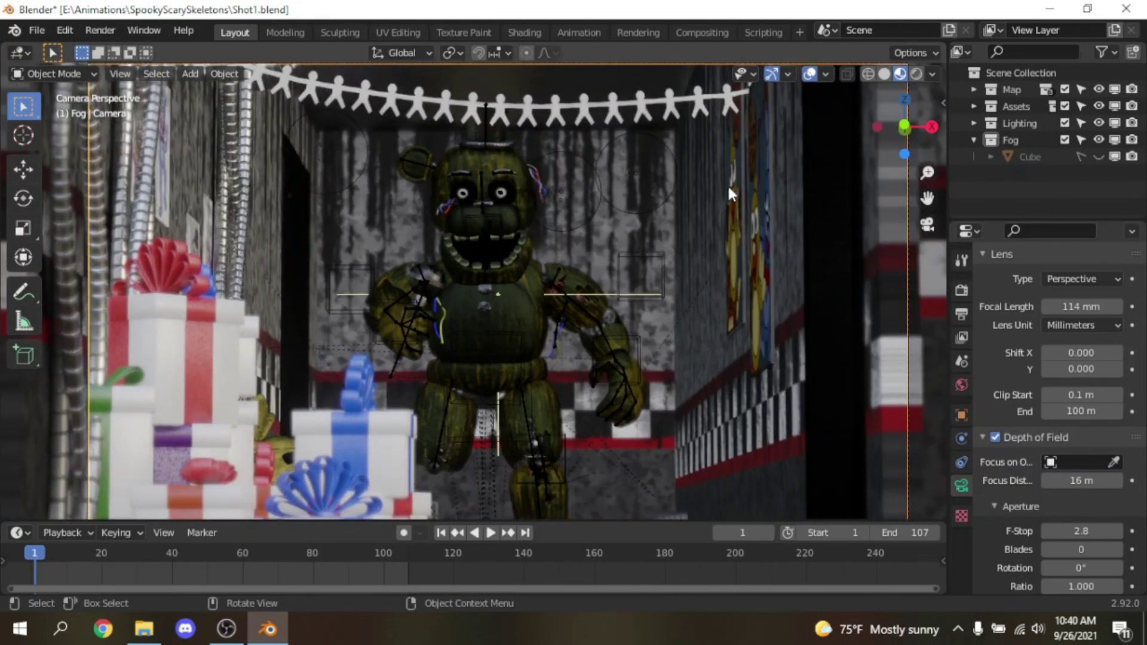
# Step: Hide the viewport overlays, switch to Rendered shading and lower the camera's F-Stop to 1.1
pyautogui.click(809, 74)
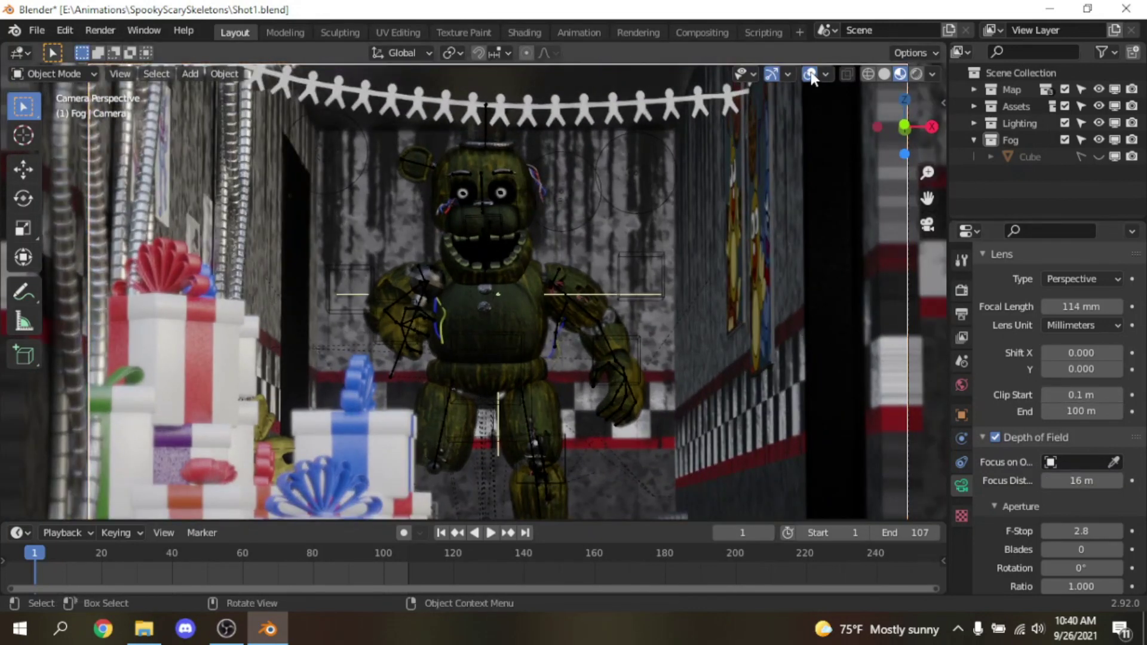
pyautogui.click(916, 74)
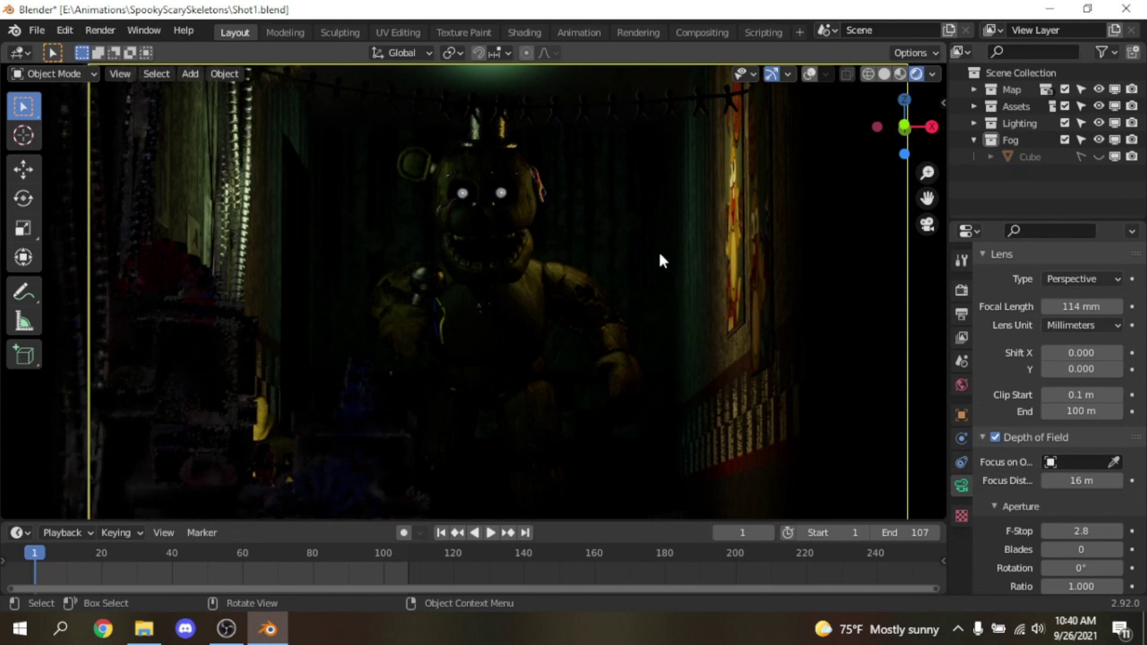
pyautogui.scroll(-3, 1075, 455)
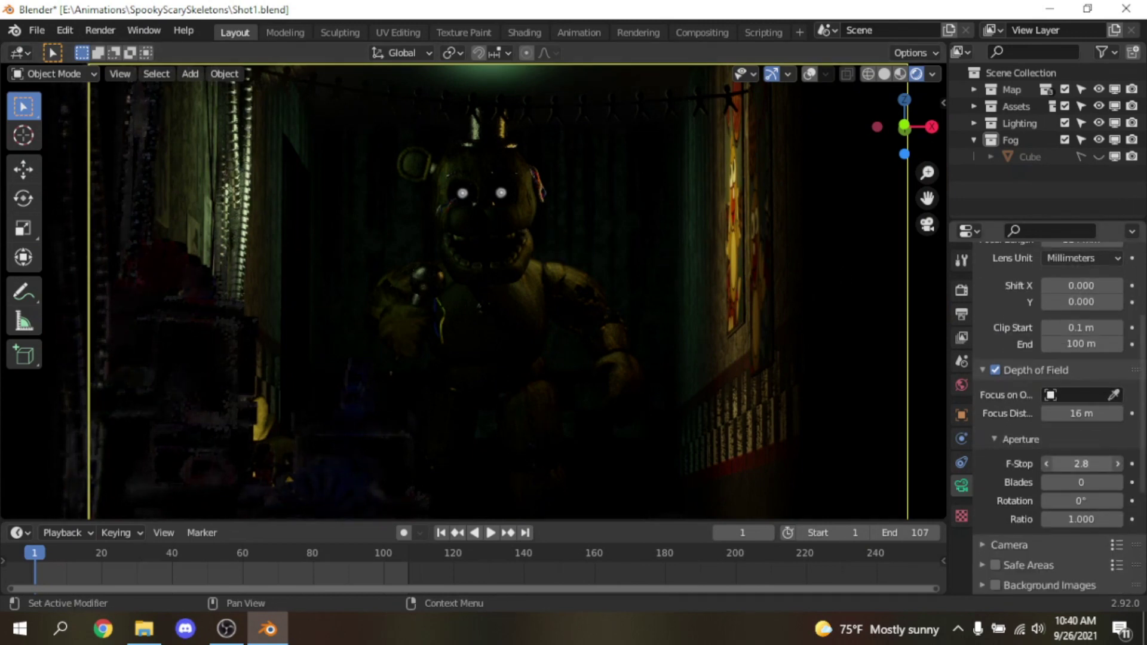
pyautogui.moveTo(1081, 463); pyautogui.dragTo(1057, 464)
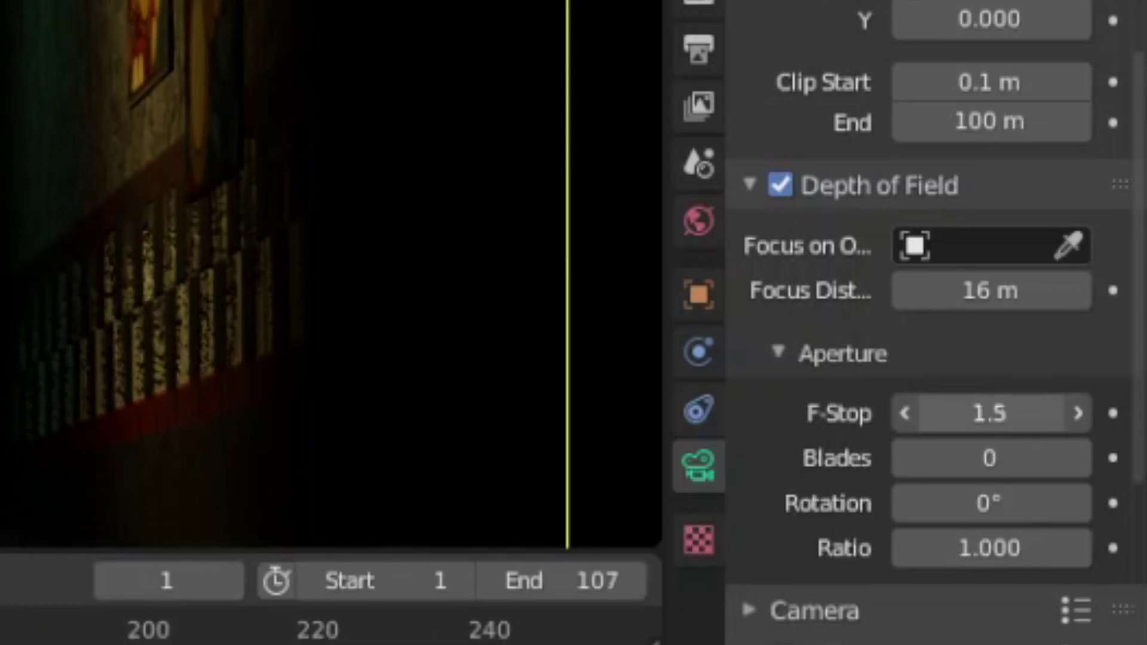
pyautogui.moveTo(990, 413)
pyautogui.mouseDown()
pyautogui.moveTo(950, 413)
pyautogui.moveTo(989, 413)
pyautogui.mouseUp()
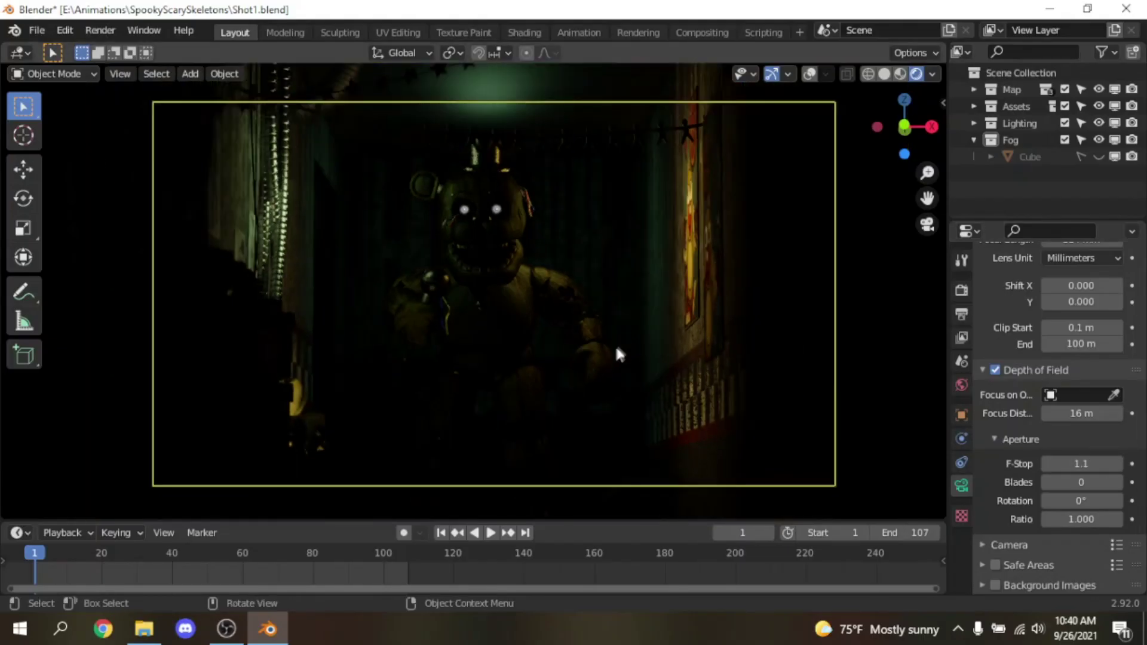
# Step: Using Material Preview shading, set the camera's focus distance to 15 m while checking Freddy's face up close
pyautogui.click(900, 73)
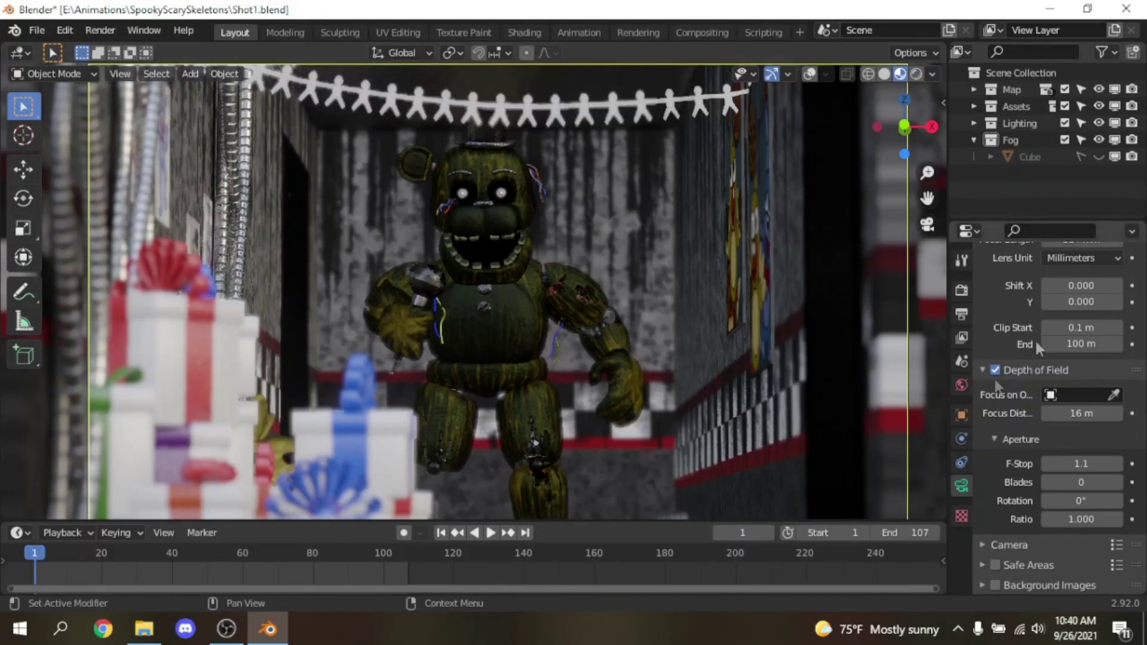
pyautogui.scroll(5, 1024, 412)
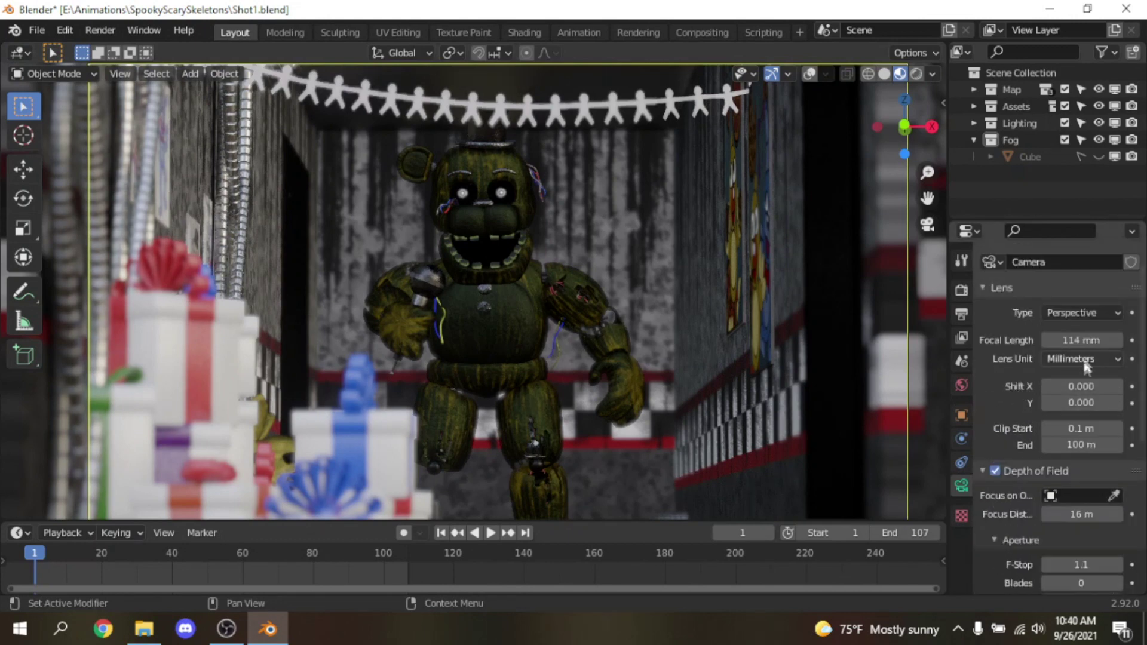
pyautogui.scroll(-3, 1094, 483)
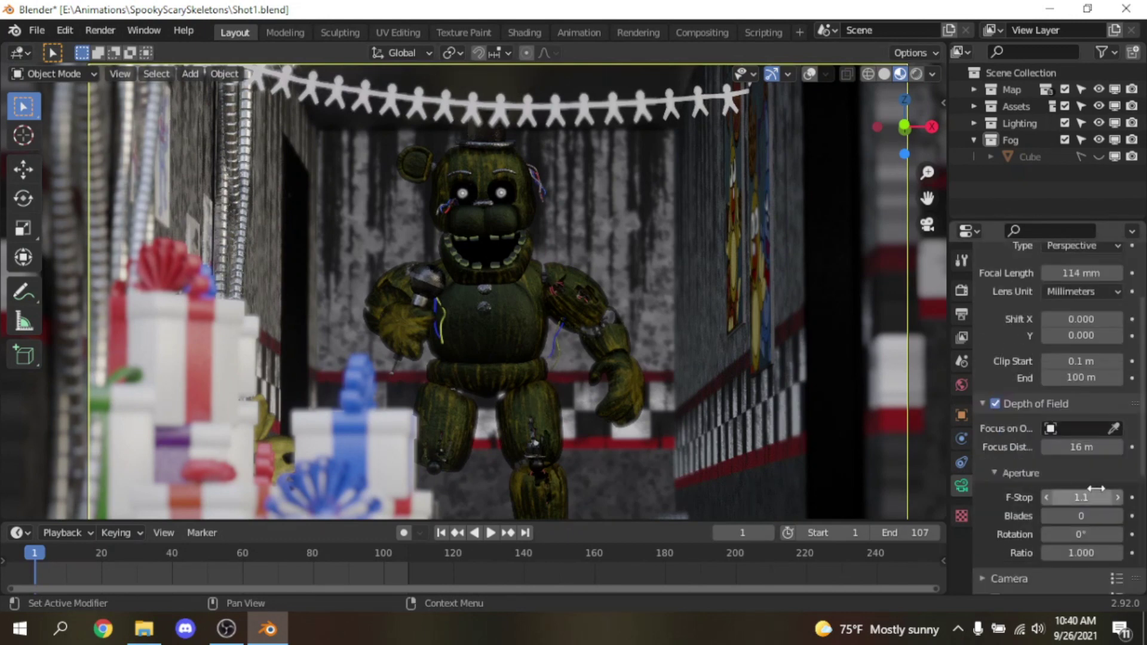
pyautogui.moveTo(1080, 446); pyautogui.dragTo(1071, 447)
pyautogui.scroll(7, 896, 358)
pyautogui.moveTo(927, 200); pyautogui.dragTo(918, 451)
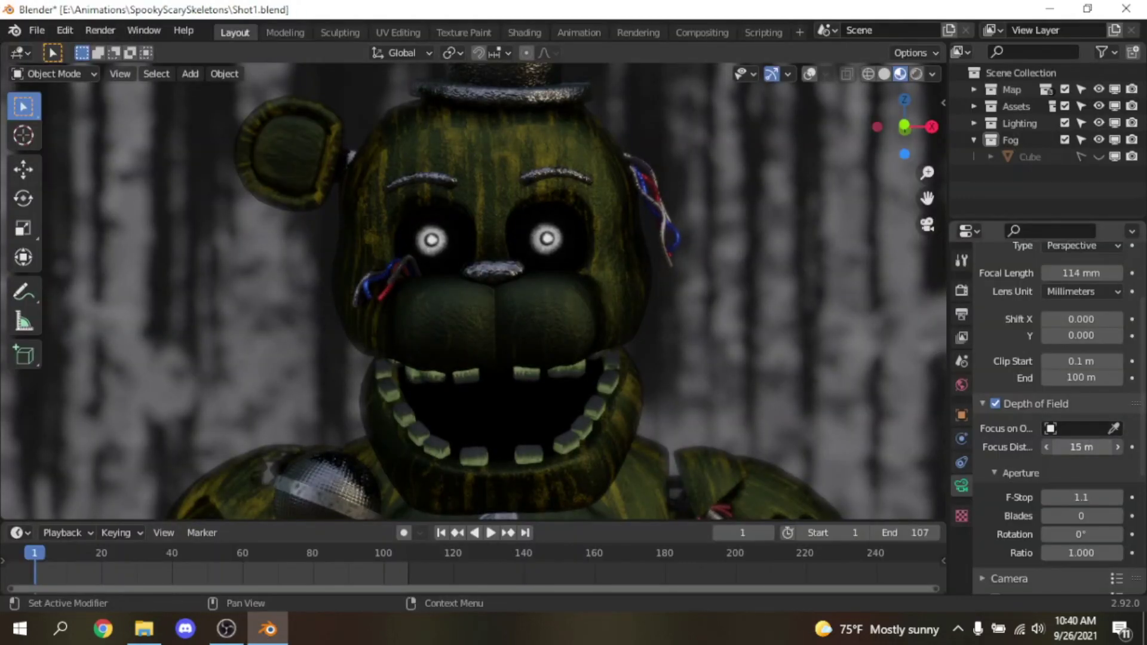
pyautogui.scroll(-6, 735, 135)
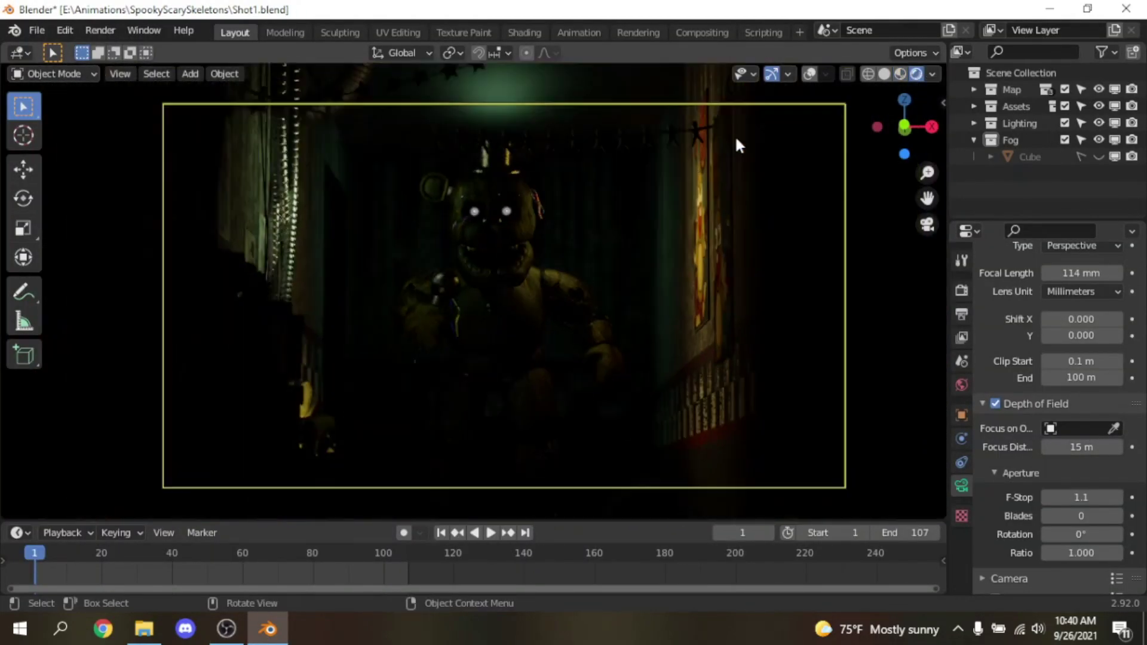
# Step: Show the fog Cube in the viewport and examine the foggy shot in Rendered shading
pyautogui.scroll(2, 734, 135)
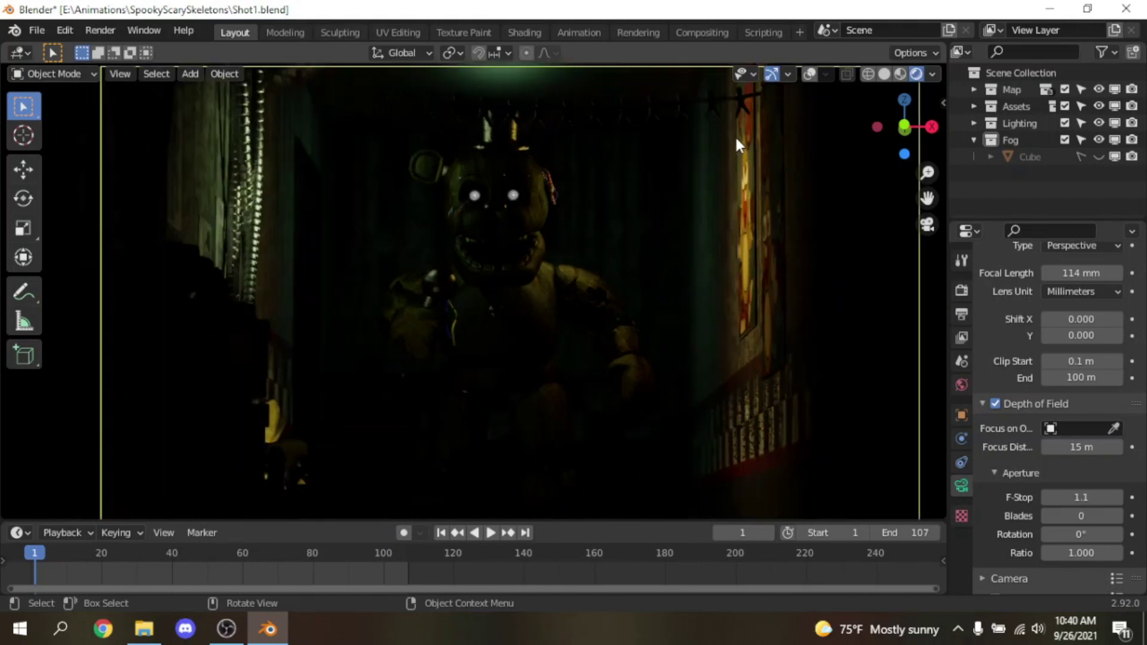
pyautogui.click(1096, 157)
pyautogui.scroll(-2, 597, 173)
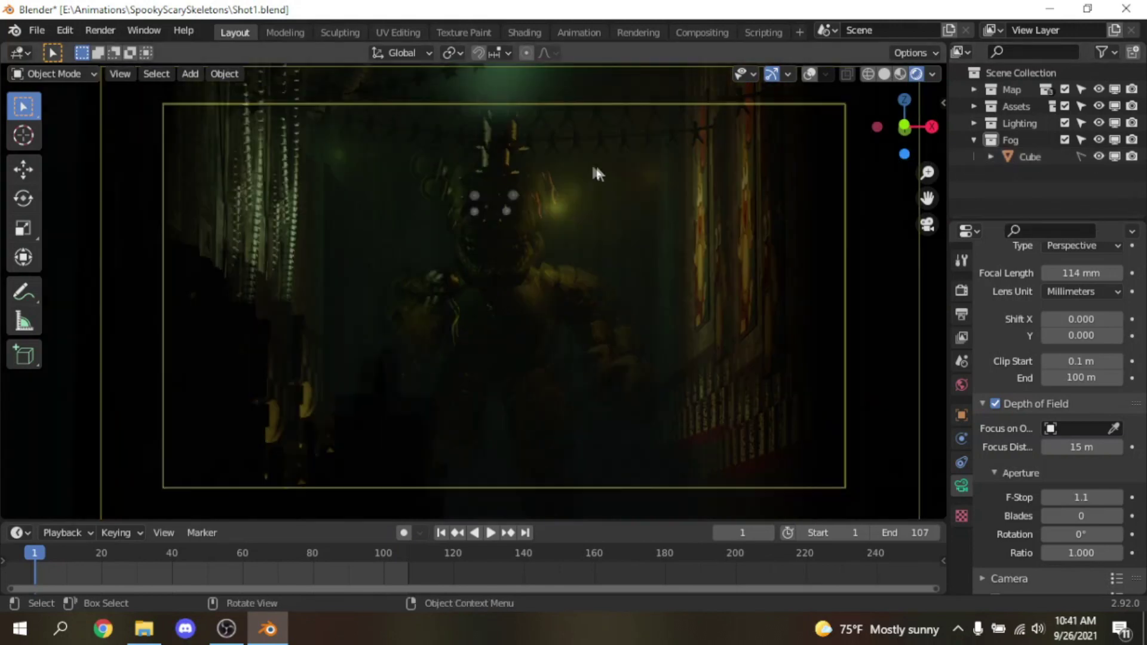
pyautogui.scroll(-1, 662, 174)
pyautogui.scroll(3, 664, 175)
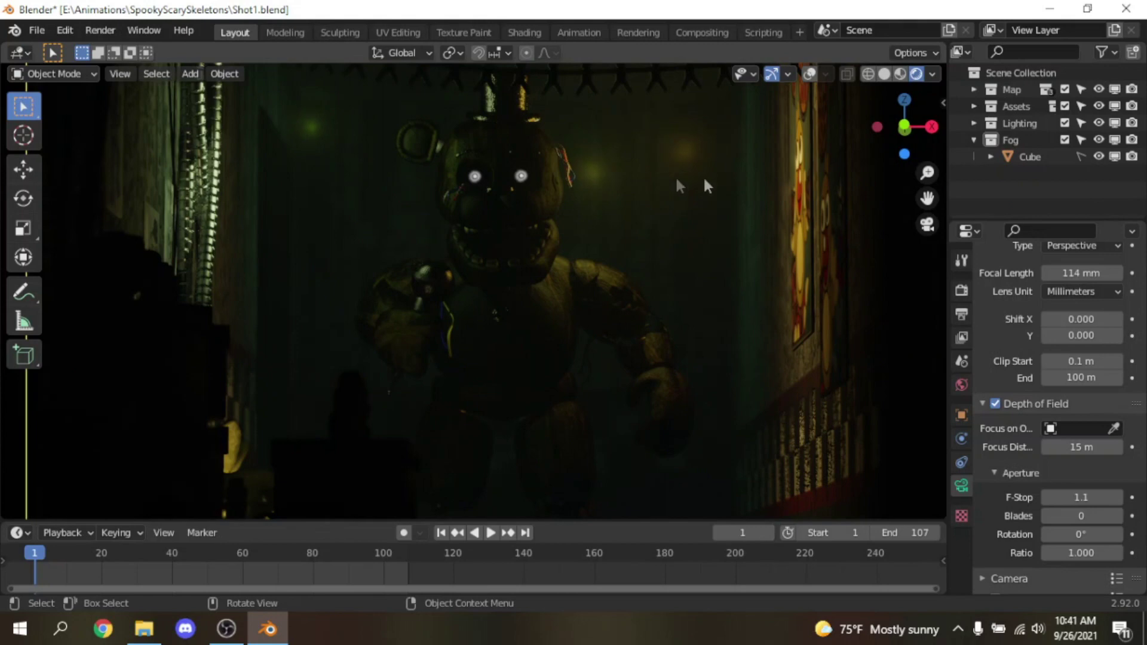
pyautogui.scroll(-3, 792, 185)
pyautogui.scroll(1, 791, 185)
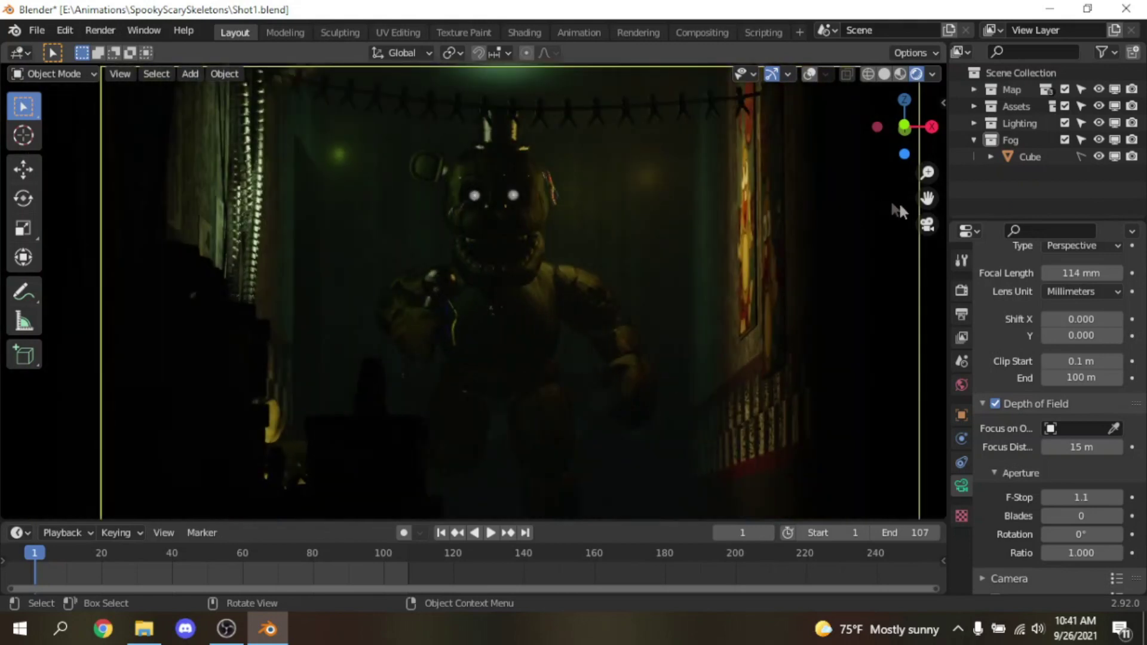
# Step: Leave the camera view and switch the viewport to Solid shading
pyautogui.click(928, 224)
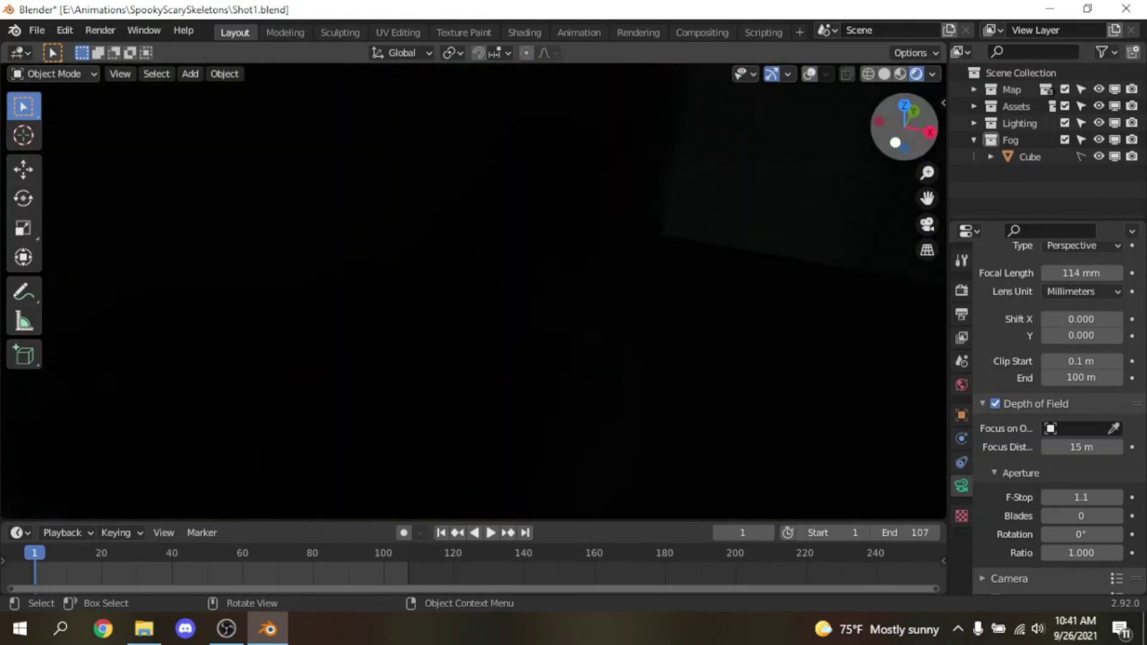
pyautogui.moveTo(922, 149)
pyautogui.mouseDown()
pyautogui.moveTo(890, 141)
pyautogui.moveTo(903, 138)
pyautogui.mouseUp()
pyautogui.moveTo(926, 198); pyautogui.dragTo(943, 257)
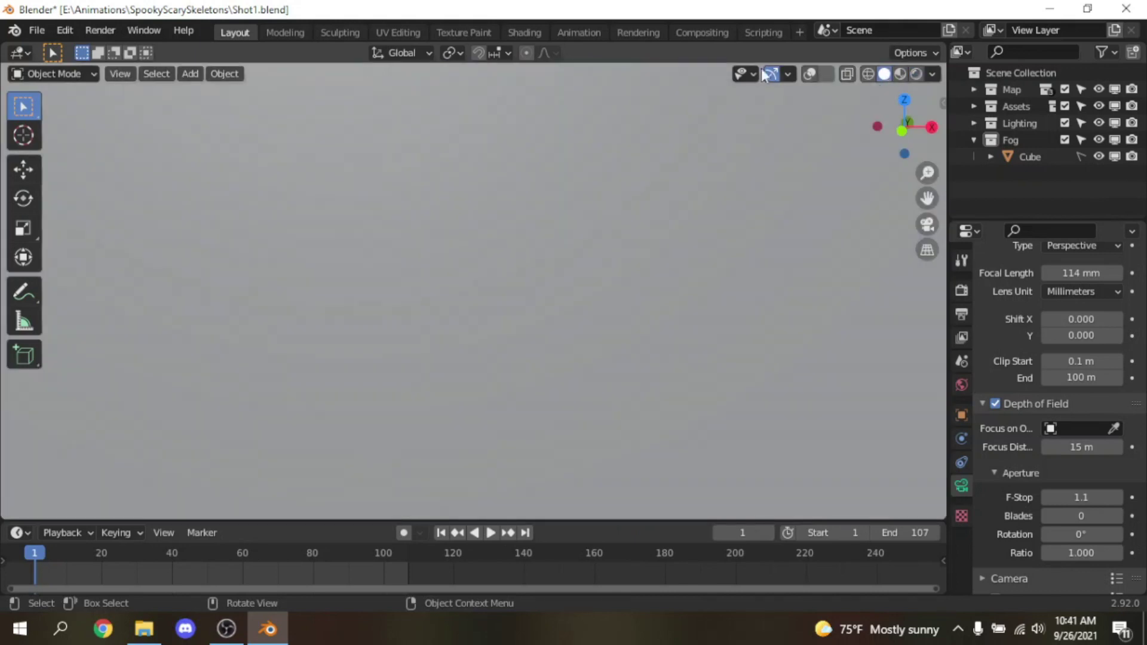
# Step: Open the Compositing workspace and enable Use Nodes for the scene
pyautogui.click(700, 32)
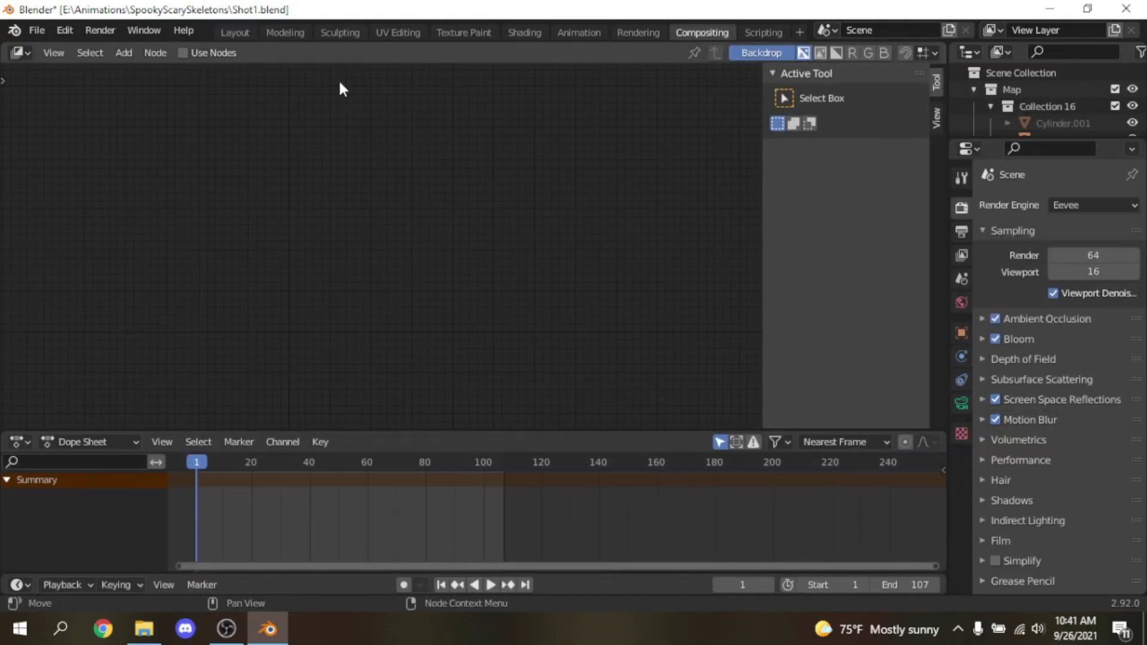
pyautogui.click(189, 53)
pyautogui.scroll(3, 550, 262)
pyautogui.moveTo(550, 263); pyautogui.dragTo(417, 288, button='middle')
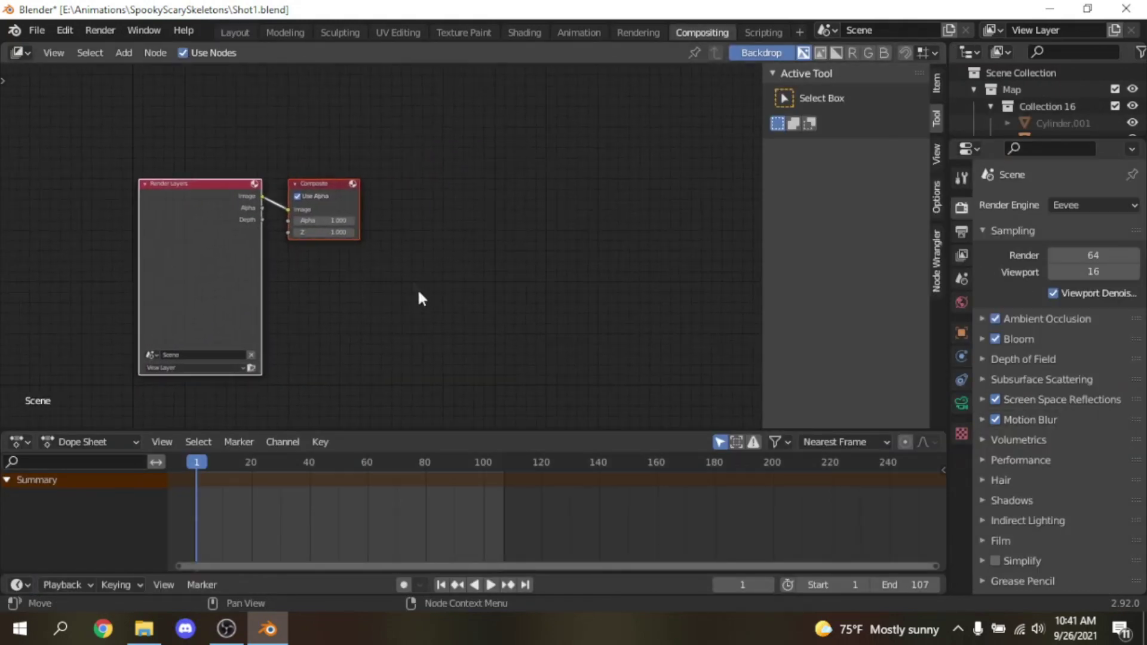
# Step: Move the Composite node away from Render Layers and insert a Lens Distortion node on the link between them
pyautogui.scroll(3, 417, 288)
pyautogui.moveTo(302, 170); pyautogui.dragTo(592, 188)
pyautogui.hotkey('shift', 'a')
pyautogui.click(452, 196)
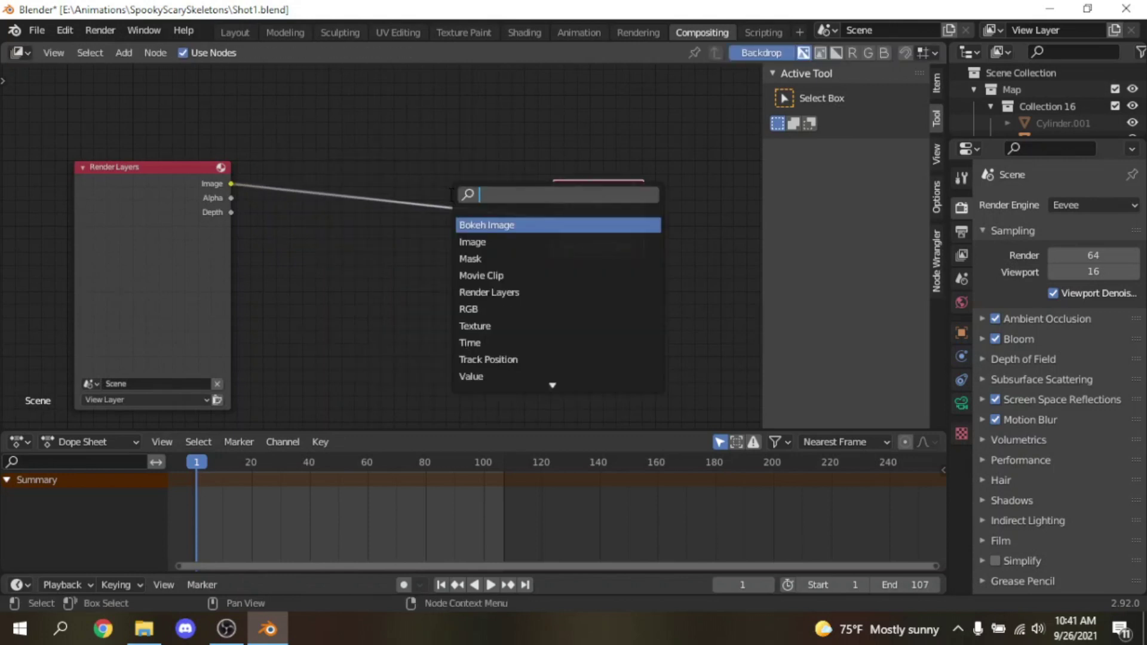
pyautogui.write('Lens')
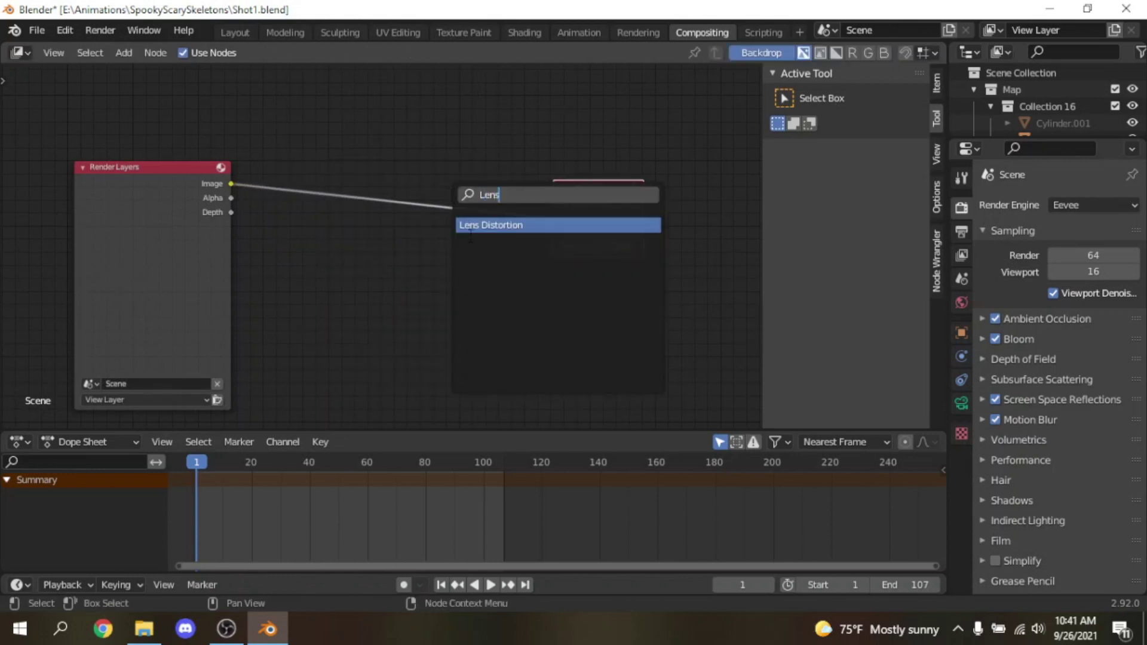
pyautogui.press('Return')
pyautogui.click(295, 221)
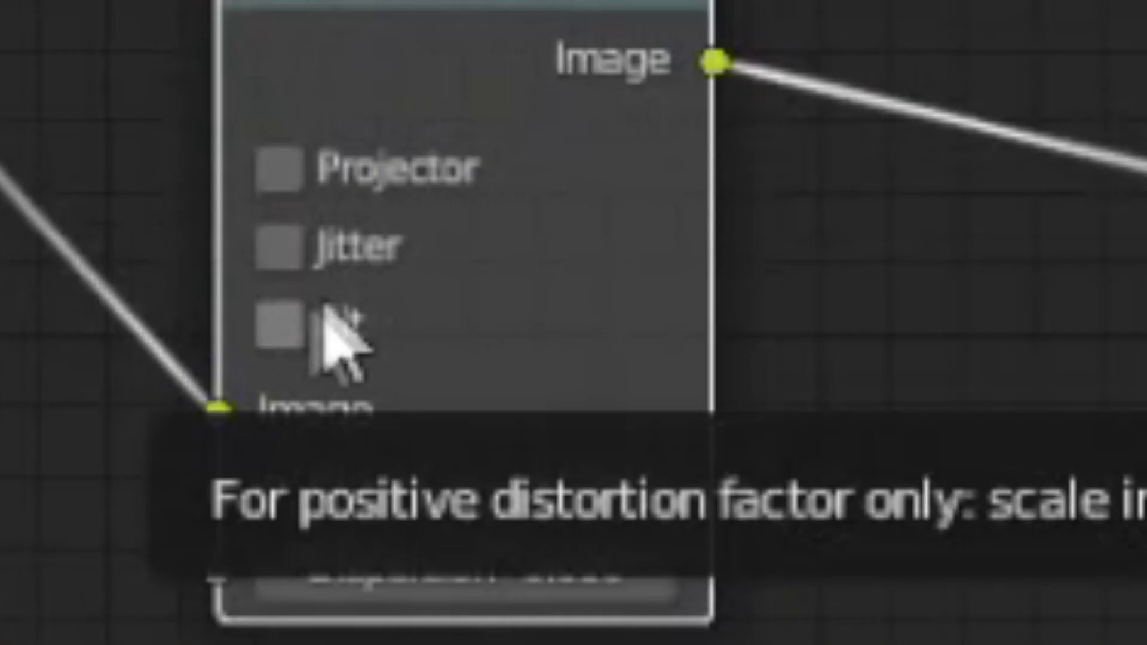
# Step: Enable Fit on the Lens Distortion node and set its Dispersion to 0.05
pyautogui.click(295, 224)
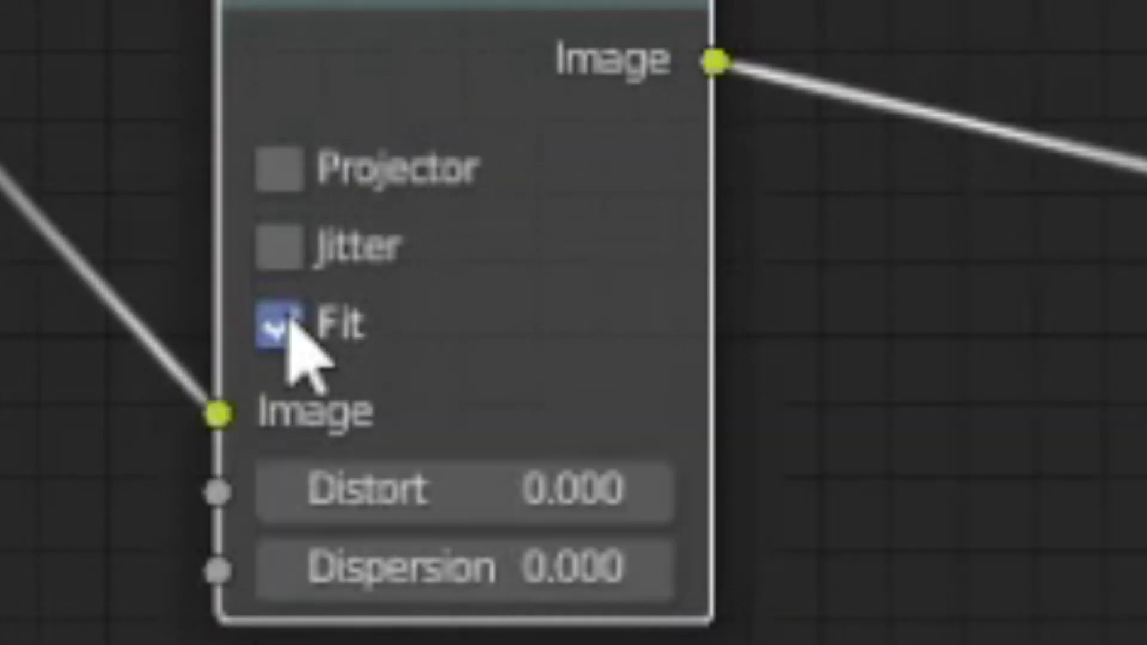
pyautogui.click(561, 570)
pyautogui.press('BackSpace')
pyautogui.write('0.0')
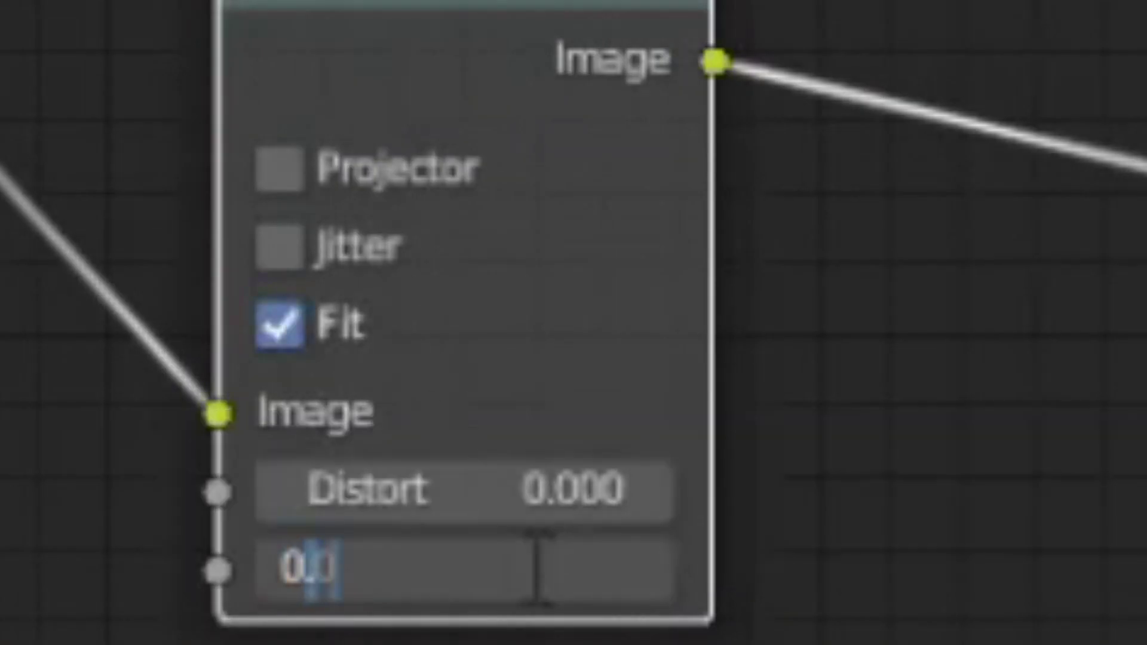
pyautogui.write('5')
pyautogui.press('Return')
# Step: Add a Hue Saturation Value node on the link between the Lens Distortion and Composite nodes
pyautogui.hotkey('shift', 'a')
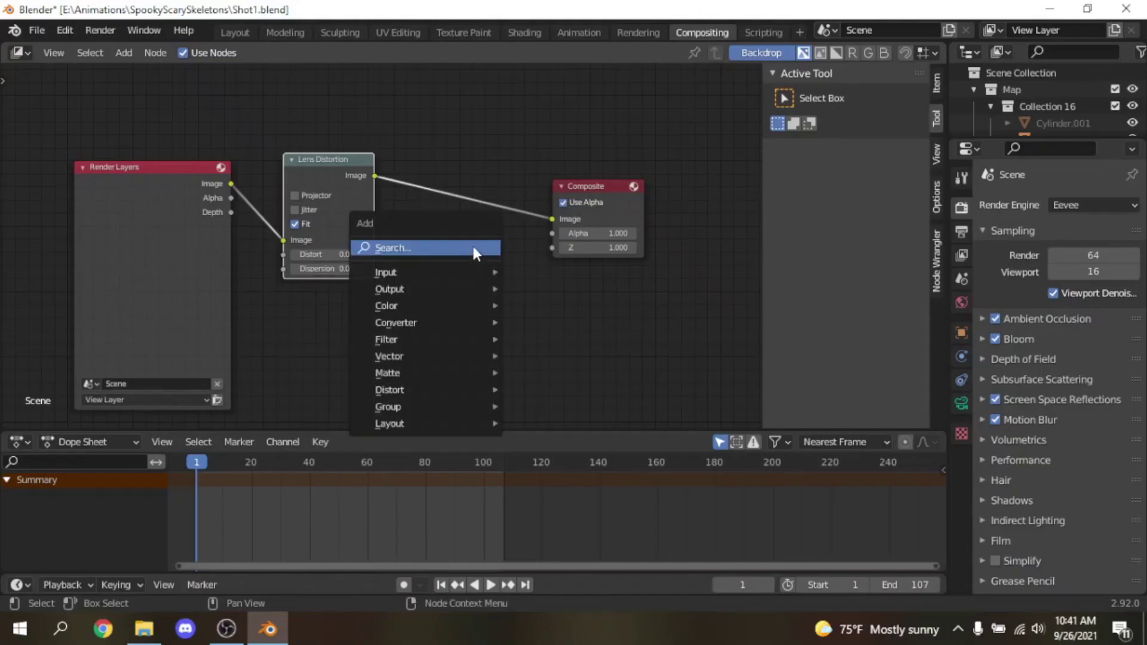
pyautogui.click(476, 248)
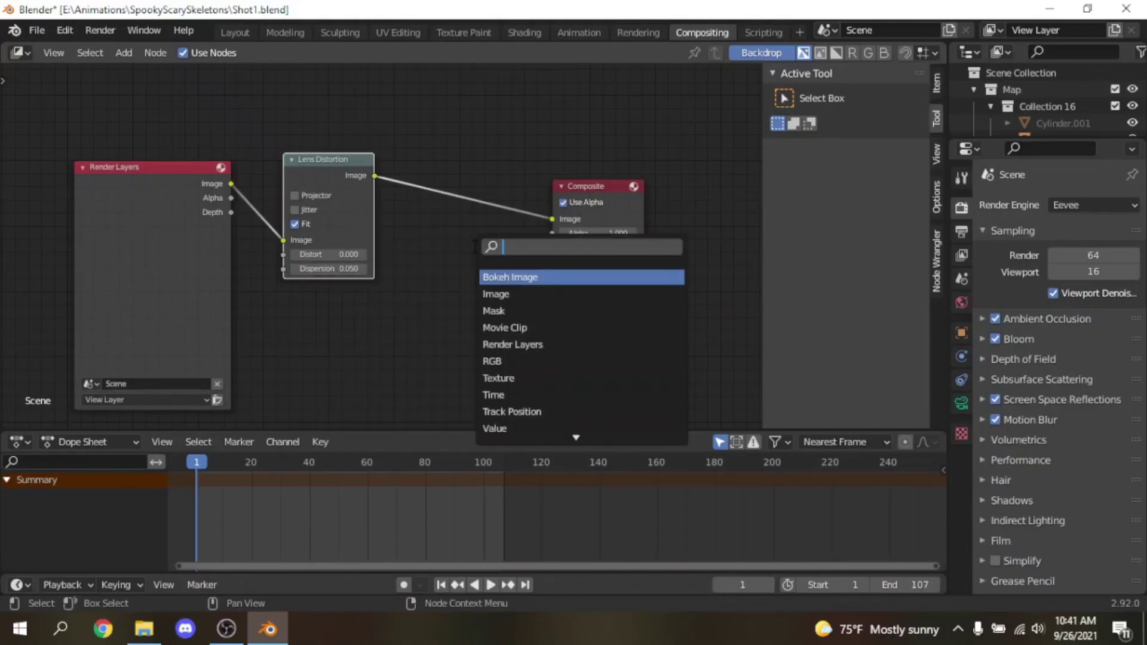
pyautogui.write('hue')
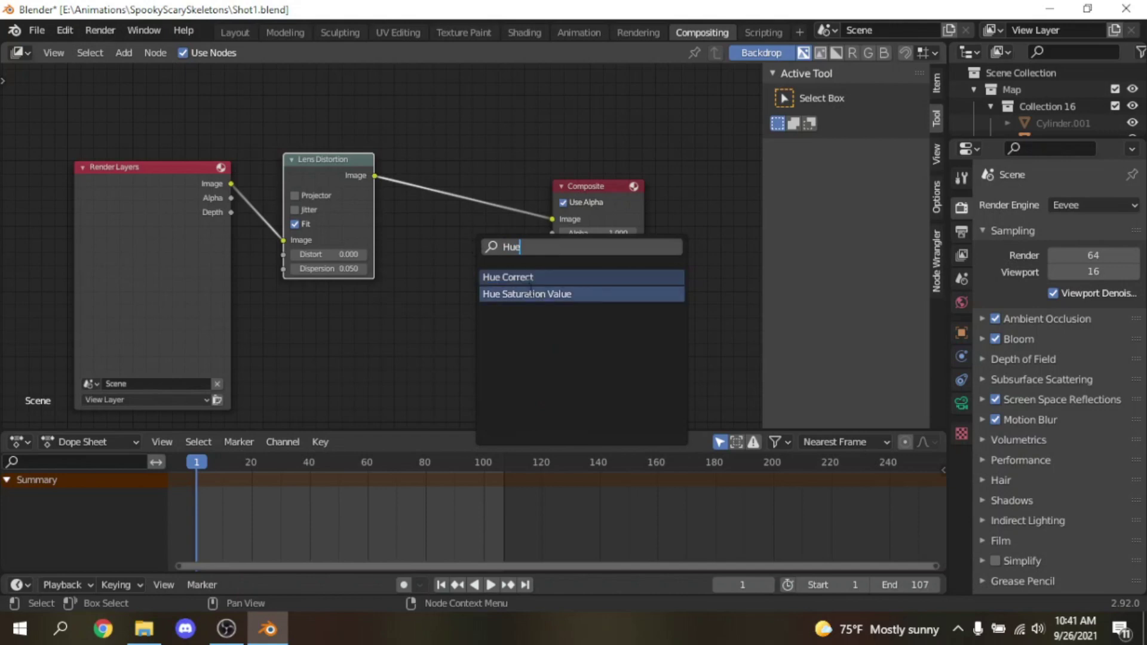
pyautogui.click(514, 294)
pyautogui.click(472, 230)
# Step: Set the Saturation of the Hue Saturation Value node to 0.955
pyautogui.click(497, 252)
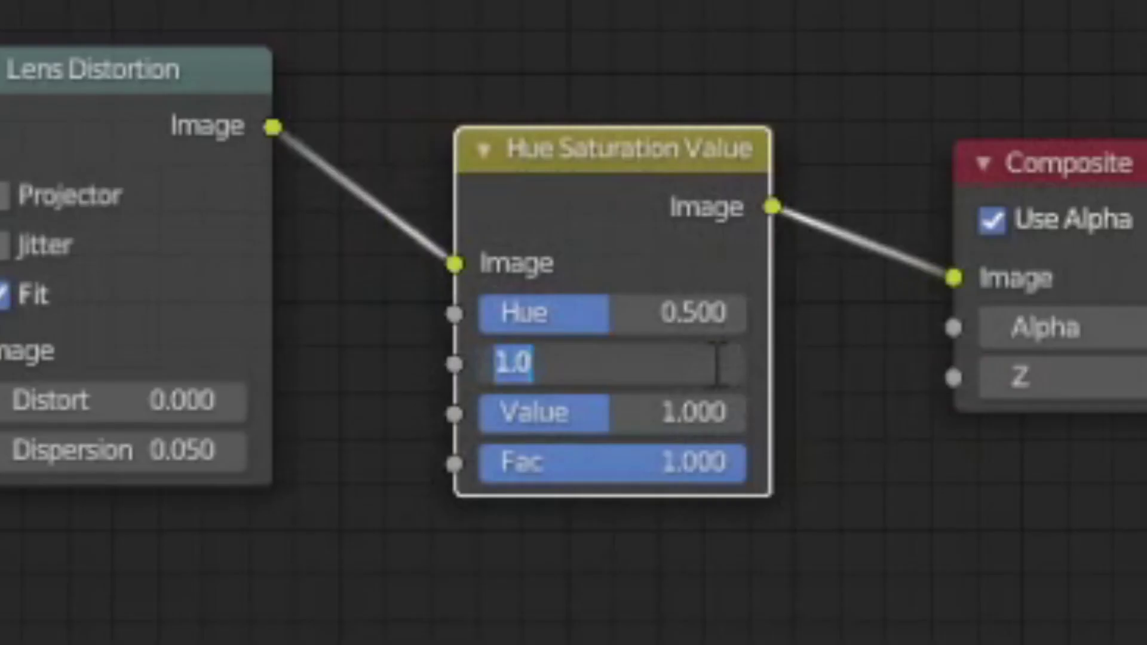
pyautogui.press('BackSpace')
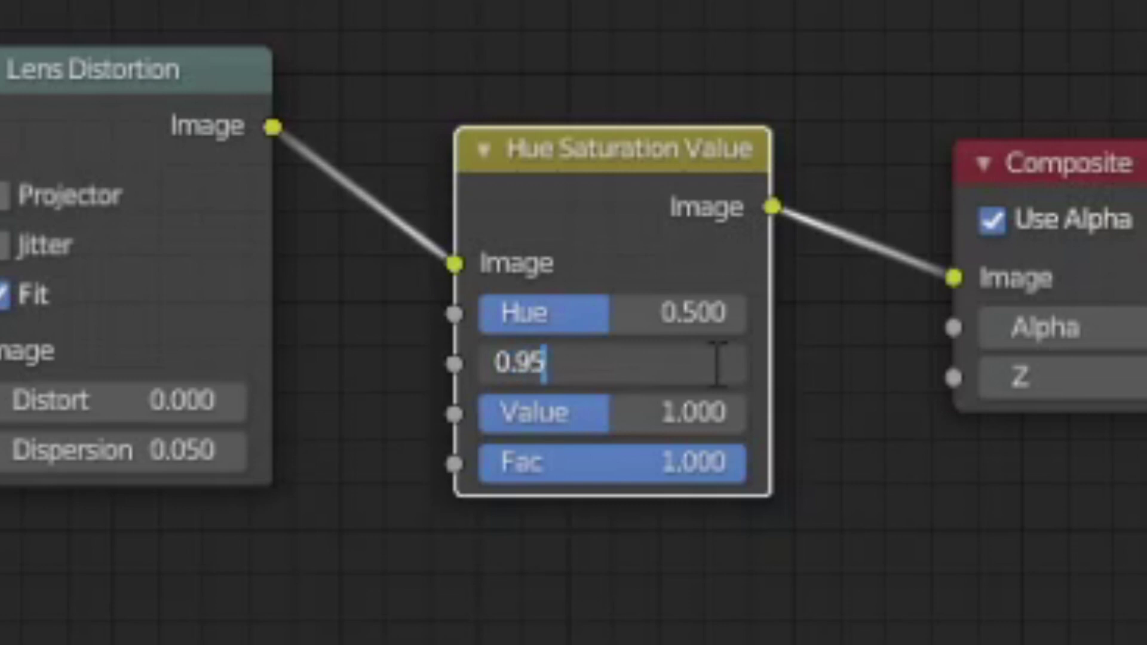
pyautogui.write('0.955')
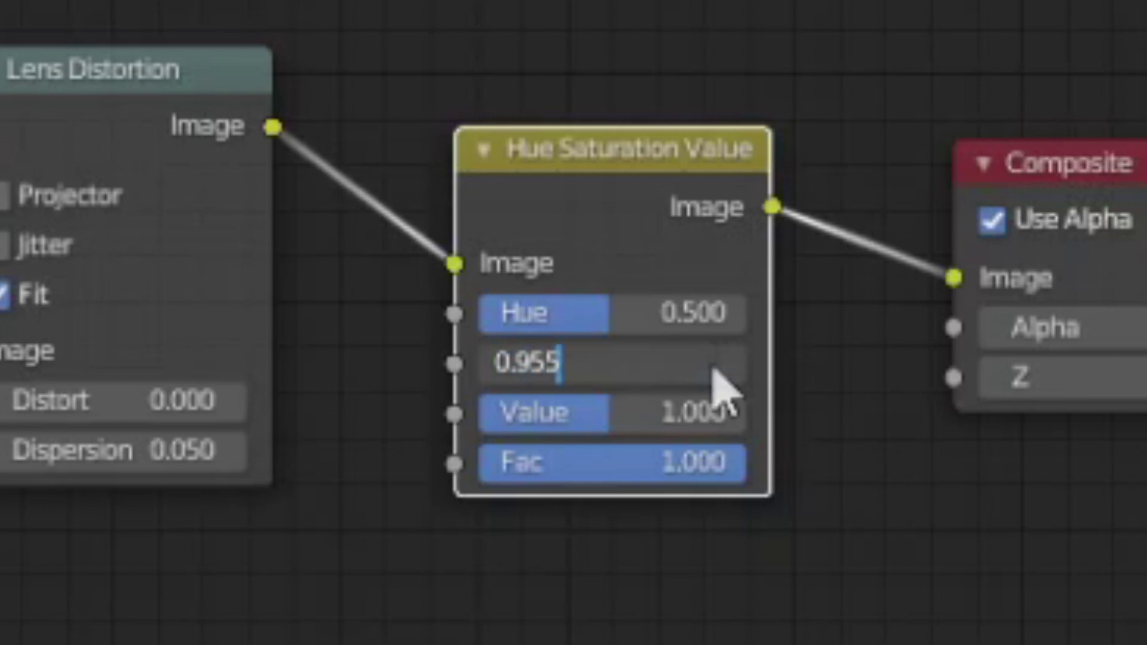
pyautogui.press('Return')
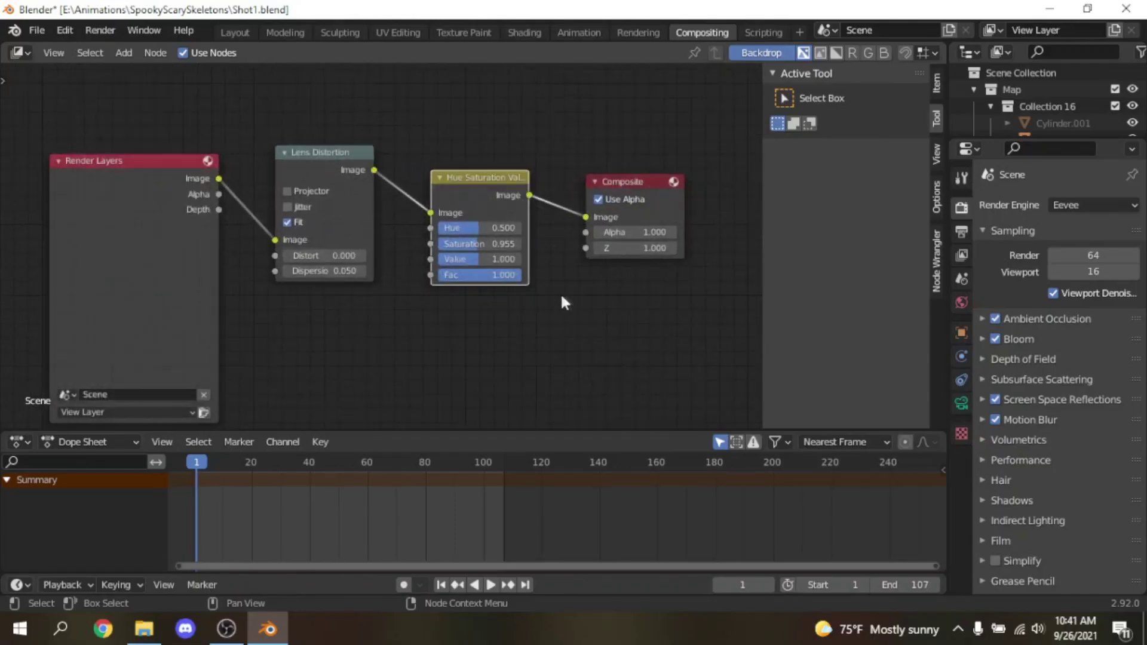
pyautogui.scroll(1, 492, 277)
pyautogui.moveTo(478, 247); pyautogui.dragTo(505, 248)
# Step: In the Layout workspace's camera view, hide the fog Cube in the viewport and collapse the Fog collection
pyautogui.click(240, 31)
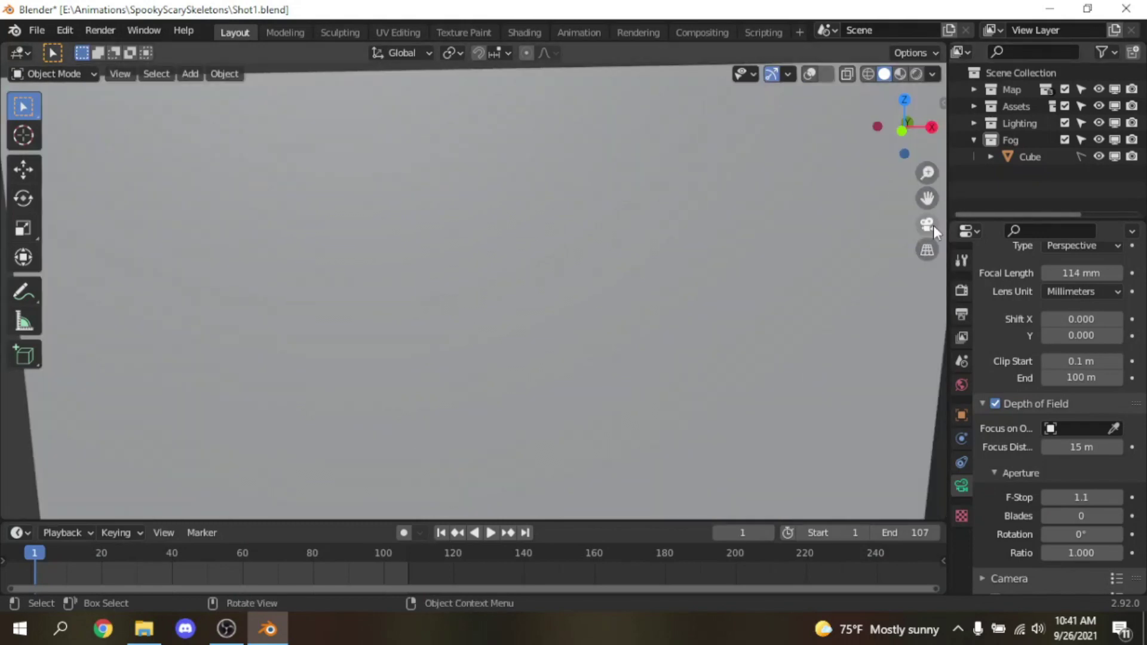
pyautogui.click(932, 226)
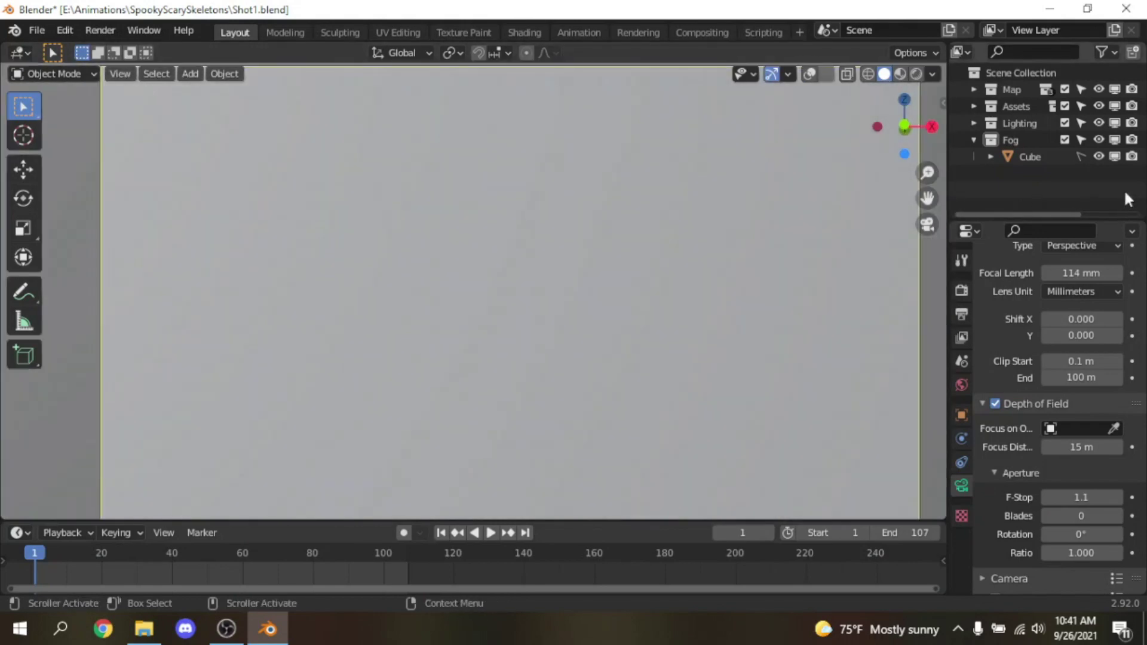
pyautogui.click(1098, 156)
pyautogui.press('Home')
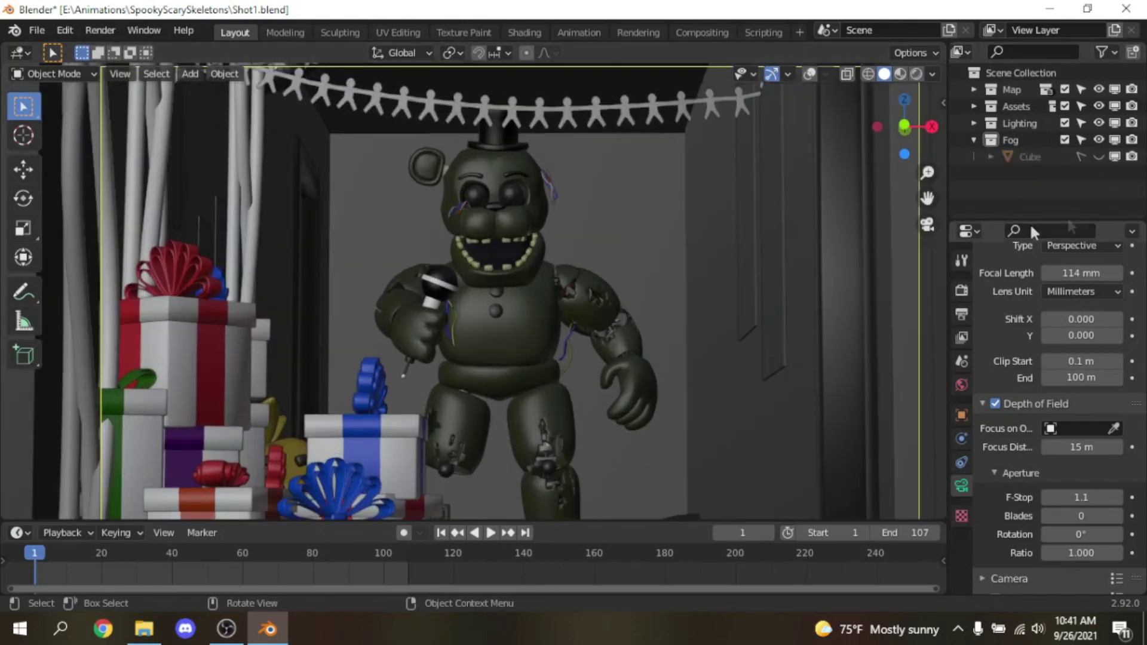
pyautogui.click(974, 140)
pyautogui.scroll(-3, 901, 197)
pyautogui.press('Home')
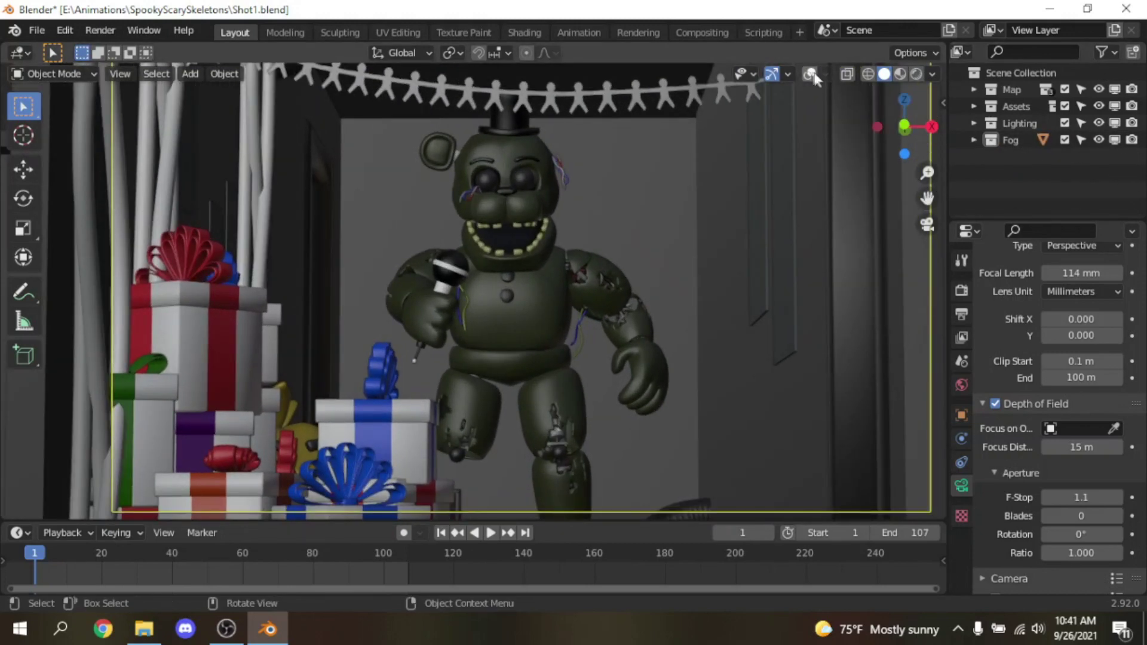
# Step: Turn the viewport overlays back on and save the Shot1.blend file
pyautogui.click(810, 75)
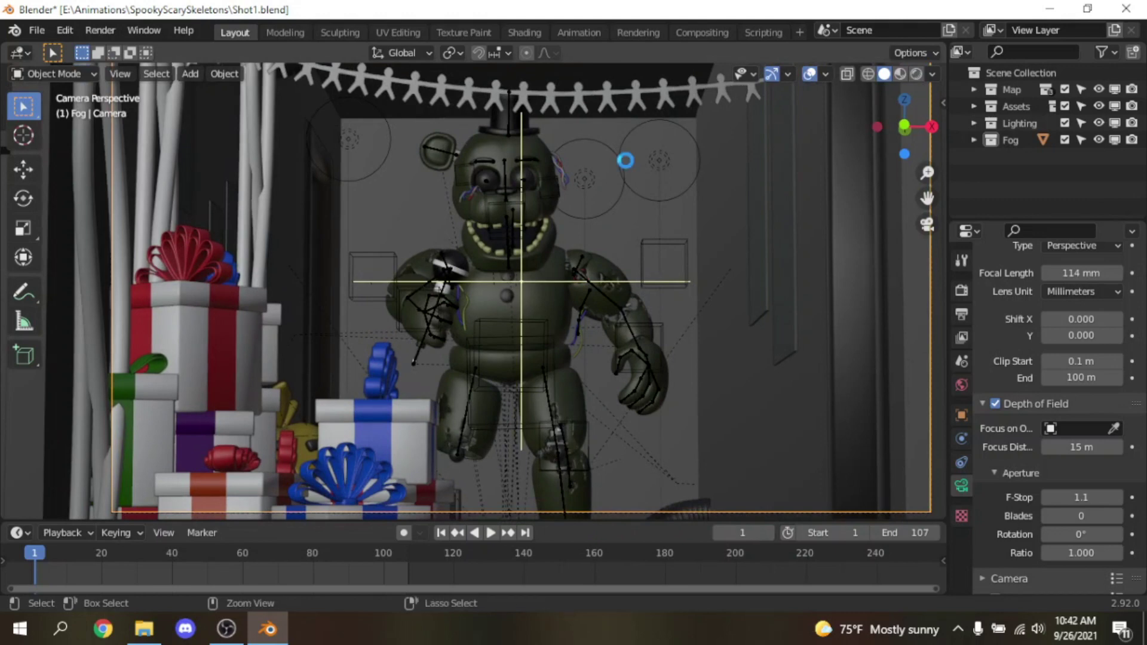
pyautogui.hotkey('ctrl', 's')
pyautogui.scroll(-1, 625, 173)
pyautogui.scroll(1, 621, 213)
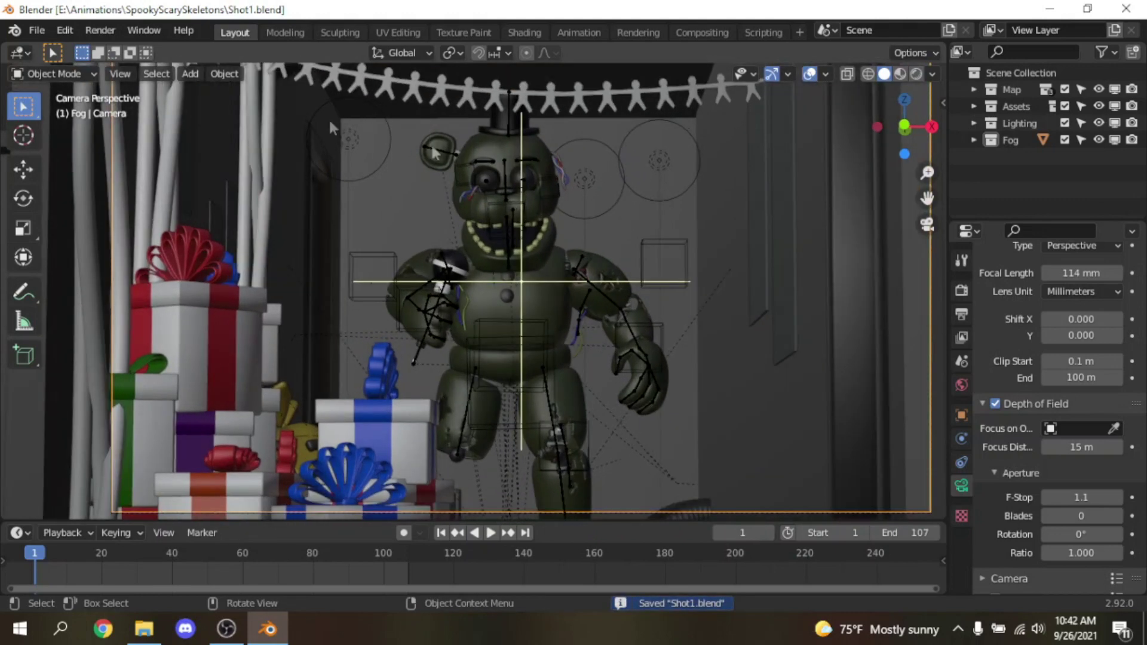
pyautogui.click(103, 29)
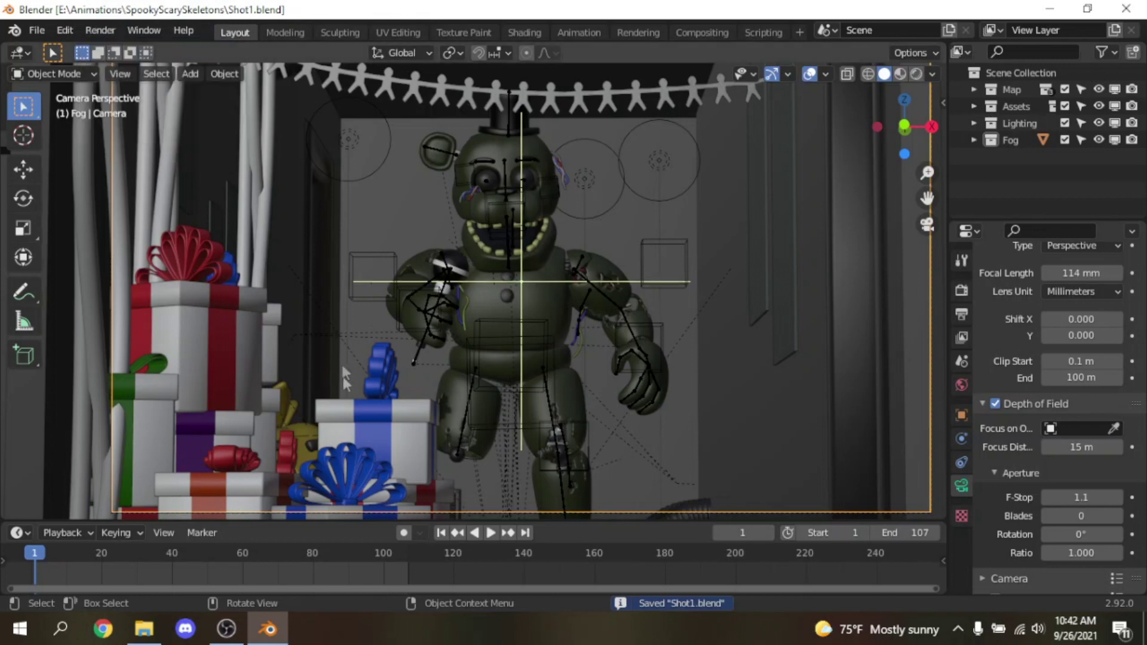